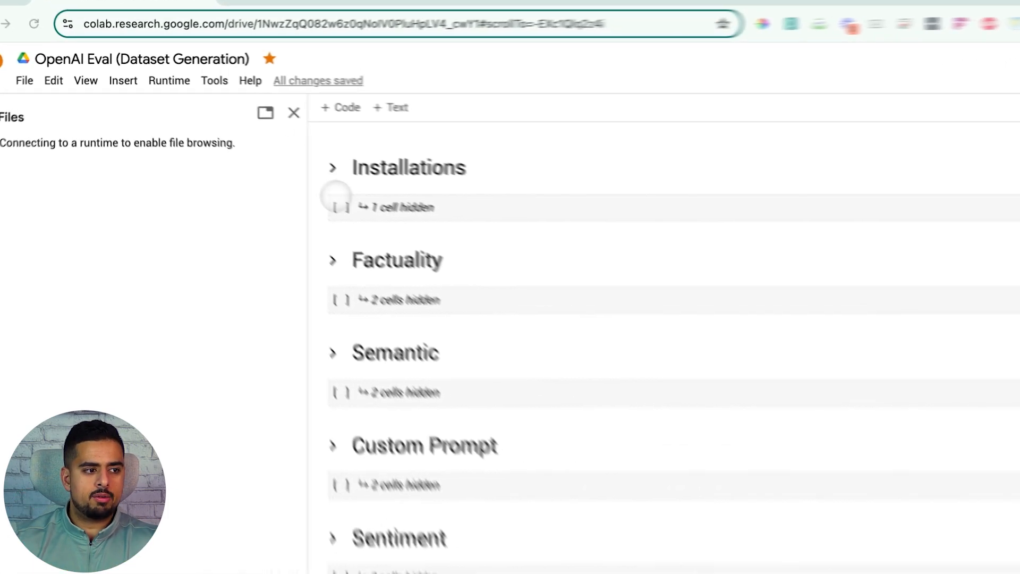
Step: Expand the Factuality section to review its sample question dataset code
{"action": "left_click", "coordinate": [333, 259]}
{"action": "scroll", "coordinate": [339, 266], "scroll_direction": "down", "scroll_amount": 4}
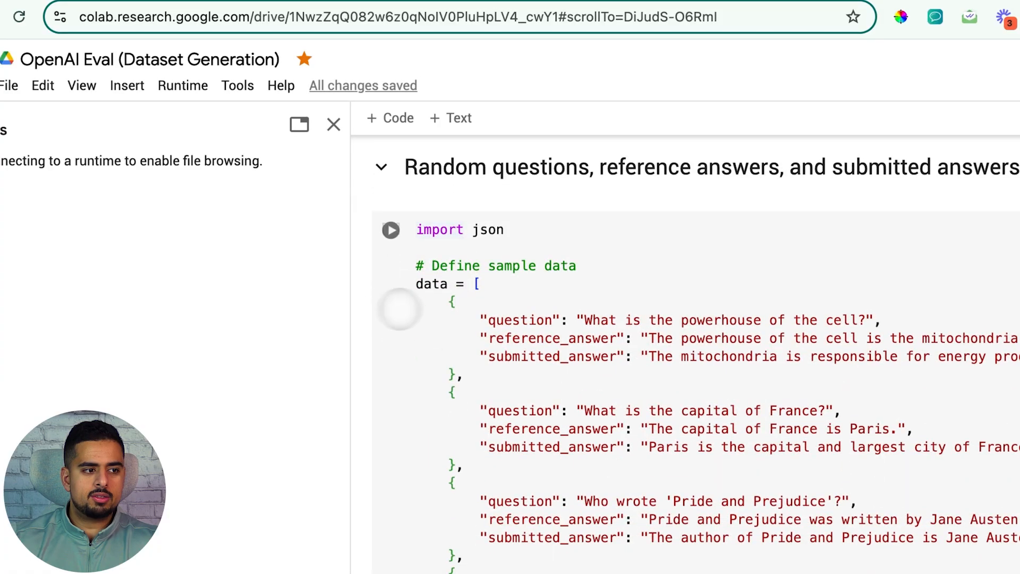
{"action": "scroll", "coordinate": [481, 301], "scroll_direction": "down", "scroll_amount": 5}
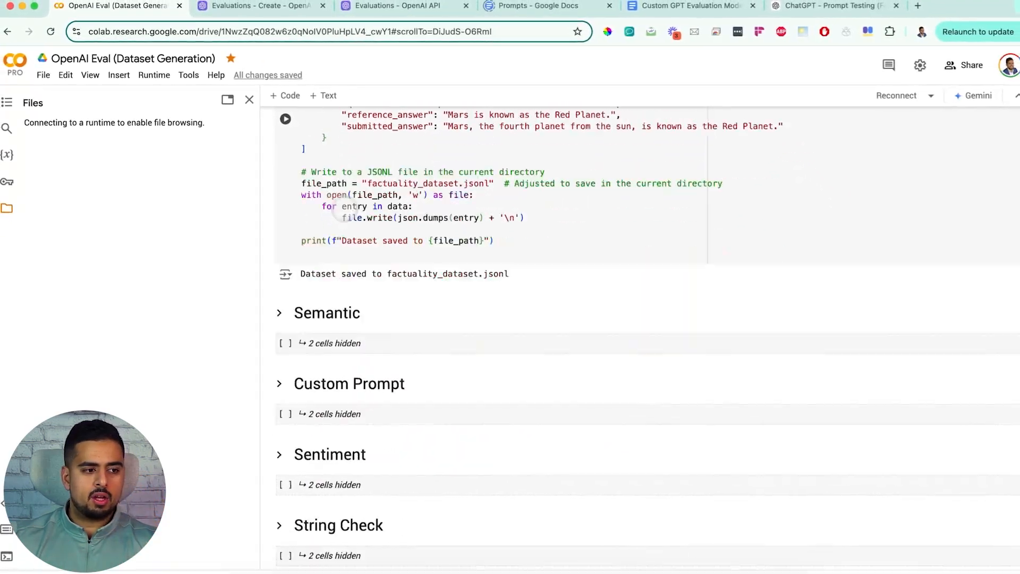
Step: Expand the Semantic section to review its semantic similarity dataset code
{"action": "scroll", "coordinate": [345, 209], "scroll_direction": "down", "scroll_amount": 1}
{"action": "left_click", "coordinate": [277, 301]}
{"action": "scroll", "coordinate": [280, 285], "scroll_direction": "down", "scroll_amount": 10}
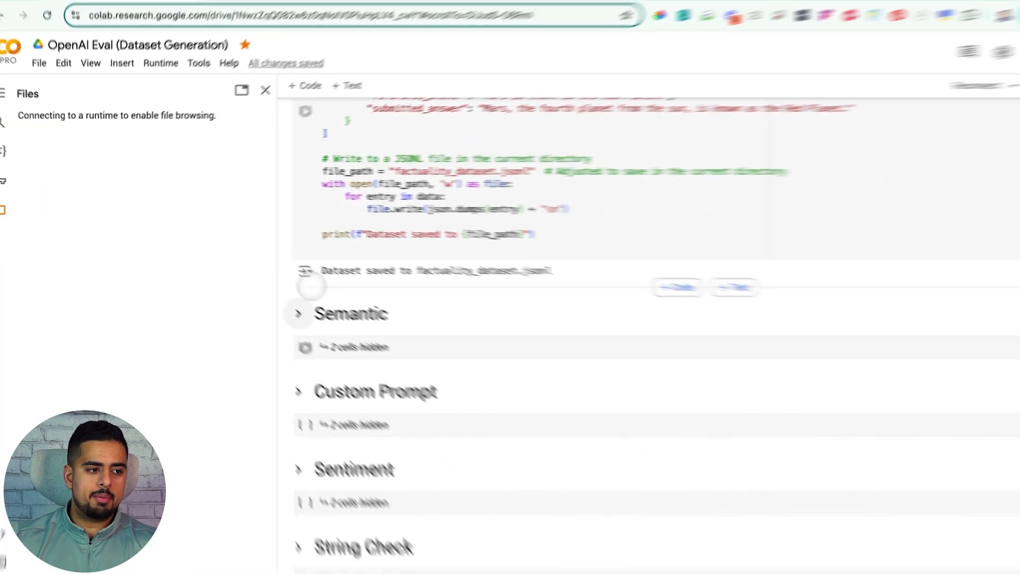
{"action": "scroll", "coordinate": [394, 345], "scroll_direction": "up", "scroll_amount": 10}
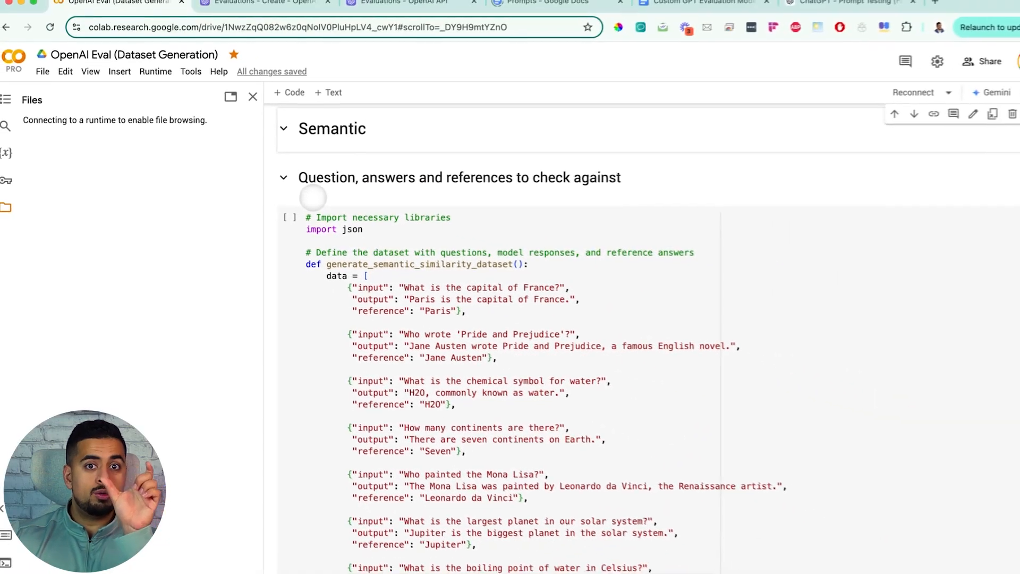
Step: Expand the Custom Prompt section and review its dataset generation code and output
{"action": "scroll", "coordinate": [274, 286], "scroll_direction": "down", "scroll_amount": 10}
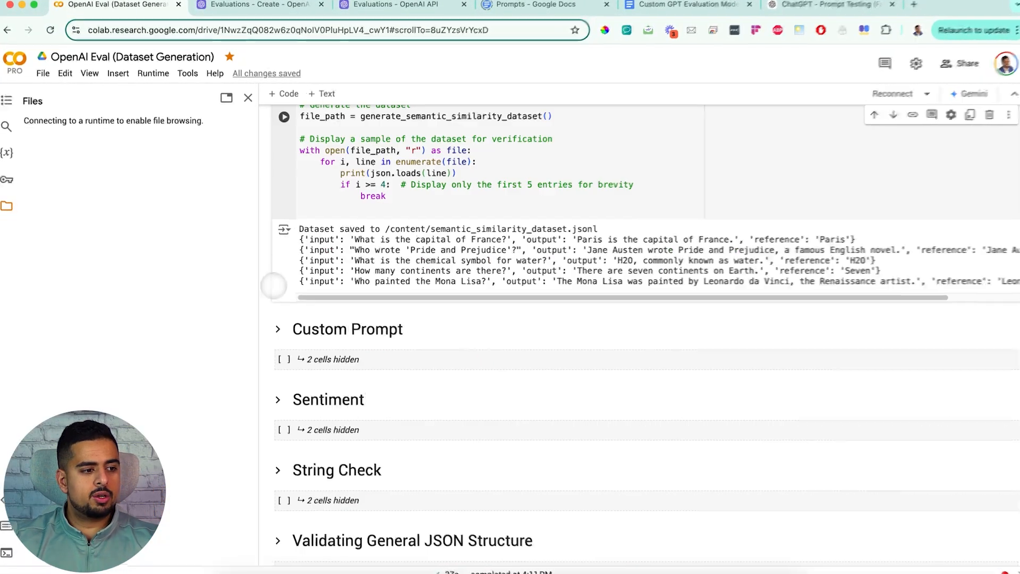
{"action": "left_click", "coordinate": [277, 329]}
{"action": "scroll", "coordinate": [278, 329], "scroll_direction": "down", "scroll_amount": 15}
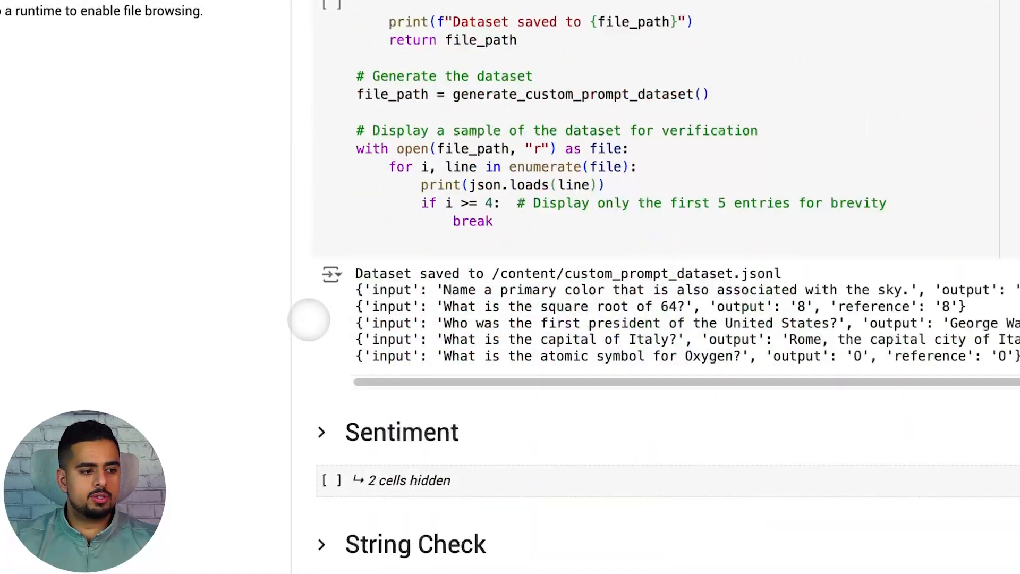
{"action": "scroll", "coordinate": [313, 340], "scroll_direction": "down", "scroll_amount": 1}
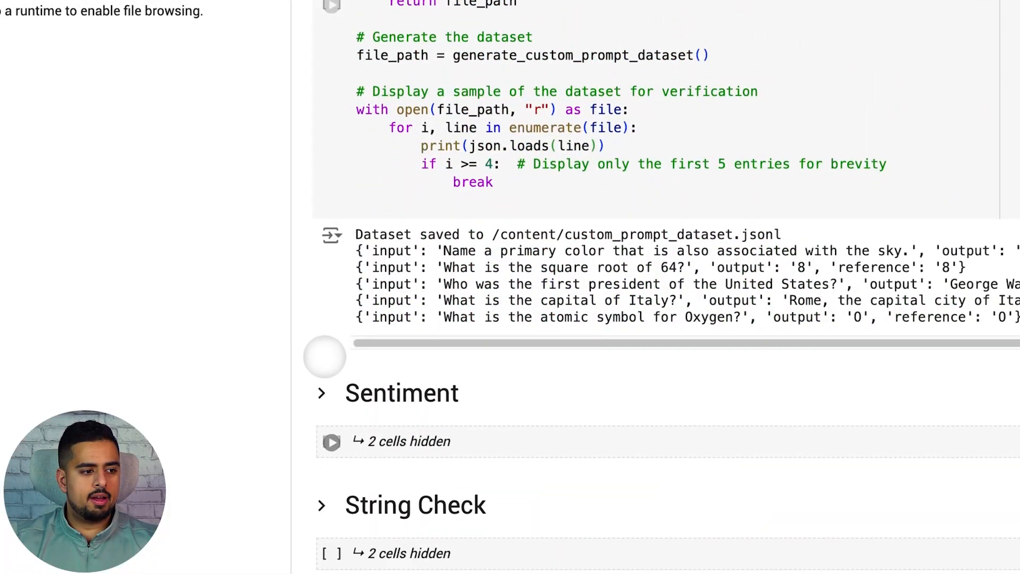
Step: Expand the Sentiment section to review the product reviews dataset code
{"action": "left_click", "coordinate": [319, 392]}
{"action": "scroll", "coordinate": [316, 367], "scroll_direction": "down", "scroll_amount": 8}
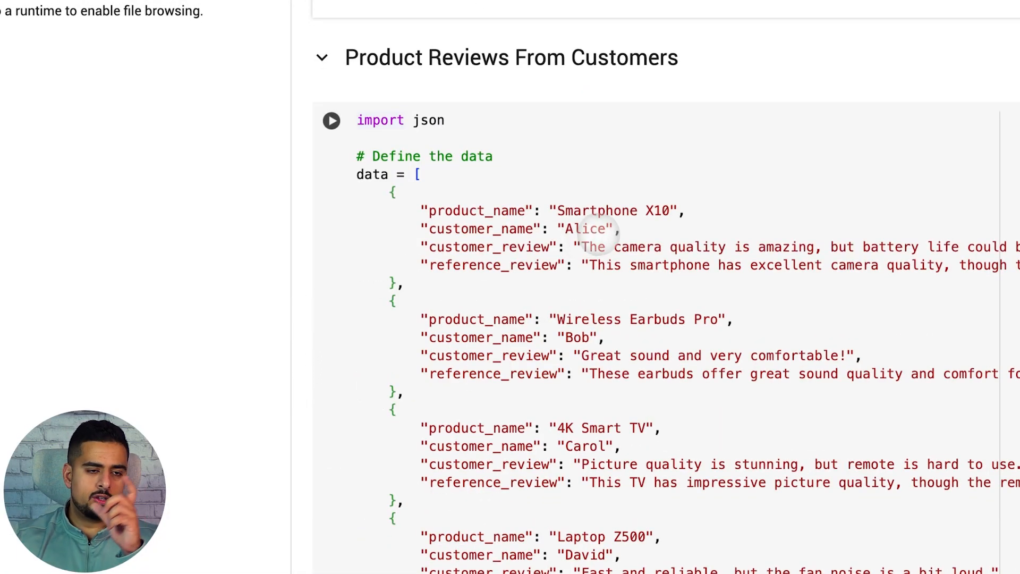
{"action": "scroll", "coordinate": [590, 234], "scroll_direction": "down", "scroll_amount": 15}
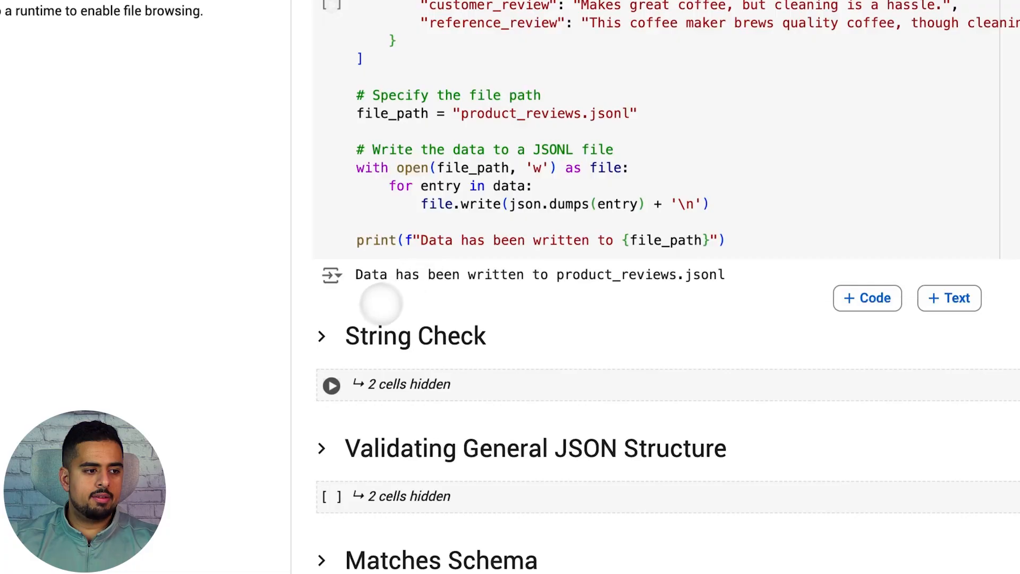
Step: Expand the String Check section to review the 'Thank you.' ending dataset
{"action": "left_click", "coordinate": [322, 335]}
{"action": "scroll", "coordinate": [325, 318], "scroll_direction": "down", "scroll_amount": 12}
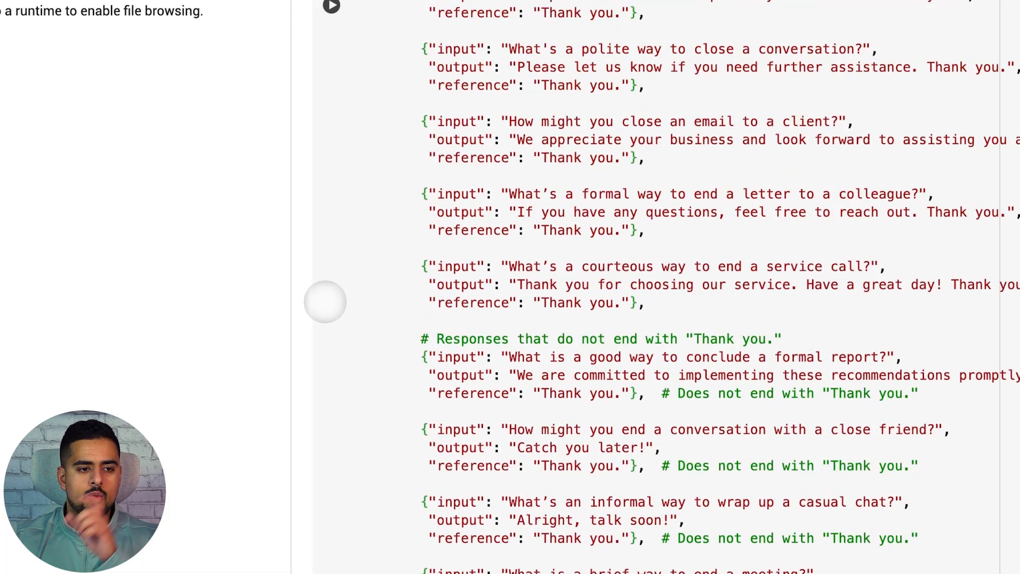
{"action": "scroll", "coordinate": [276, 313], "scroll_direction": "down", "scroll_amount": 10}
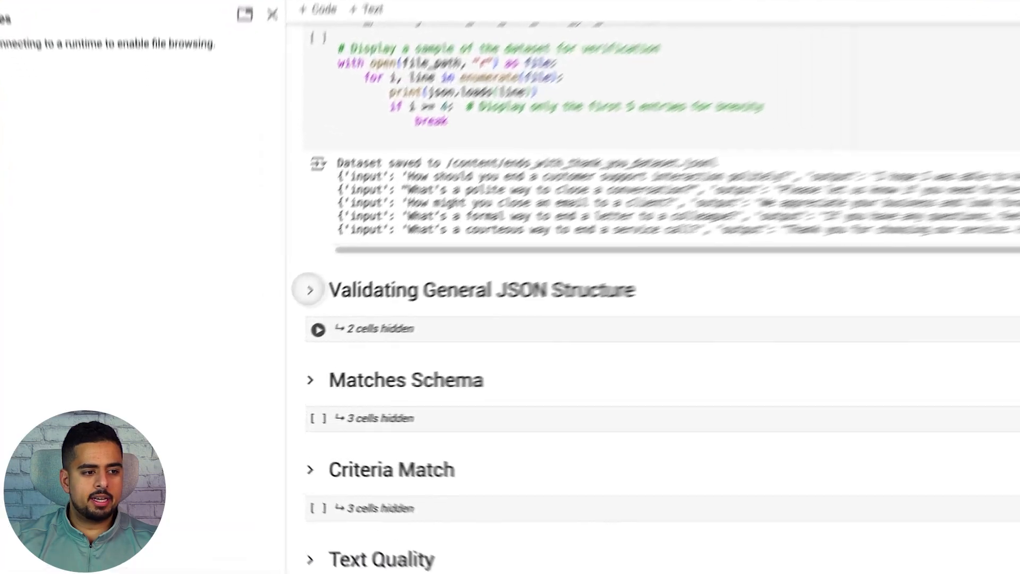
Step: Expand the Validating General JSON Structure section to review the JSON validation dataset code
{"action": "left_click", "coordinate": [309, 289]}
{"action": "scroll", "coordinate": [341, 264], "scroll_direction": "down", "scroll_amount": 10}
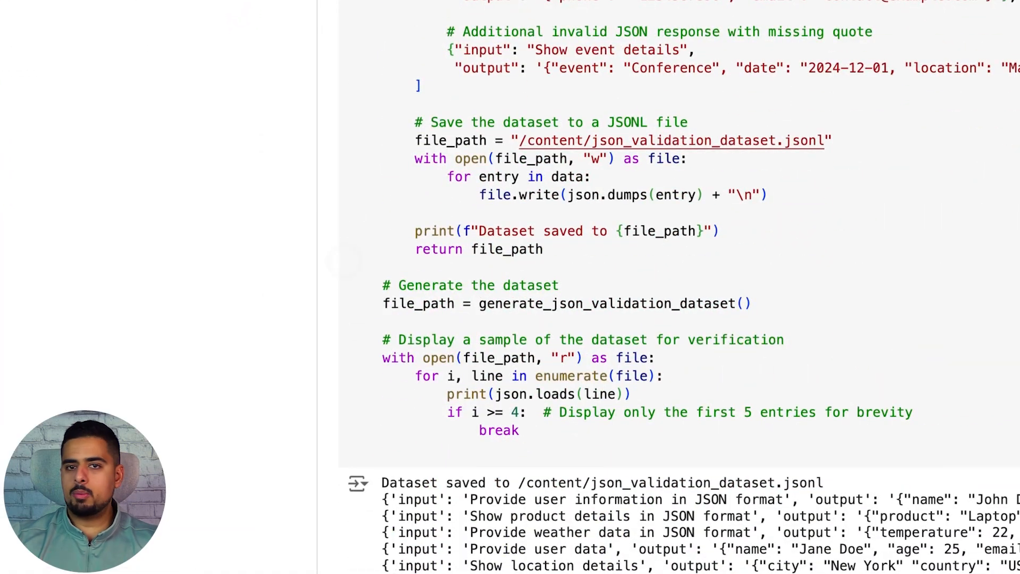
{"action": "scroll", "coordinate": [332, 252], "scroll_direction": "down", "scroll_amount": 9}
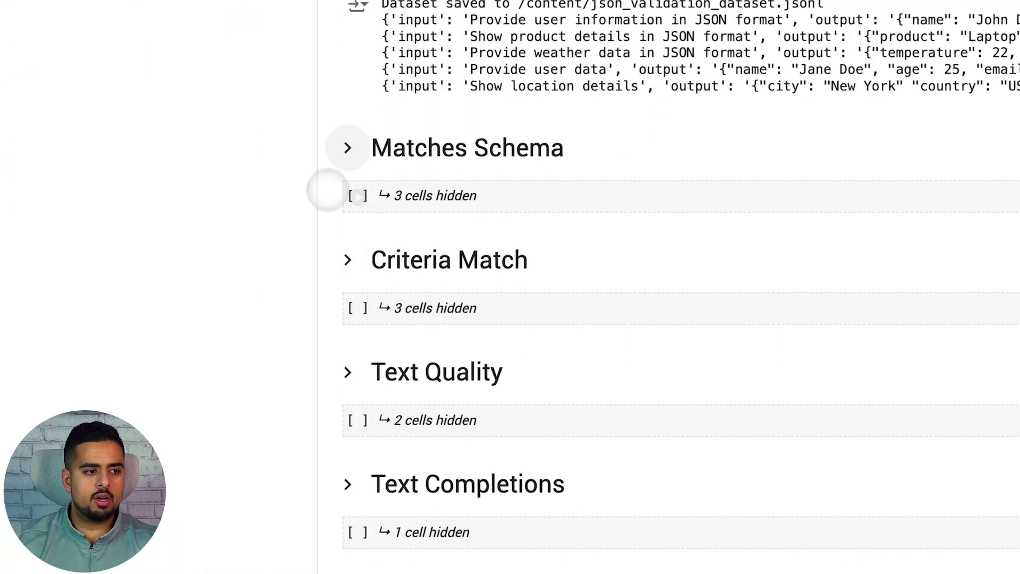
Step: Expand the Matches Schema section and highlight the specific schema JSON definition
{"action": "left_click", "coordinate": [346, 148]}
{"action": "scroll", "coordinate": [337, 182], "scroll_direction": "down", "scroll_amount": 2}
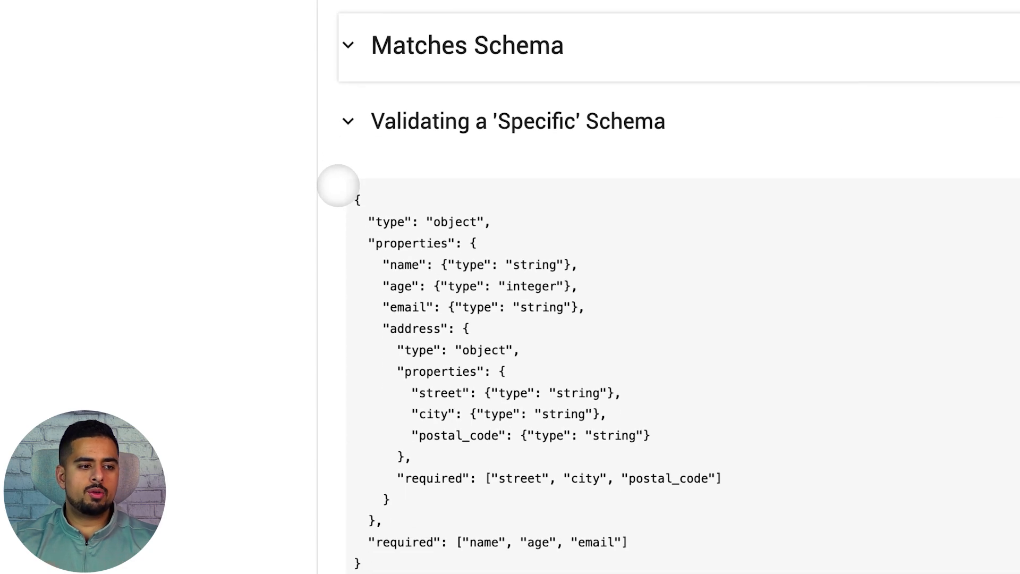
{"action": "left_click_drag", "start_coordinate": [396, 552], "coordinate": [354, 330]}
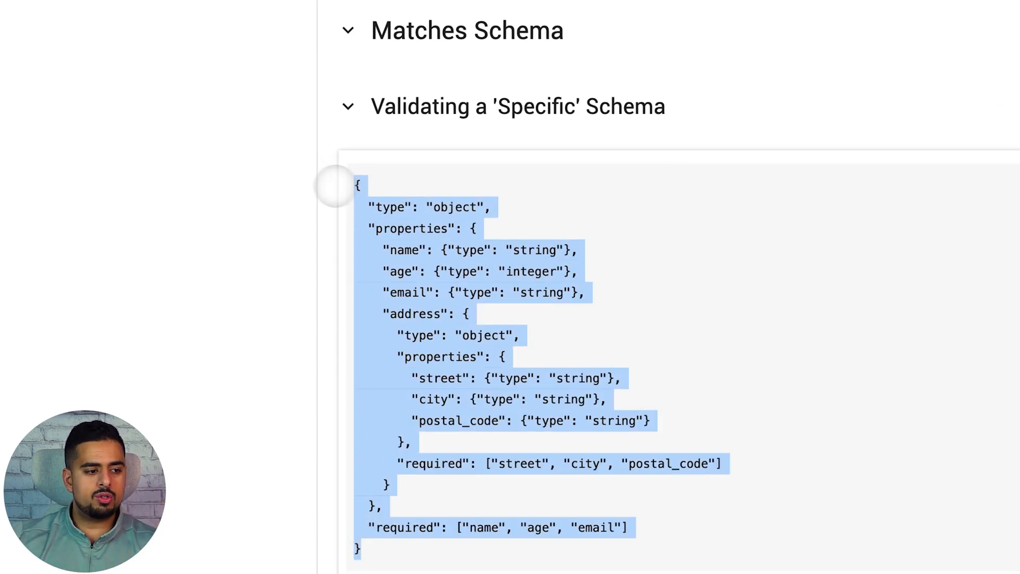
{"action": "scroll", "coordinate": [346, 214], "scroll_direction": "down", "scroll_amount": 15}
{"action": "scroll", "coordinate": [352, 130], "scroll_direction": "up", "scroll_amount": 3}
Step: Expand the Criteria Match section and highlight the tenant evaluation criteria text
{"action": "left_click", "coordinate": [348, 108]}
{"action": "scroll", "coordinate": [348, 117], "scroll_direction": "down", "scroll_amount": 1}
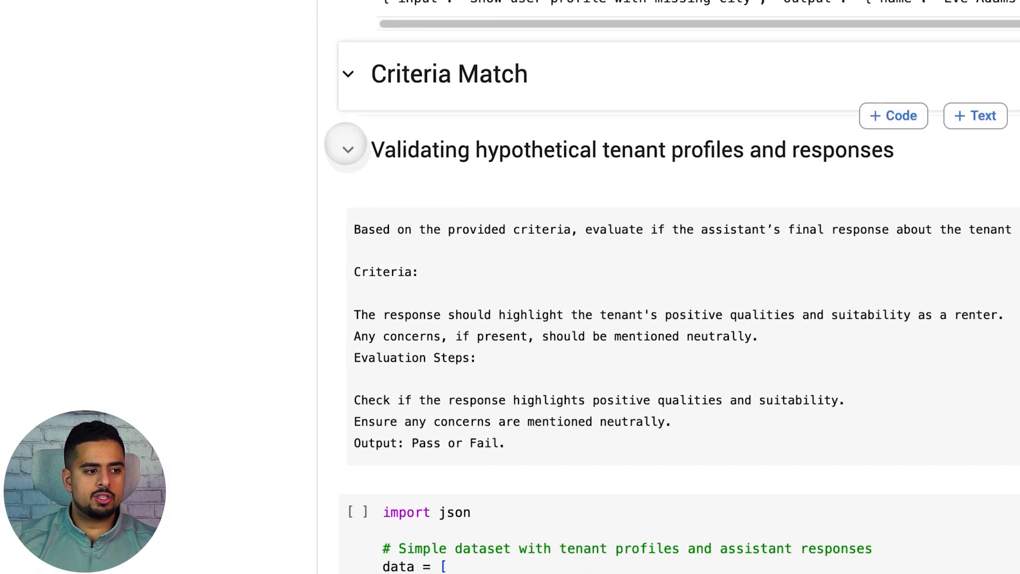
{"action": "left_click_drag", "start_coordinate": [355, 230], "coordinate": [555, 417]}
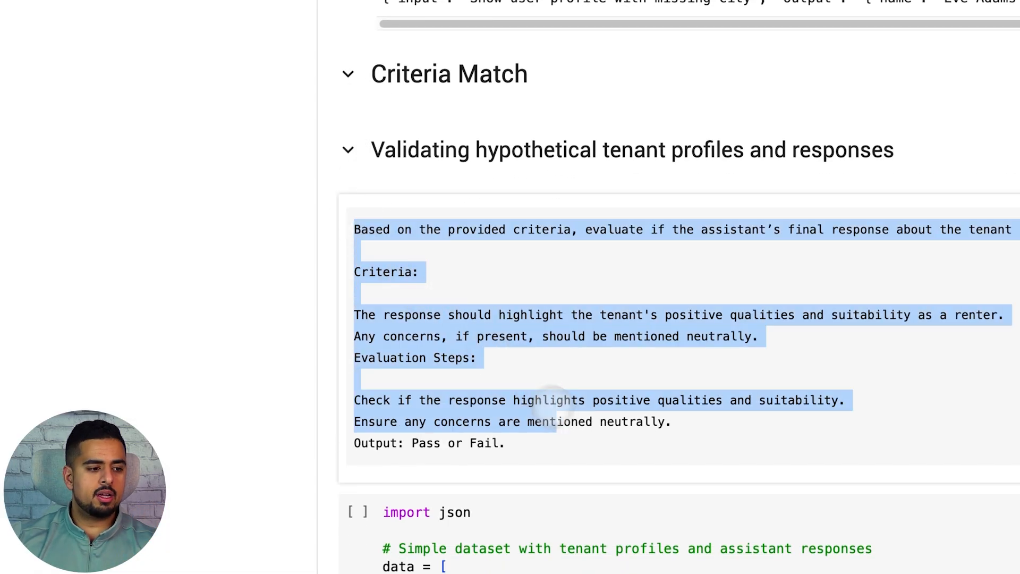
{"action": "scroll", "coordinate": [553, 410], "scroll_direction": "down", "scroll_amount": 5}
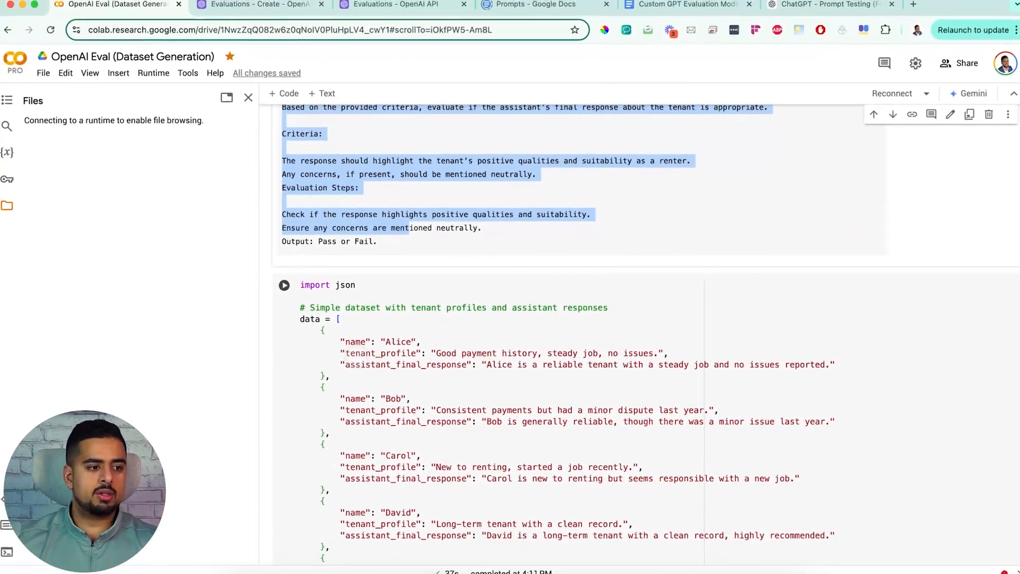
{"action": "scroll", "coordinate": [337, 352], "scroll_direction": "down", "scroll_amount": 10}
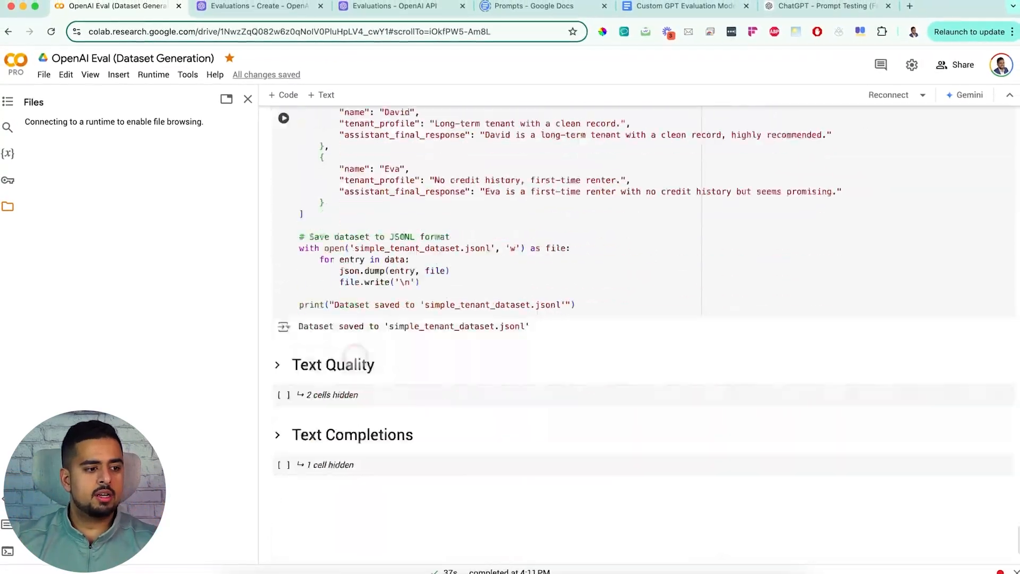
Step: Expand the Text Quality section to review the customer support responses dataset code
{"action": "left_click", "coordinate": [279, 177]}
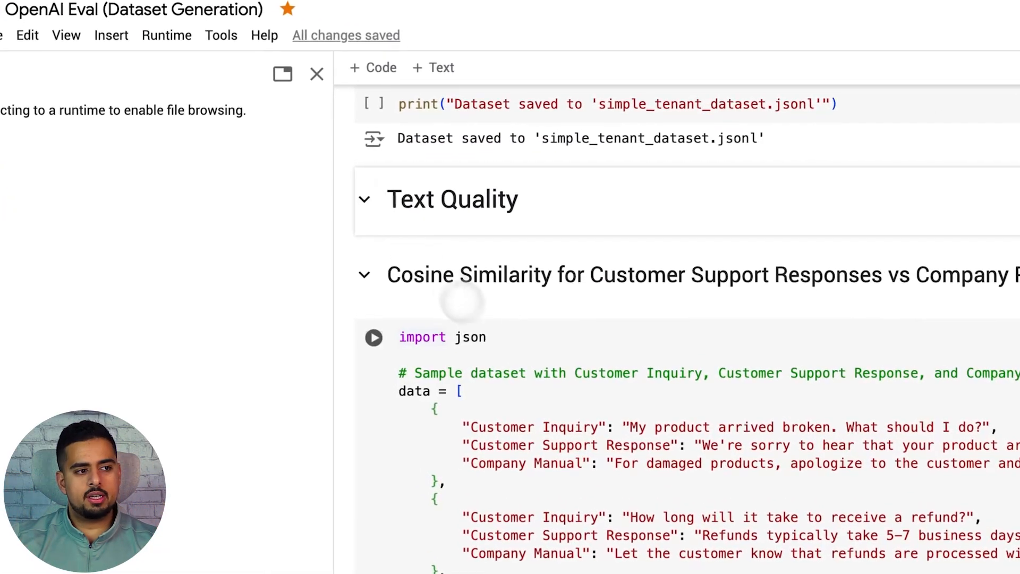
{"action": "scroll", "coordinate": [460, 276], "scroll_direction": "down", "scroll_amount": 10}
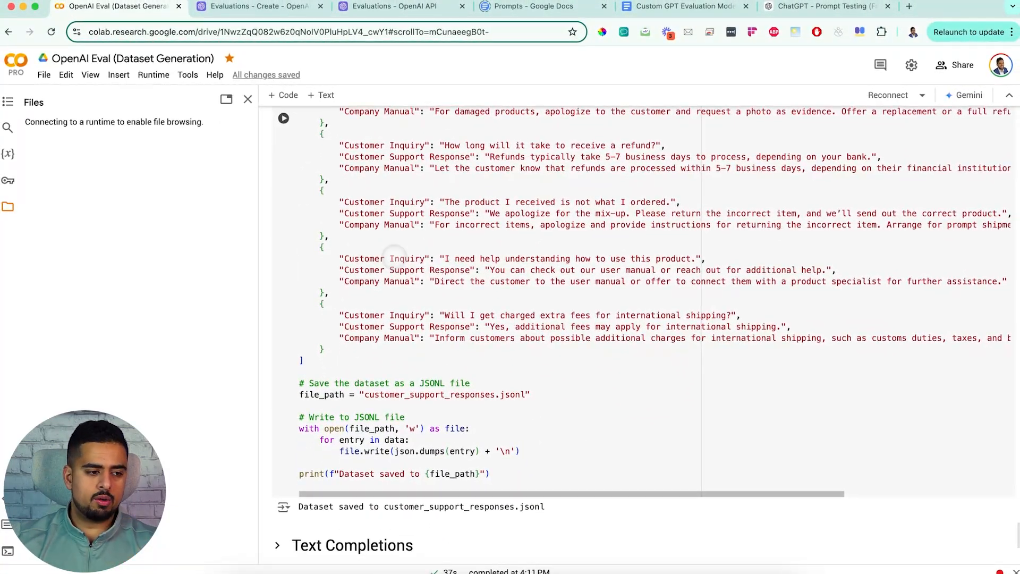
{"action": "scroll", "coordinate": [393, 253], "scroll_direction": "down", "scroll_amount": 5}
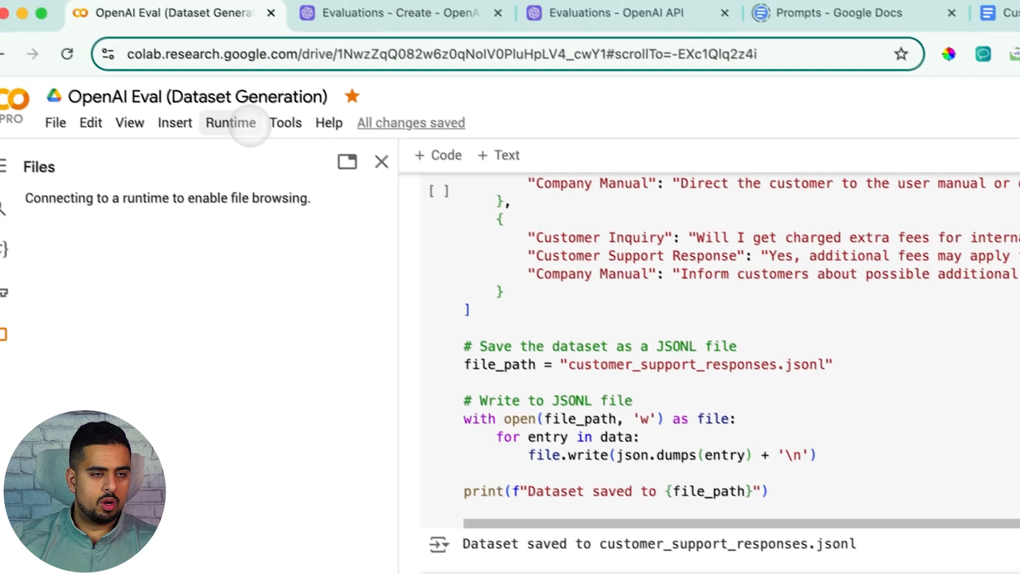
Step: Run all notebook cells before the current one, including the installations cell, to generate the datasets
{"action": "left_click", "coordinate": [234, 123]}
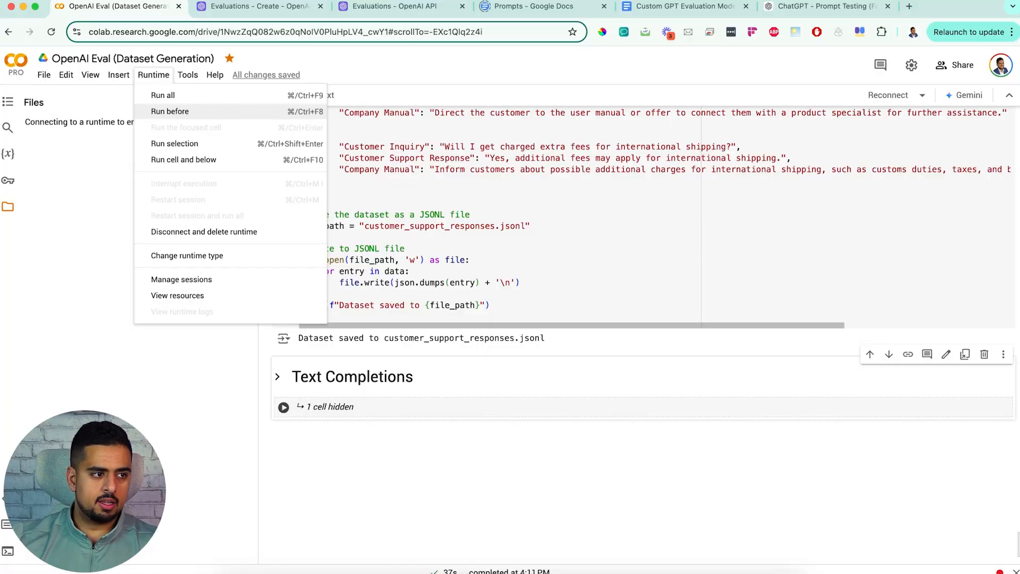
{"action": "left_click", "coordinate": [170, 111]}
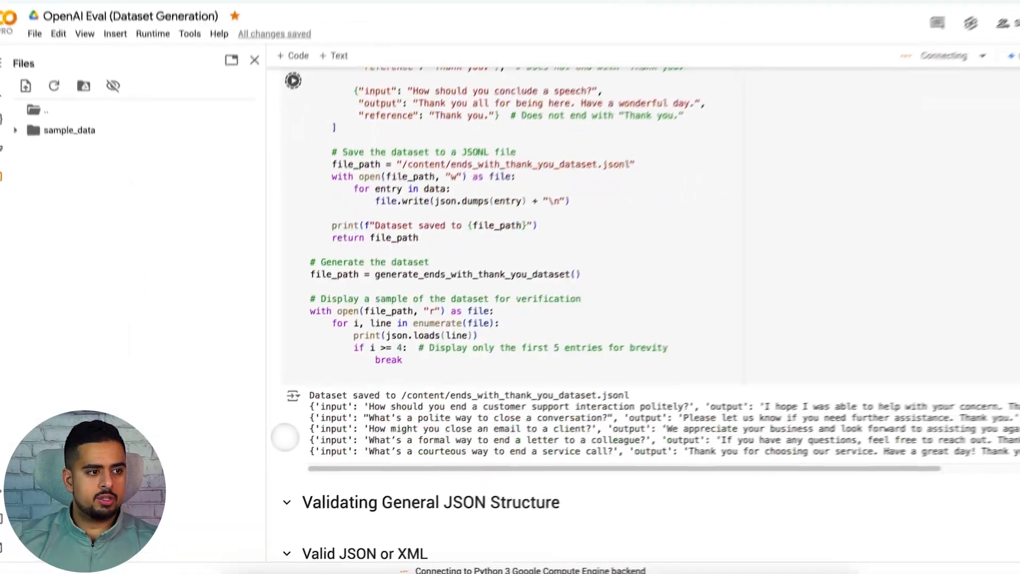
{"action": "scroll", "coordinate": [285, 437], "scroll_direction": "up", "scroll_amount": 20}
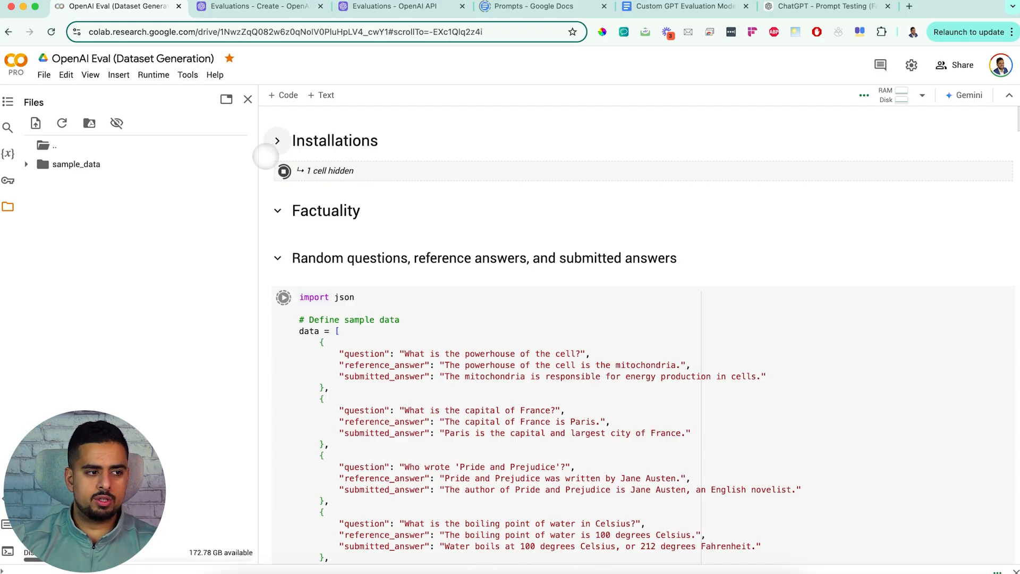
{"action": "left_click", "coordinate": [280, 170]}
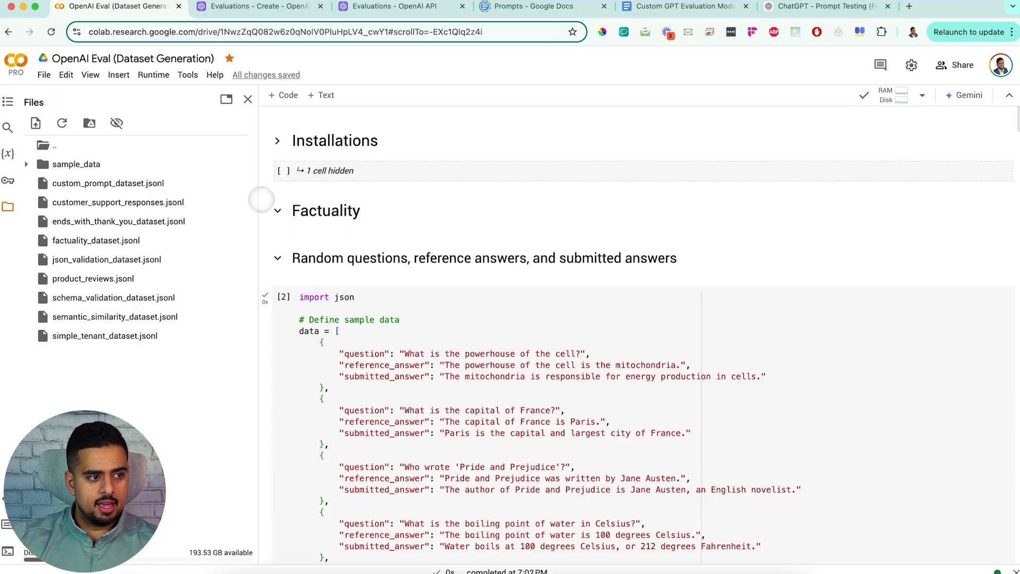
Step: Download custom_prompt_dataset.jsonl from the notebook's file browser
{"action": "left_click", "coordinate": [248, 99]}
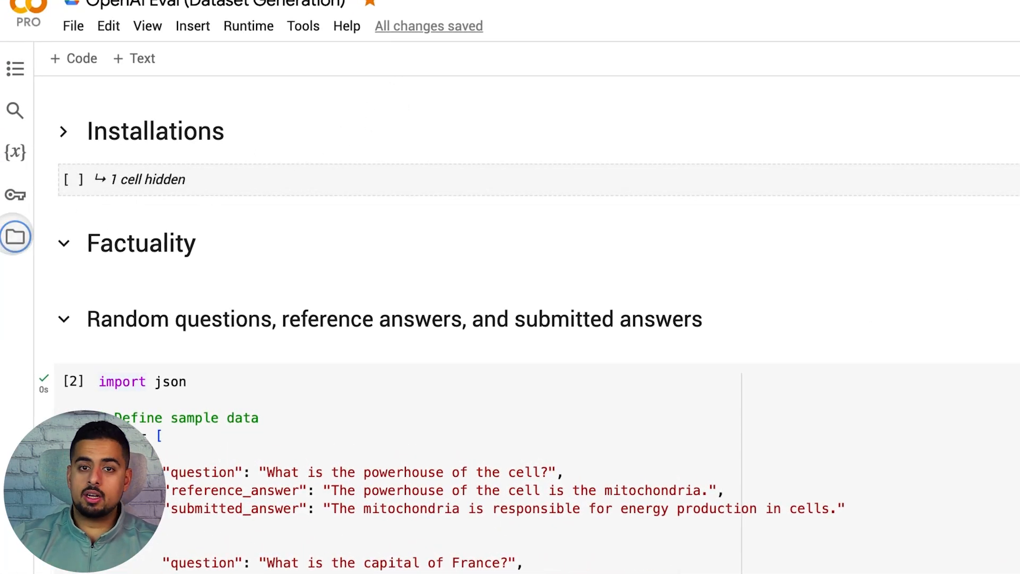
{"action": "left_click", "coordinate": [15, 236]}
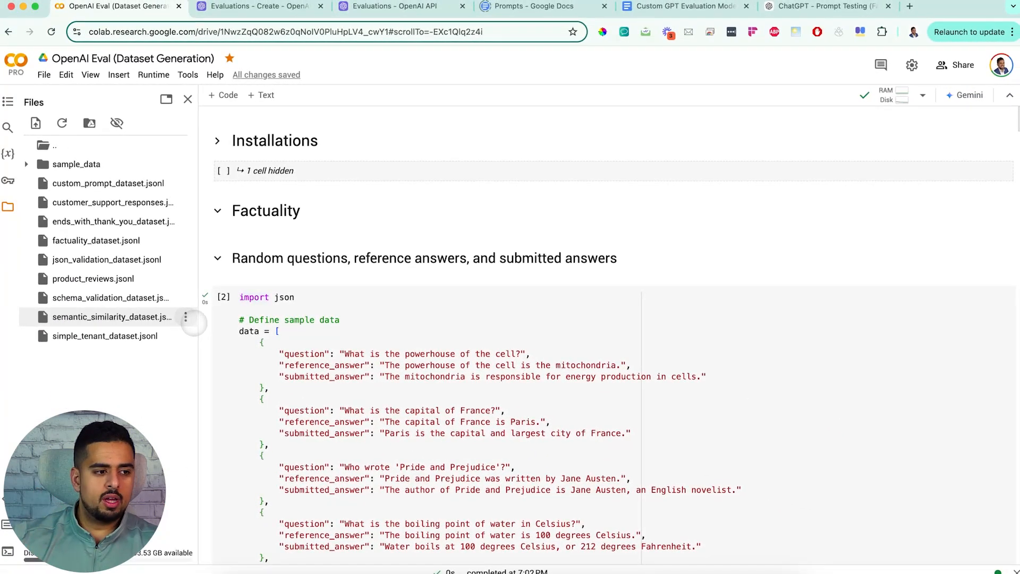
{"action": "scroll", "coordinate": [329, 372], "scroll_direction": "down", "scroll_amount": 5}
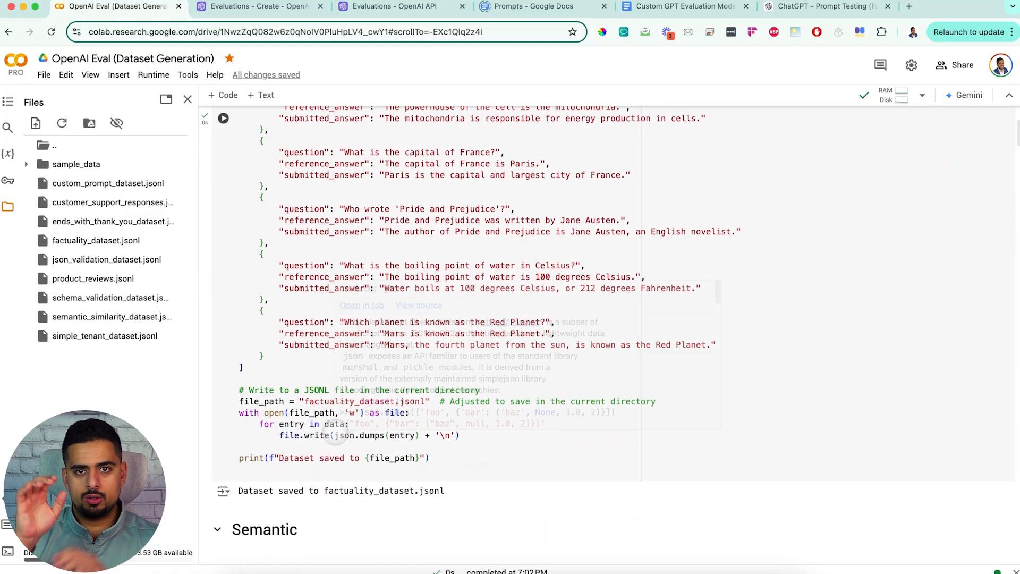
{"action": "mouse_move", "coordinate": [337, 432]}
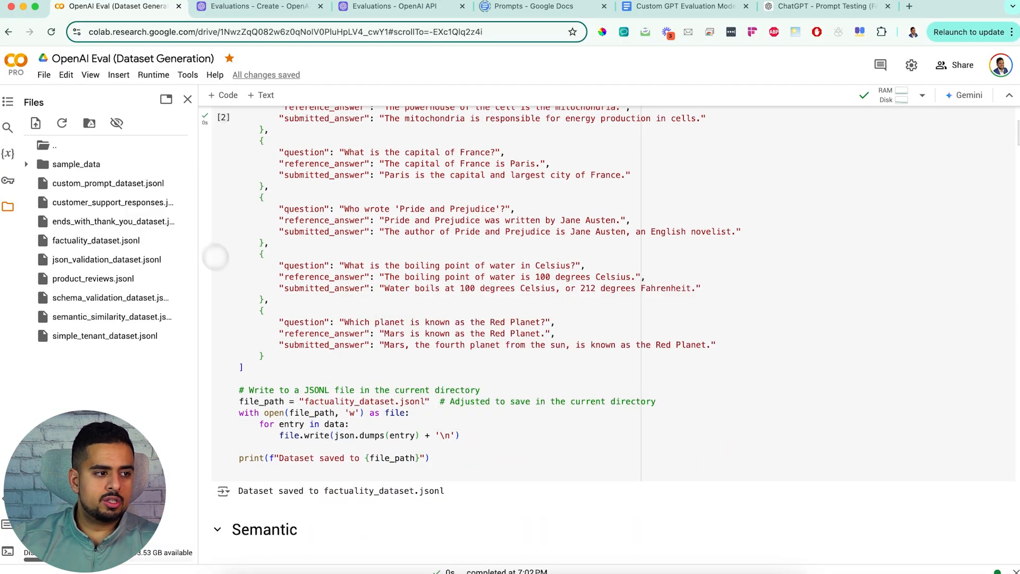
{"action": "left_click", "coordinate": [180, 183]}
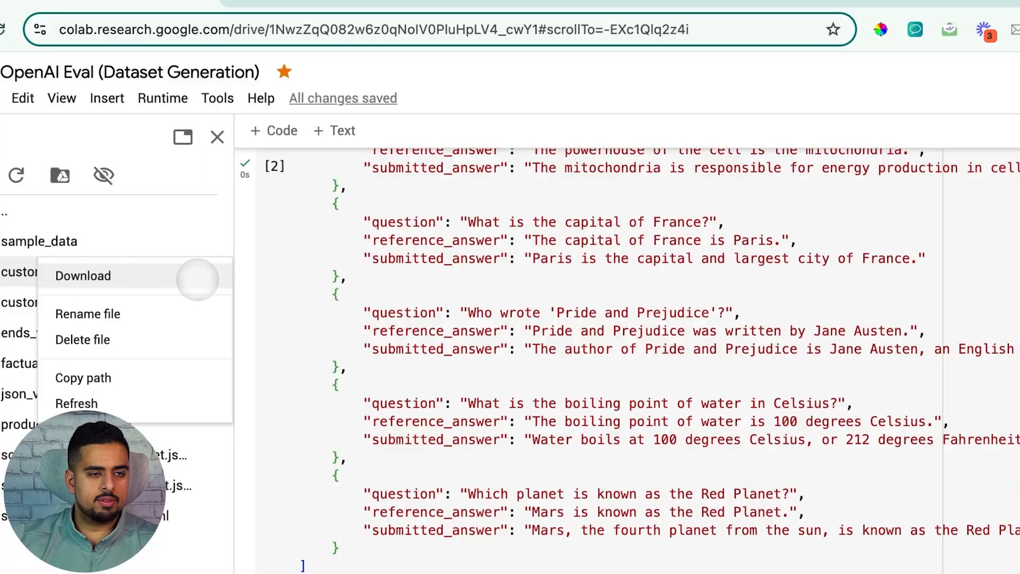
{"action": "left_click", "coordinate": [197, 275]}
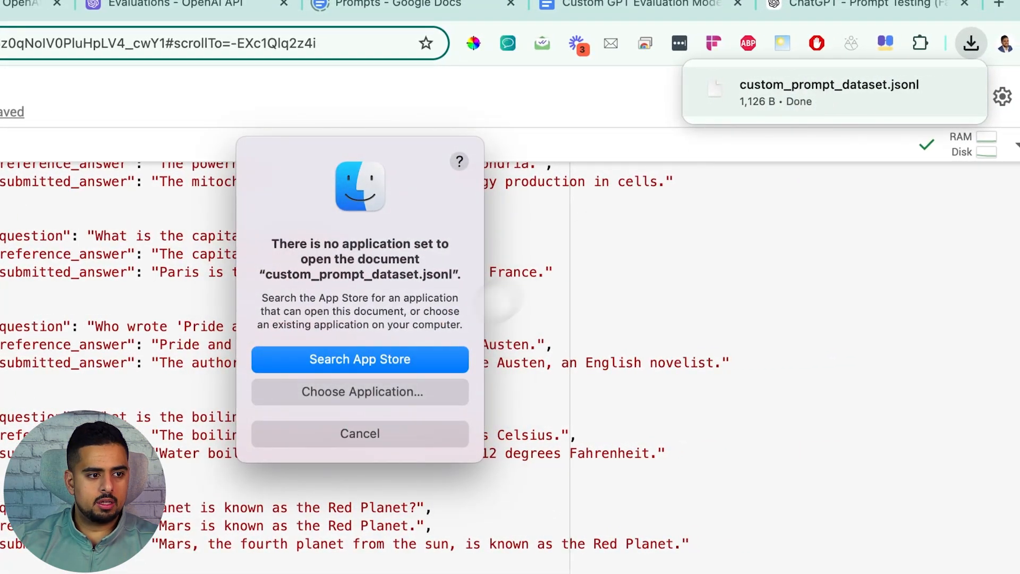
Step: Open the downloaded custom_prompt_dataset.jsonl with a chosen text editor application
{"action": "left_click", "coordinate": [376, 401]}
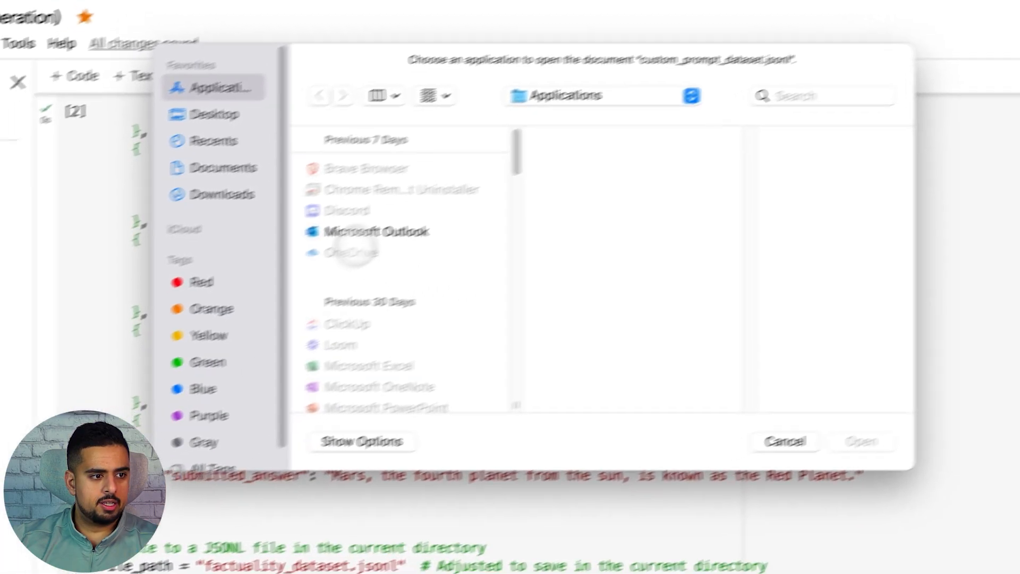
{"action": "scroll", "coordinate": [518, 231], "scroll_direction": "down", "scroll_amount": 15}
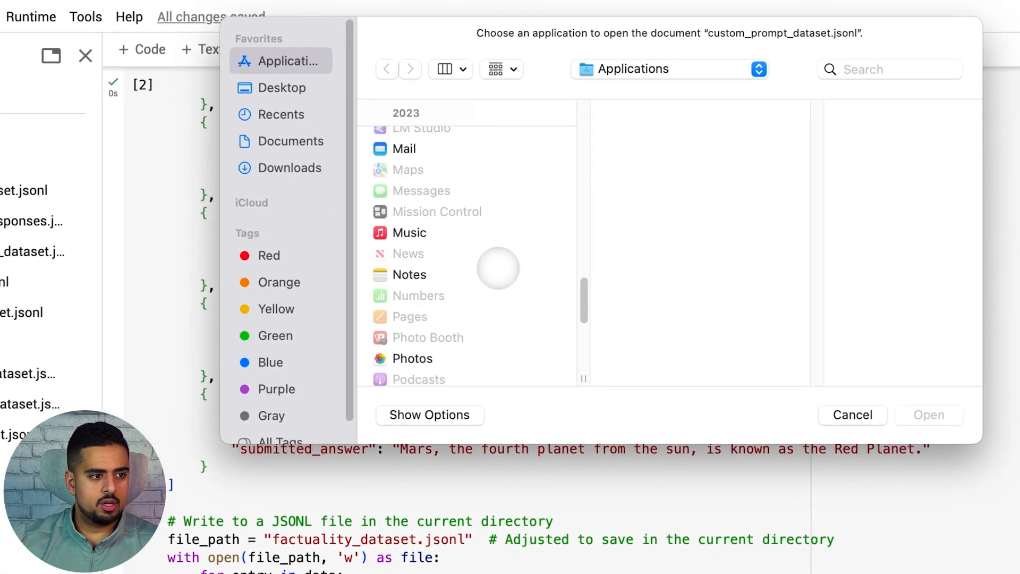
{"action": "scroll", "coordinate": [503, 280], "scroll_direction": "down", "scroll_amount": 3}
{"action": "double_click", "coordinate": [433, 365]}
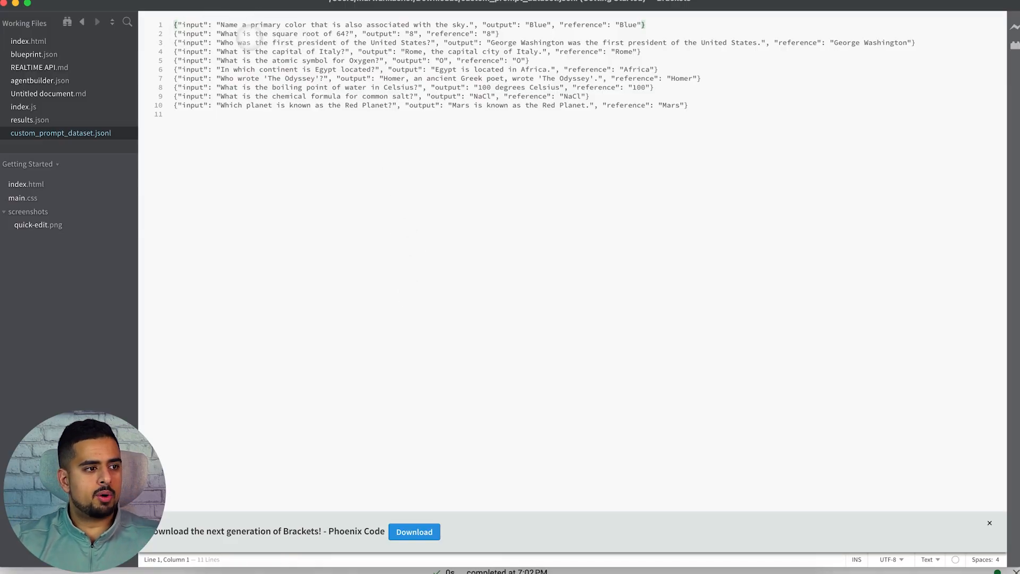
Step: Highlight the JSONL entries in the editor to examine them, then return to the notebook
{"action": "left_click_drag", "start_coordinate": [221, 25], "coordinate": [308, 18]}
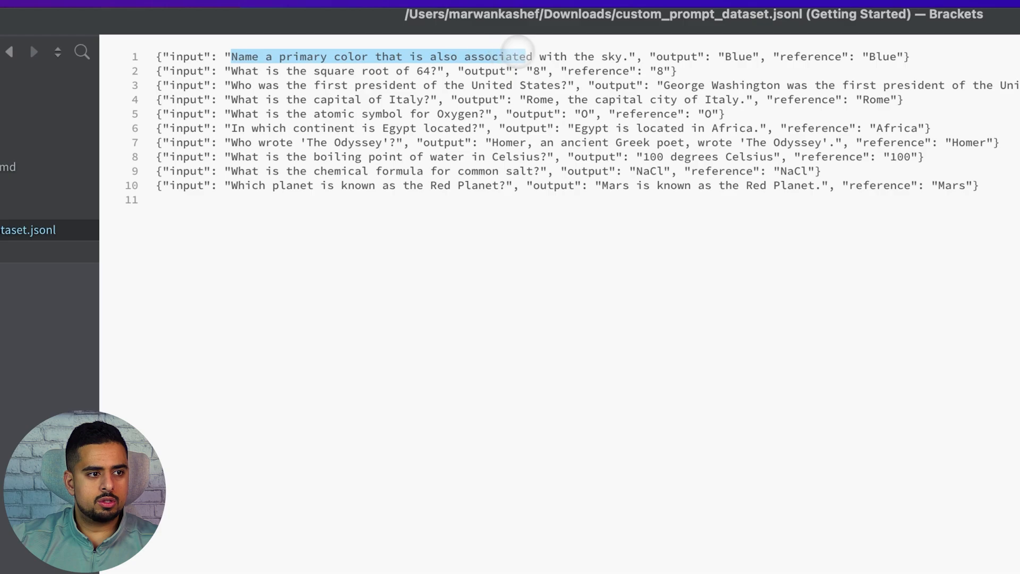
{"action": "left_click_drag", "start_coordinate": [515, 47], "coordinate": [598, 46]}
{"action": "left_click", "coordinate": [629, 55]}
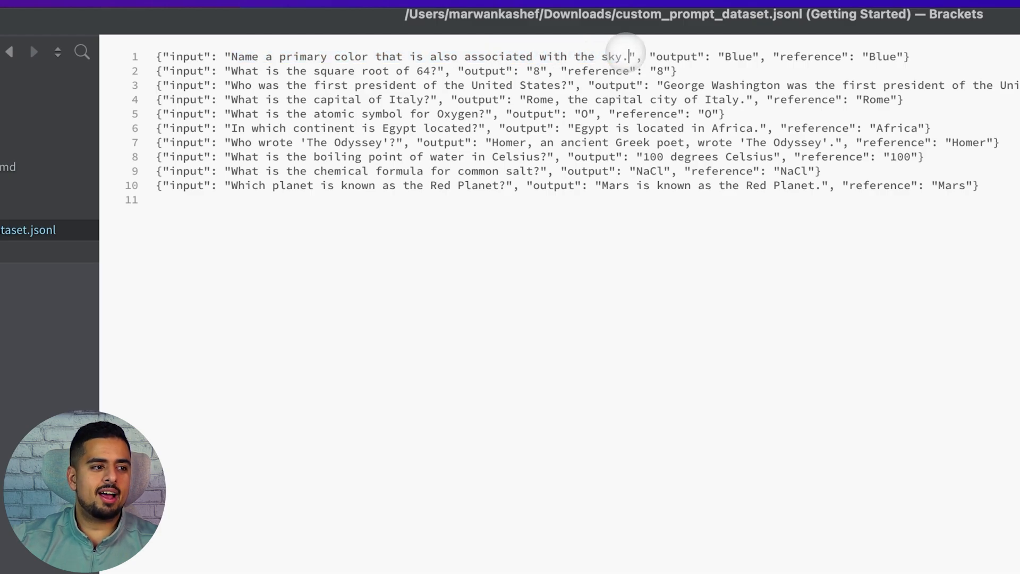
{"action": "left_click_drag", "start_coordinate": [205, 71], "coordinate": [951, 258]}
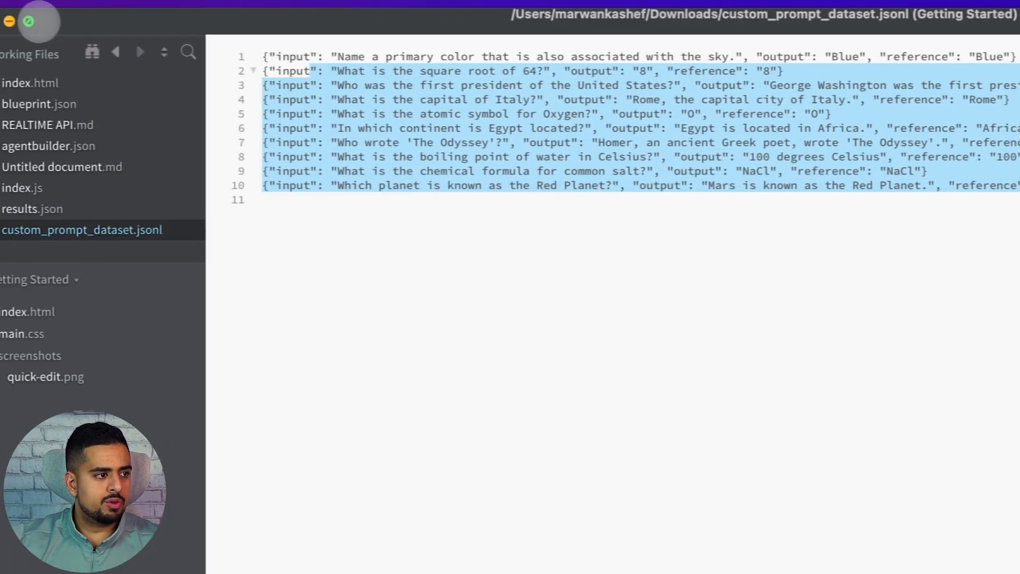
{"action": "left_click", "coordinate": [7, 22]}
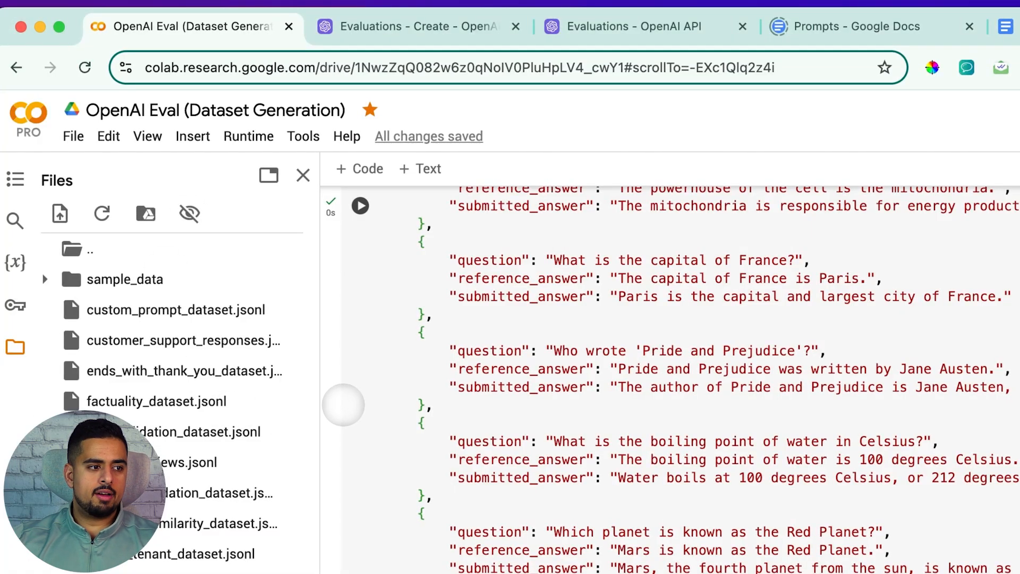
Step: Collapse the Factuality section of the notebook
{"action": "scroll", "coordinate": [367, 379], "scroll_direction": "up", "scroll_amount": 1}
{"action": "scroll", "coordinate": [361, 384], "scroll_direction": "down", "scroll_amount": 20}
{"action": "scroll", "coordinate": [359, 387], "scroll_direction": "up", "scroll_amount": 20}
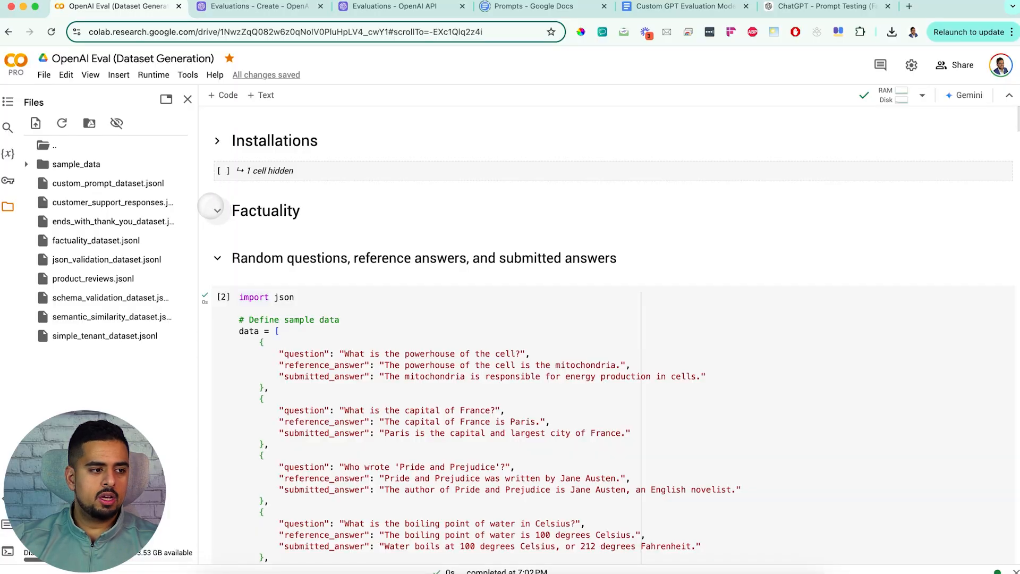
{"action": "left_click", "coordinate": [297, 211]}
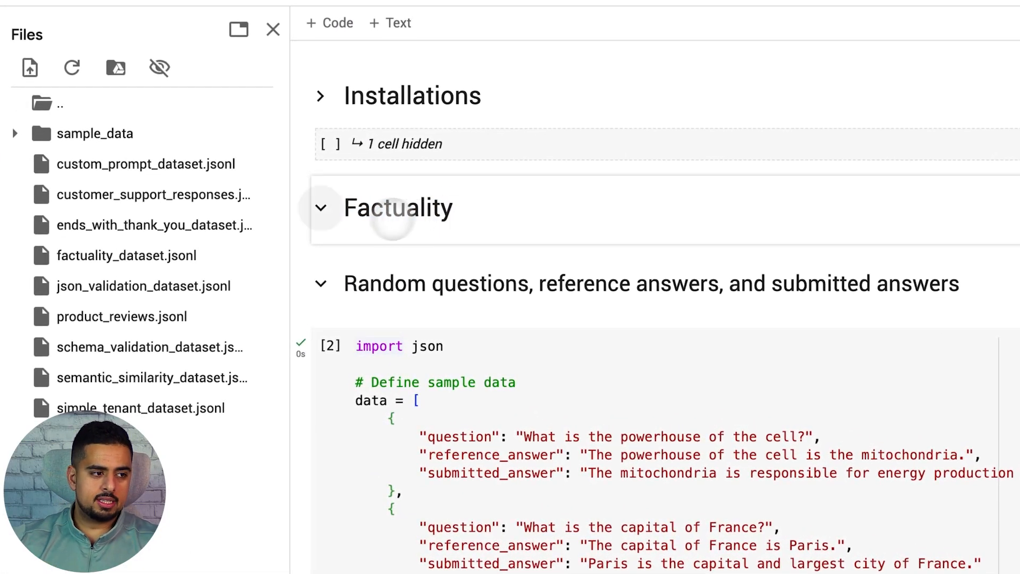
{"action": "left_click", "coordinate": [320, 208]}
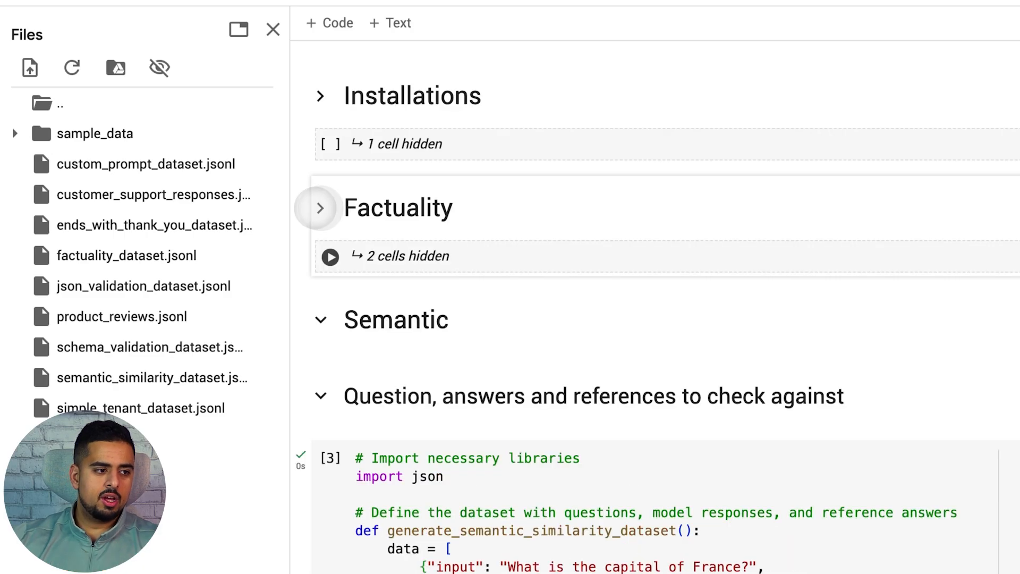
Step: Examine the semantic similarity dataset cell's inputs, outputs and references and the file it writes
{"action": "scroll", "coordinate": [303, 234], "scroll_direction": "down", "scroll_amount": 1}
{"action": "left_click", "coordinate": [320, 253]}
{"action": "left_click", "coordinate": [321, 252]}
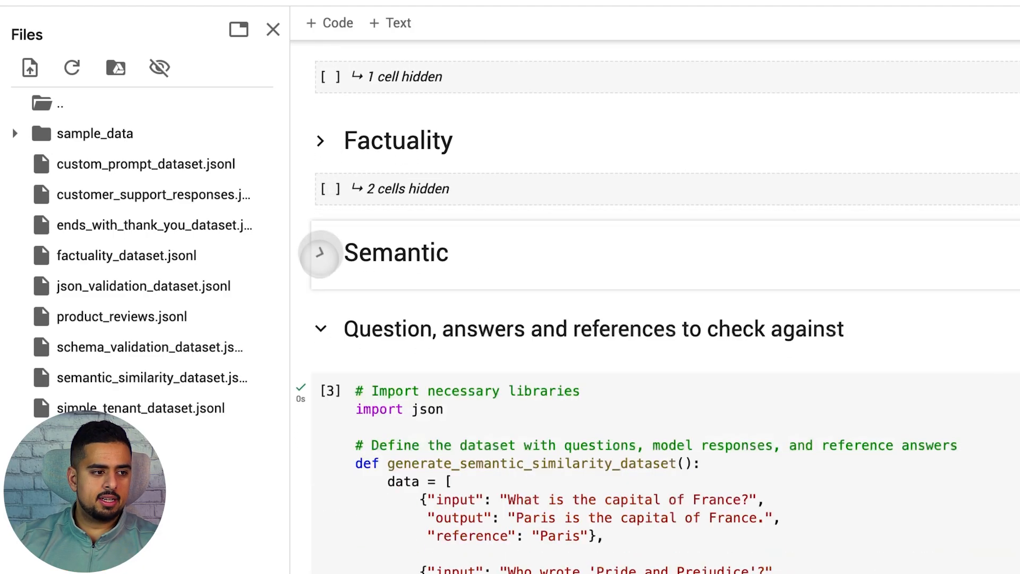
{"action": "scroll", "coordinate": [322, 256], "scroll_direction": "down", "scroll_amount": 8}
{"action": "scroll", "coordinate": [372, 271], "scroll_direction": "up", "scroll_amount": 6}
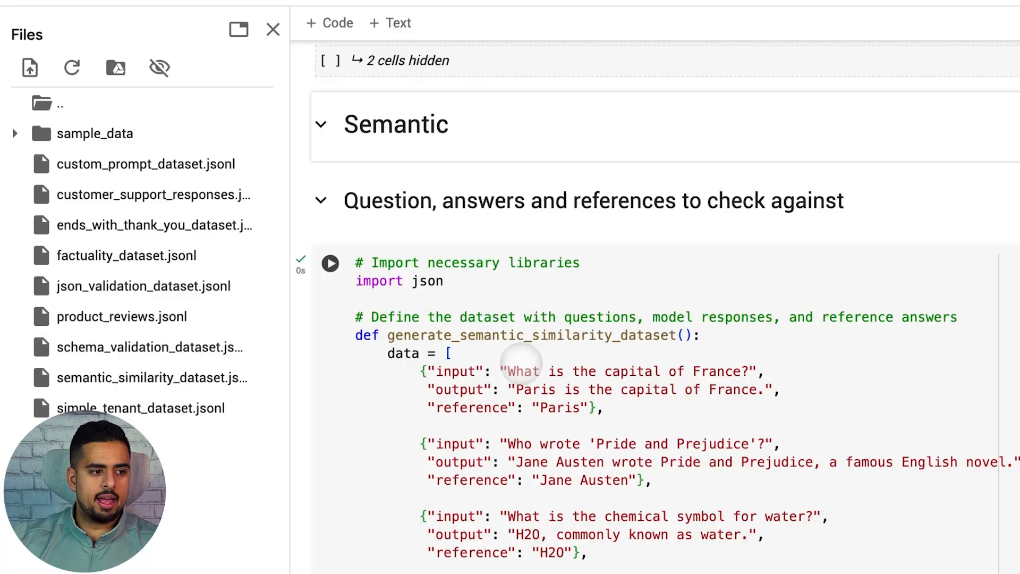
{"action": "scroll", "coordinate": [520, 356], "scroll_direction": "down", "scroll_amount": 2}
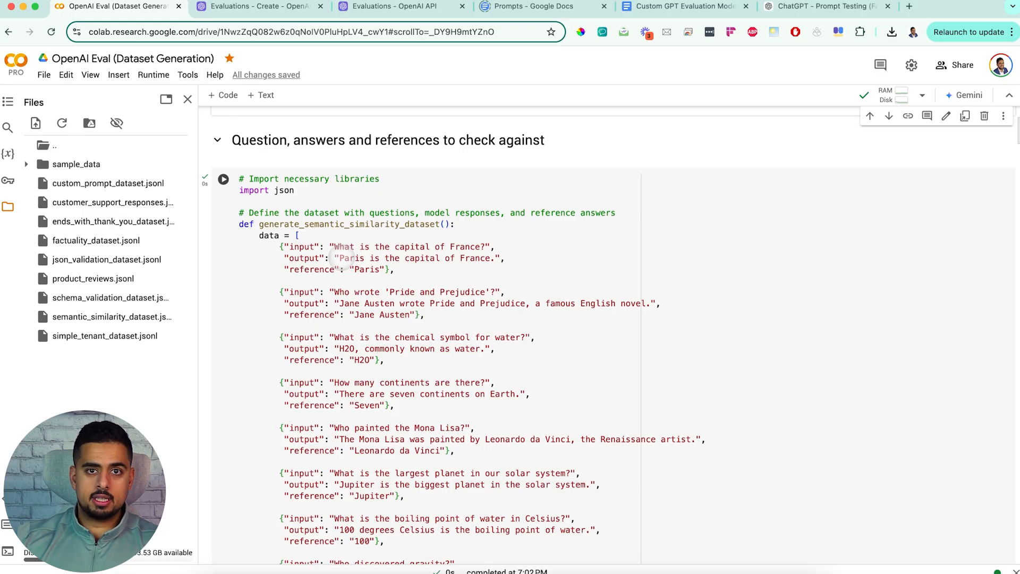
{"action": "left_click", "coordinate": [353, 269]}
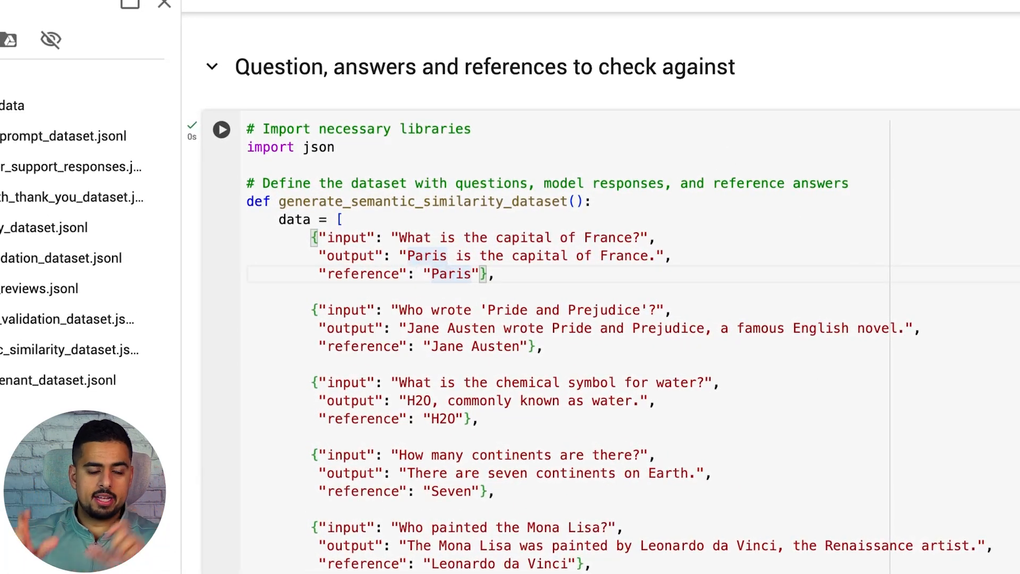
{"action": "double_click", "coordinate": [448, 275]}
{"action": "left_click", "coordinate": [480, 287]}
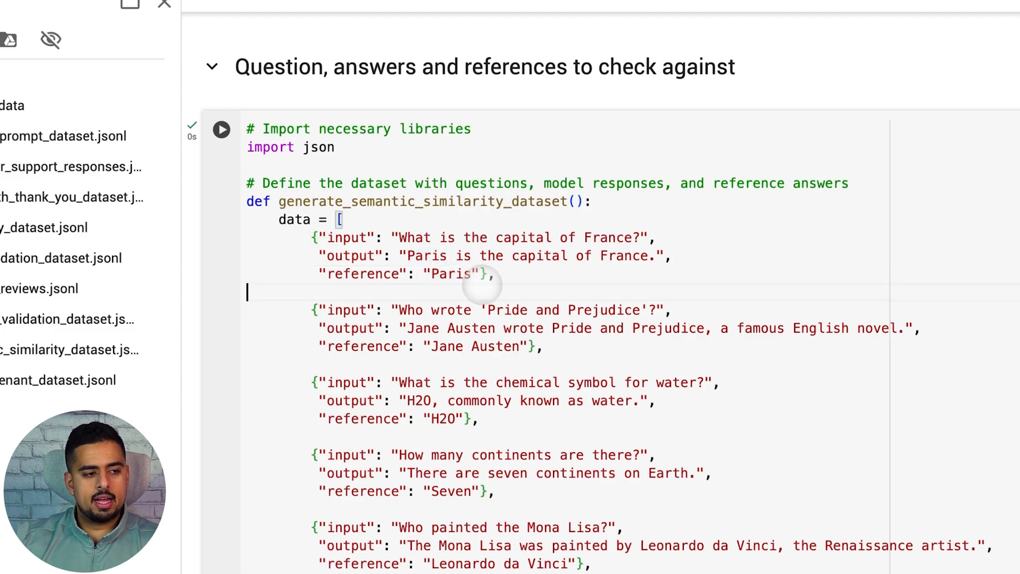
{"action": "scroll", "coordinate": [472, 295], "scroll_direction": "down", "scroll_amount": 2}
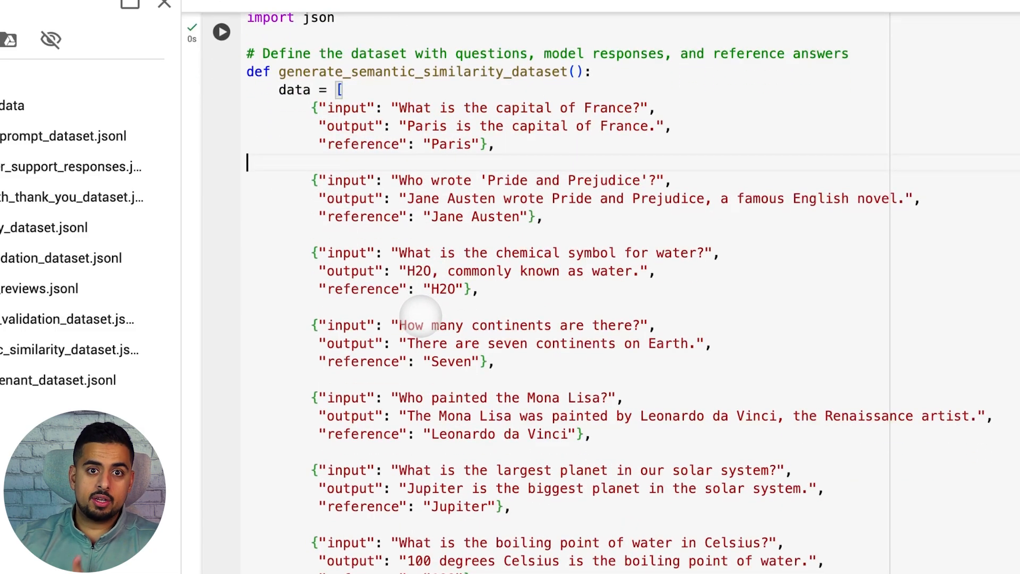
{"action": "scroll", "coordinate": [420, 313], "scroll_direction": "down", "scroll_amount": 5}
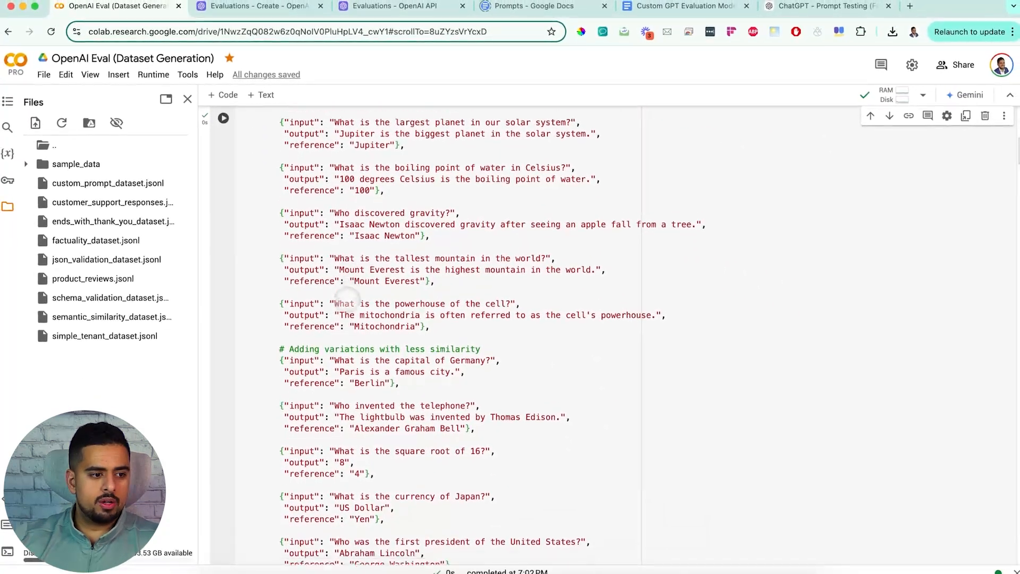
{"action": "scroll", "coordinate": [348, 301], "scroll_direction": "down", "scroll_amount": 2}
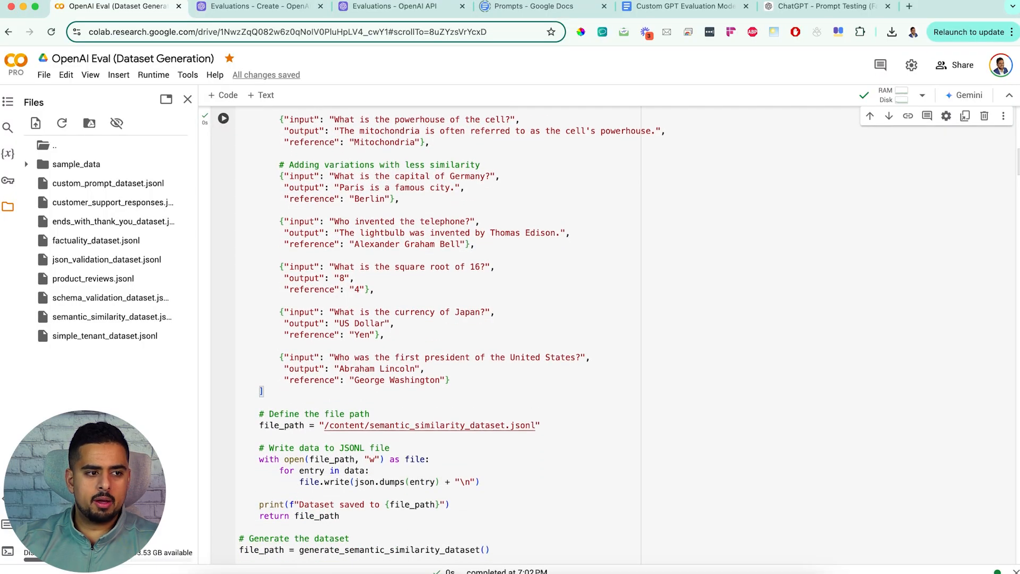
{"action": "scroll", "coordinate": [348, 301], "scroll_direction": "up", "scroll_amount": 5}
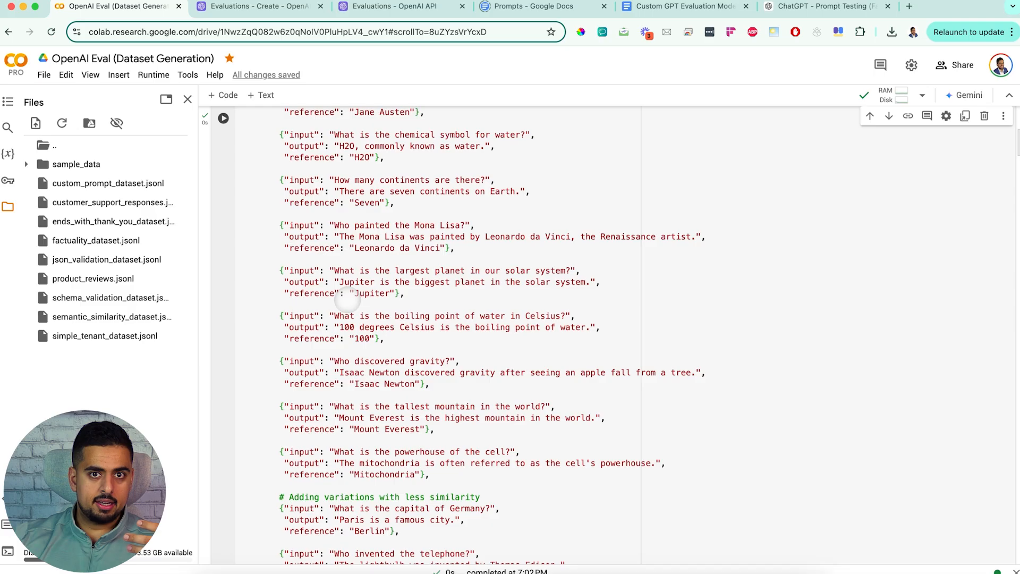
Step: Open a new browser tab and go to ChatGPT
{"action": "left_click", "coordinate": [909, 6]}
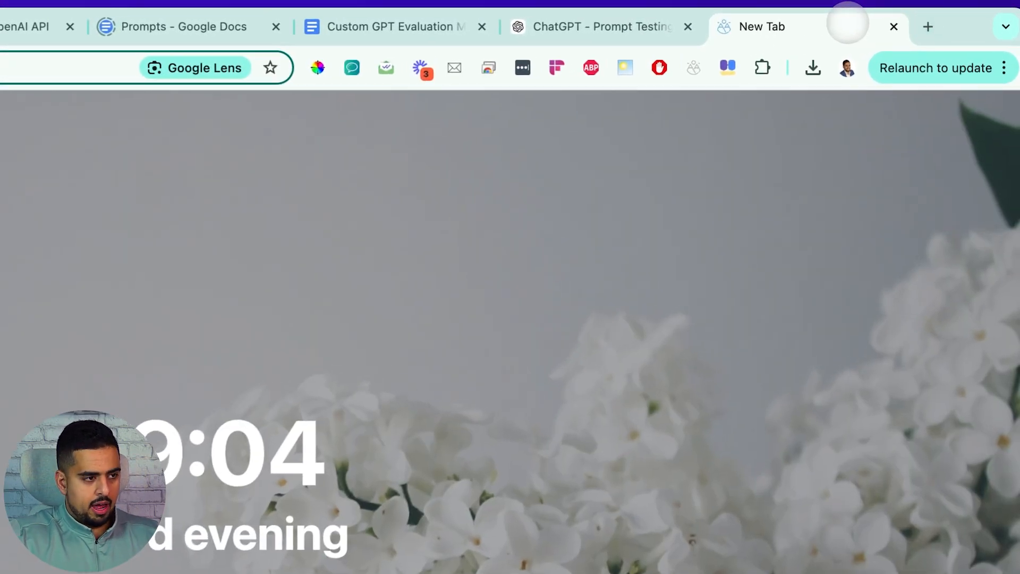
{"action": "type", "text": "chat"}
{"action": "key", "text": "Return"}
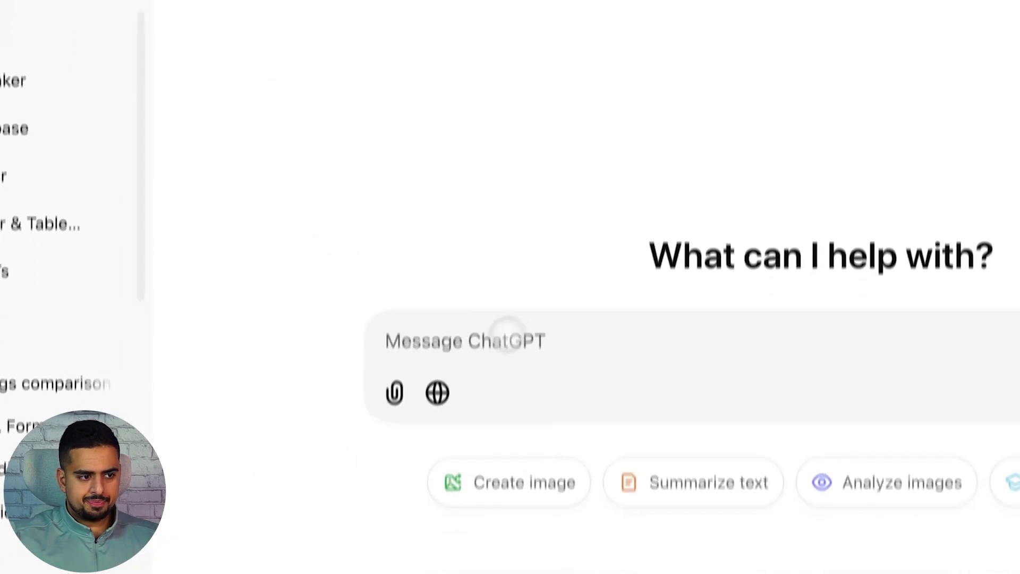
Step: Ask ChatGPT to create a hypothetical 10-row JSONL zoo dataset with an input column of user questions about the zoo
{"action": "type", "text": "create a hypoth"}
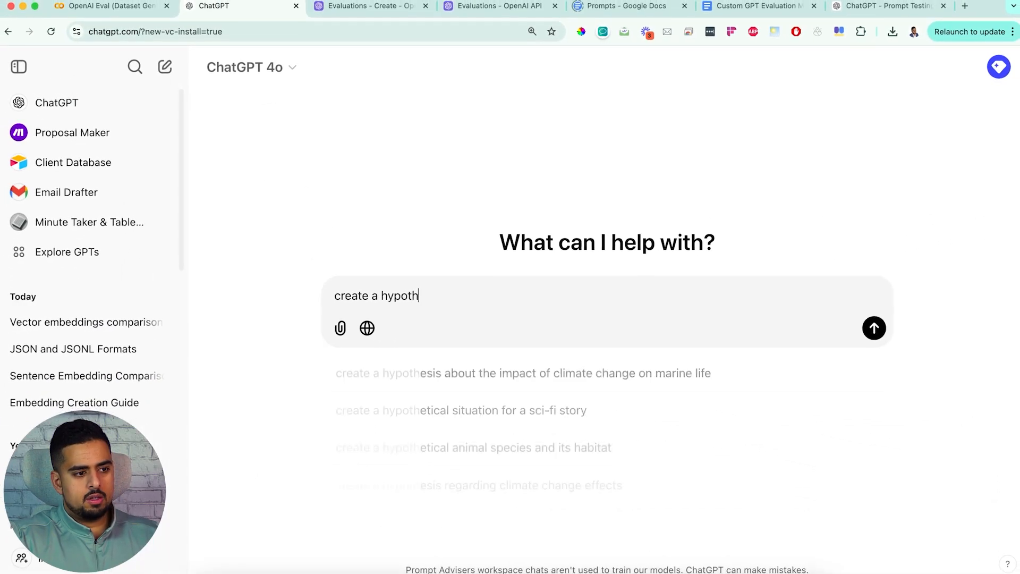
{"action": "type", "text": "etical daataset of 10 rows in jsonl format of zoo data"}
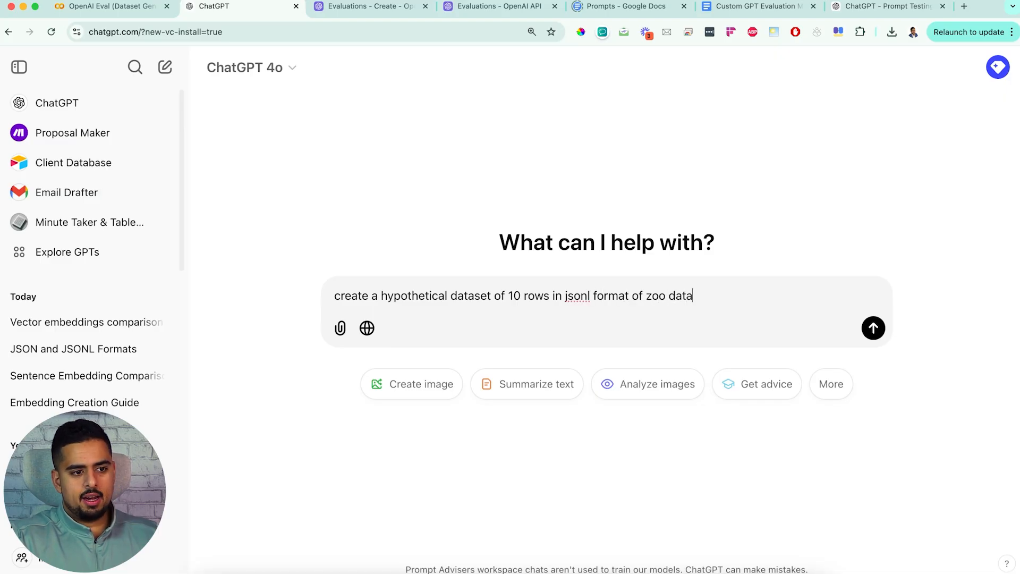
{"action": "key", "text": "shift+Return"}
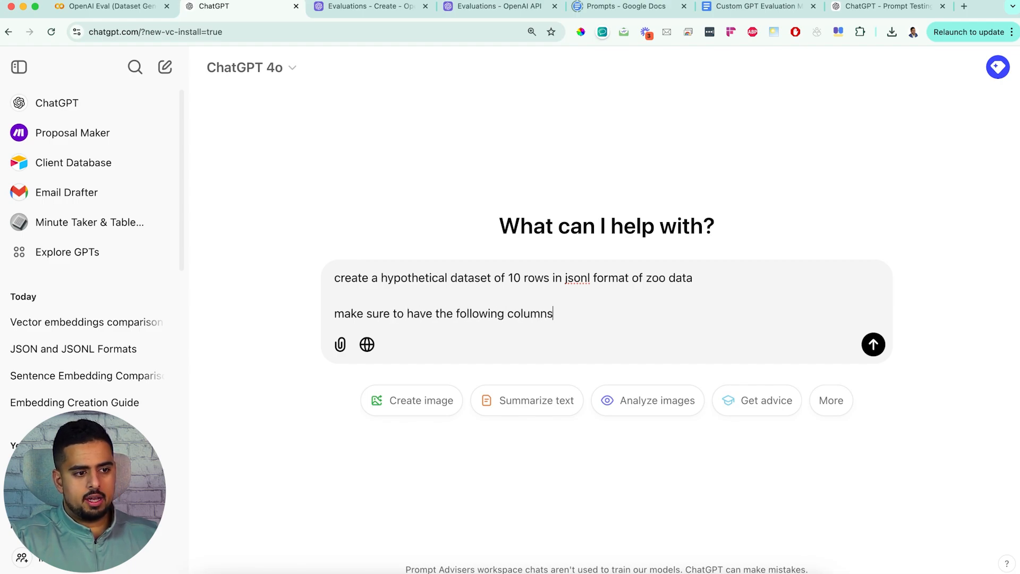
{"action": "key", "text": "shift+Return"}
{"action": "key", "text": "shift+Return"}
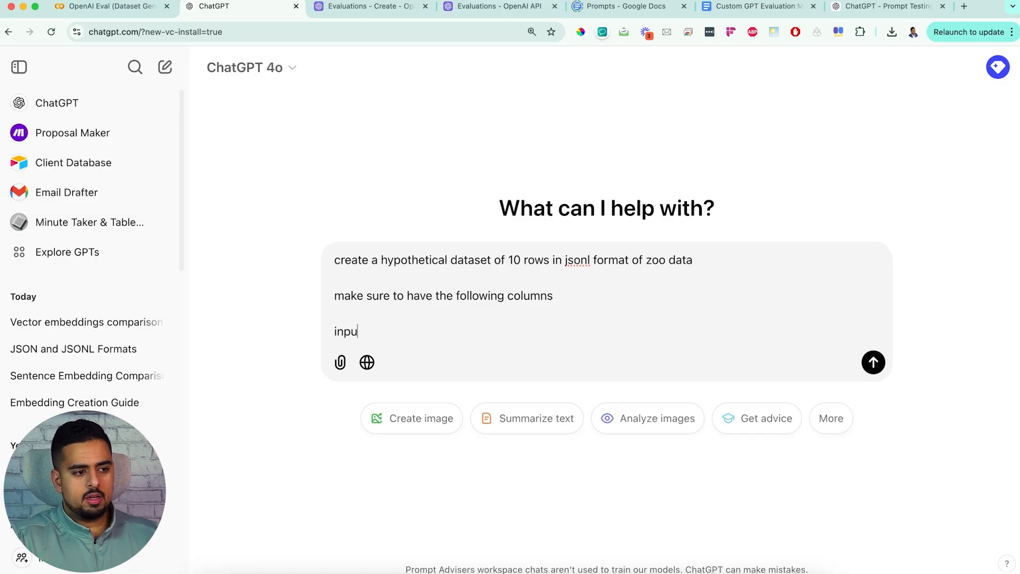
{"action": "type", "text": "input"}
{"action": "key", "text": "shift+Return"}
{"action": "key", "text": "BackSpace"}
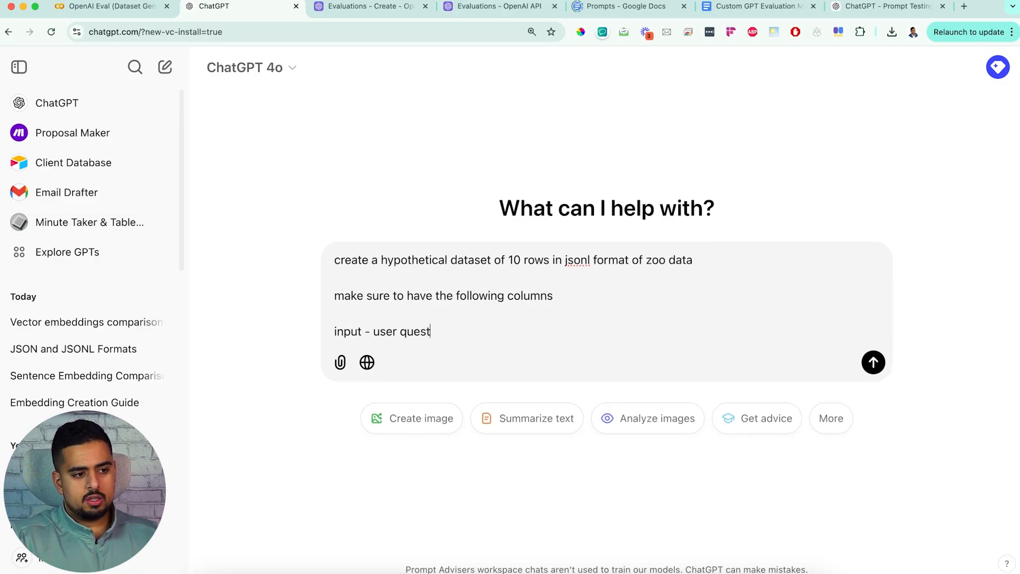
{"action": "type", "text": "- user question about zoo"}
{"action": "key", "text": "Return"}
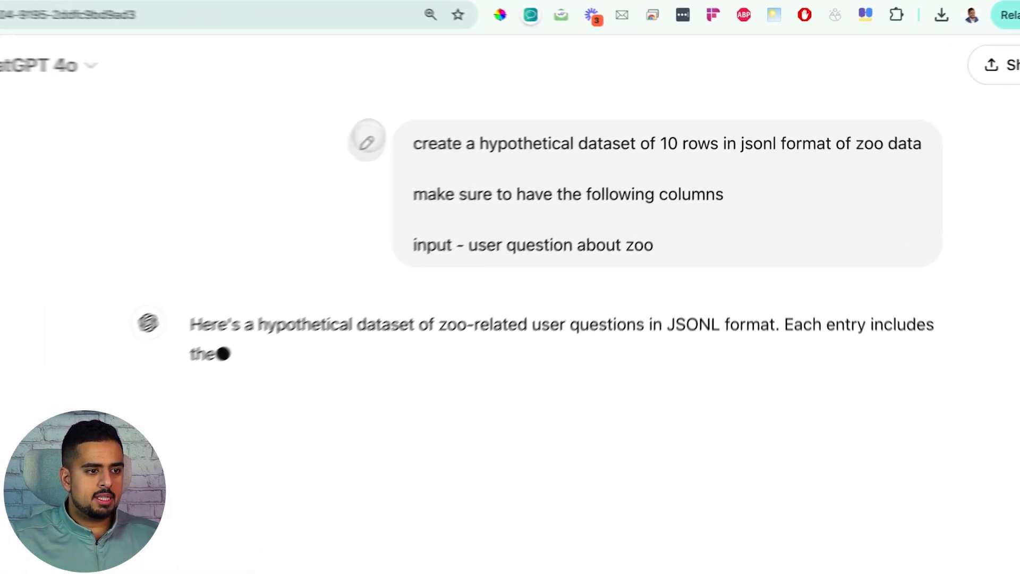
Step: Edit the prompt to add output (answer to question) and reference (actual answer that should have been answered) columns, and resend it
{"action": "left_click", "coordinate": [367, 142]}
{"action": "left_click", "coordinate": [810, 292]}
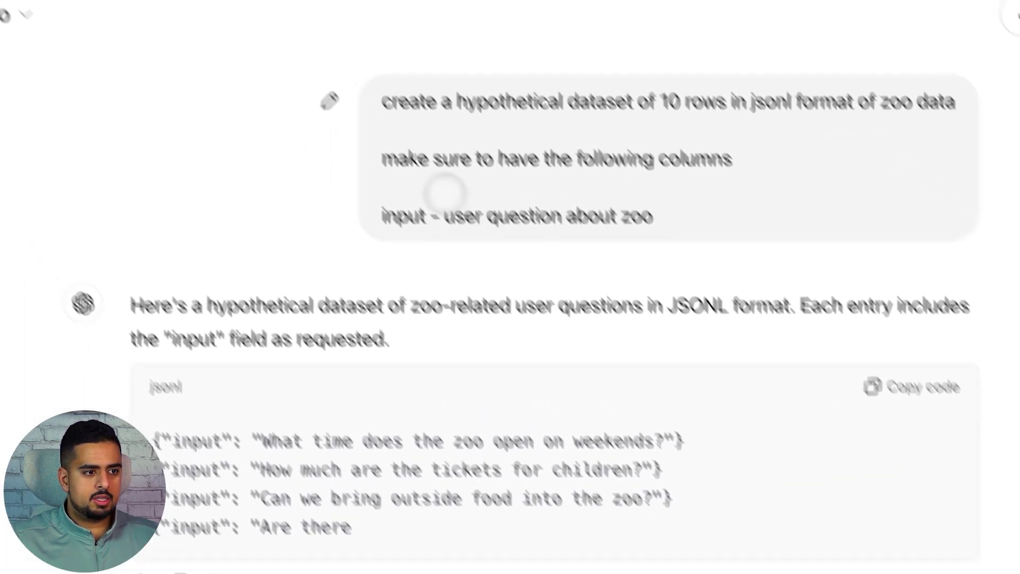
{"action": "left_click", "coordinate": [330, 101]}
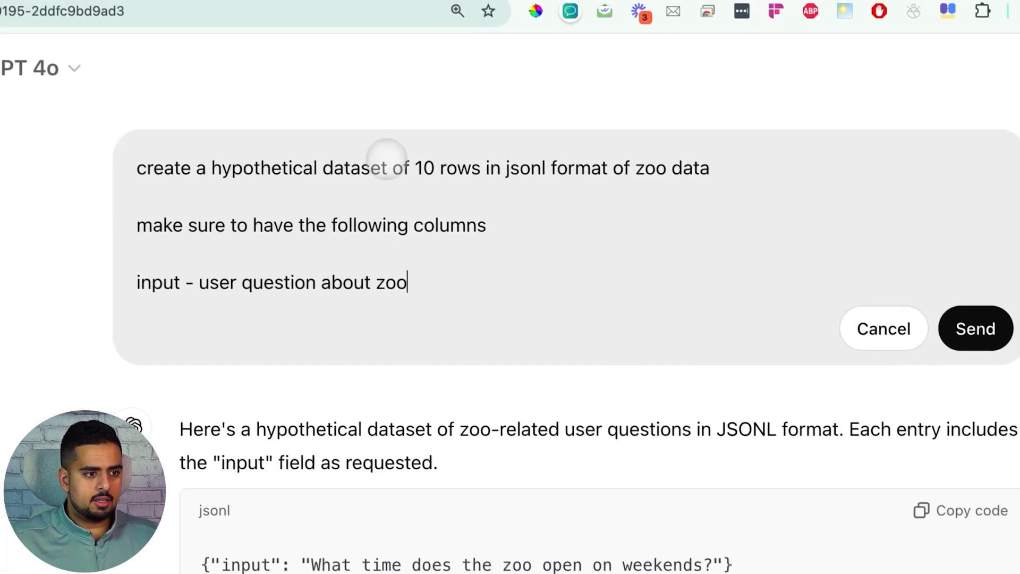
{"action": "key", "text": "shift+Return"}
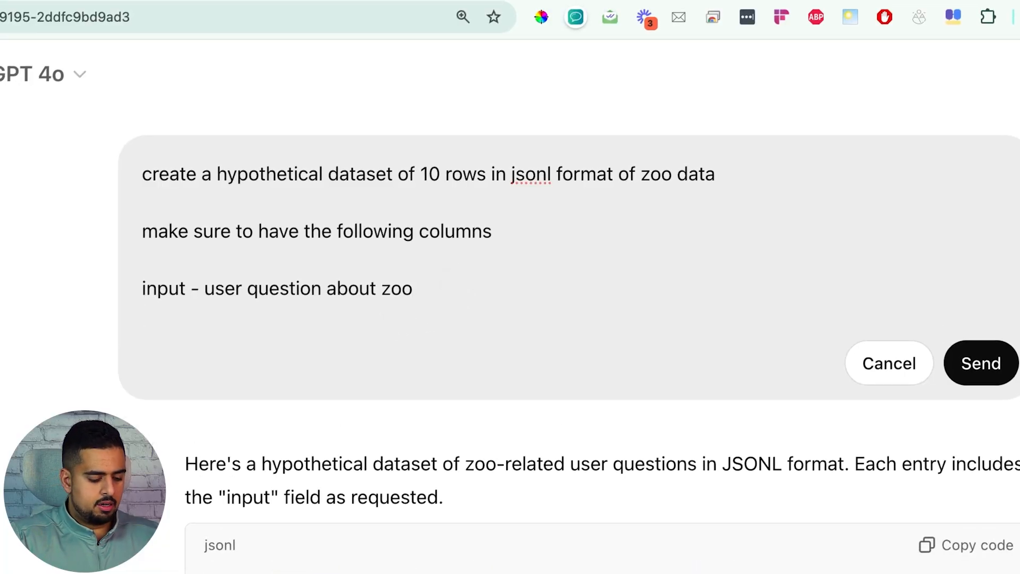
{"action": "type", "text": "output - "}
{"action": "type", "text": "answer to question"}
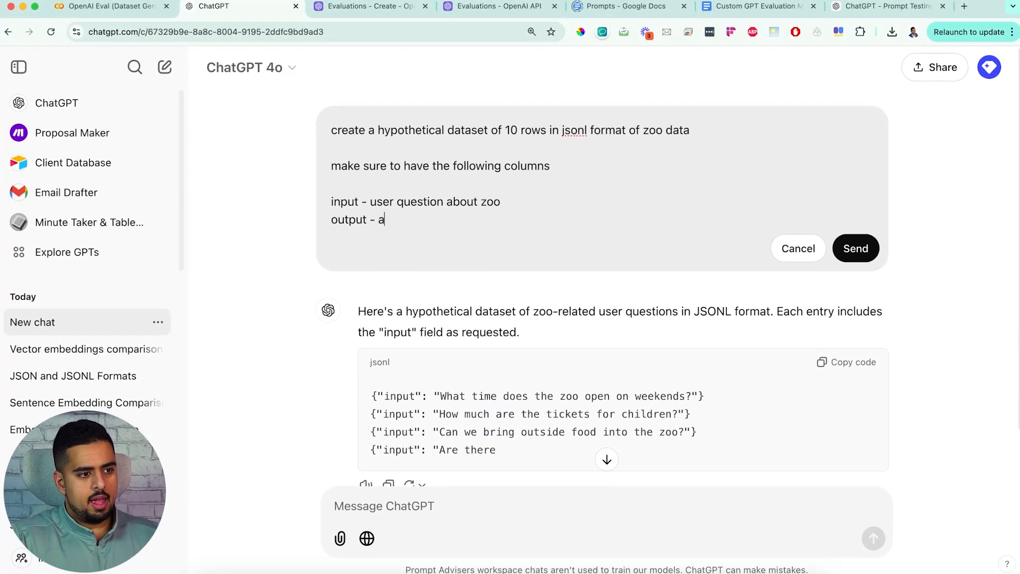
{"action": "key", "text": "shift+Return"}
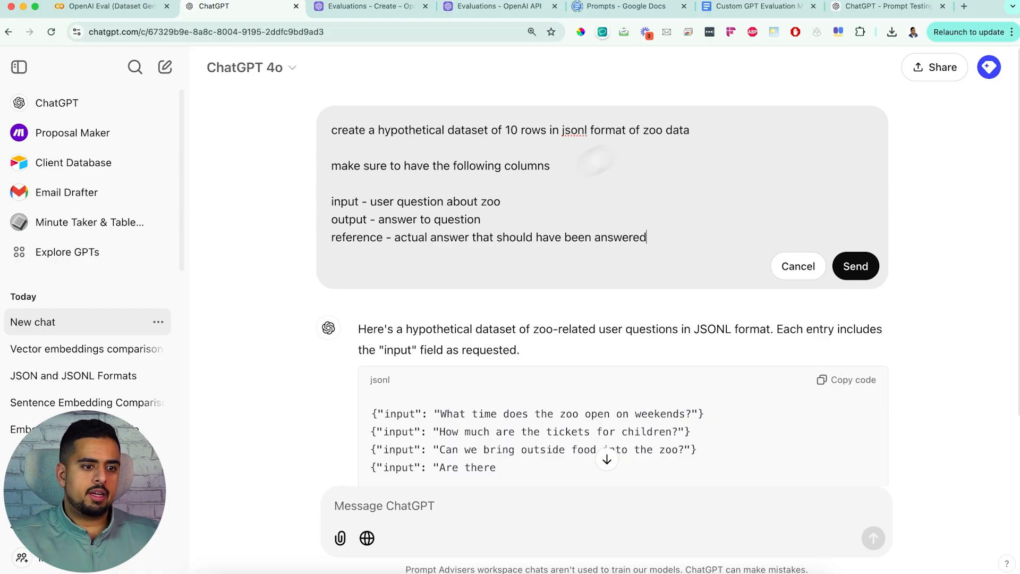
{"action": "left_click", "coordinate": [855, 266]}
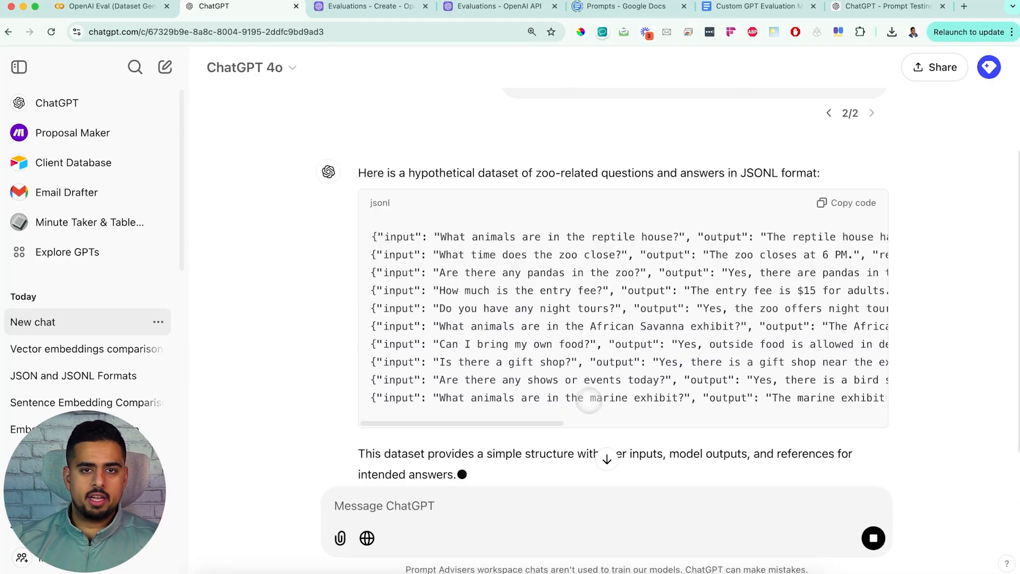
Step: Ask ChatGPT to make the generated dataset downloadable
{"action": "left_click_drag", "start_coordinate": [493, 426], "coordinate": [424, 415]}
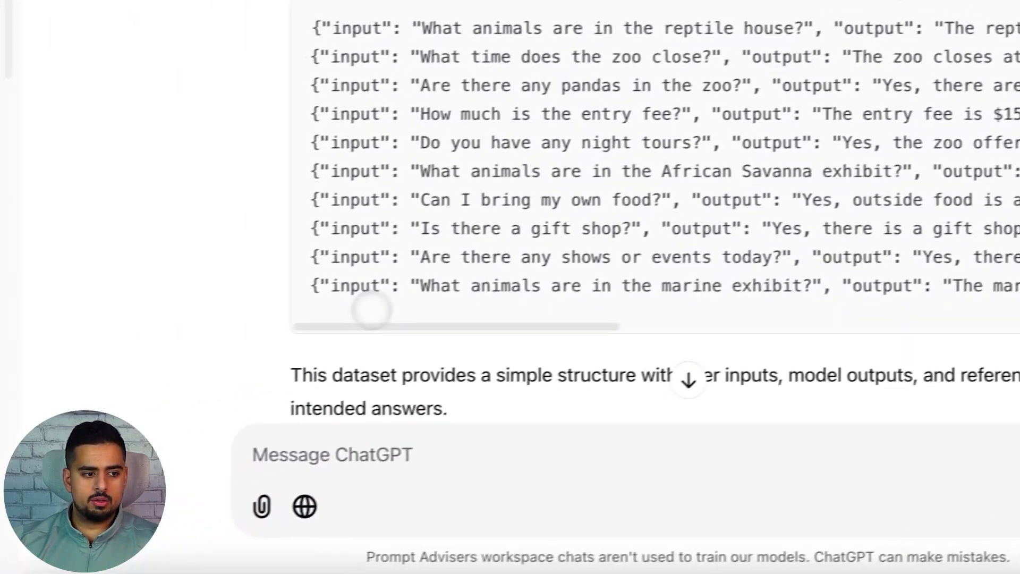
{"action": "scroll", "coordinate": [373, 310], "scroll_direction": "down", "scroll_amount": 2}
{"action": "left_click", "coordinate": [461, 455]}
{"action": "type", "text": "can you make it downloa"}
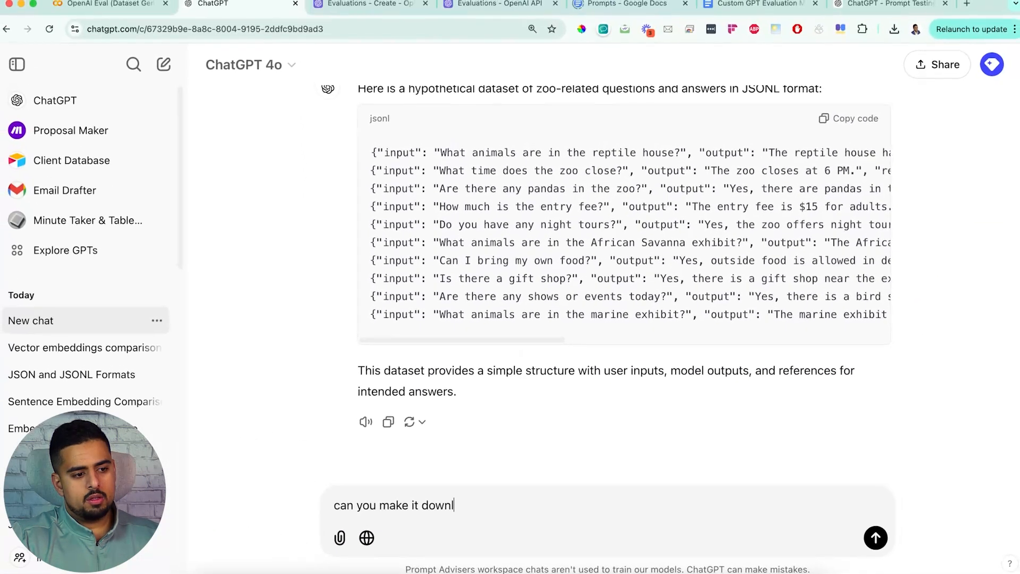
{"action": "type", "text": "dable"}
{"action": "key", "text": "Return"}
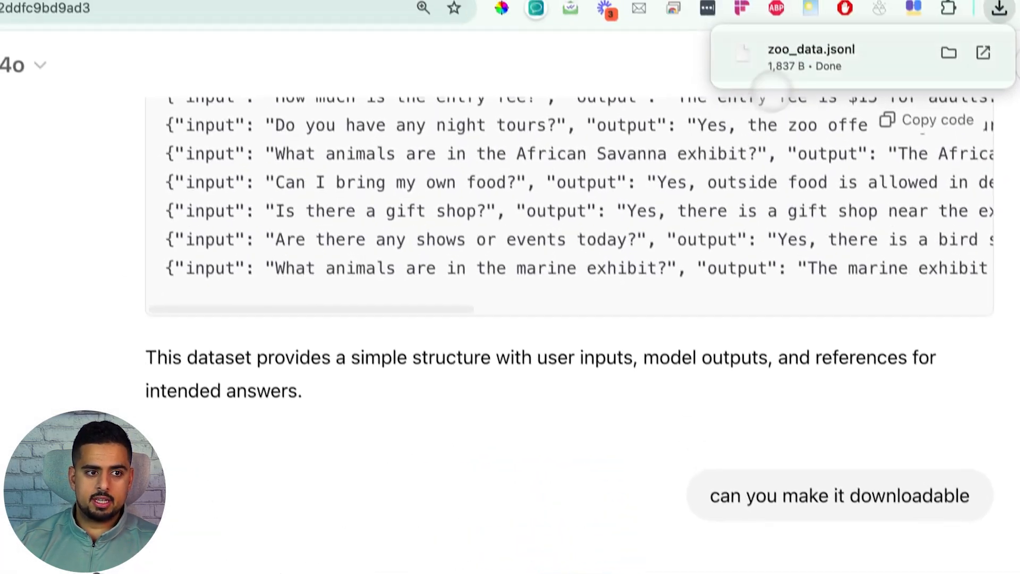
Step: Open the downloaded zoo_data.jsonl with the Brackets application
{"action": "left_click", "coordinate": [796, 82]}
{"action": "left_click", "coordinate": [435, 376]}
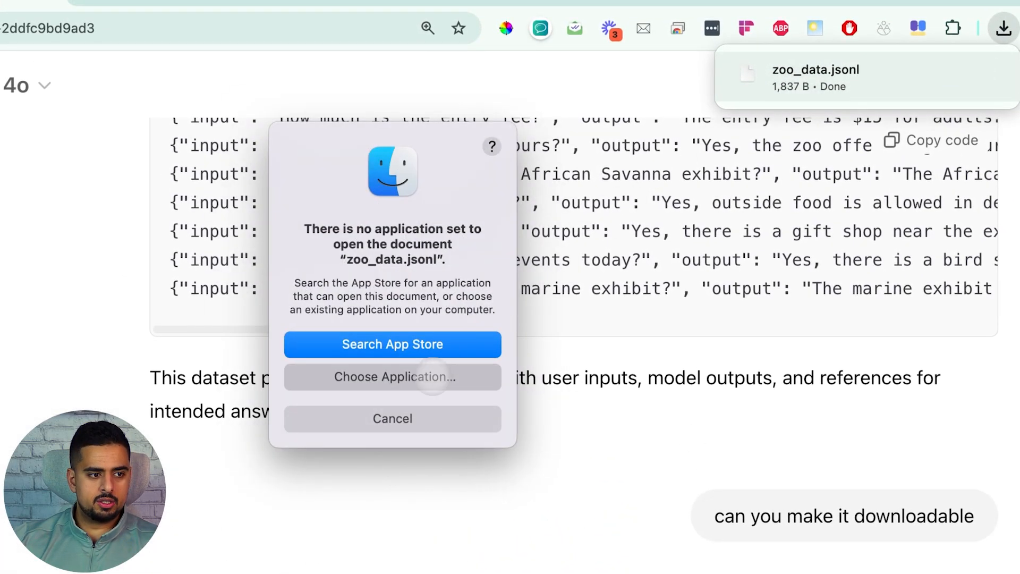
{"action": "scroll", "coordinate": [295, 405], "scroll_direction": "down", "scroll_amount": 10}
{"action": "left_click", "coordinate": [292, 380]}
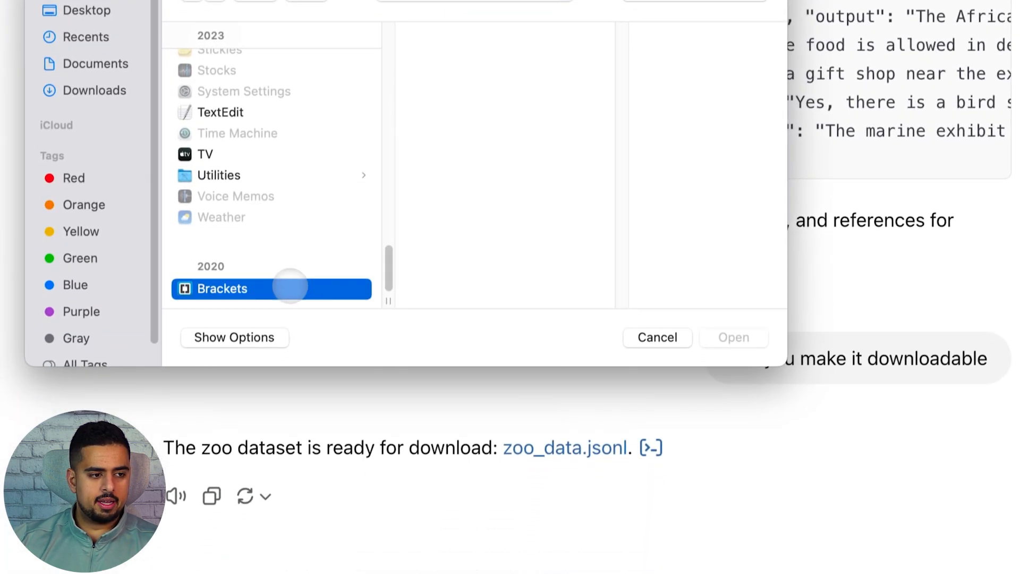
{"action": "left_click", "coordinate": [726, 429]}
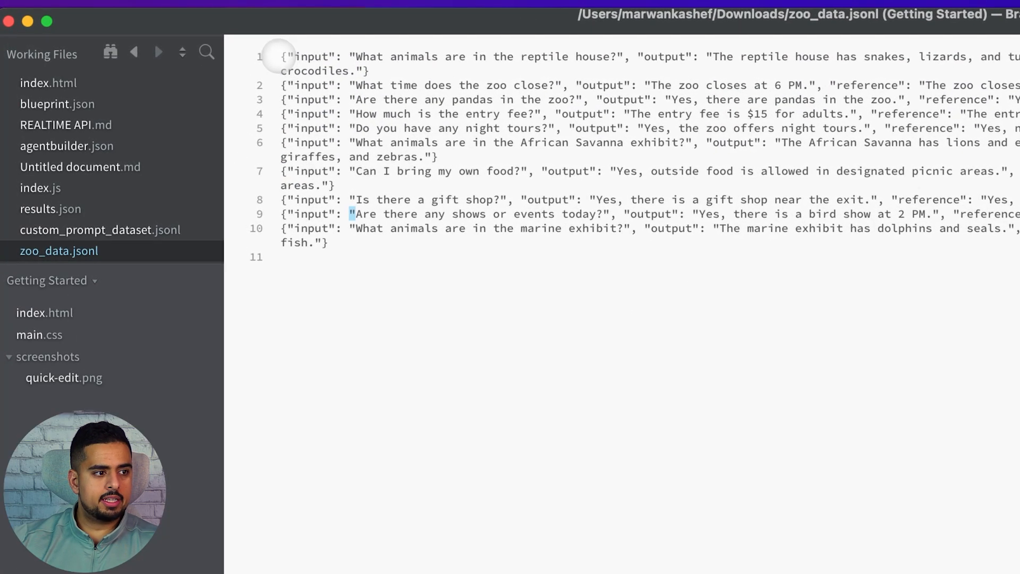
Step: Highlight the zoo_data.jsonl entries in the editor to examine them, then return to the notebook tab
{"action": "left_click_drag", "start_coordinate": [362, 257], "coordinate": [221, 41]}
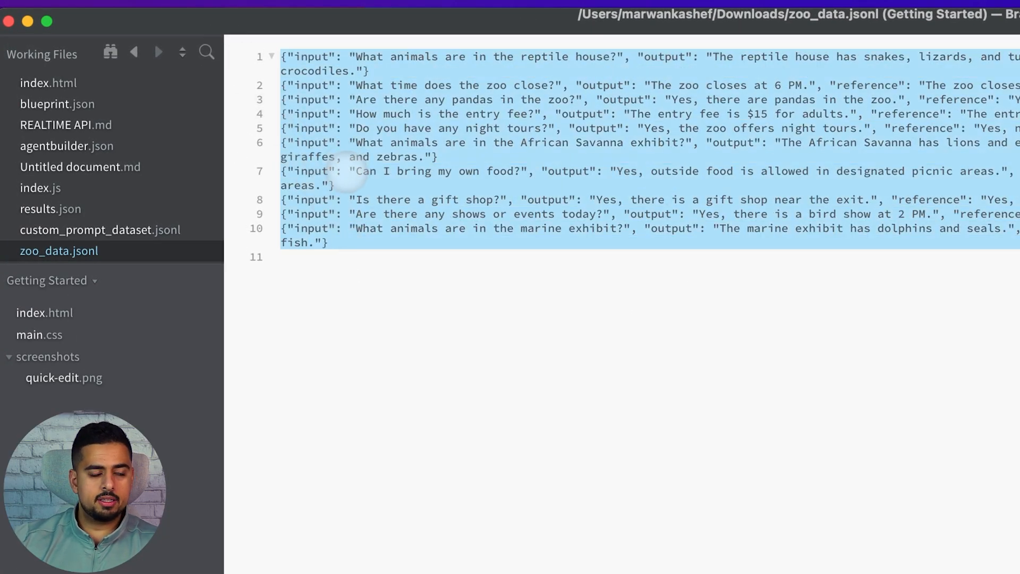
{"action": "left_click", "coordinate": [9, 23]}
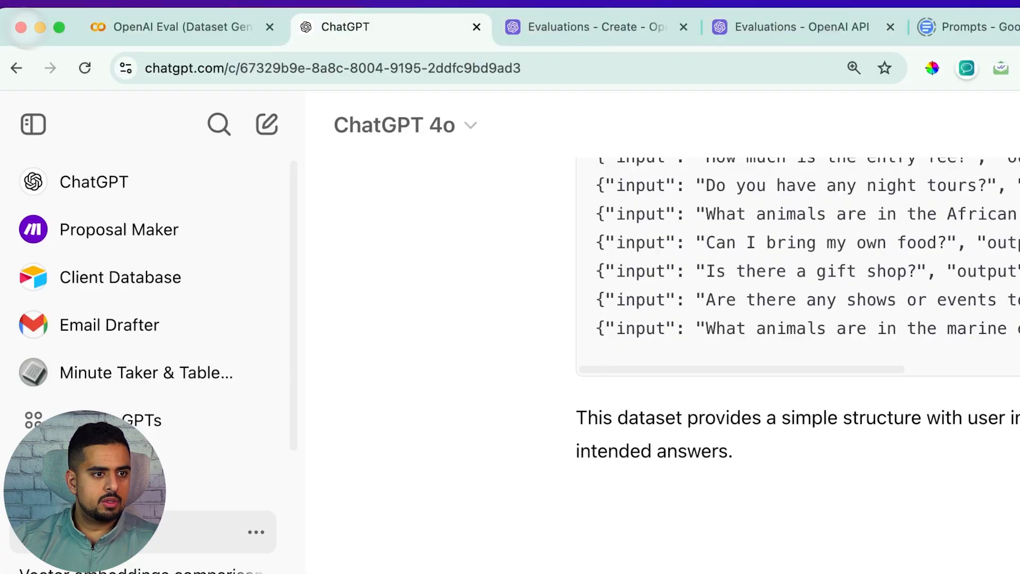
{"action": "left_click", "coordinate": [170, 32]}
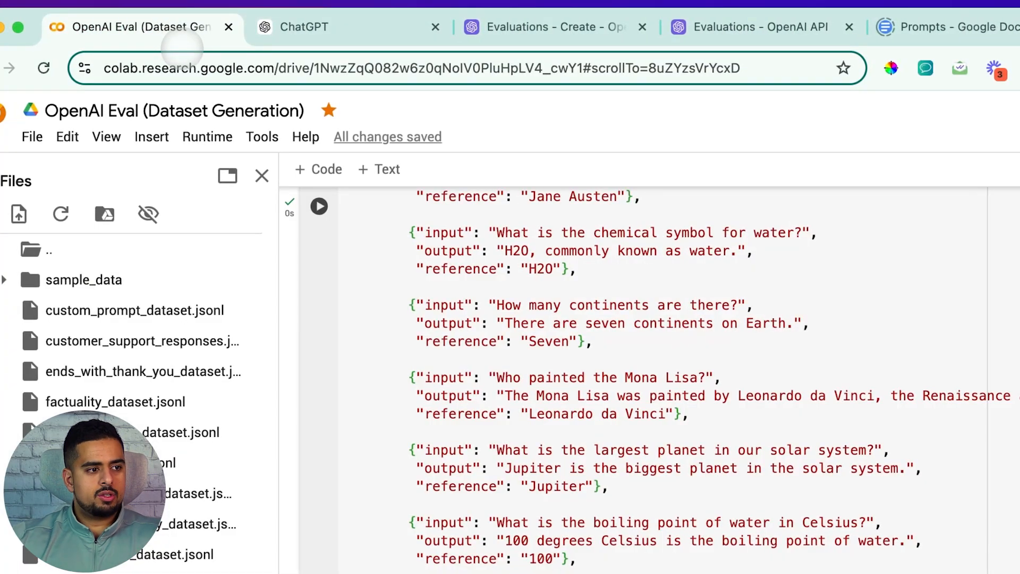
Step: Switch to the OpenAI Evaluations tab and open the evaluations list
{"action": "scroll", "coordinate": [466, 342], "scroll_direction": "up", "scroll_amount": 8}
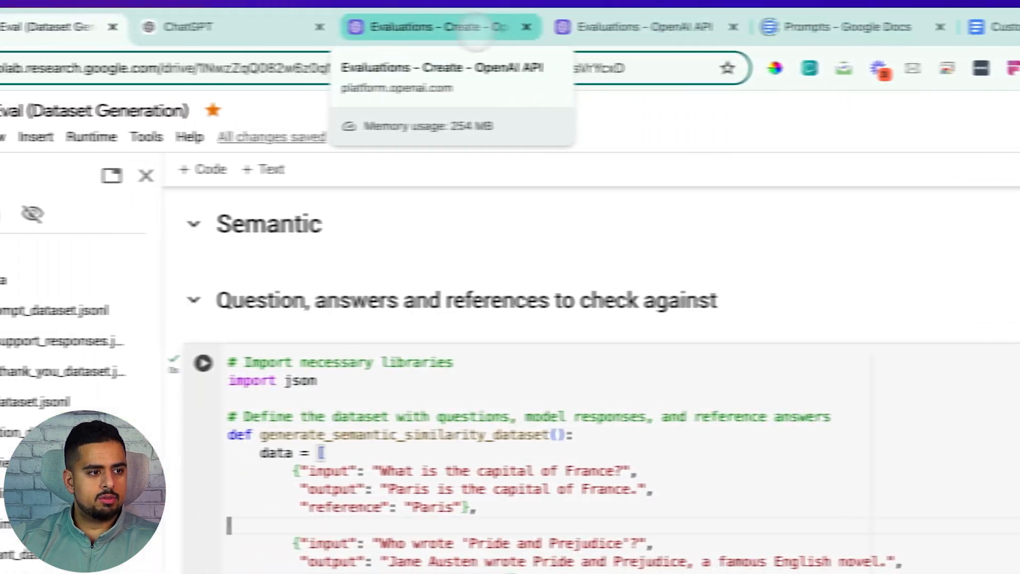
{"action": "left_click", "coordinate": [474, 32]}
{"action": "left_click", "coordinate": [31, 171]}
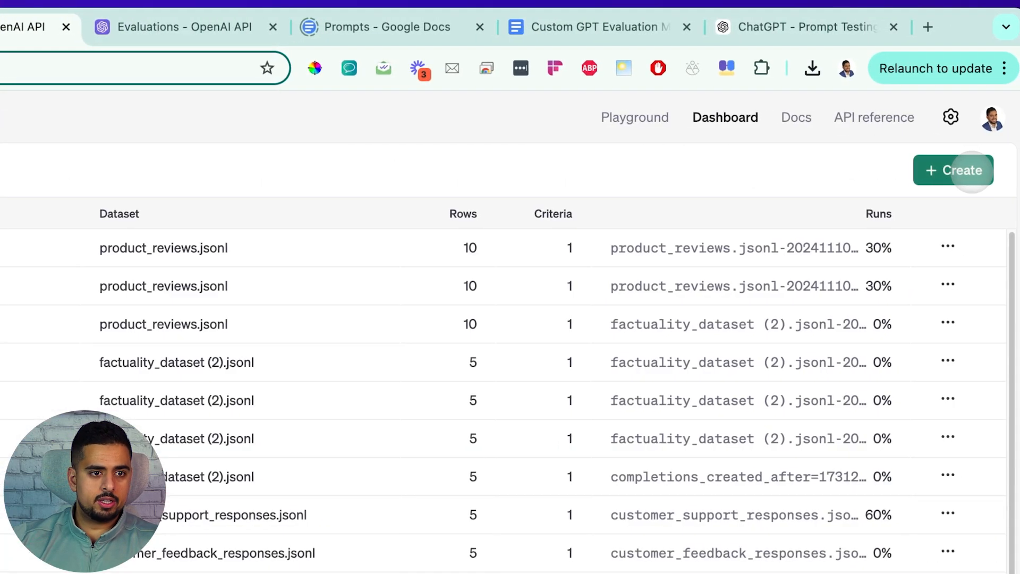
Step: Create a new evaluation named "Semantic Evaluation"
{"action": "left_click", "coordinate": [971, 171]}
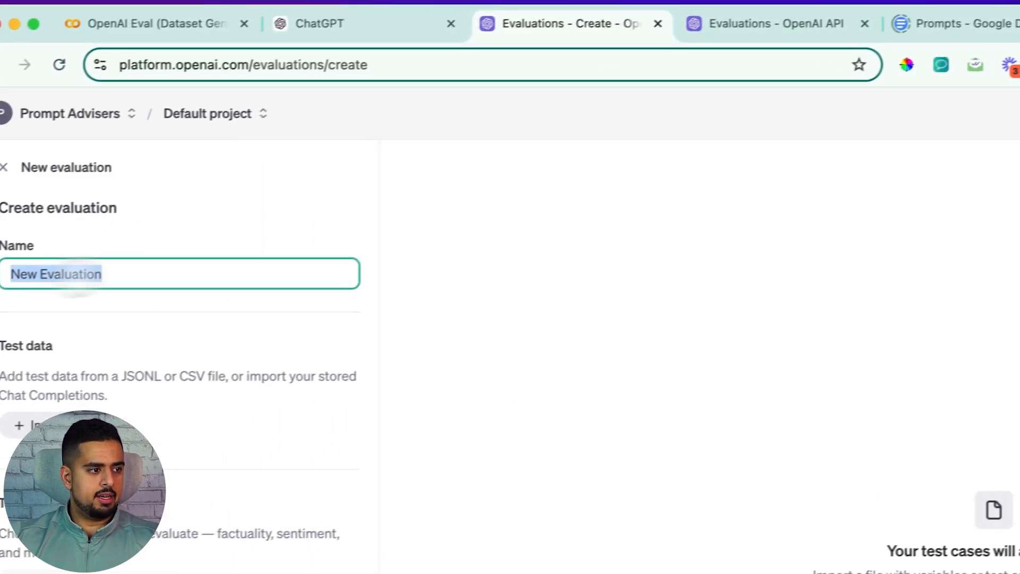
{"action": "type", "text": "Semantic Evalu"}
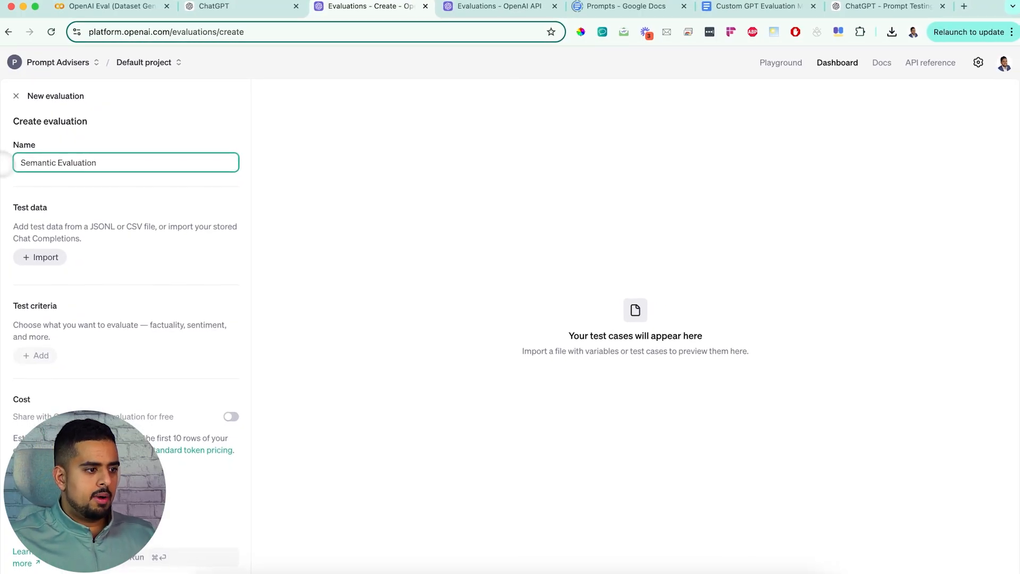
Step: Upload semantic_similarity_dataset.jsonl from the jsonl files folder and import it as the evaluation's test data
{"action": "left_click", "coordinate": [214, 572]}
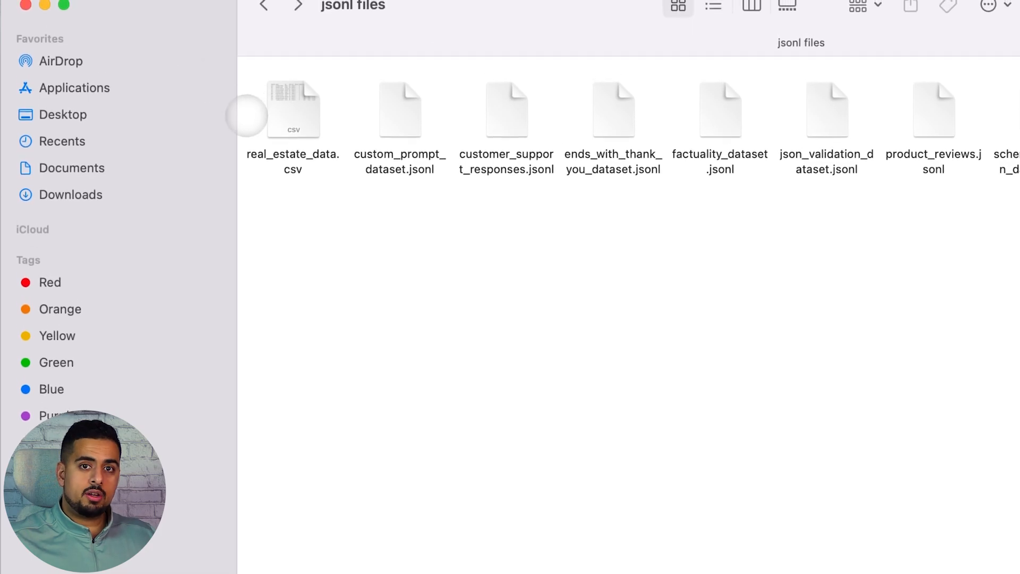
{"action": "left_click", "coordinate": [983, 298]}
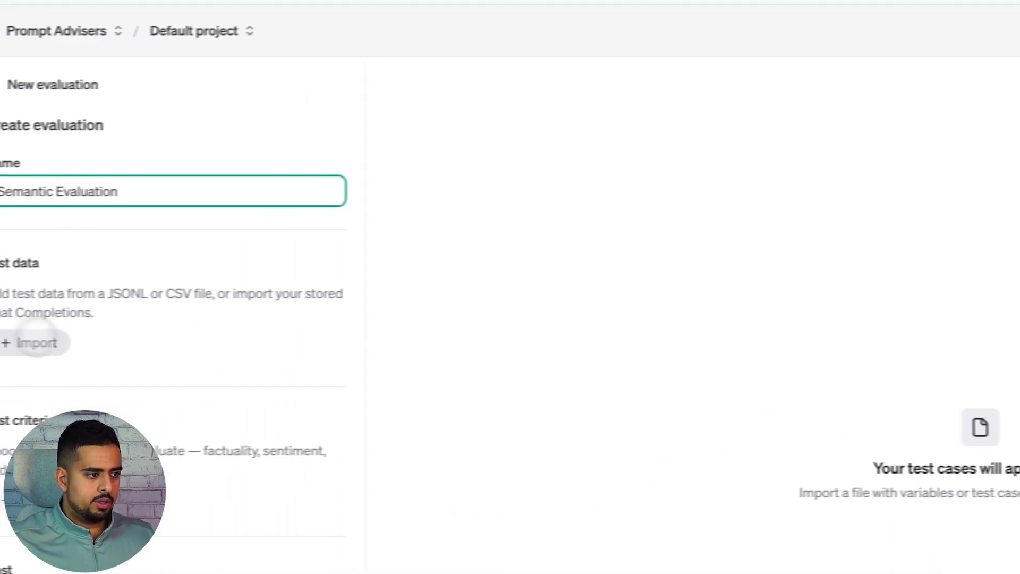
{"action": "left_click", "coordinate": [53, 340]}
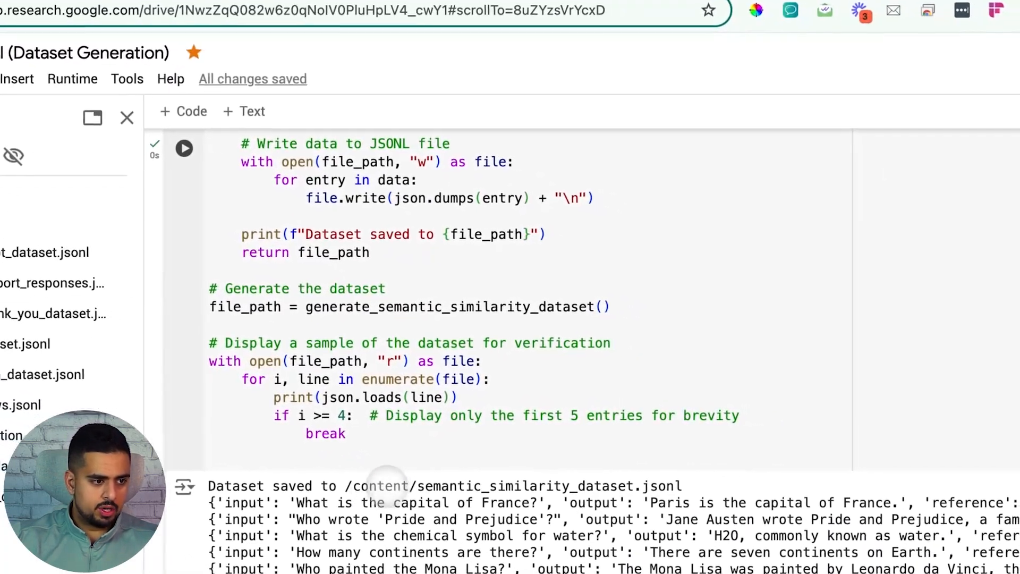
{"action": "left_click_drag", "start_coordinate": [417, 485], "coordinate": [612, 485]}
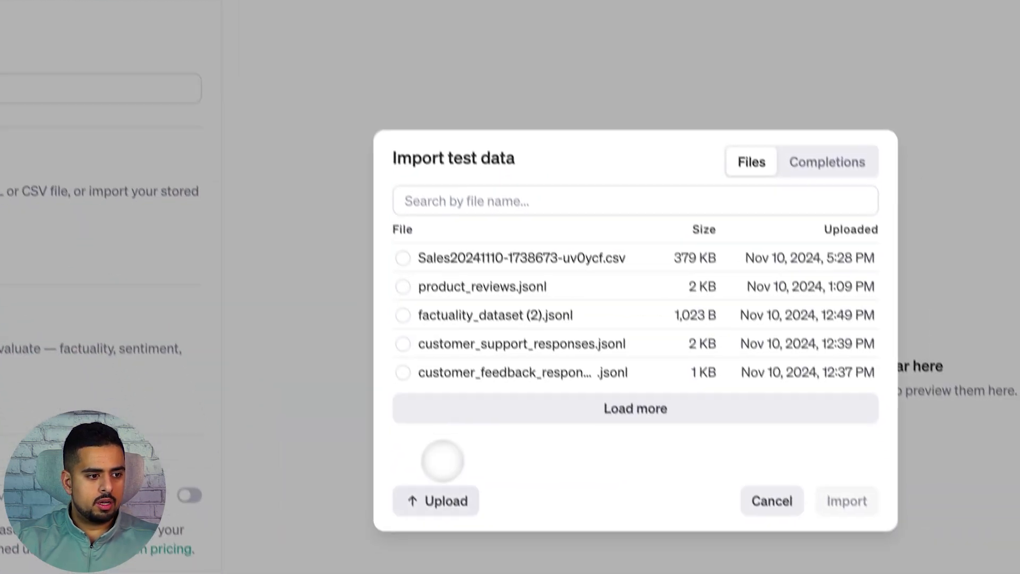
{"action": "left_click", "coordinate": [435, 492]}
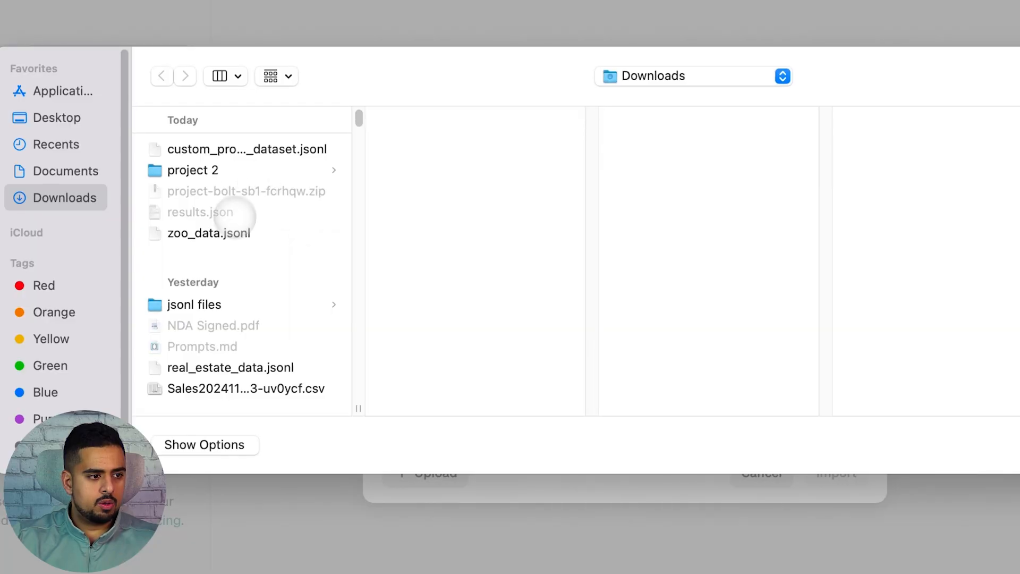
{"action": "left_click", "coordinate": [218, 302]}
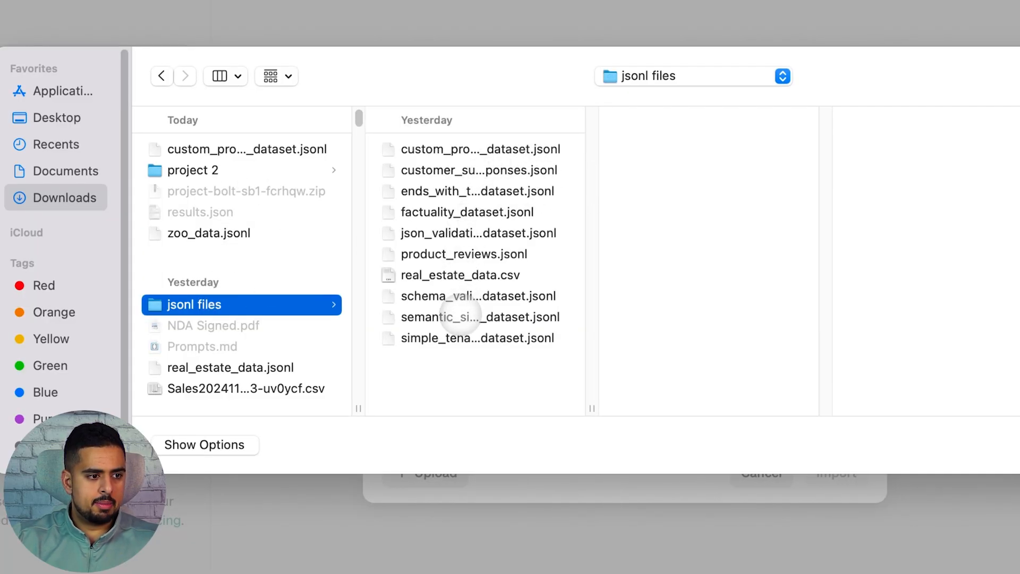
{"action": "left_click", "coordinate": [461, 318]}
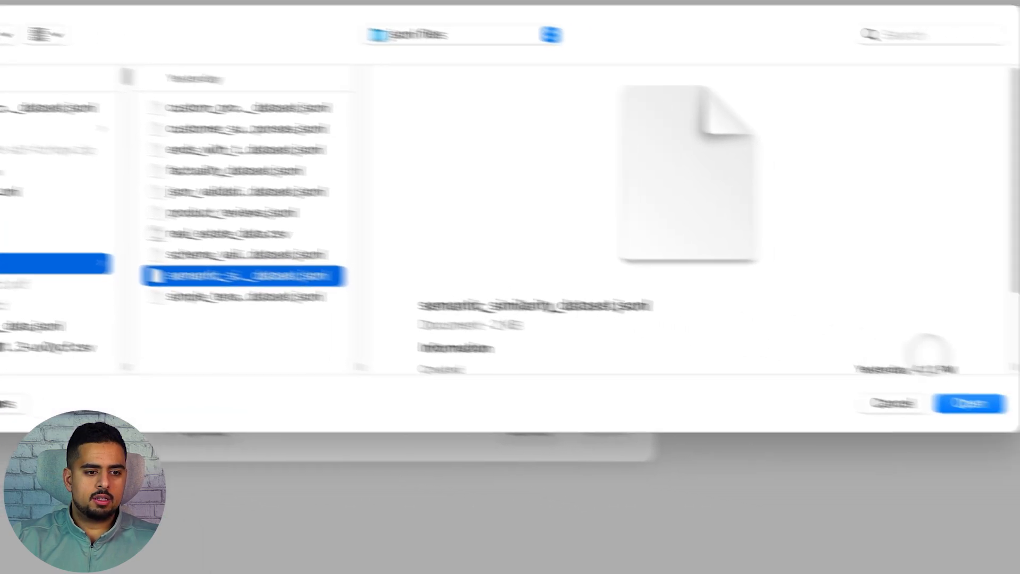
{"action": "left_click", "coordinate": [1019, 440]}
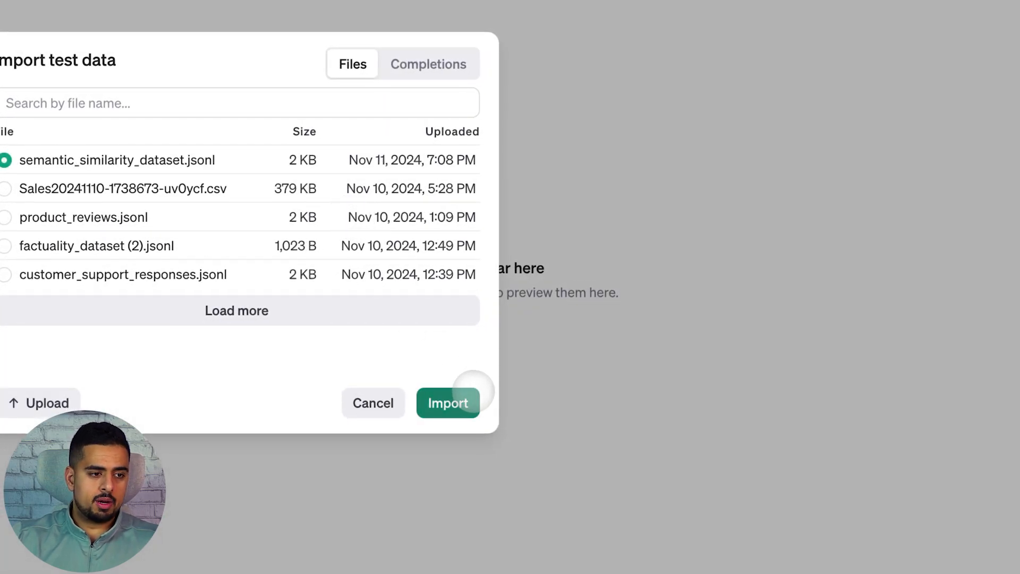
{"action": "left_click", "coordinate": [449, 402]}
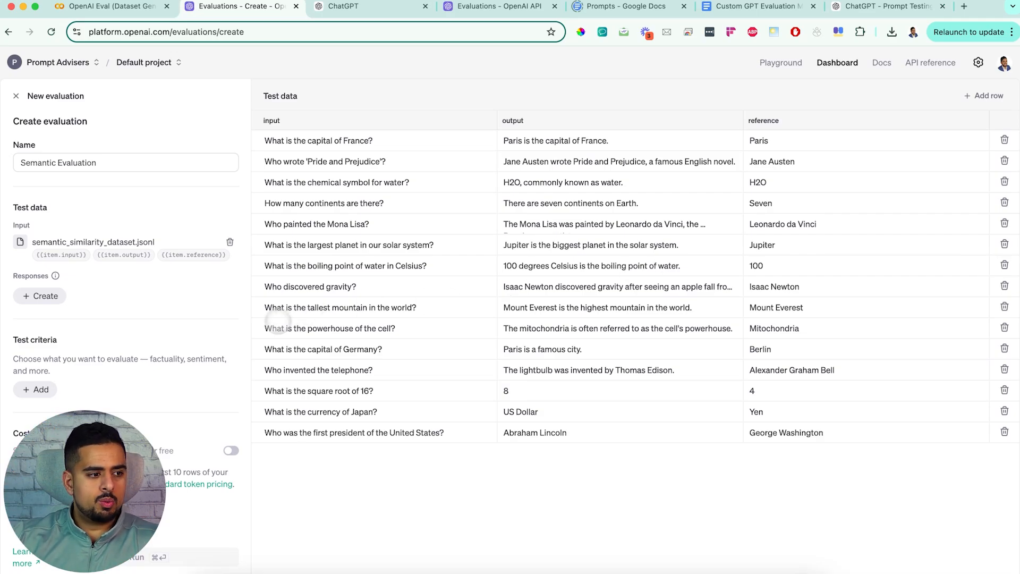
Step: Add a Semantic similarity test criterion graded with gpt-4o-mini, comparing {{item.output}} with {{item.reference}}
{"action": "left_click", "coordinate": [32, 386]}
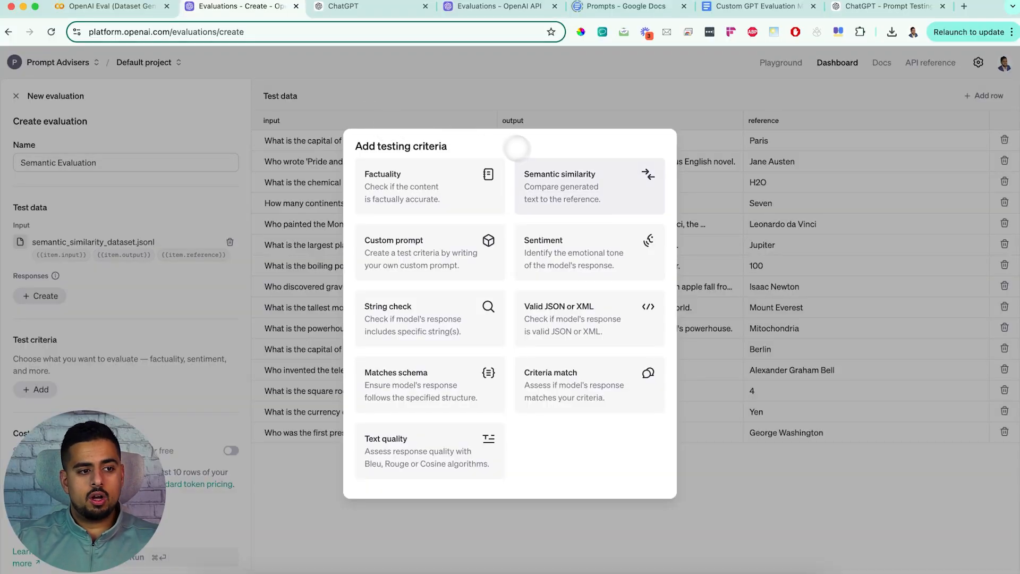
{"action": "left_click", "coordinate": [544, 173]}
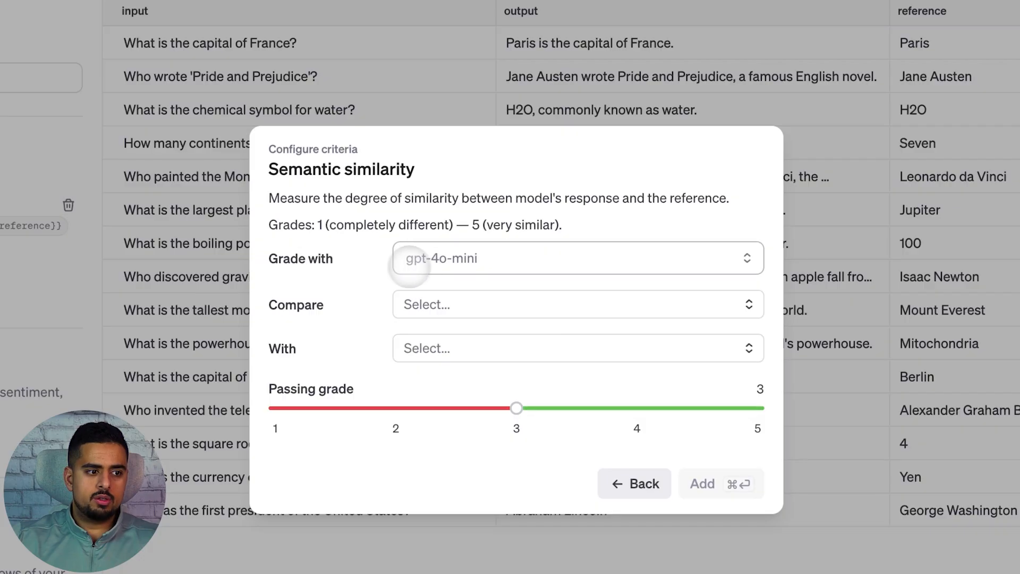
{"action": "left_click", "coordinate": [459, 260]}
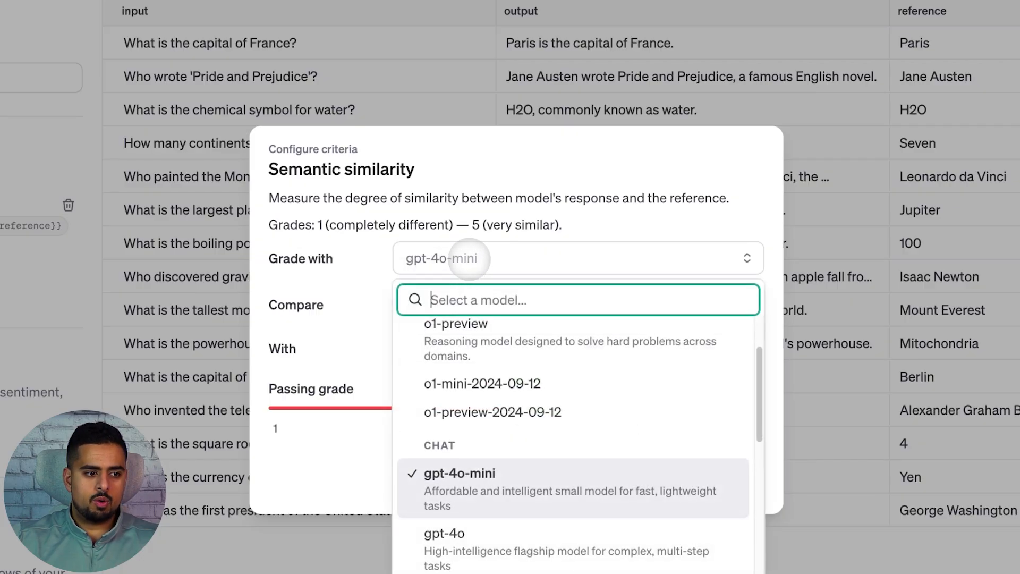
{"action": "left_click", "coordinate": [465, 491]}
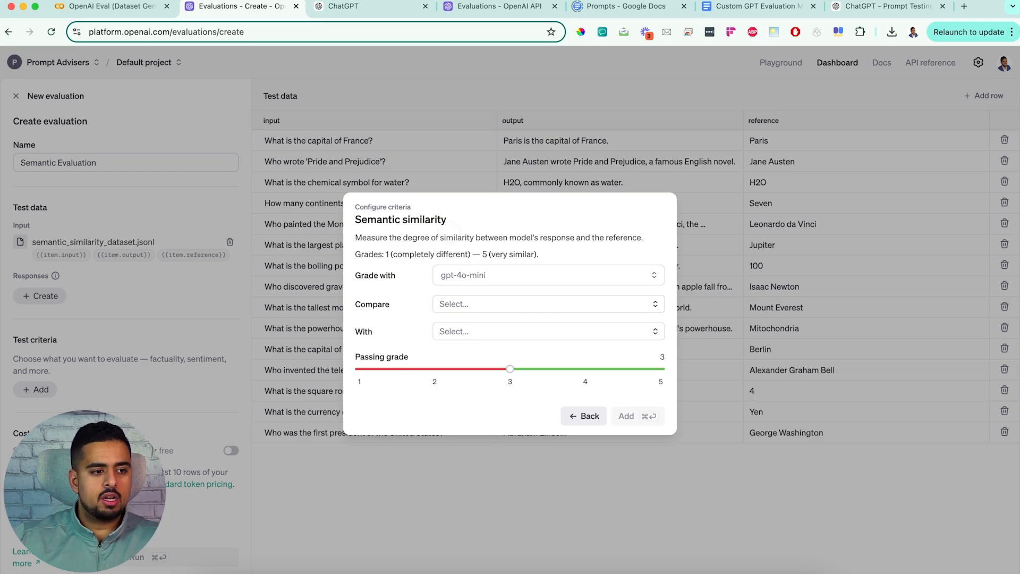
{"action": "left_click", "coordinate": [463, 303]}
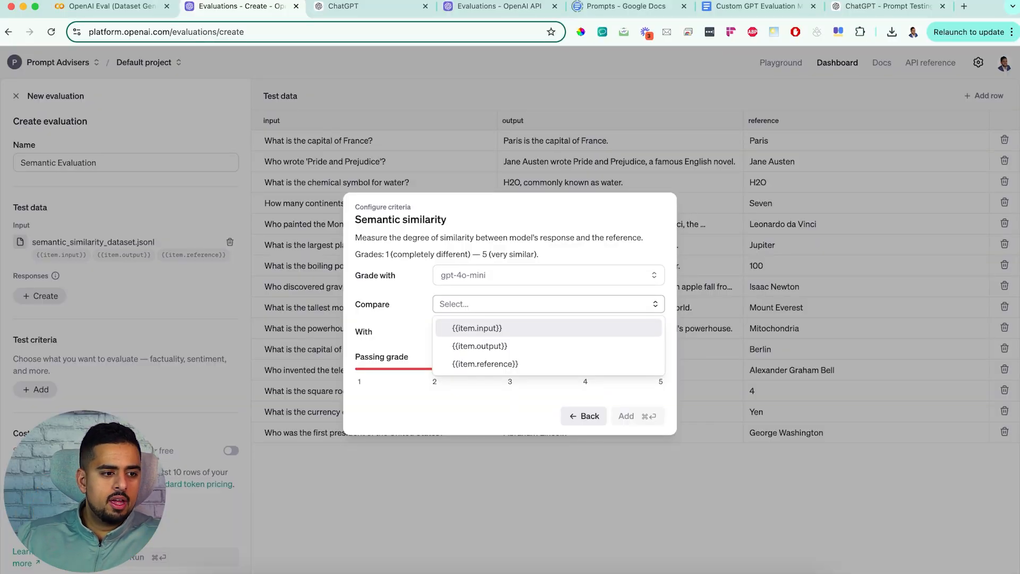
{"action": "left_click", "coordinate": [481, 346]}
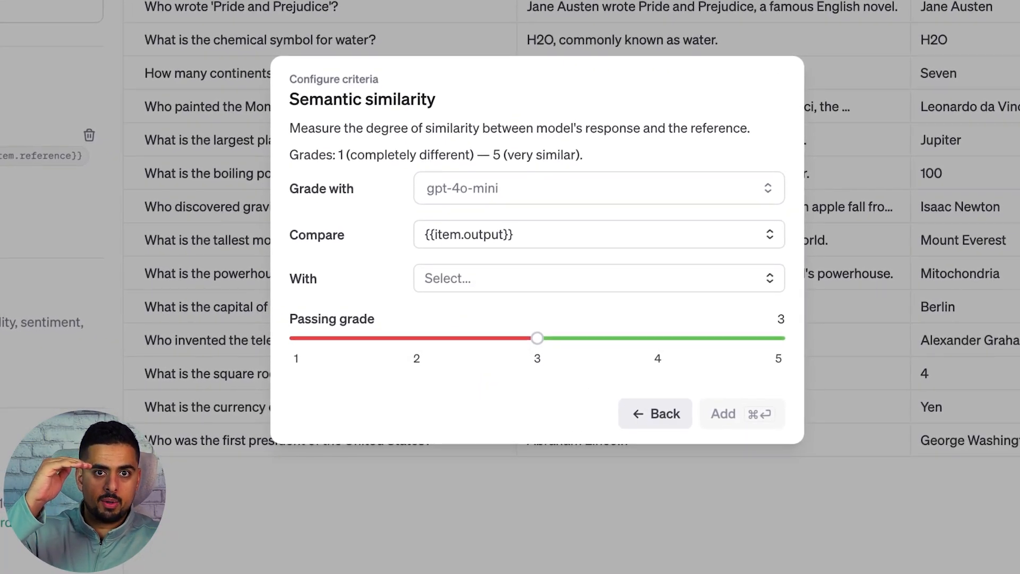
{"action": "left_click", "coordinate": [489, 278]}
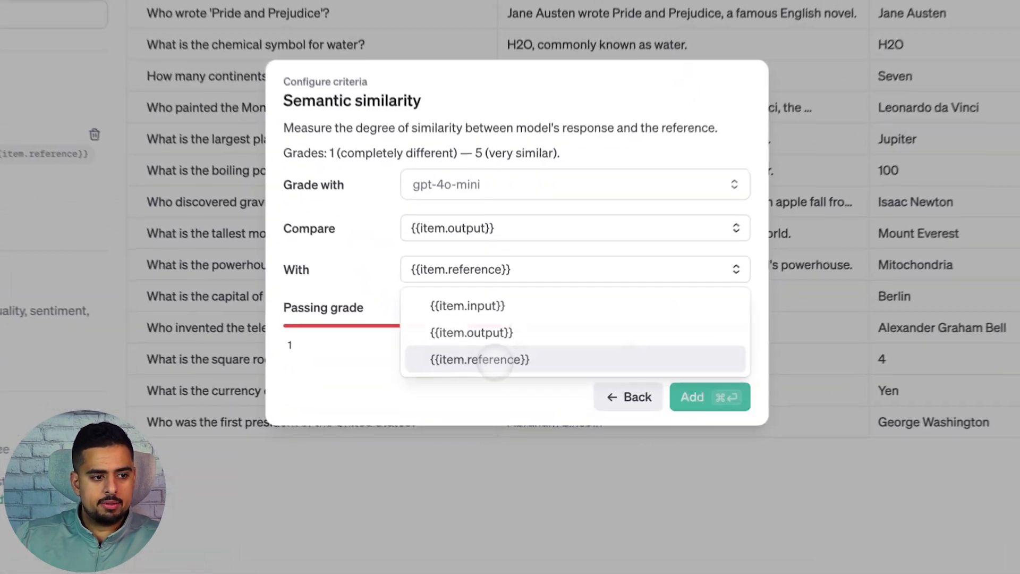
{"action": "left_click", "coordinate": [485, 391]}
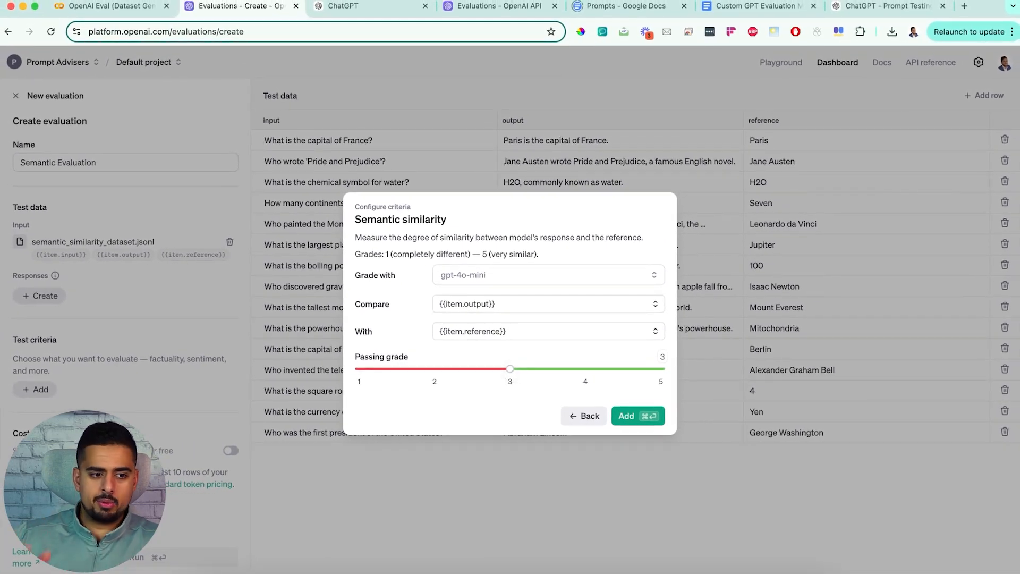
{"action": "left_click", "coordinate": [622, 416]}
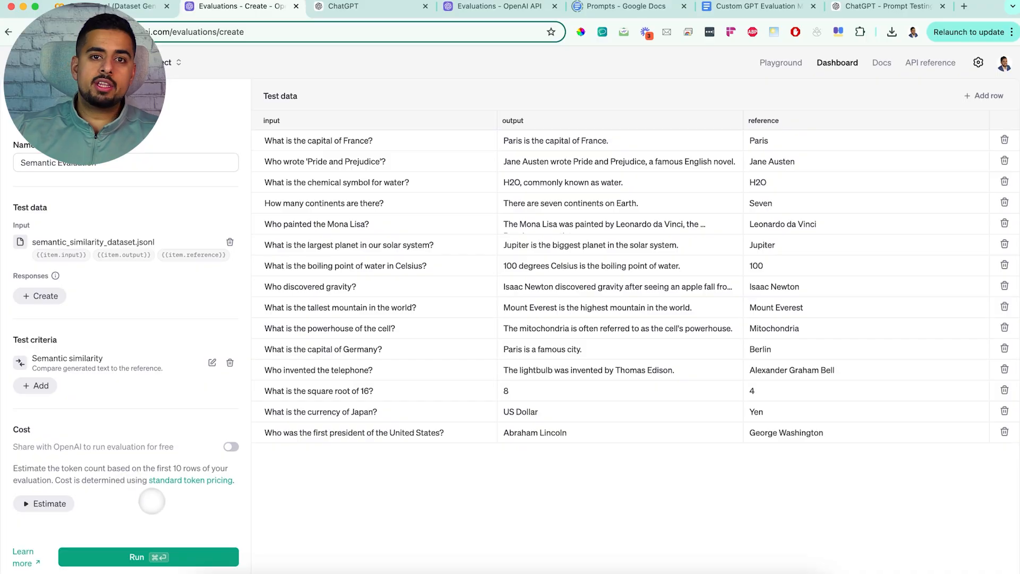
Step: Estimate the evaluation's token cost and run the evaluation
{"action": "left_click", "coordinate": [61, 510]}
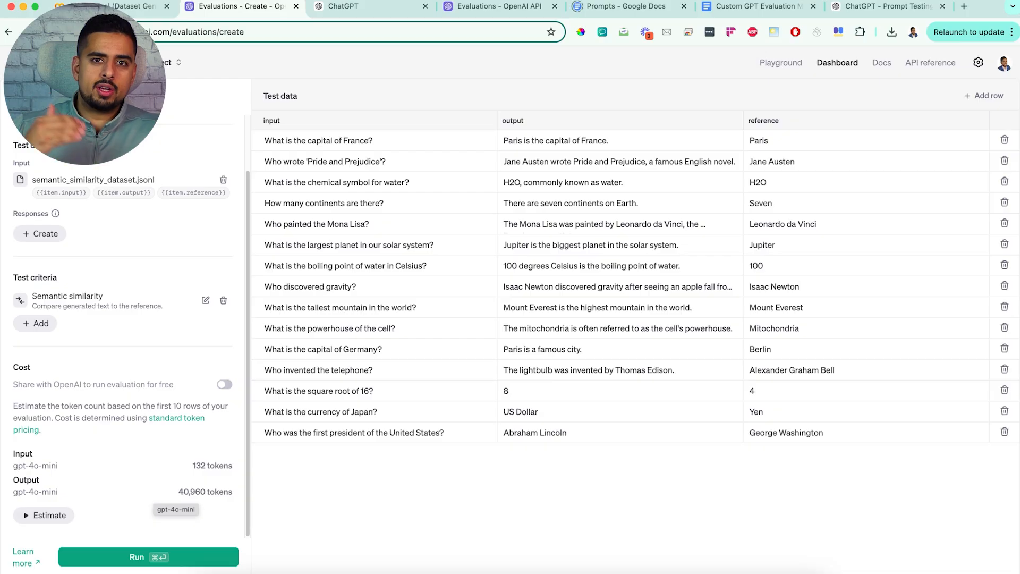
{"action": "left_click_drag", "start_coordinate": [156, 492], "coordinate": [231, 489]}
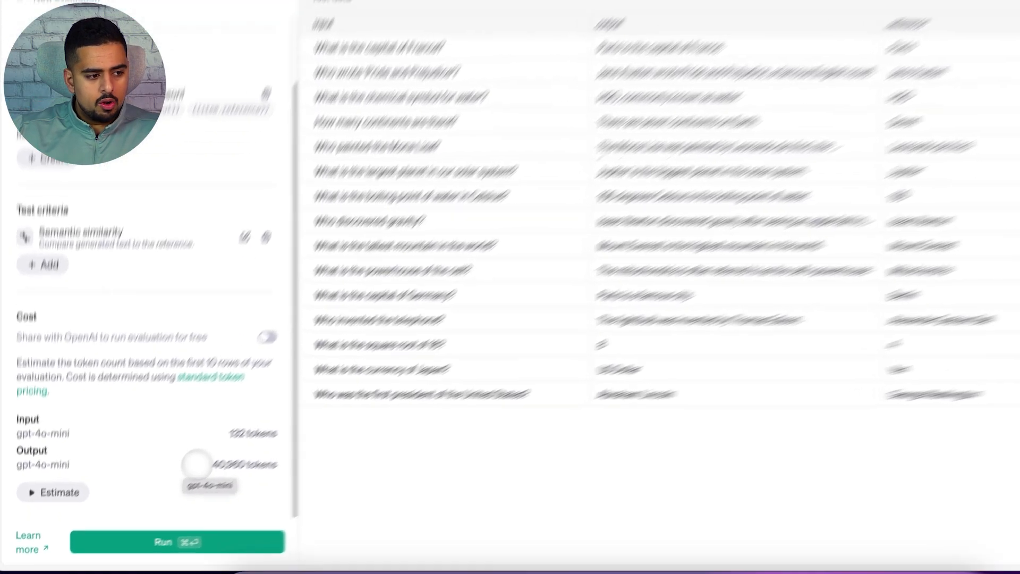
{"action": "left_click_drag", "start_coordinate": [374, 400], "coordinate": [375, 400]}
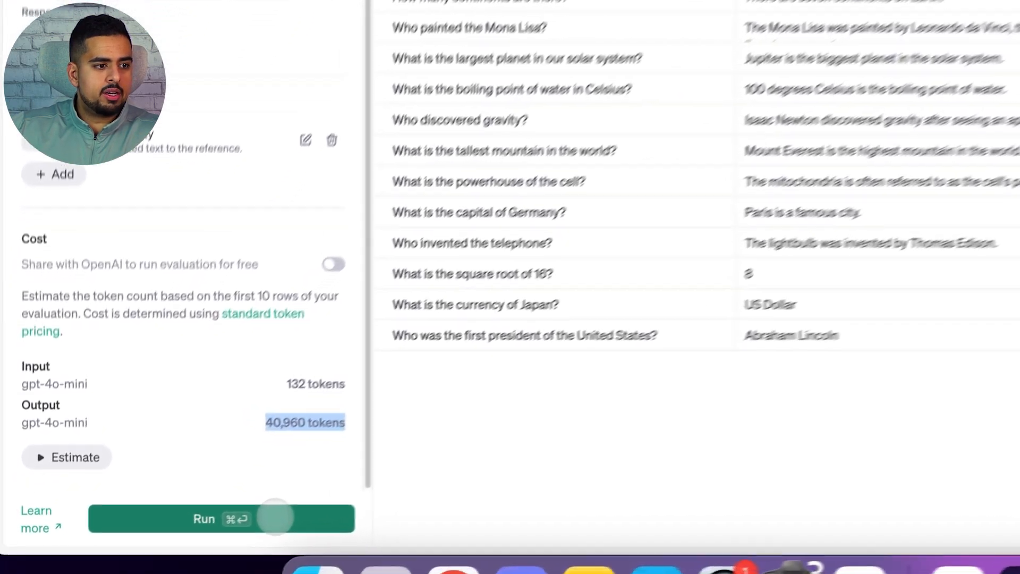
{"action": "left_click", "coordinate": [184, 557]}
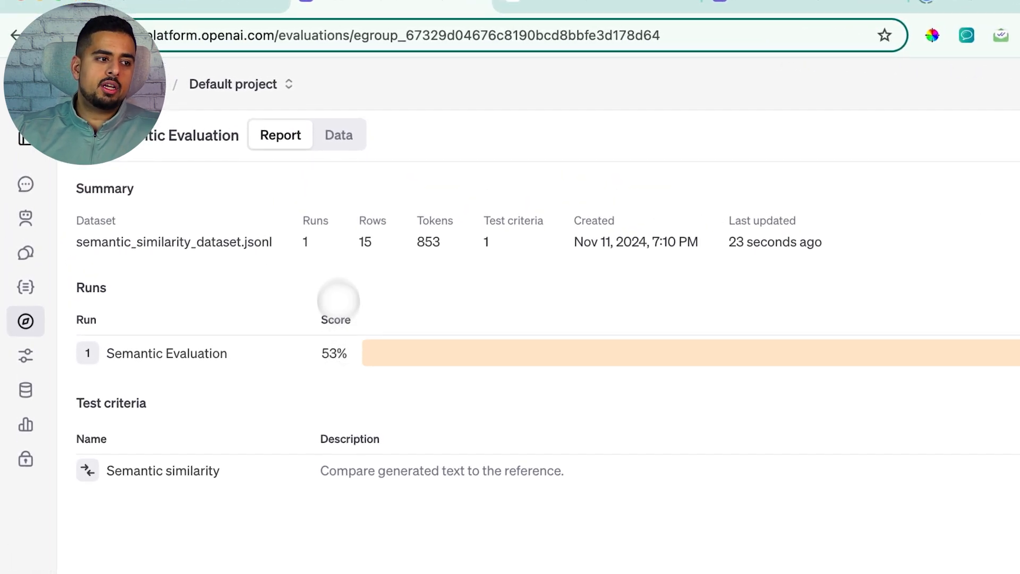
Step: Open the run's data view and examine the semantic similarity pass/fail result of each row
{"action": "left_click", "coordinate": [343, 137]}
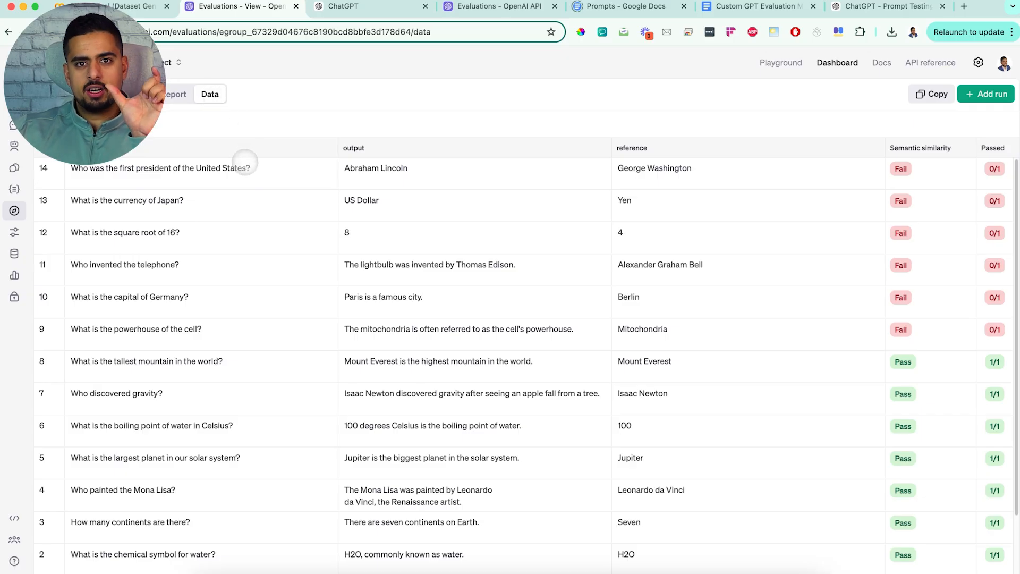
{"action": "scroll", "coordinate": [372, 255], "scroll_direction": "down", "scroll_amount": 2}
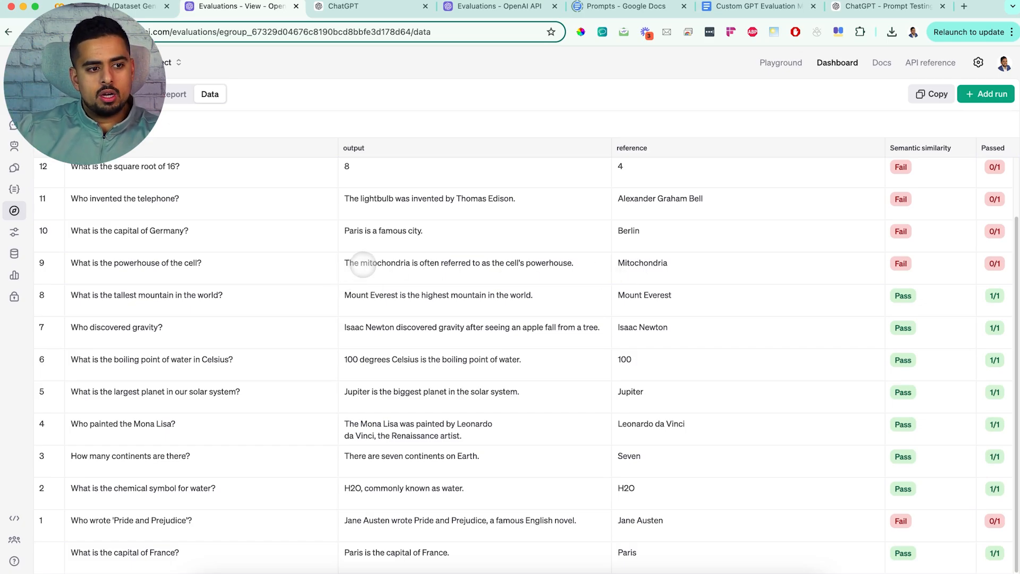
{"action": "left_click", "coordinate": [390, 265]}
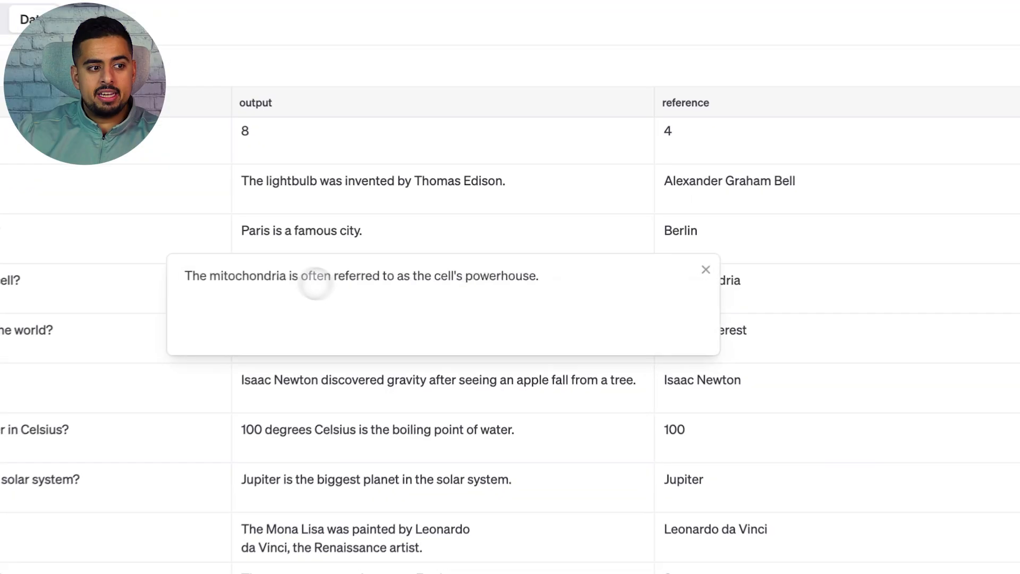
{"action": "left_click", "coordinate": [705, 269]}
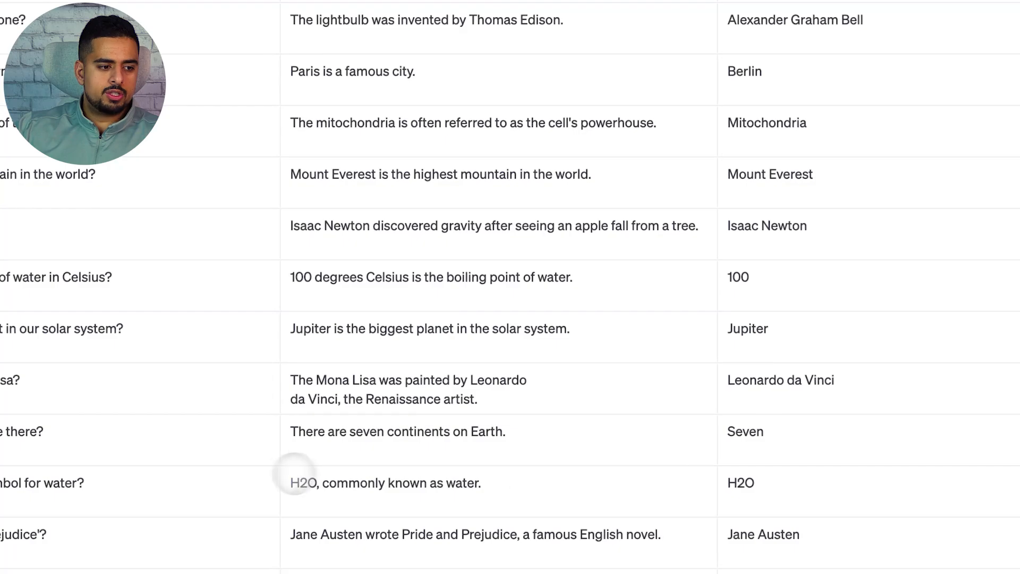
{"action": "left_click_drag", "start_coordinate": [292, 480], "coordinate": [483, 489]}
{"action": "left_click", "coordinate": [483, 488]}
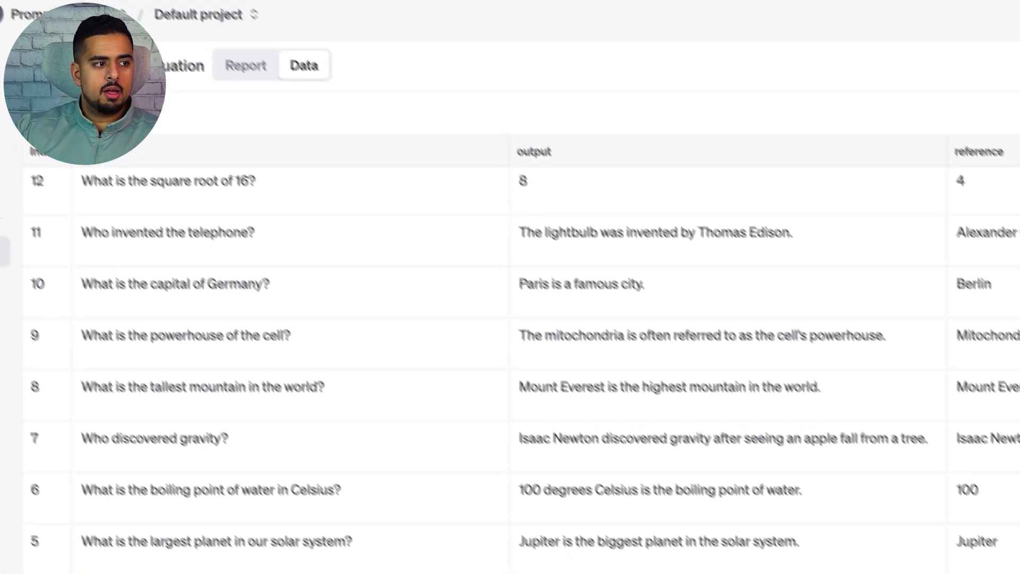
Step: Create another evaluation named "Semantic Evaluation 2"
{"action": "left_click", "coordinate": [66, 94]}
{"action": "left_click", "coordinate": [977, 168]}
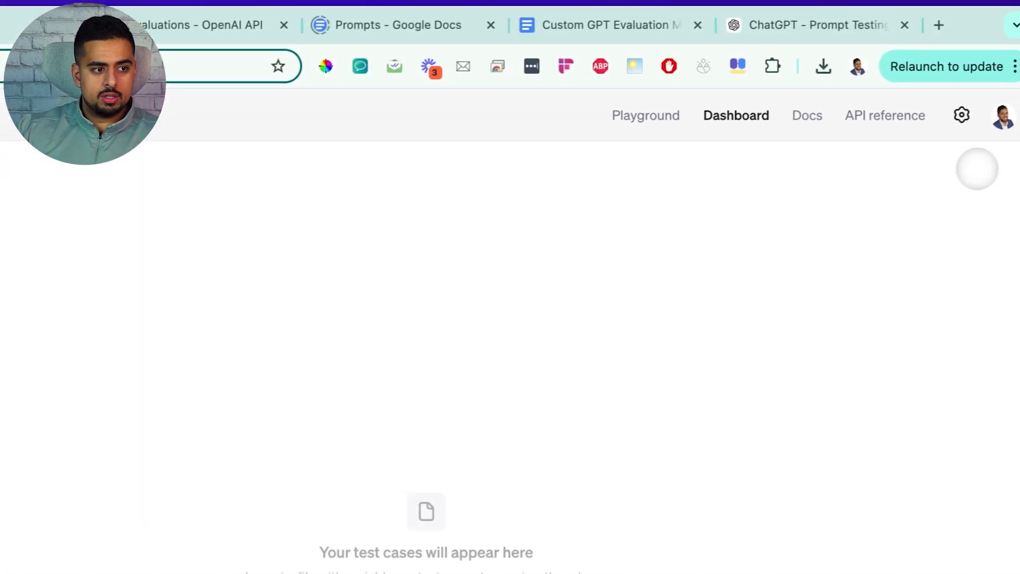
{"action": "left_click_drag", "start_coordinate": [107, 223], "coordinate": [2, 237]}
{"action": "type", "text": "Sema"}
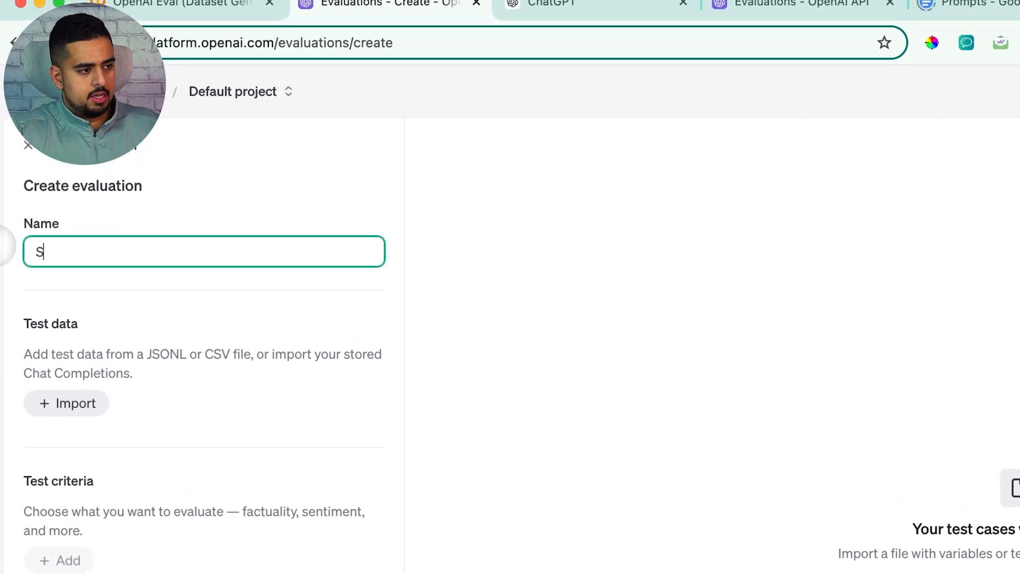
{"action": "type", "text": "ntic Evaluation 2"}
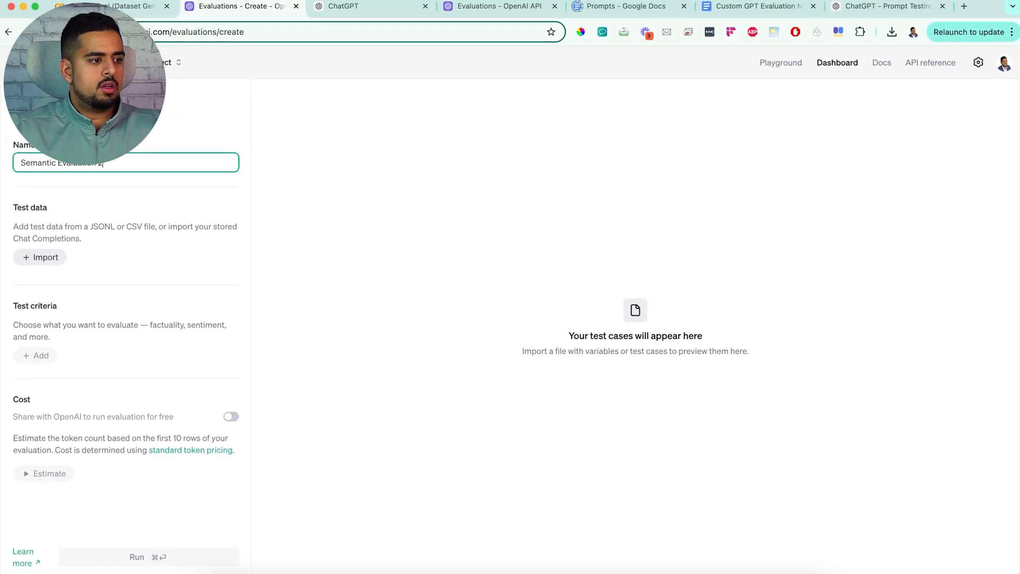
Step: Import semantic_similarity_dataset.jsonl as the new evaluation's test data
{"action": "left_click", "coordinate": [40, 257]}
{"action": "left_click", "coordinate": [366, 269]}
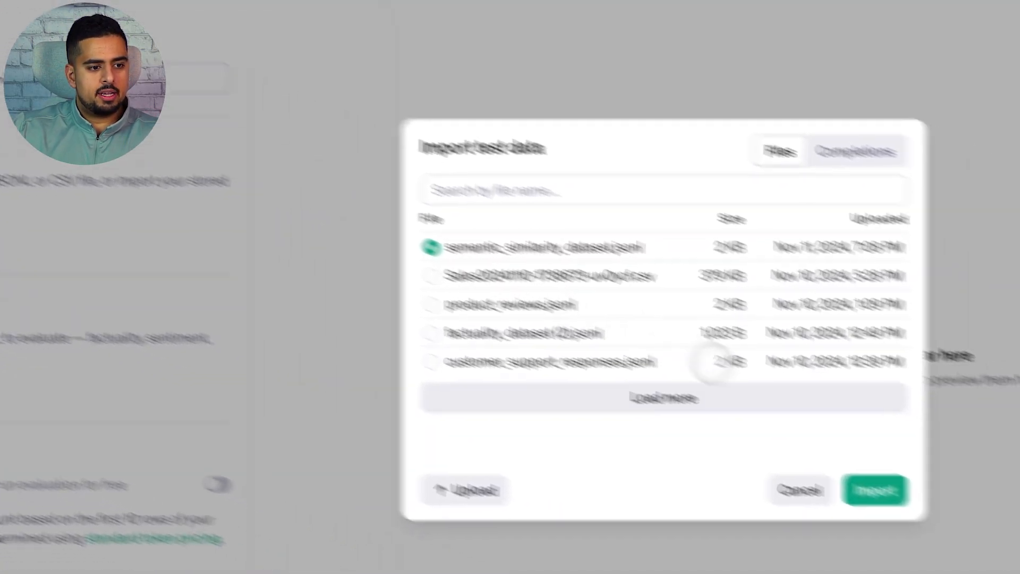
{"action": "left_click", "coordinate": [876, 490]}
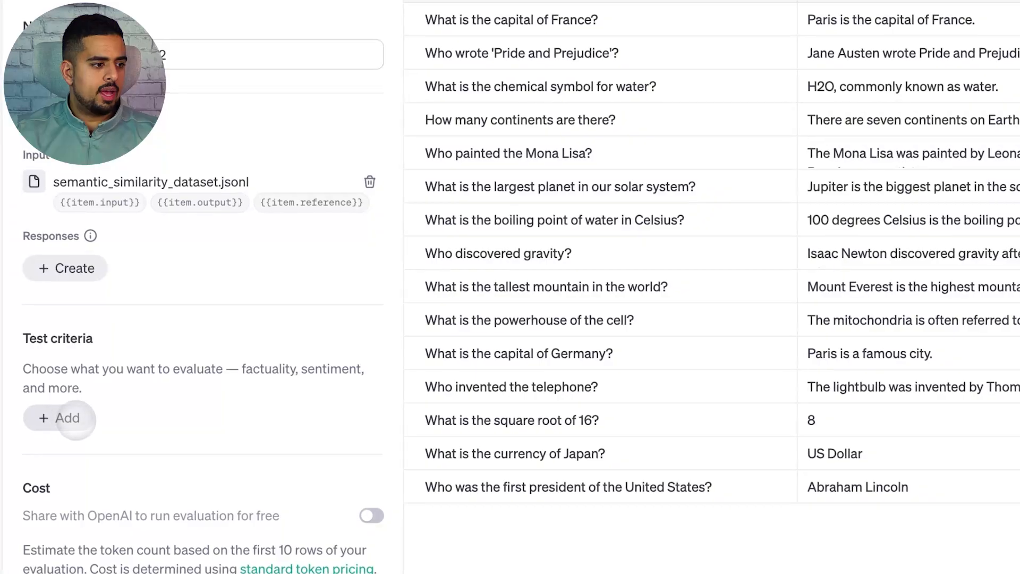
Step: Add a Semantic similarity criterion comparing {{item.output}} with {{item.reference}}, with a passing grade of 4
{"action": "left_click", "coordinate": [76, 420]}
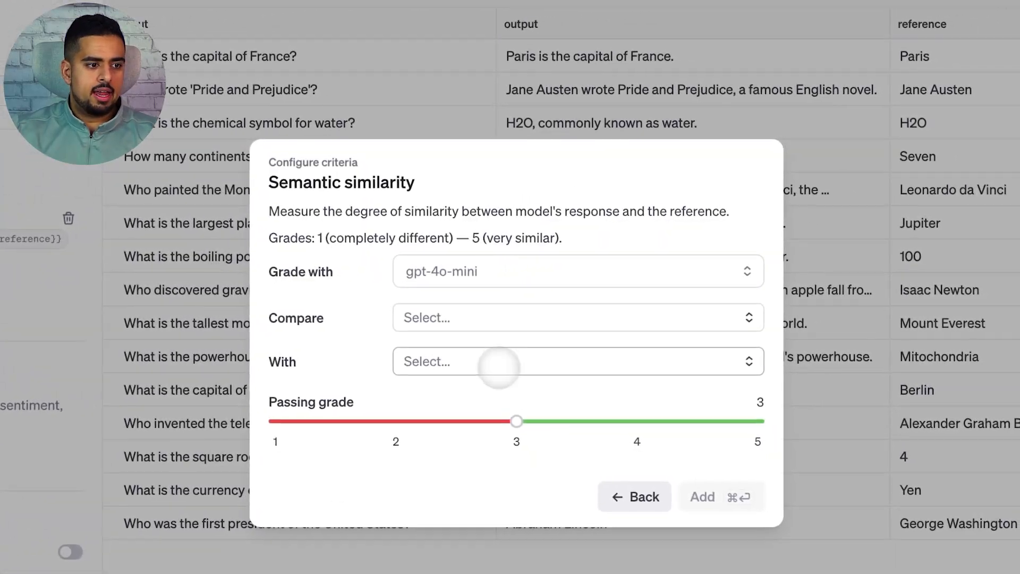
{"action": "left_click", "coordinate": [484, 318]}
{"action": "left_click", "coordinate": [491, 380]}
{"action": "left_click", "coordinate": [487, 361]}
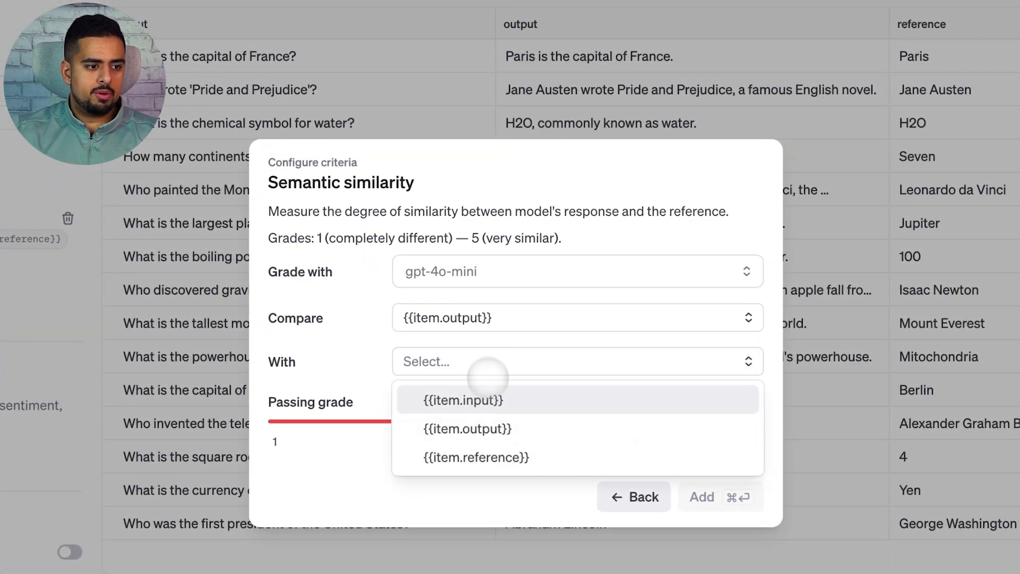
{"action": "left_click", "coordinate": [485, 456]}
{"action": "left_click_drag", "start_coordinate": [516, 422], "coordinate": [603, 417]}
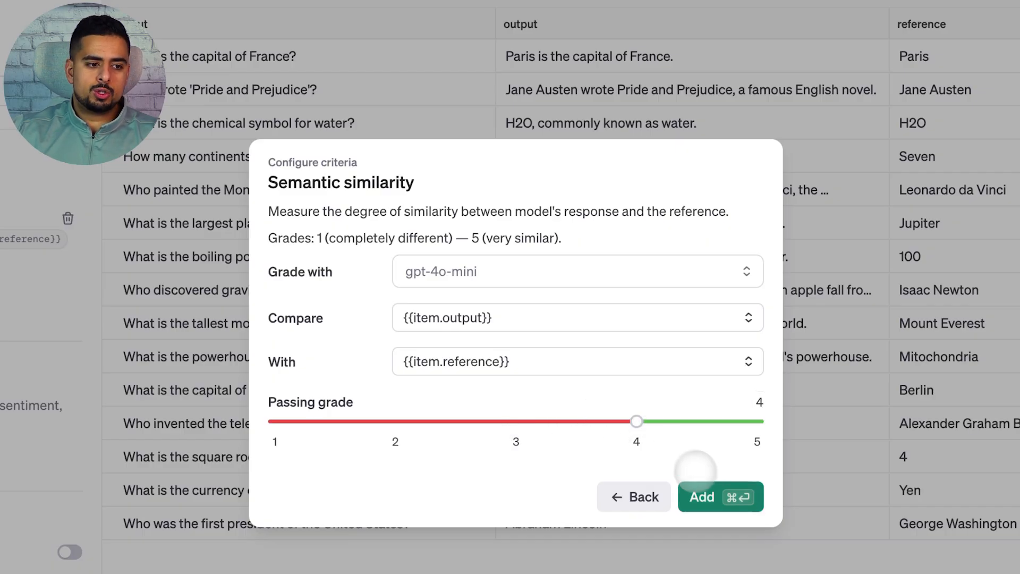
{"action": "left_click", "coordinate": [715, 495]}
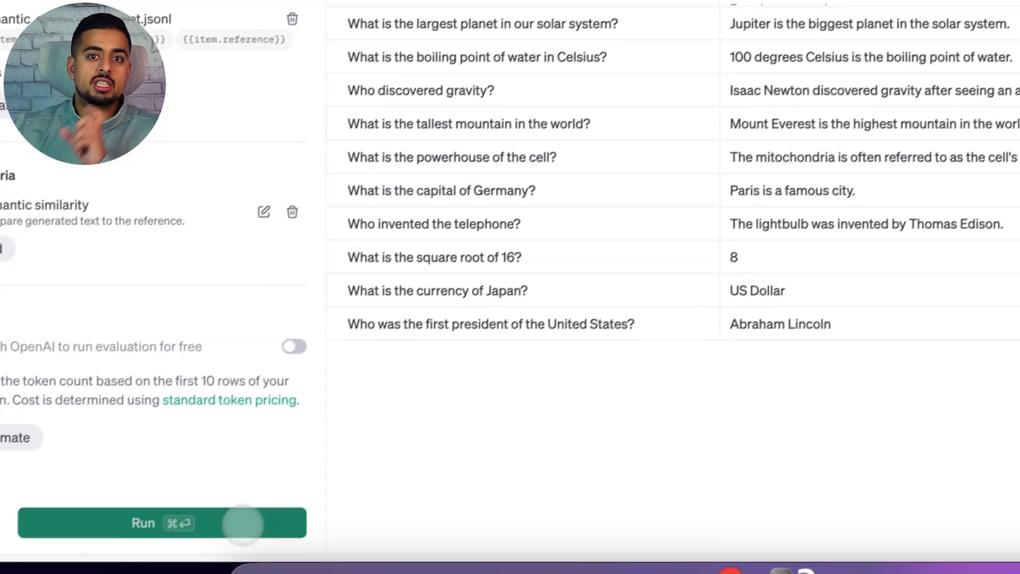
Step: Run the evaluation and examine each row's semantic similarity result in the run's data view
{"action": "left_click", "coordinate": [257, 507]}
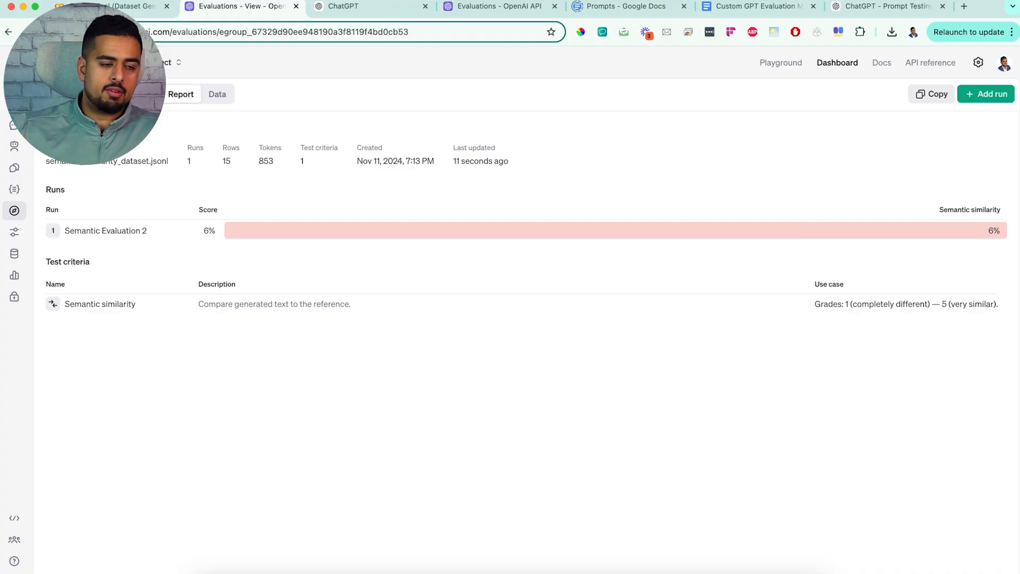
{"action": "left_click", "coordinate": [217, 94]}
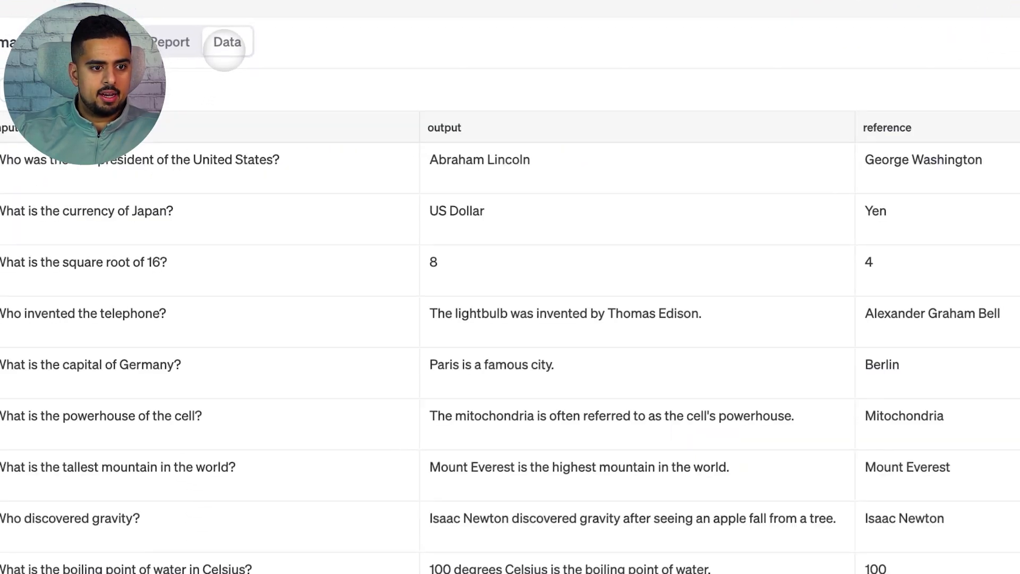
{"action": "scroll", "coordinate": [676, 341], "scroll_direction": "down", "scroll_amount": 2}
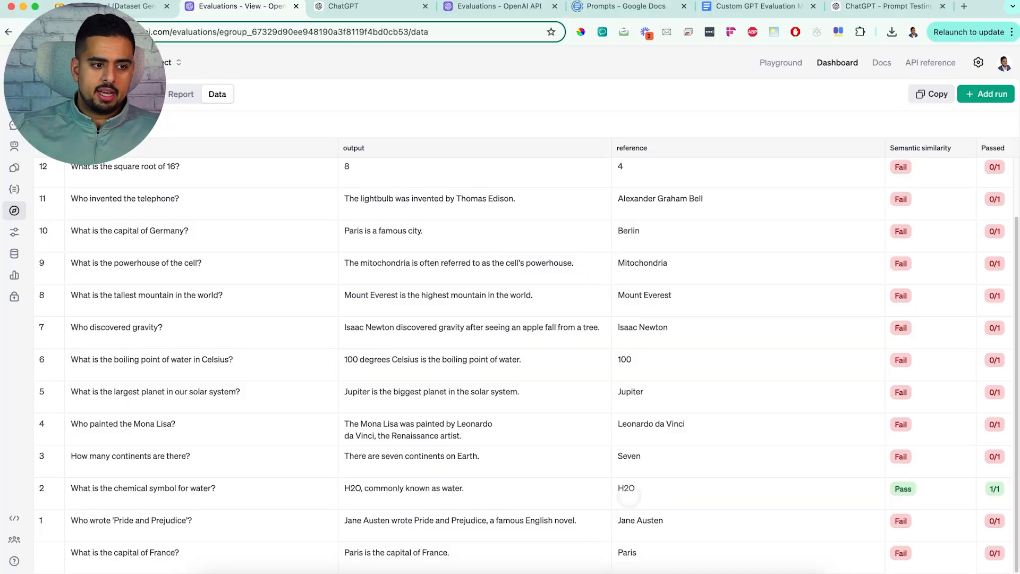
{"action": "scroll", "coordinate": [643, 446], "scroll_direction": "up", "scroll_amount": 2}
{"action": "scroll", "coordinate": [623, 433], "scroll_direction": "down", "scroll_amount": 2}
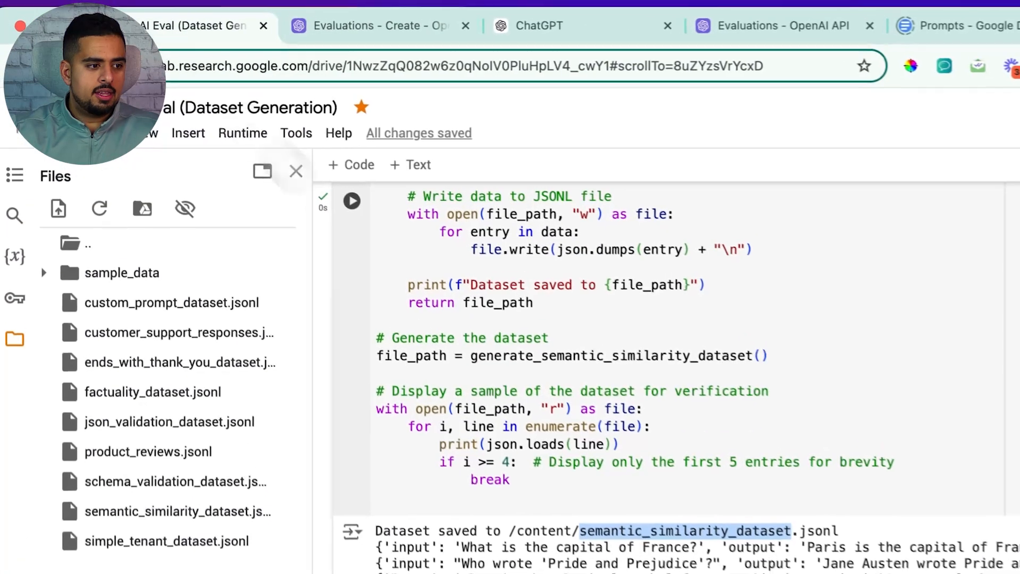
Step: Scroll through the notebook's custom prompt dataset cell and its output file name
{"action": "scroll", "coordinate": [375, 420], "scroll_direction": "down", "scroll_amount": 5}
{"action": "scroll", "coordinate": [375, 420], "scroll_direction": "down", "scroll_amount": 3}
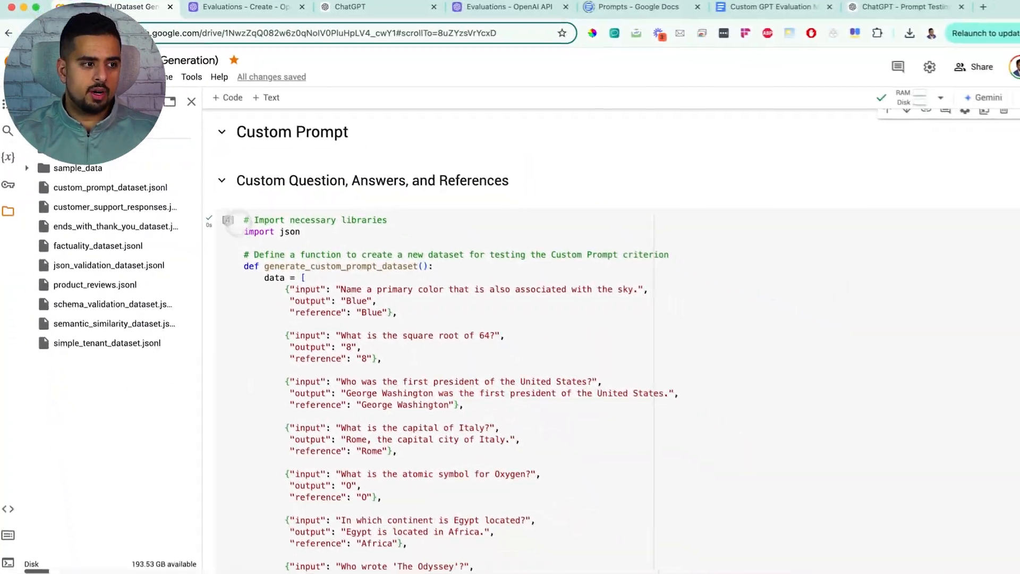
{"action": "scroll", "coordinate": [234, 202], "scroll_direction": "down", "scroll_amount": 3}
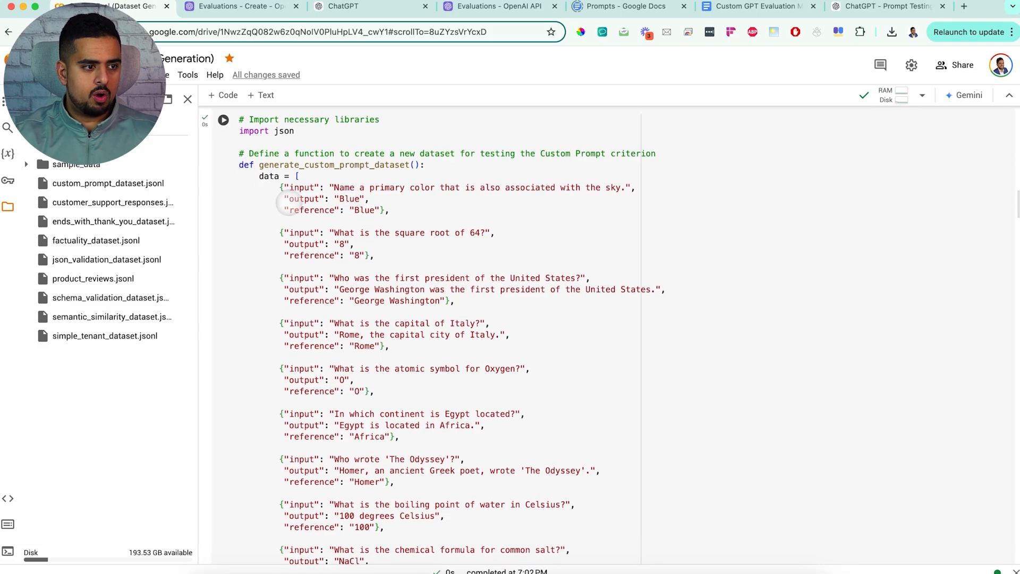
{"action": "scroll", "coordinate": [286, 201], "scroll_direction": "down", "scroll_amount": 5}
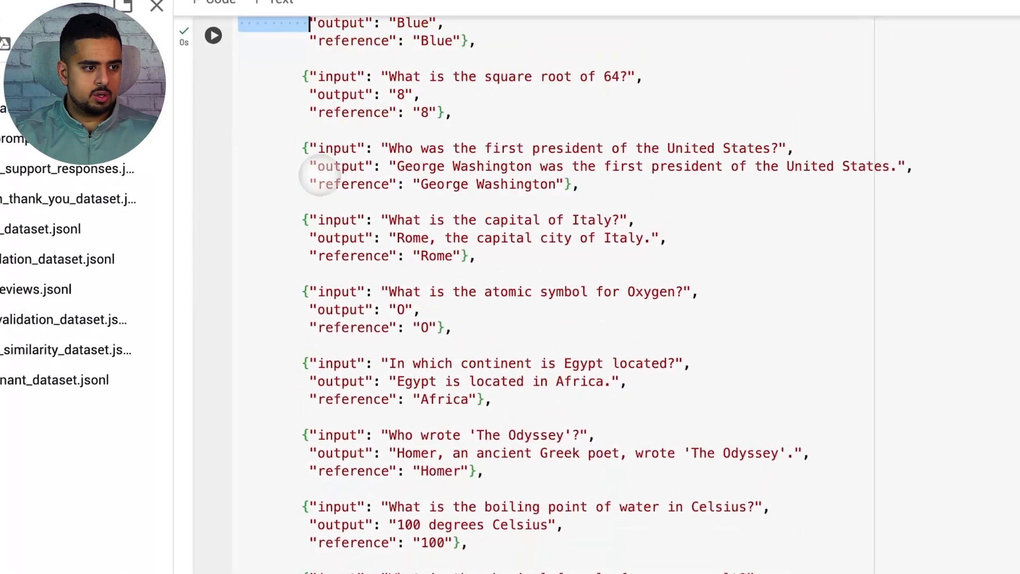
{"action": "scroll", "coordinate": [331, 198], "scroll_direction": "down", "scroll_amount": 10}
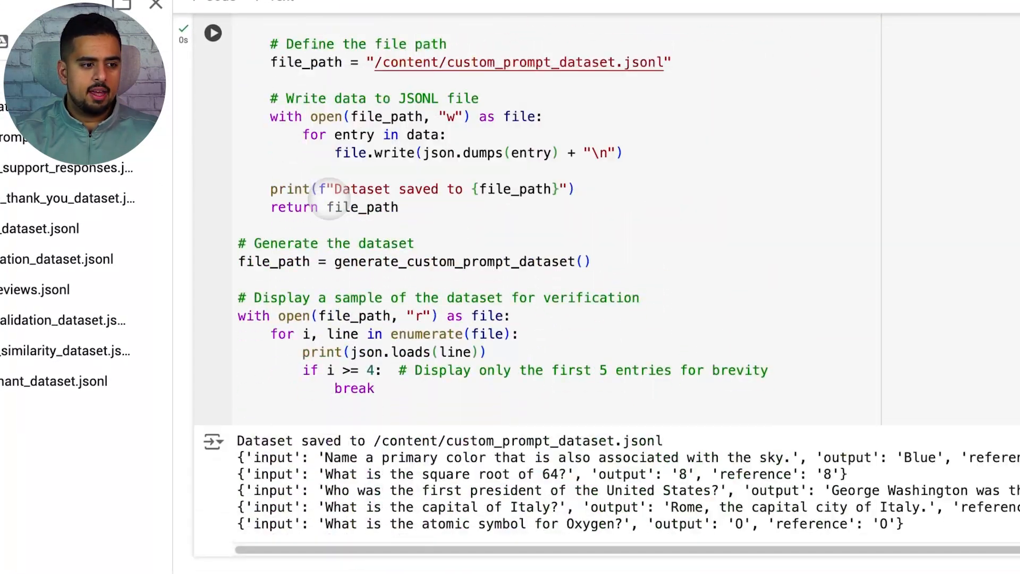
{"action": "left_click_drag", "start_coordinate": [454, 404], "coordinate": [614, 392]}
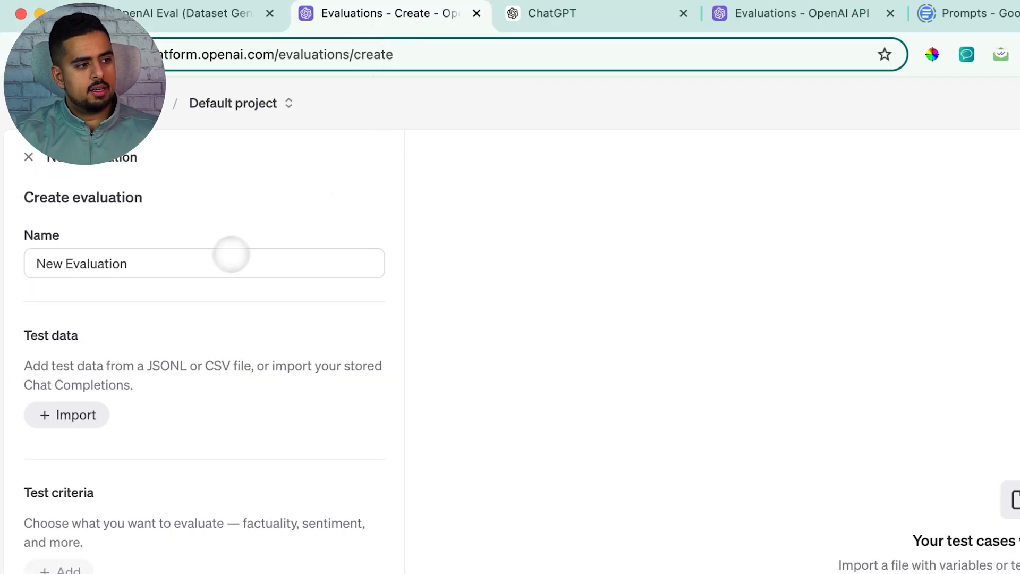
Step: Create a new evaluation named "Custom Prompt Test"
{"action": "left_click_drag", "start_coordinate": [230, 261], "coordinate": [5, 244]}
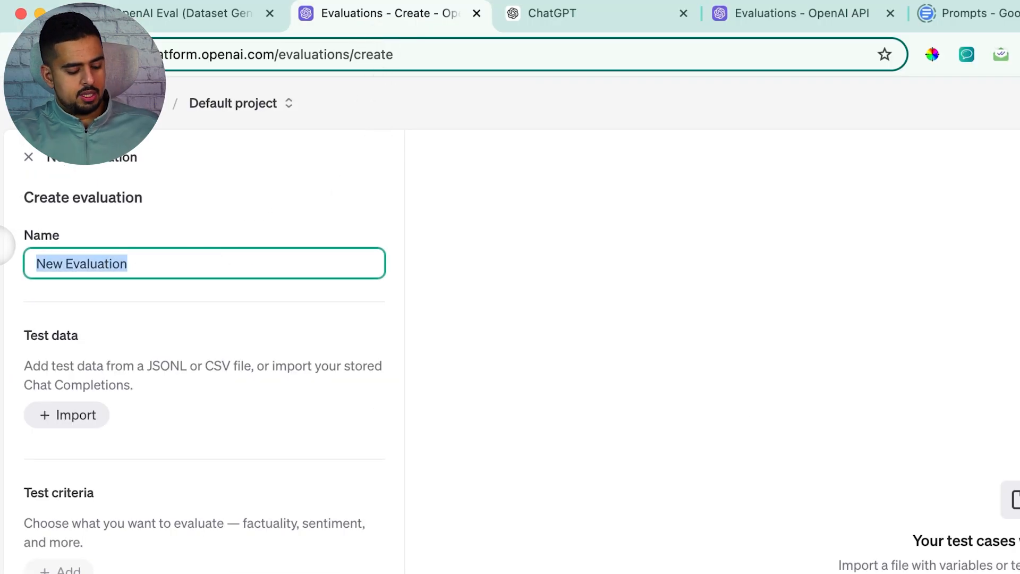
{"action": "type", "text": "Custom Prompt Test"}
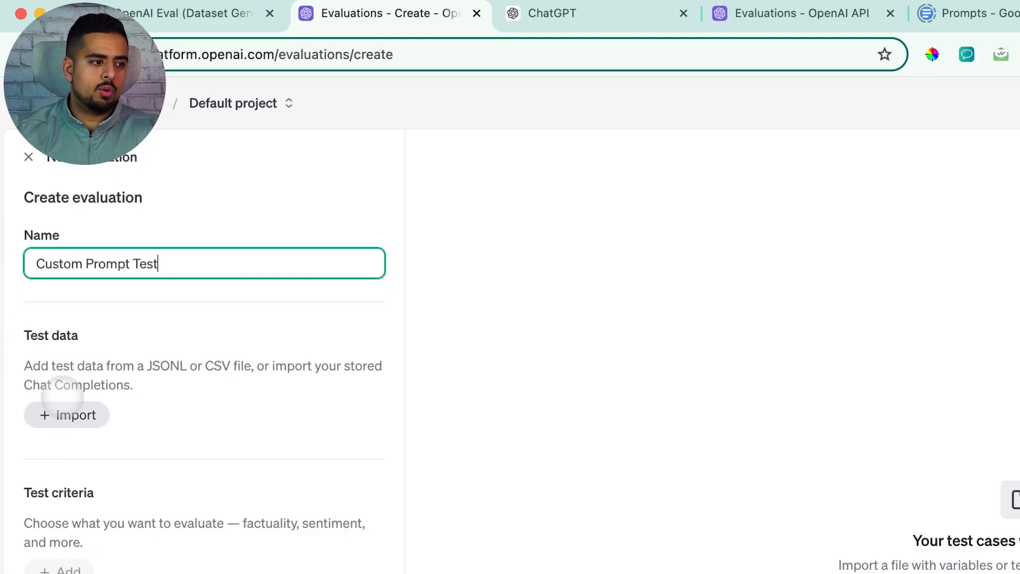
Step: Upload custom_prompt_dataset.jsonl as the evaluation's test data
{"action": "left_click", "coordinate": [71, 415]}
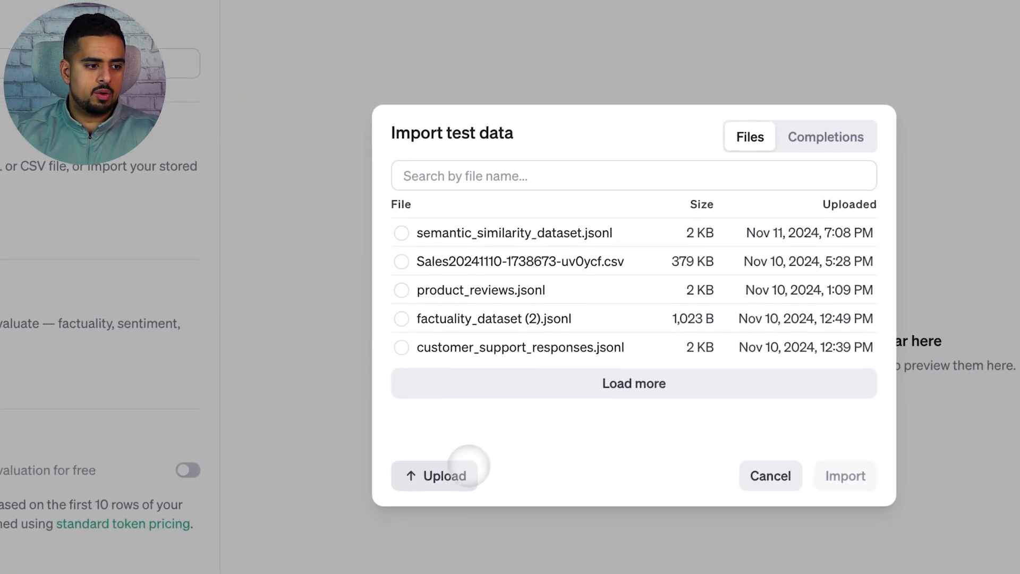
{"action": "left_click", "coordinate": [458, 472]}
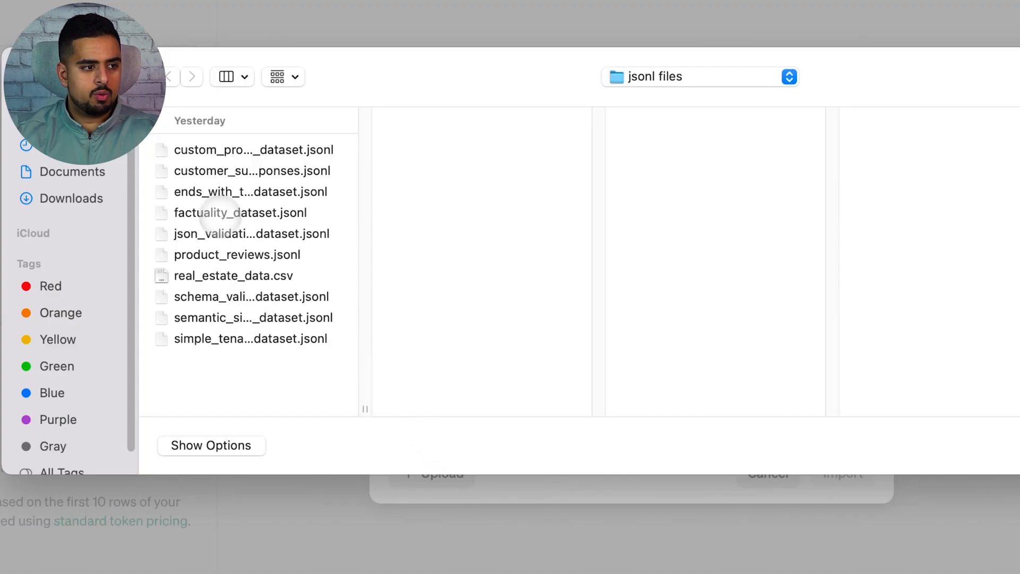
{"action": "left_click", "coordinate": [209, 150]}
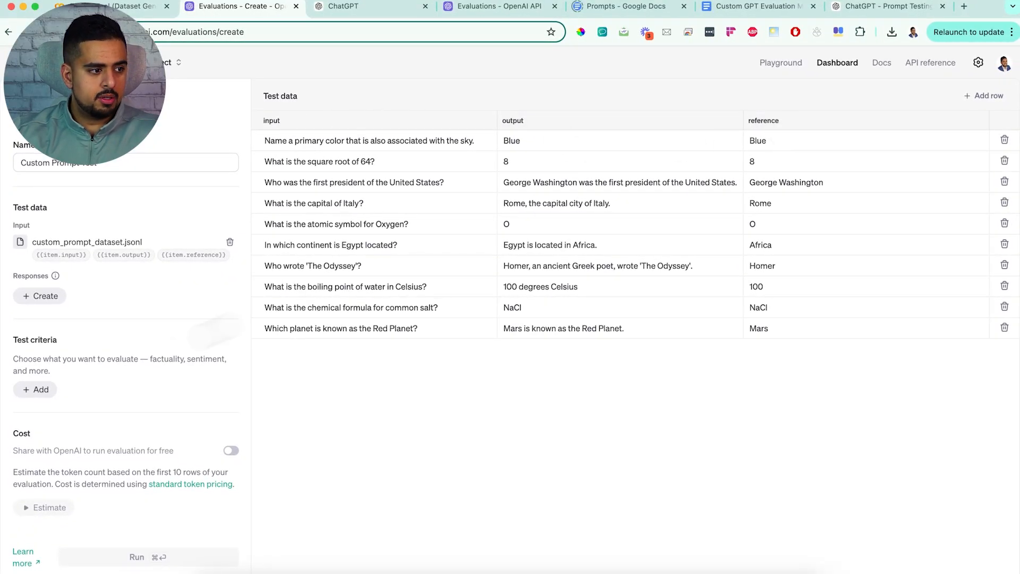
Step: Add a Custom prompt criterion graded with gpt-4o-mini, prompting to tag English answers "Pass" and French answers "Fail"
{"action": "left_click", "coordinate": [36, 389]}
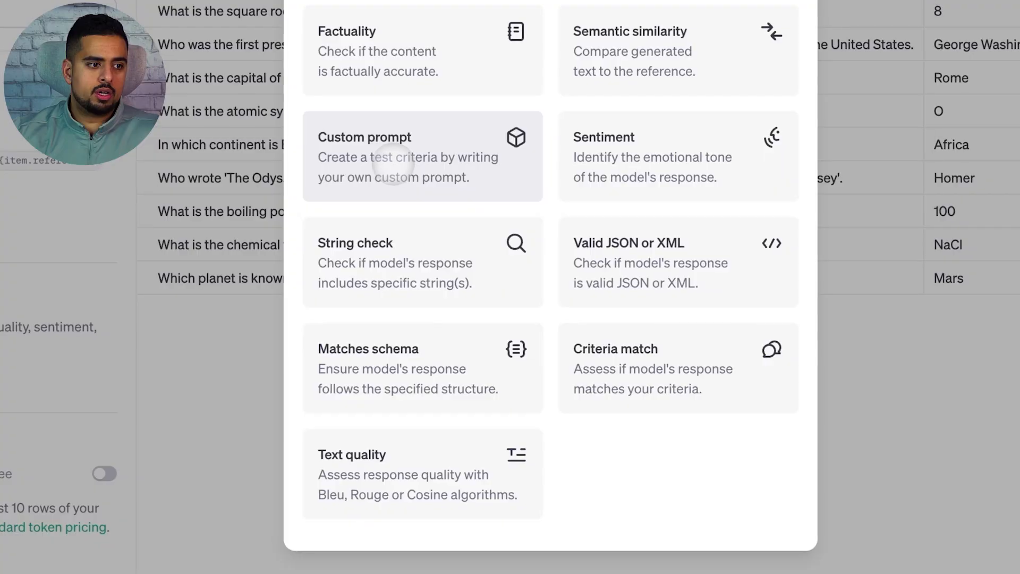
{"action": "left_click", "coordinate": [393, 165]}
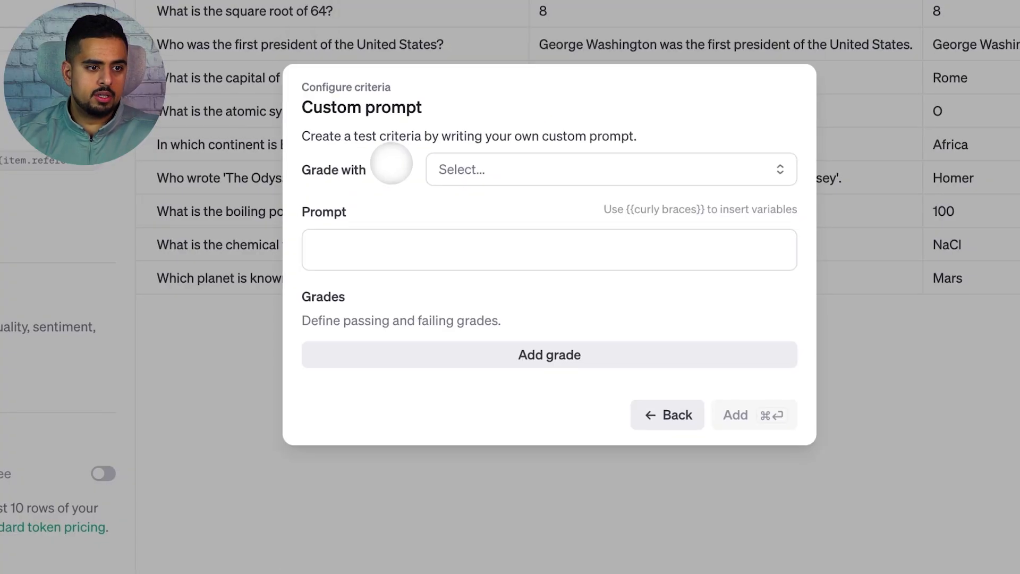
{"action": "left_click", "coordinate": [441, 171]}
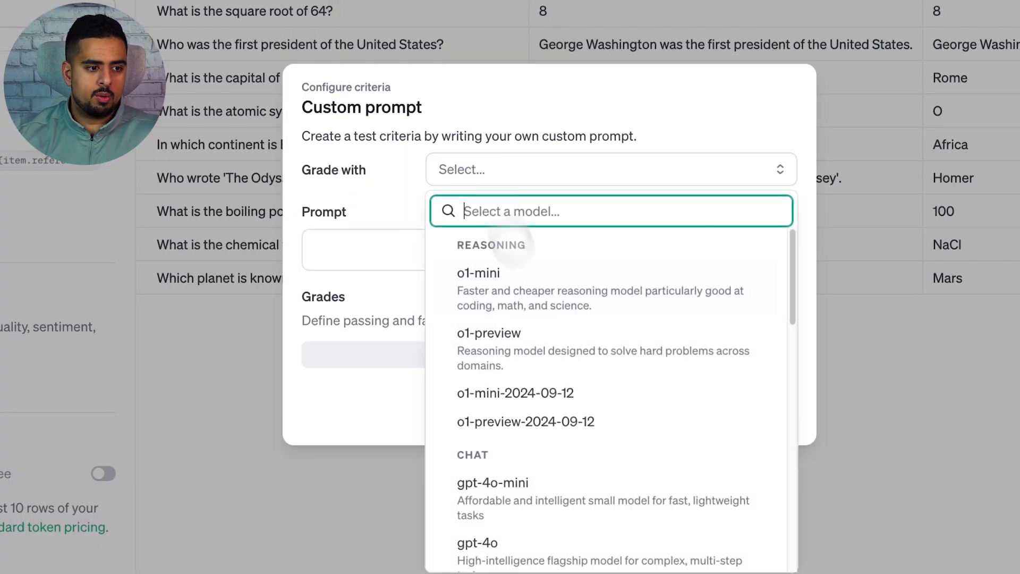
{"action": "left_click", "coordinate": [566, 483]}
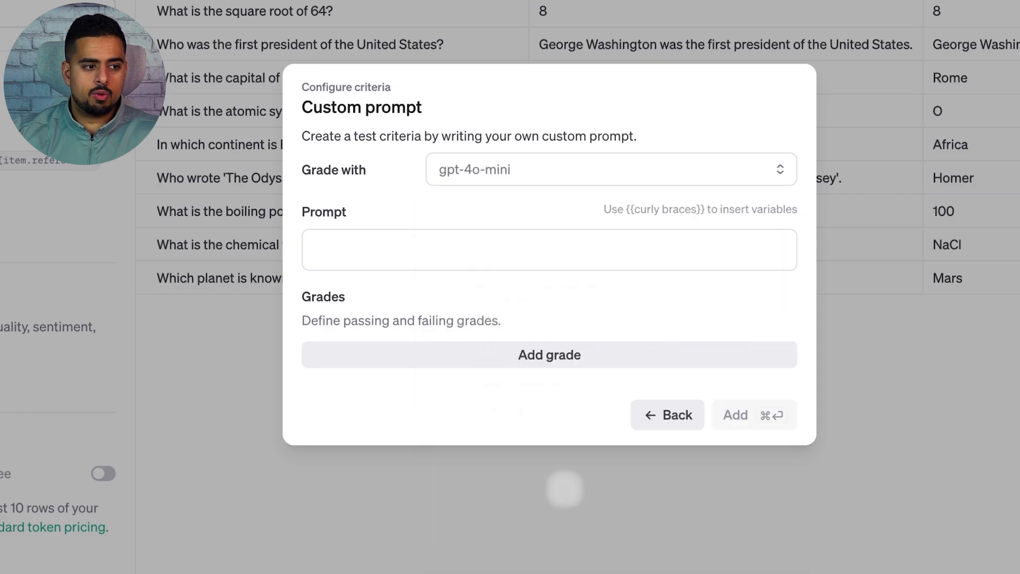
{"action": "left_click", "coordinate": [392, 247]}
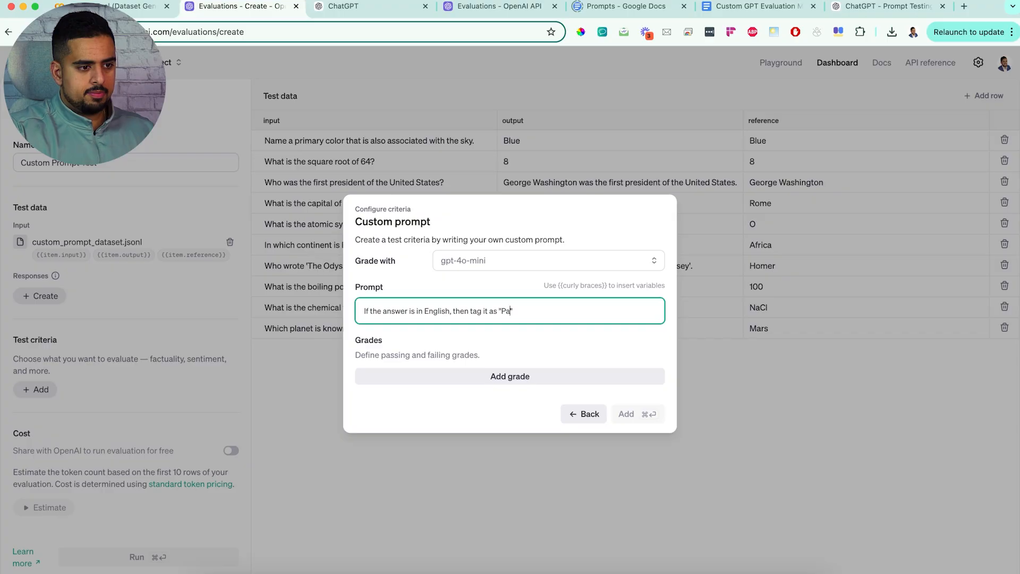
{"action": "key", "text": "Return"}
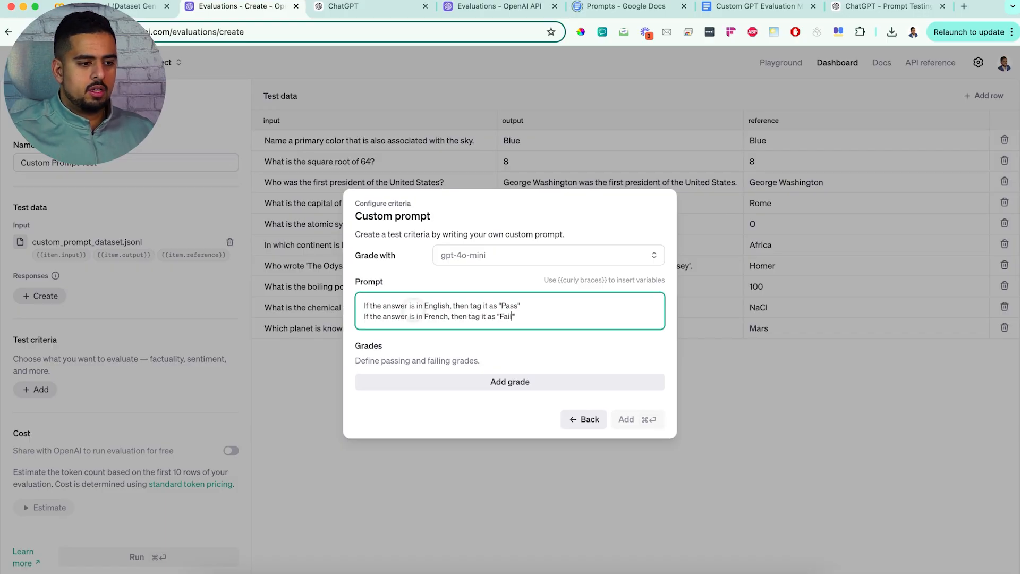
Step: Add a grade labelled Pass and mark it as a passing grade
{"action": "left_click", "coordinate": [449, 381]}
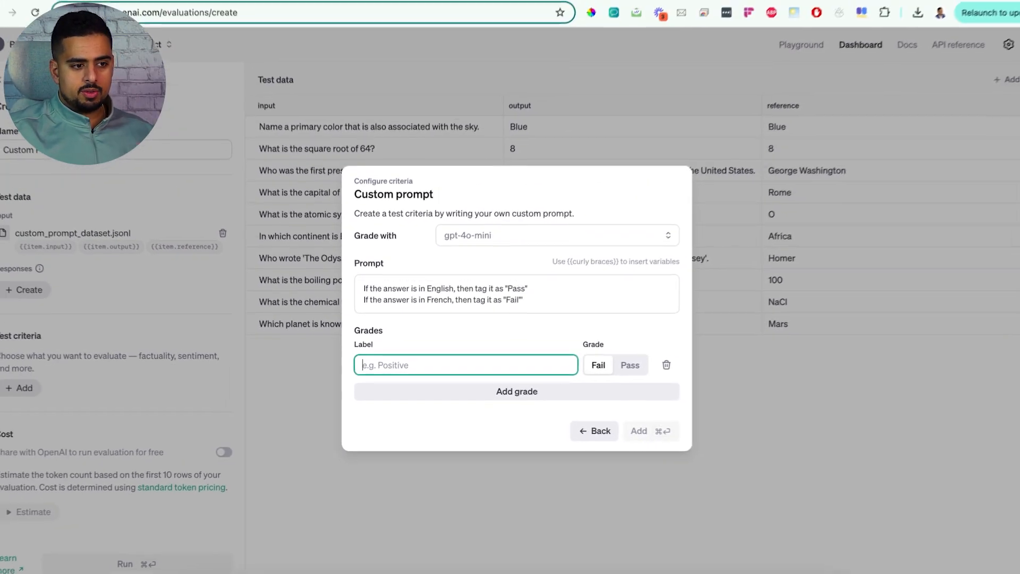
{"action": "type", "text": "P"}
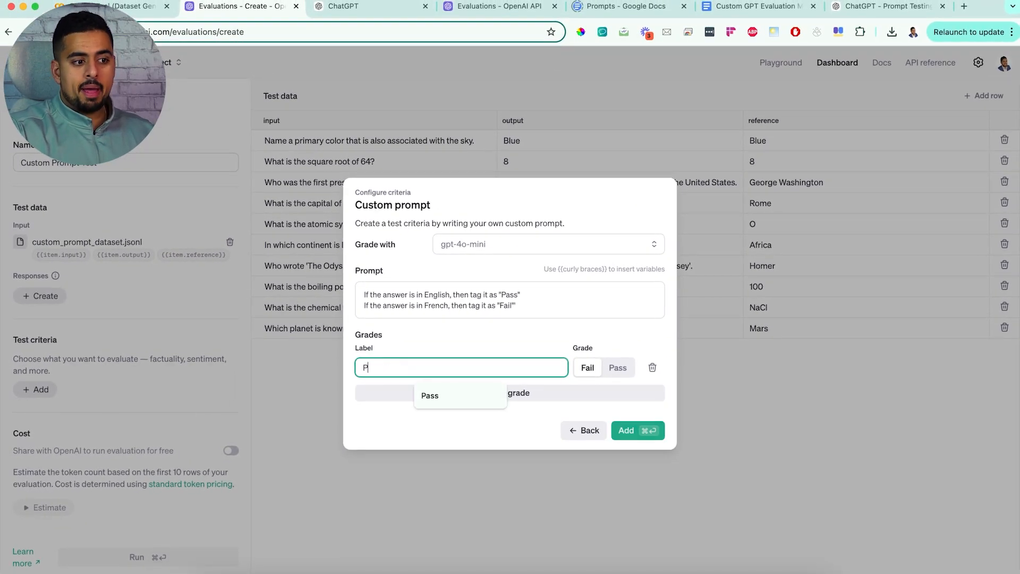
{"action": "type", "text": "ass"}
{"action": "left_click_drag", "start_coordinate": [519, 306], "coordinate": [364, 295]}
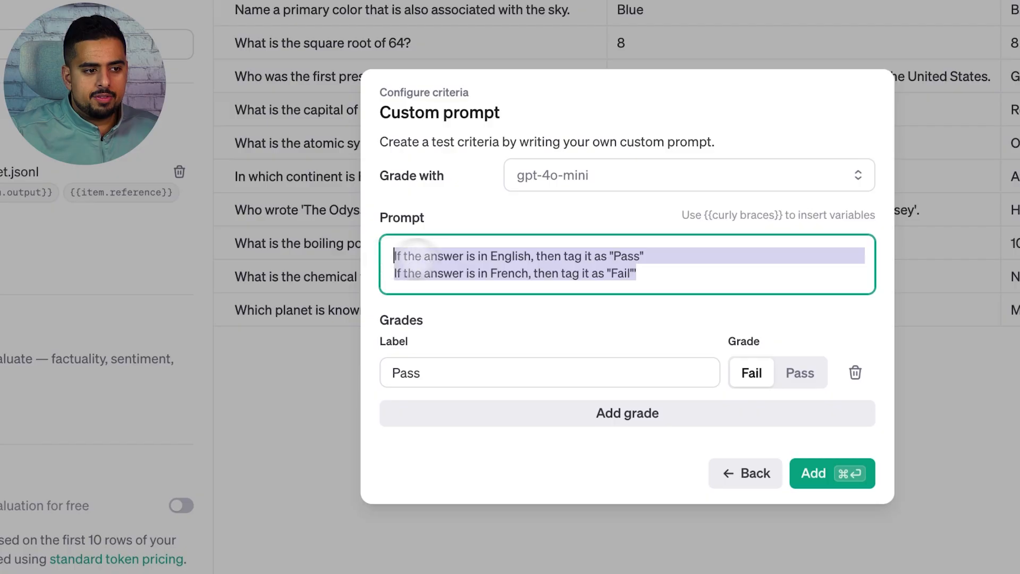
{"action": "left_click", "coordinate": [590, 259]}
{"action": "double_click", "coordinate": [638, 255]}
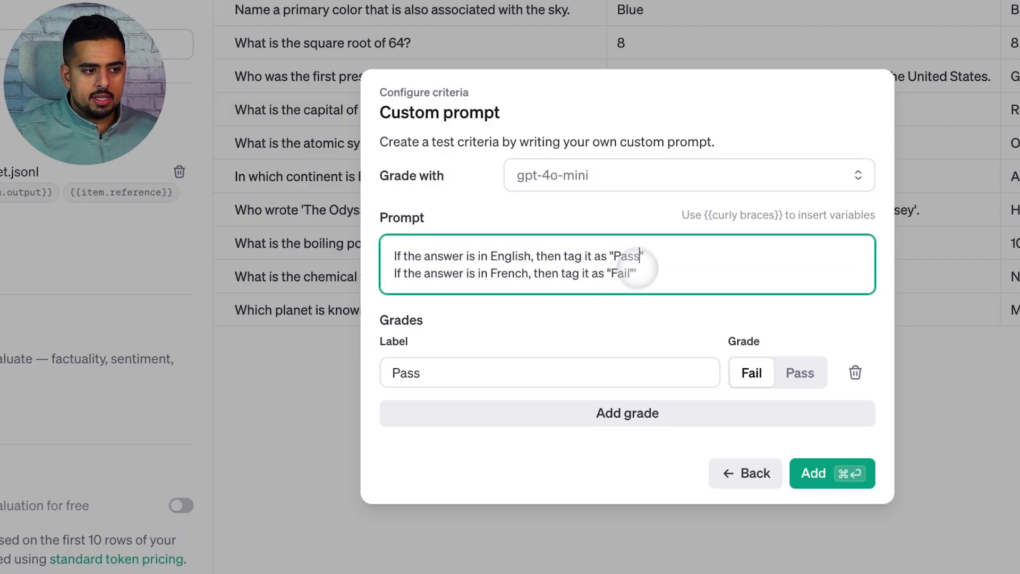
{"action": "left_click_drag", "start_coordinate": [506, 363], "coordinate": [303, 374]}
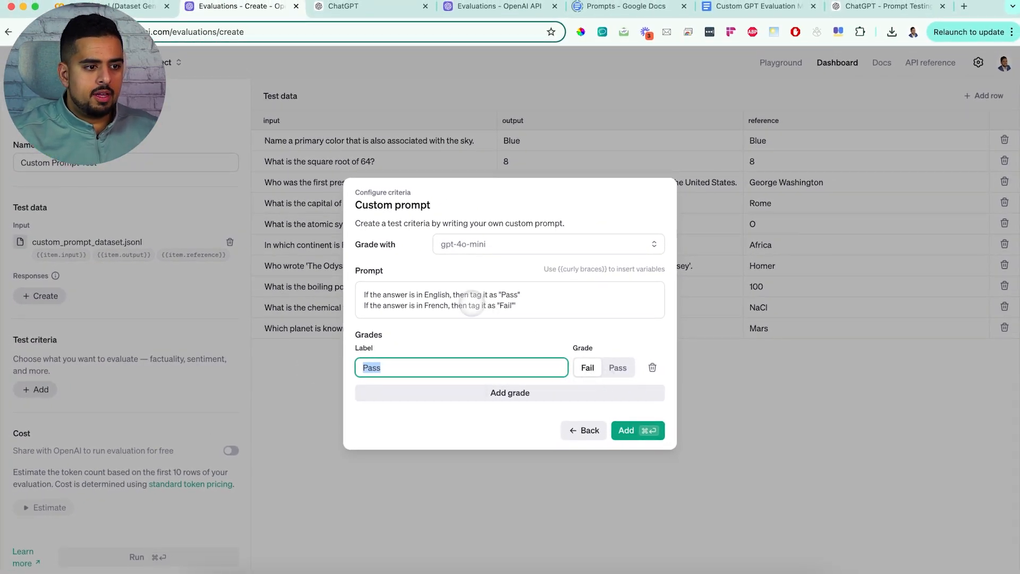
{"action": "left_click", "coordinate": [622, 371]}
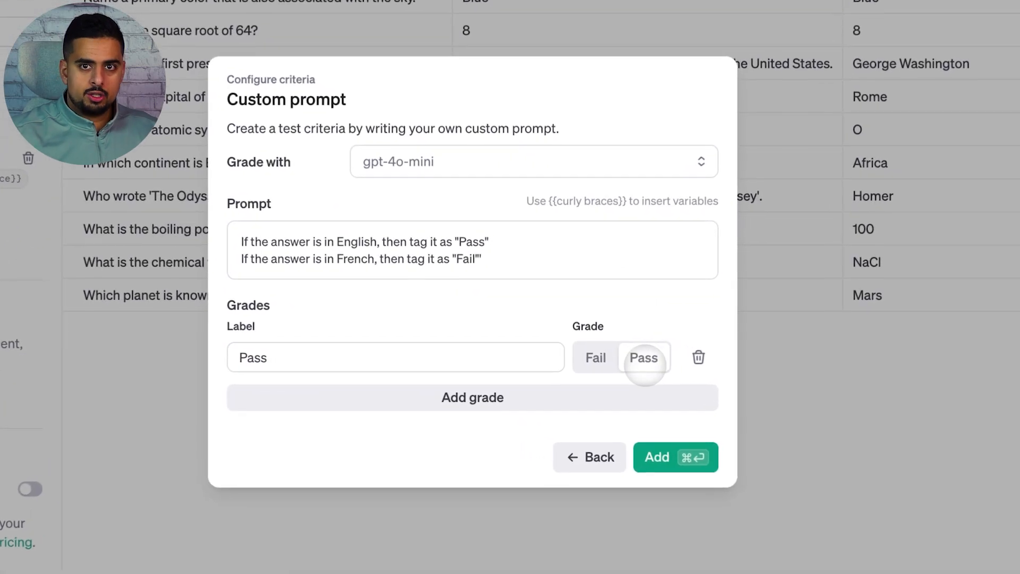
Step: Add a failing grade labelled Fail, save the custom prompt criterion and run the evaluation
{"action": "left_click", "coordinate": [442, 409]}
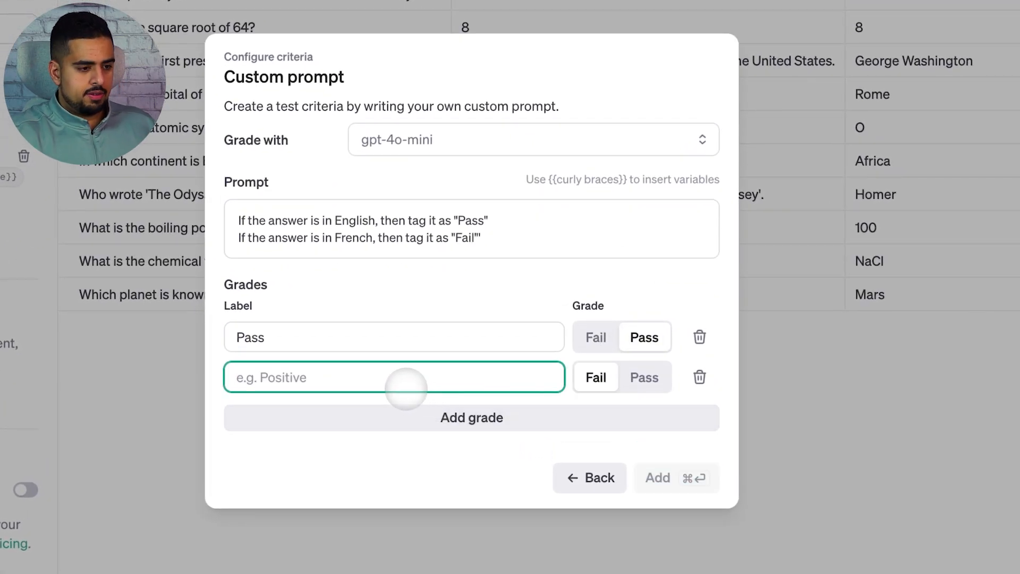
{"action": "type", "text": "Fail"}
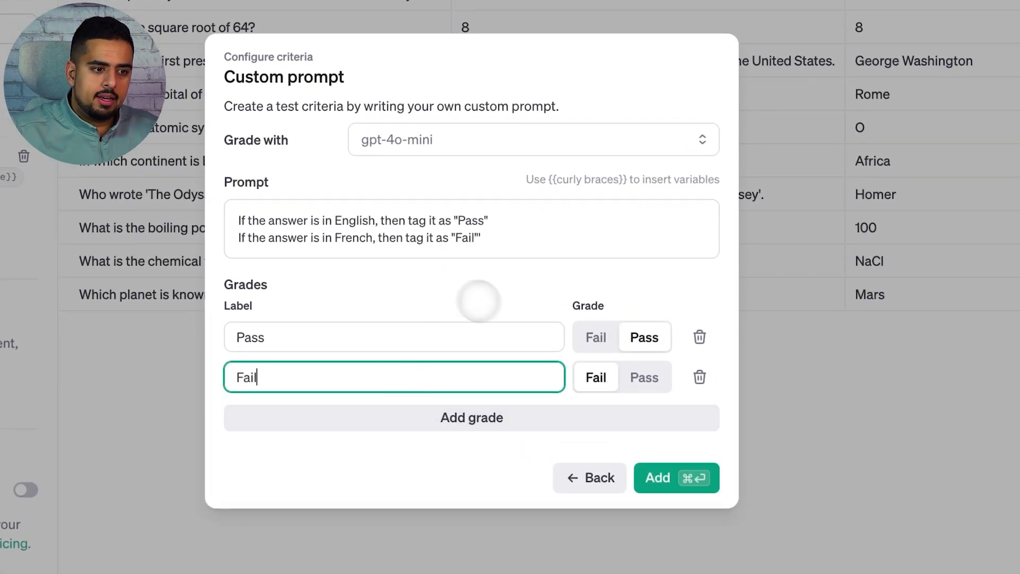
{"action": "left_click", "coordinate": [595, 380]}
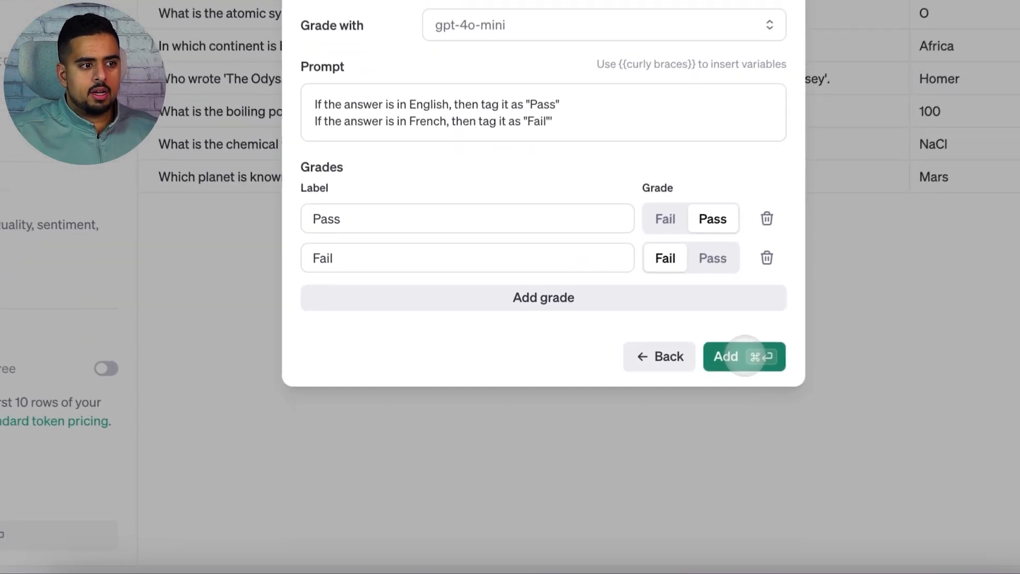
{"action": "left_click", "coordinate": [629, 442]}
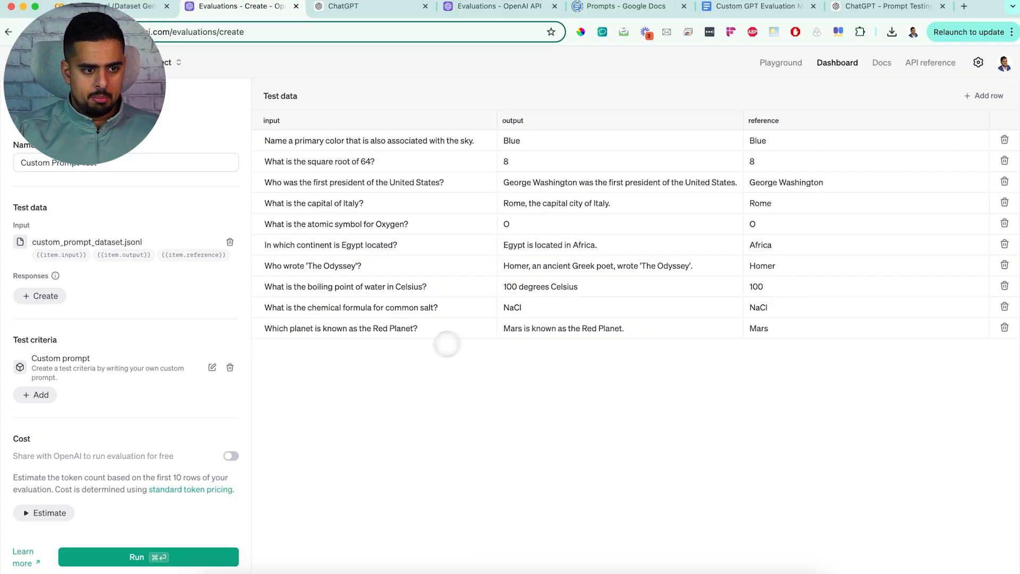
{"action": "left_click", "coordinate": [162, 555]}
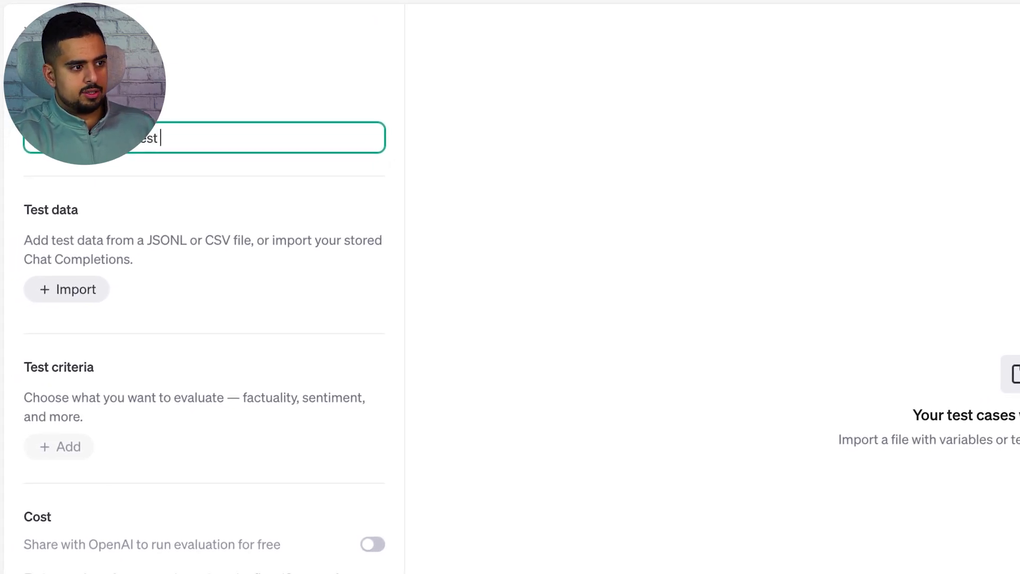
Step: Import the stored custom_prompt_dataset.jsonl file as test data for another new evaluation
{"action": "left_click", "coordinate": [31, 282]}
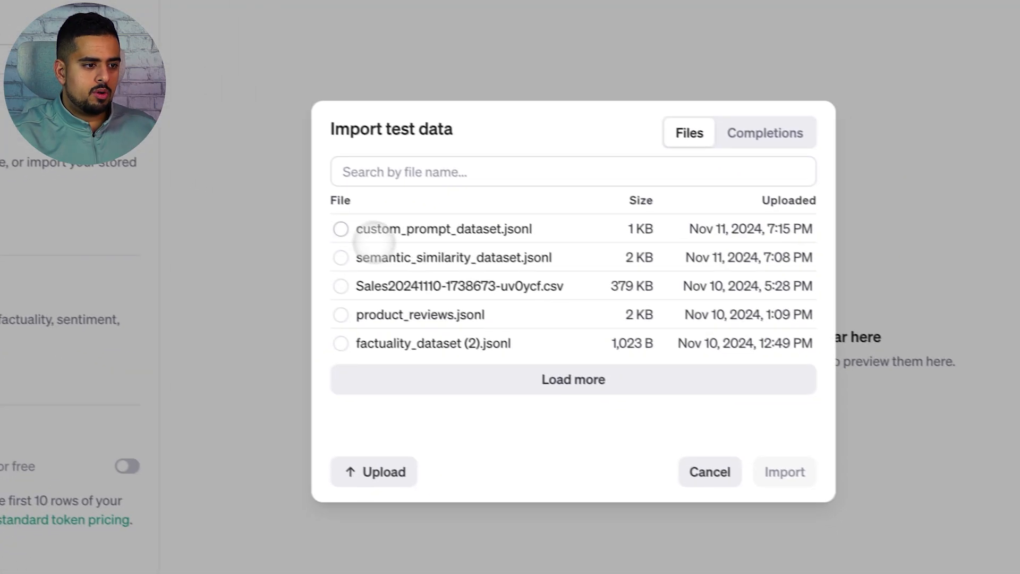
{"action": "left_click", "coordinate": [323, 222]}
{"action": "left_click", "coordinate": [766, 465]}
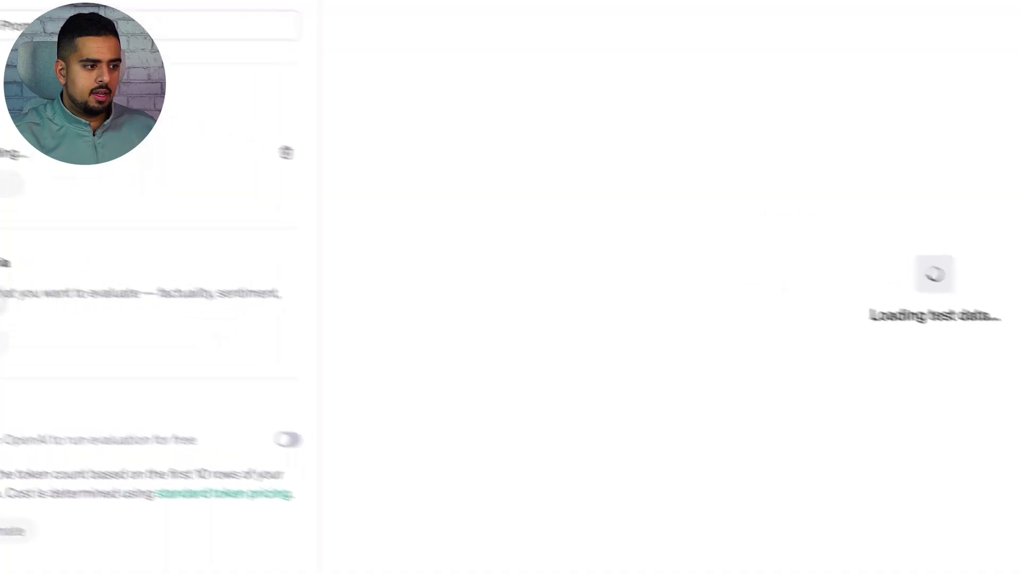
Step: Add a Custom prompt test criterion graded with gpt-4o
{"action": "left_click", "coordinate": [73, 413]}
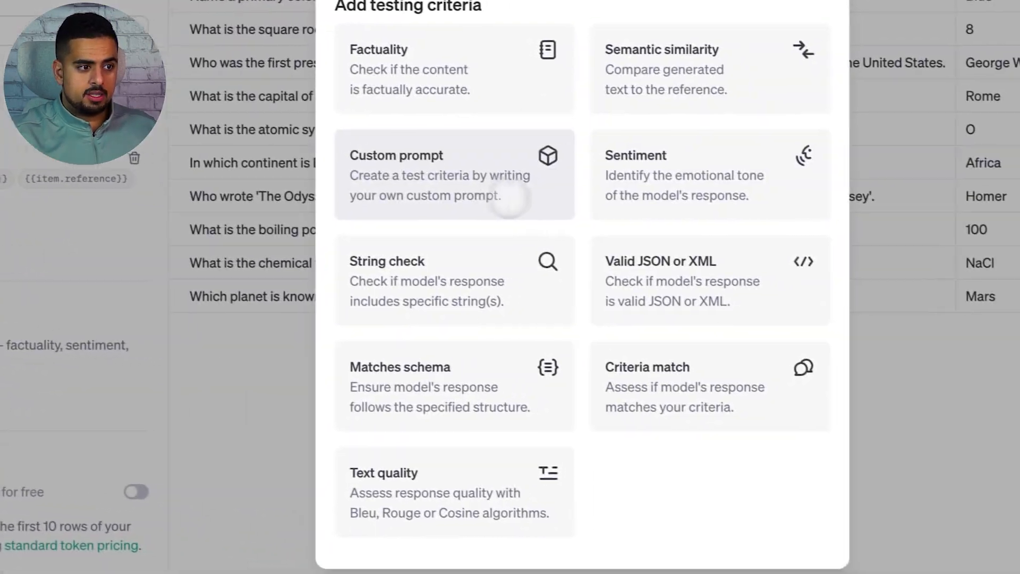
{"action": "left_click", "coordinate": [391, 198]}
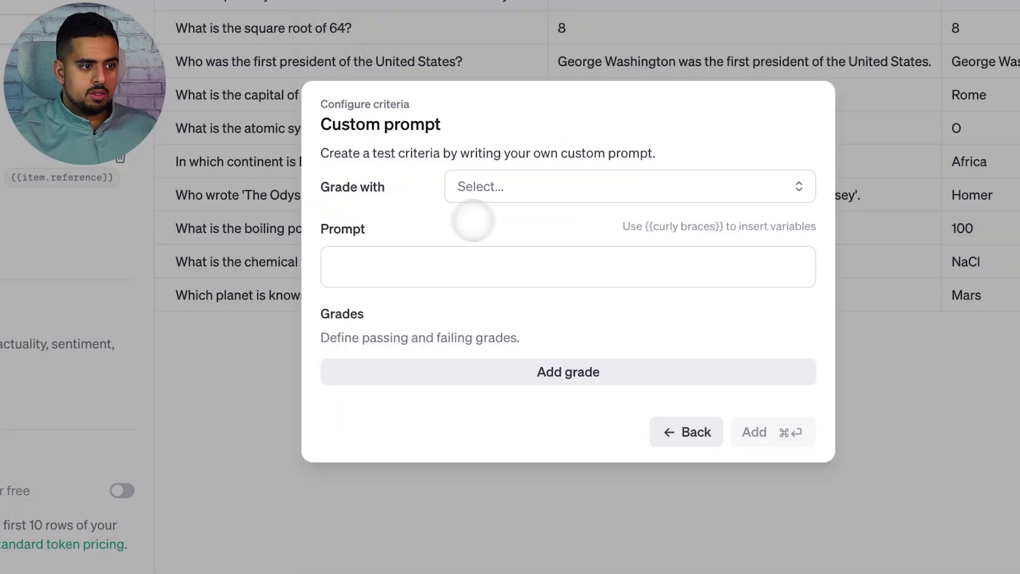
{"action": "left_click", "coordinate": [537, 191]}
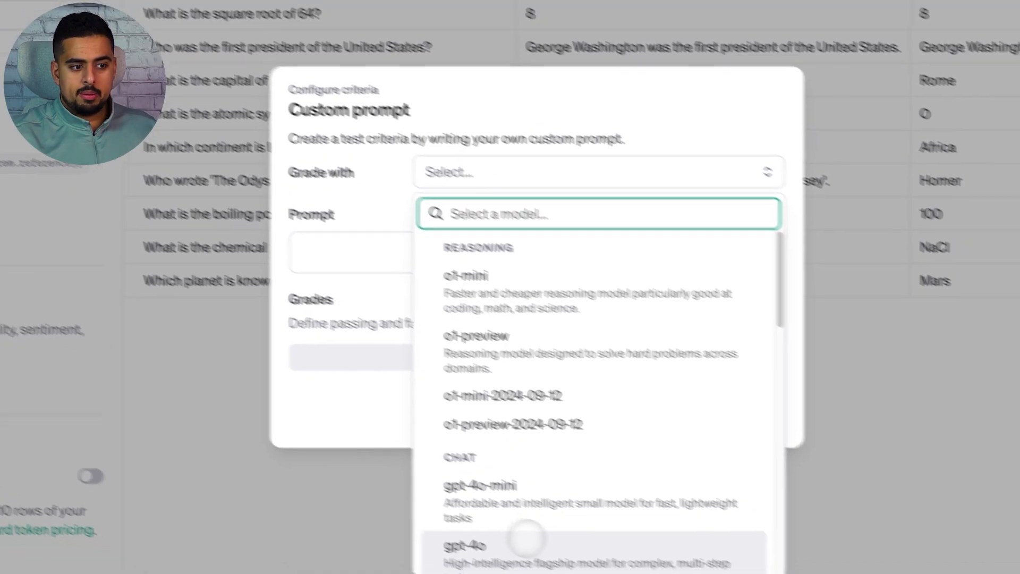
{"action": "left_click", "coordinate": [531, 558]}
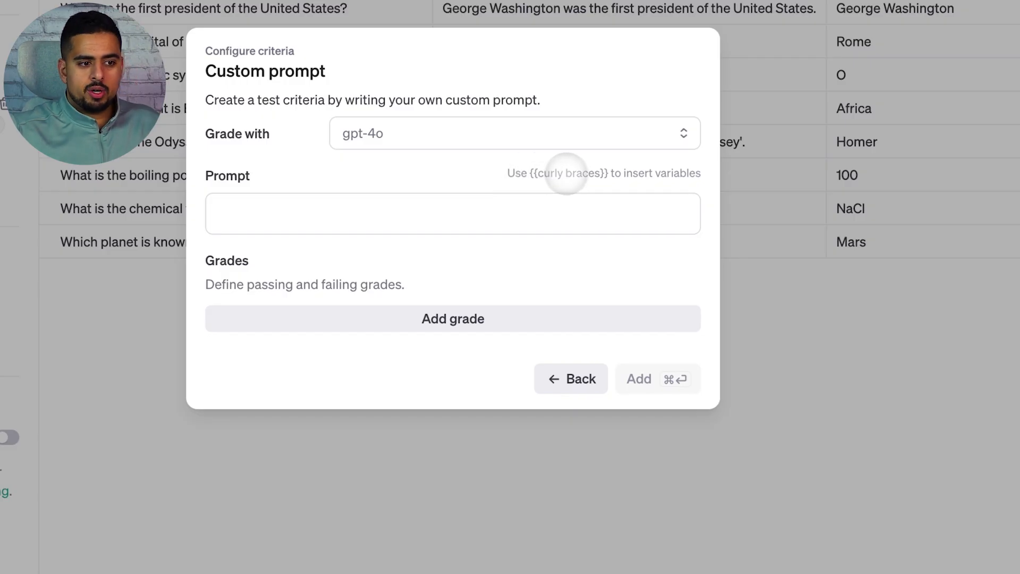
{"action": "left_click_drag", "start_coordinate": [623, 173], "coordinate": [662, 171]}
{"action": "left_click", "coordinate": [400, 222]}
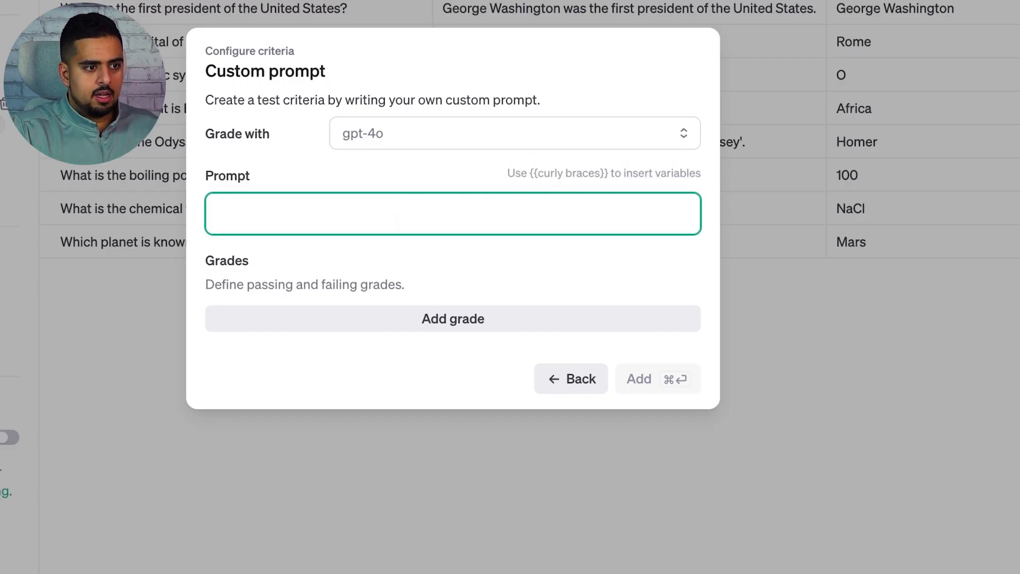
Step: Write the prompt line: If {{item.output}} is in English, then say "Pass"
{"action": "type", "text": "If output"}
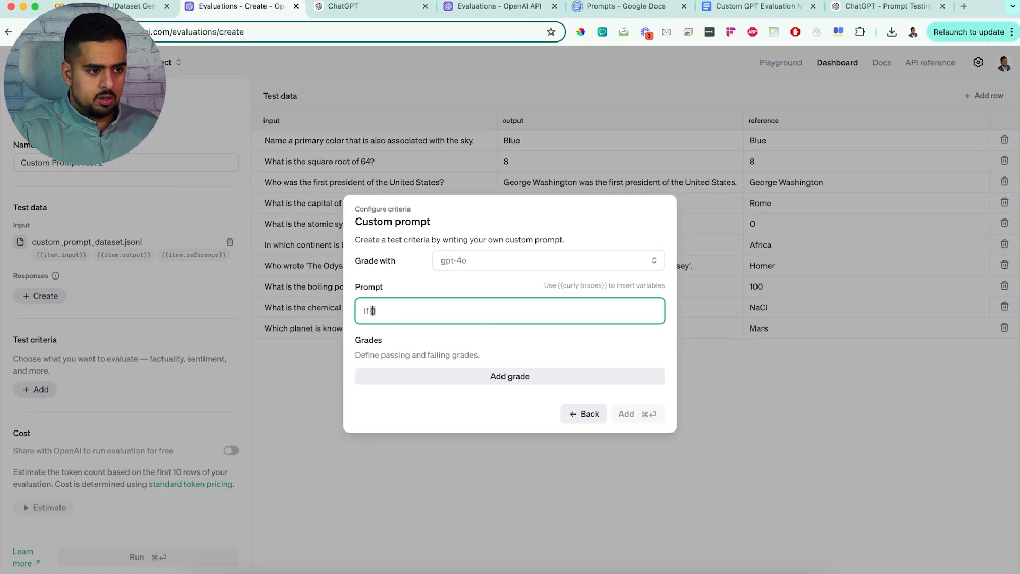
{"action": "type", "text": "{"}
{"action": "key", "text": "Down"}
{"action": "key", "text": "Return"}
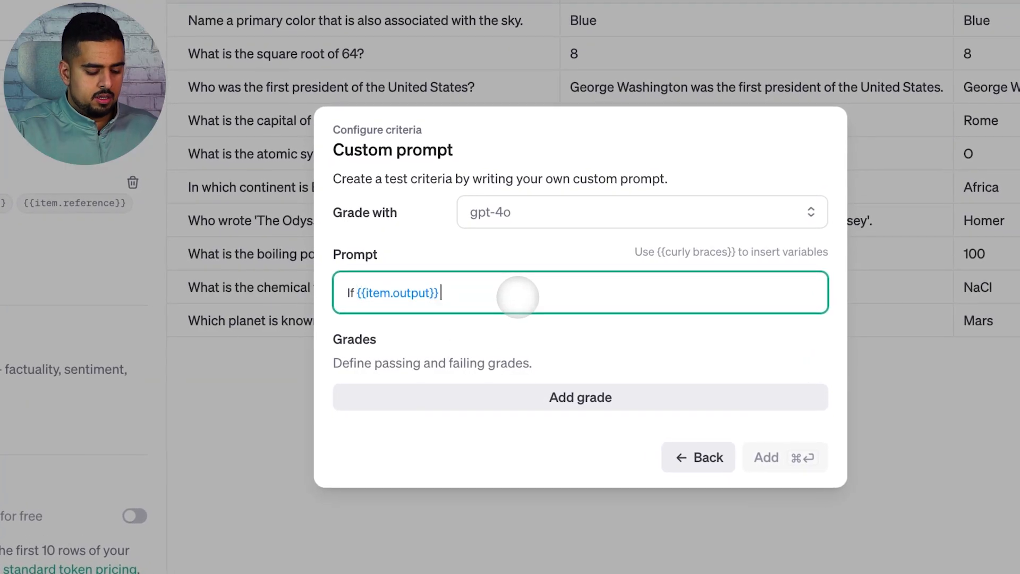
{"action": "type", "text": "is in"}
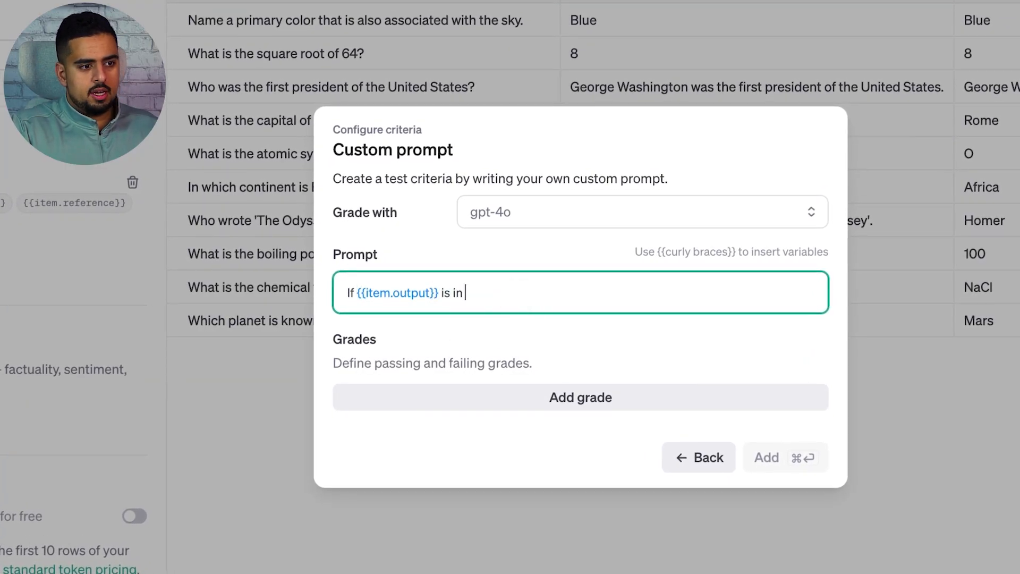
{"action": "type", "text": " English, then say \"Pass"}
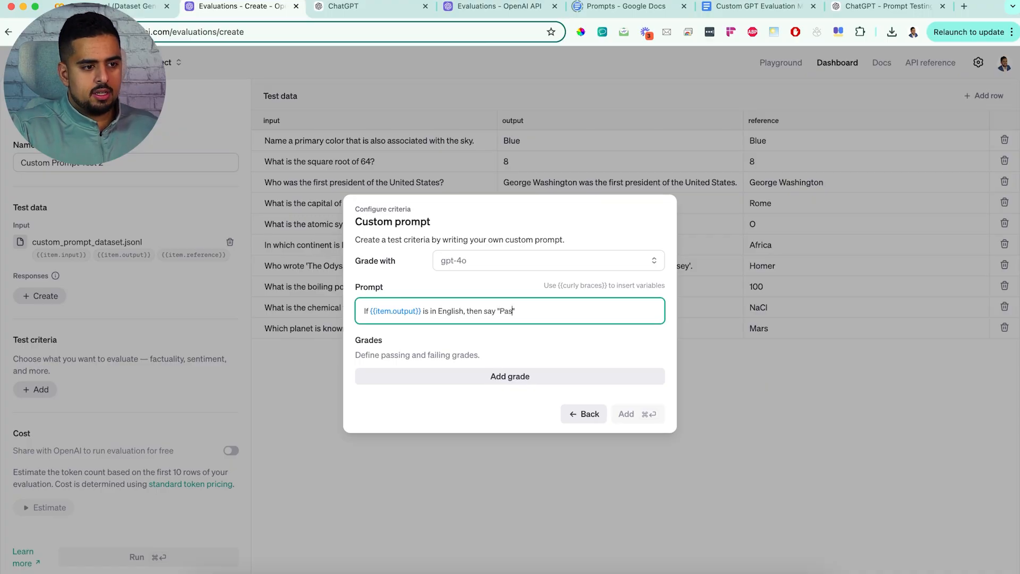
Step: Add a second prompt line: If {{item.output}} is not in English, then say "Fail"
{"action": "key", "text": "Return"}
{"action": "type", "text": "If {{"}
{"action": "key", "text": "Down"}
{"action": "key", "text": "Return"}
{"action": "type", "text": "}}} i"}
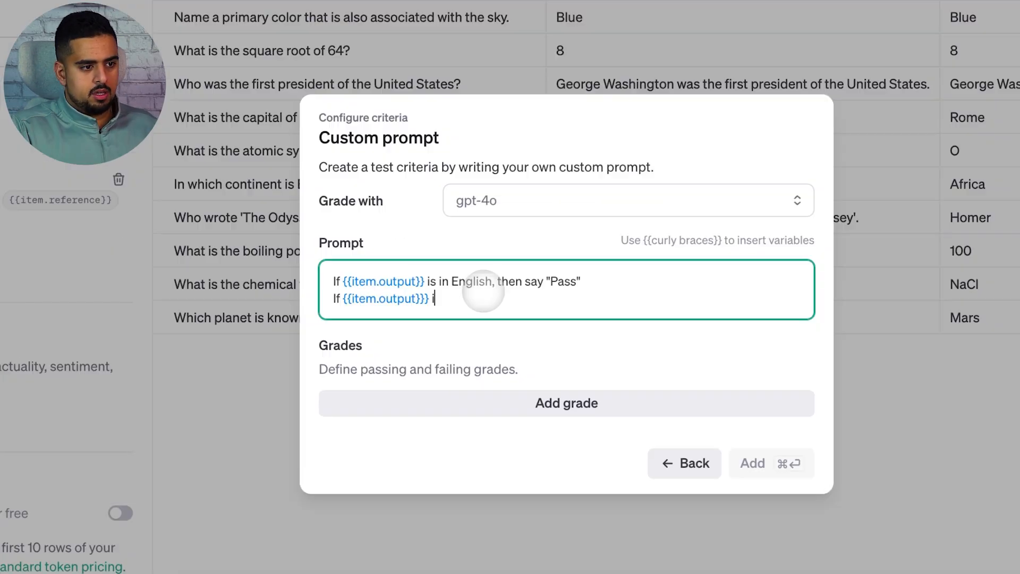
{"action": "type", "text": "s not in English, then sy"}
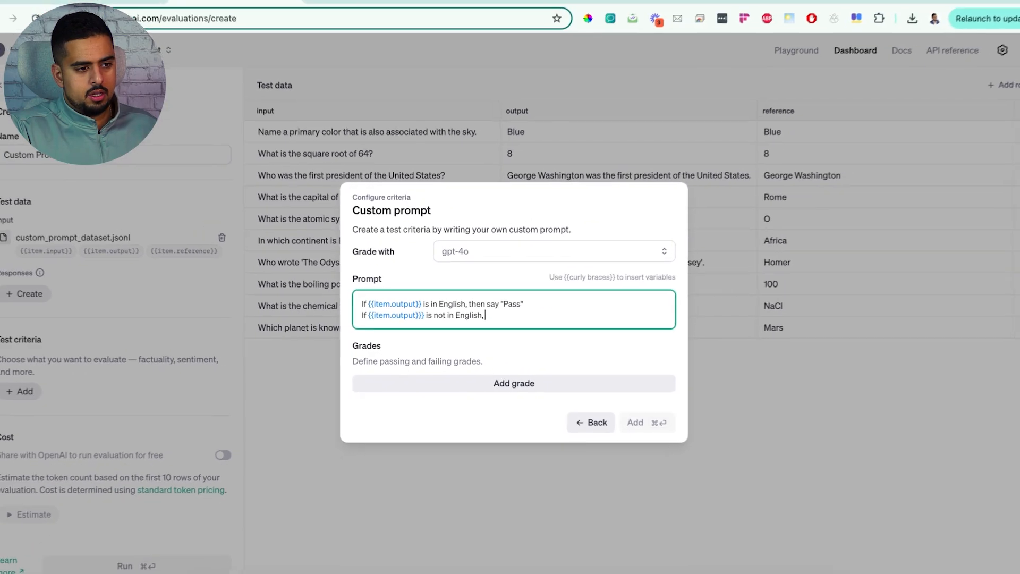
{"action": "key", "text": "BackSpace"}
{"action": "type", "text": "ay \""}
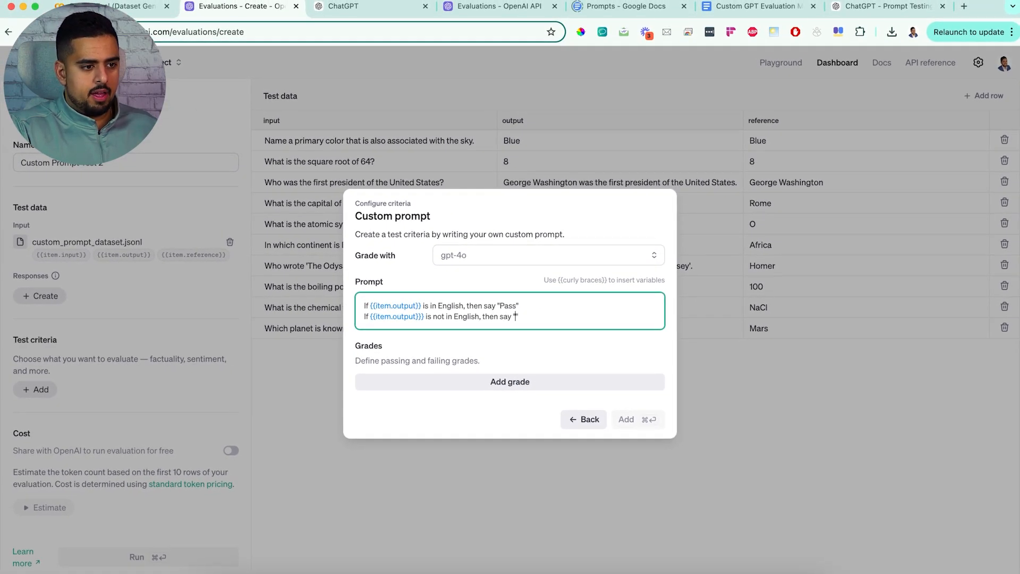
{"action": "type", "text": "Fail"}
Step: Add a grade labelled Pass and mark it as a passing grade
{"action": "left_click", "coordinate": [472, 381]}
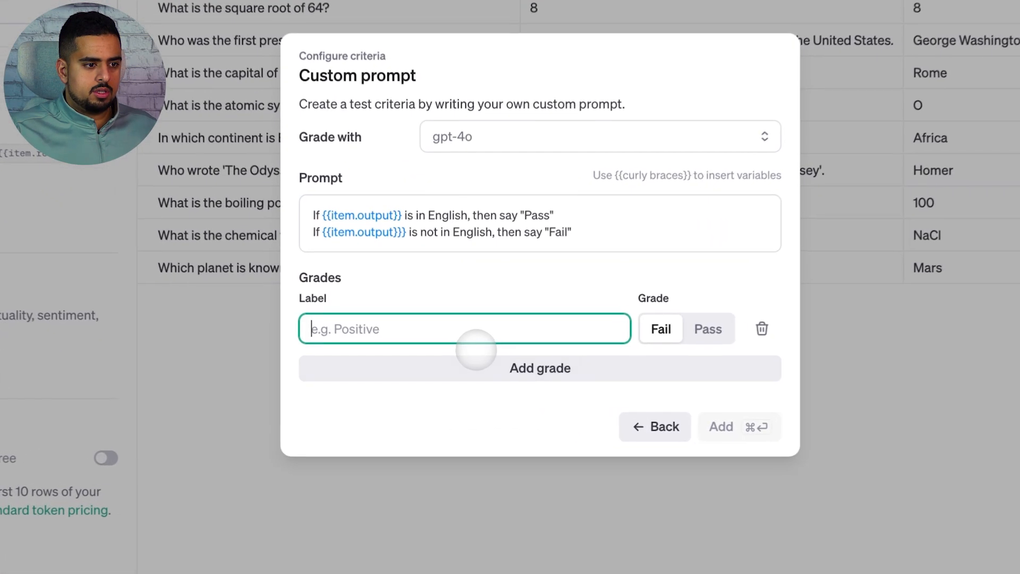
{"action": "type", "text": "PAss"}
{"action": "left_click", "coordinate": [720, 325]}
{"action": "left_click", "coordinate": [572, 372]}
{"action": "left_click_drag", "start_coordinate": [432, 312], "coordinate": [171, 312]}
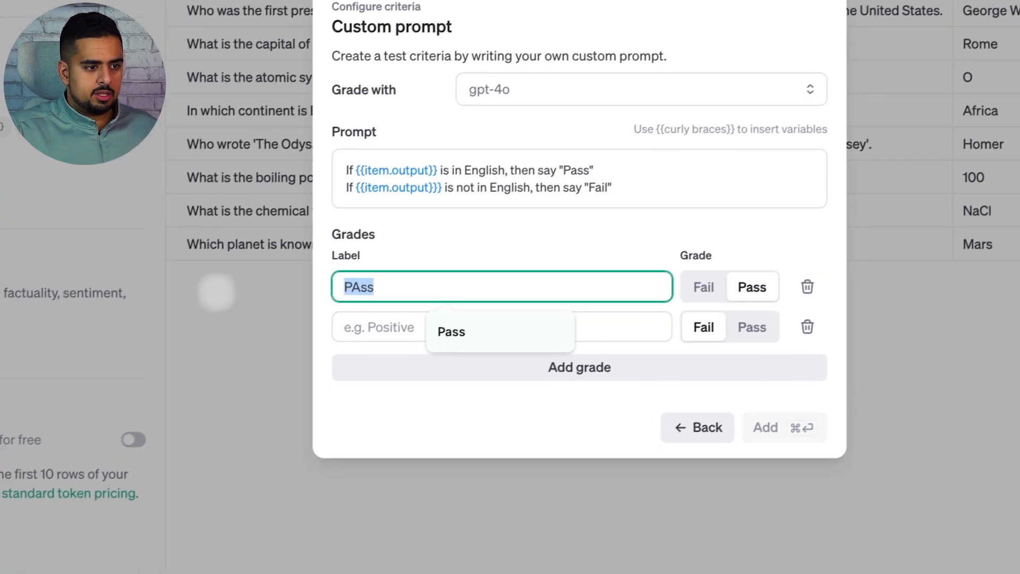
{"action": "type", "text": "Pass"}
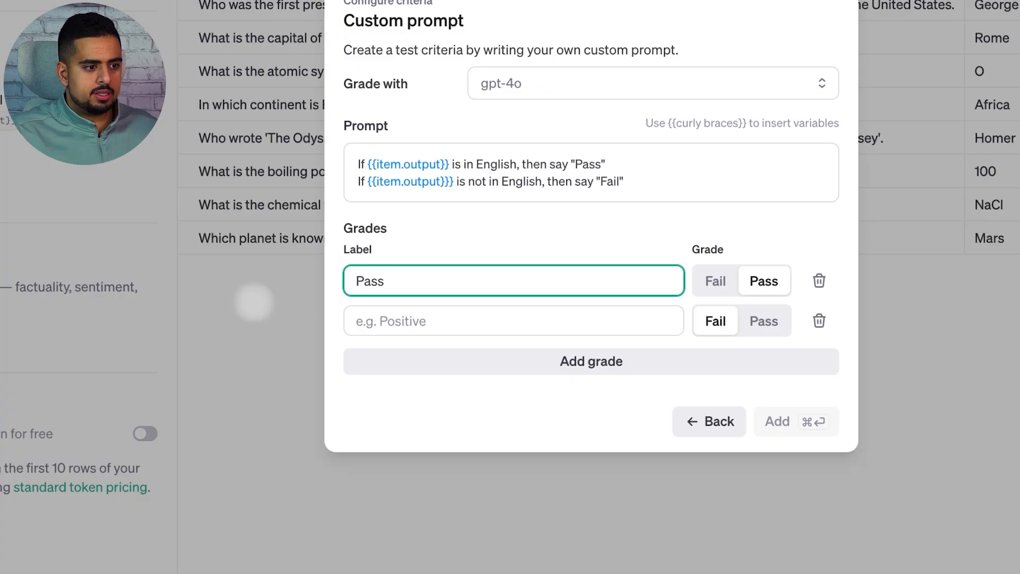
Step: Add a failing grade labelled Fail and save the custom prompt criterion
{"action": "left_click", "coordinate": [483, 320]}
{"action": "type", "text": "Fail"}
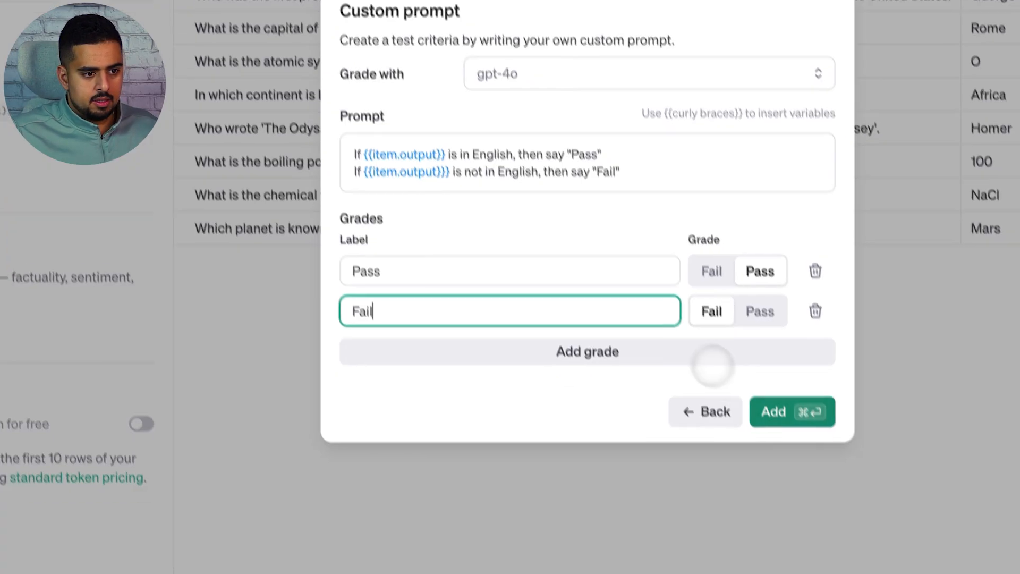
{"action": "left_click", "coordinate": [773, 411]}
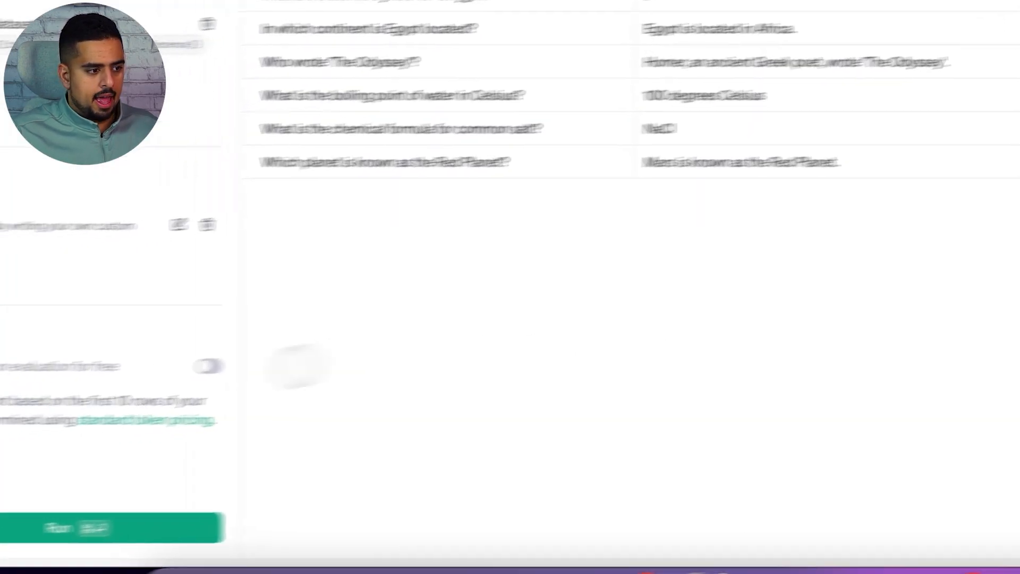
Step: Run the evaluation and open its per-row results data
{"action": "left_click", "coordinate": [289, 510]}
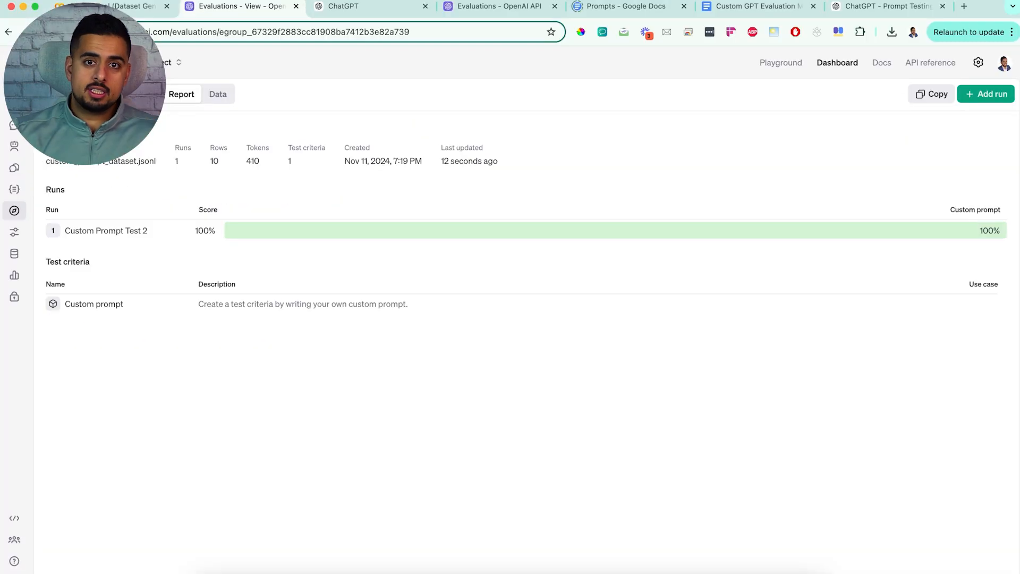
{"action": "left_click", "coordinate": [216, 94]}
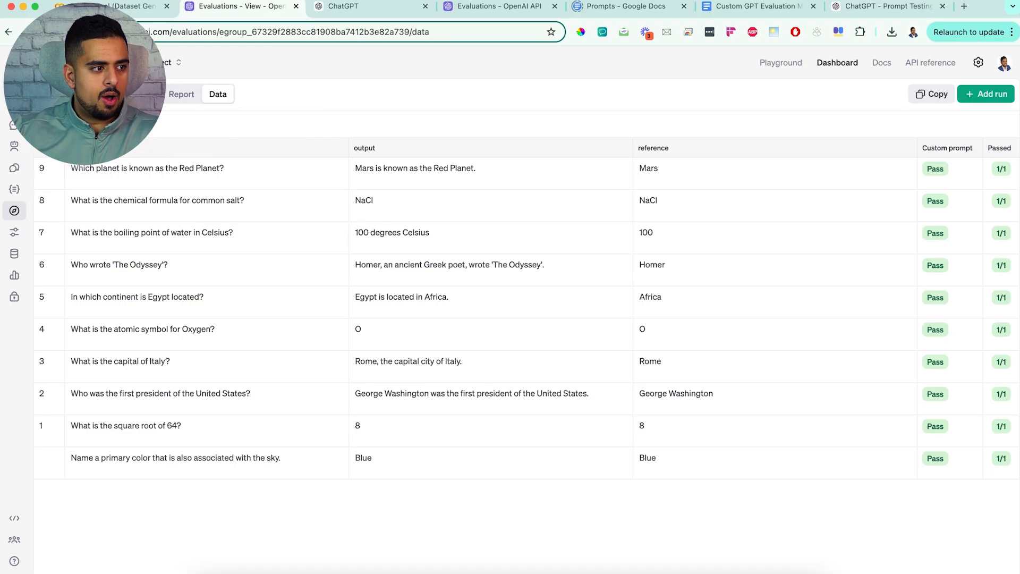
Step: Create a new evaluation named Custom Prompt Test 3
{"action": "left_click", "coordinate": [15, 210]}
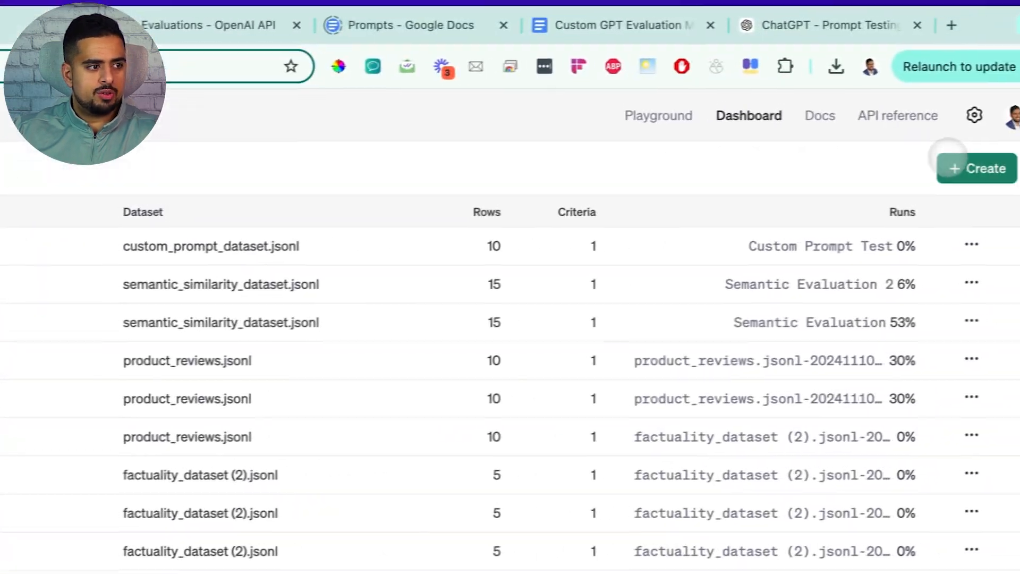
{"action": "left_click", "coordinate": [951, 162]}
{"action": "type", "text": "Custom Prompt Test 3"}
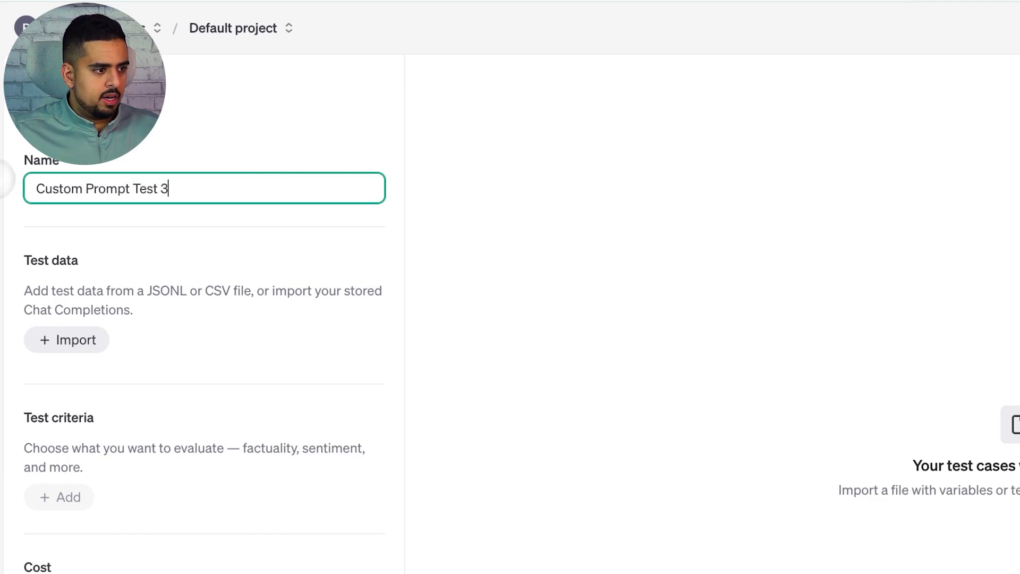
Step: Import the stored custom_prompt_dataset.jsonl file as test data
{"action": "left_click", "coordinate": [93, 340]}
{"action": "left_click", "coordinate": [357, 219]}
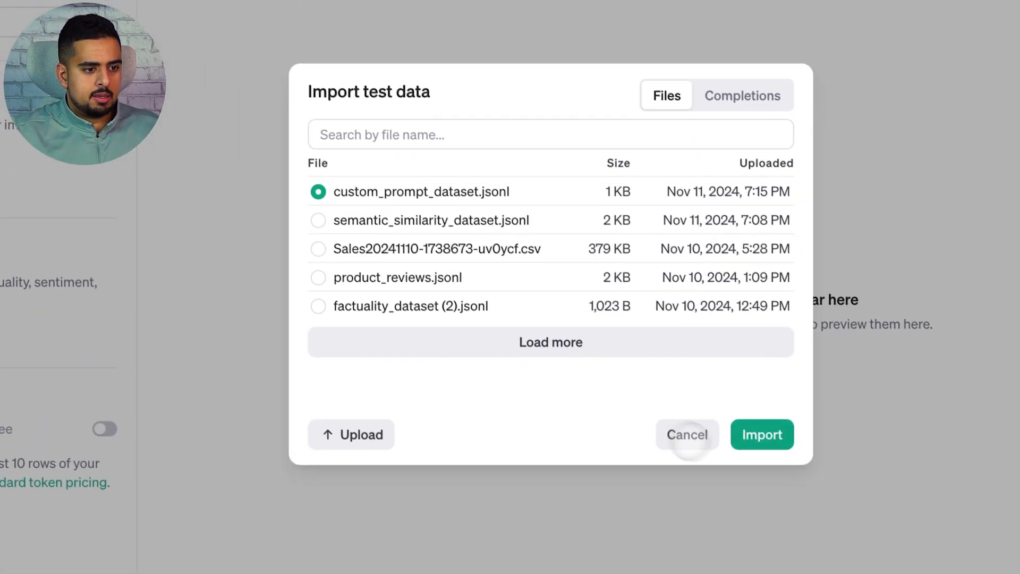
{"action": "left_click", "coordinate": [761, 434]}
Step: Add a Custom prompt test criterion graded with gpt-4o
{"action": "left_click", "coordinate": [39, 370]}
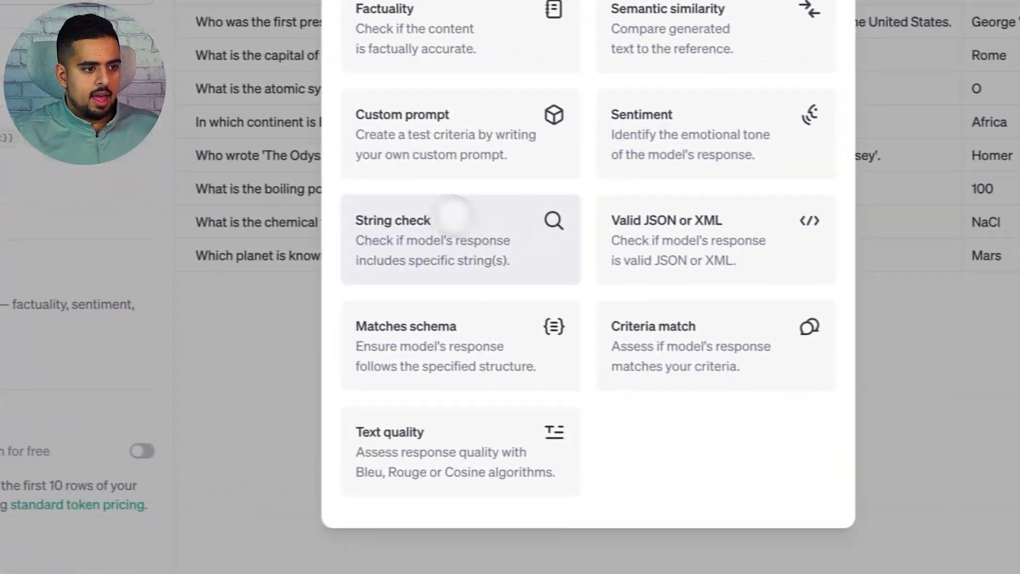
{"action": "left_click", "coordinate": [456, 154]}
{"action": "left_click", "coordinate": [550, 147]}
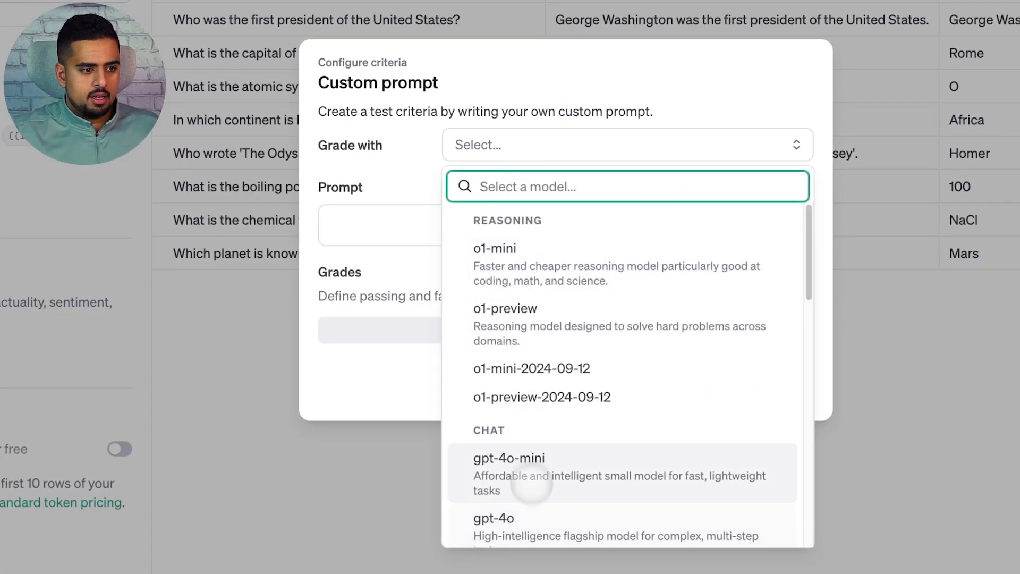
{"action": "left_click", "coordinate": [531, 508]}
{"action": "left_click", "coordinate": [420, 233]}
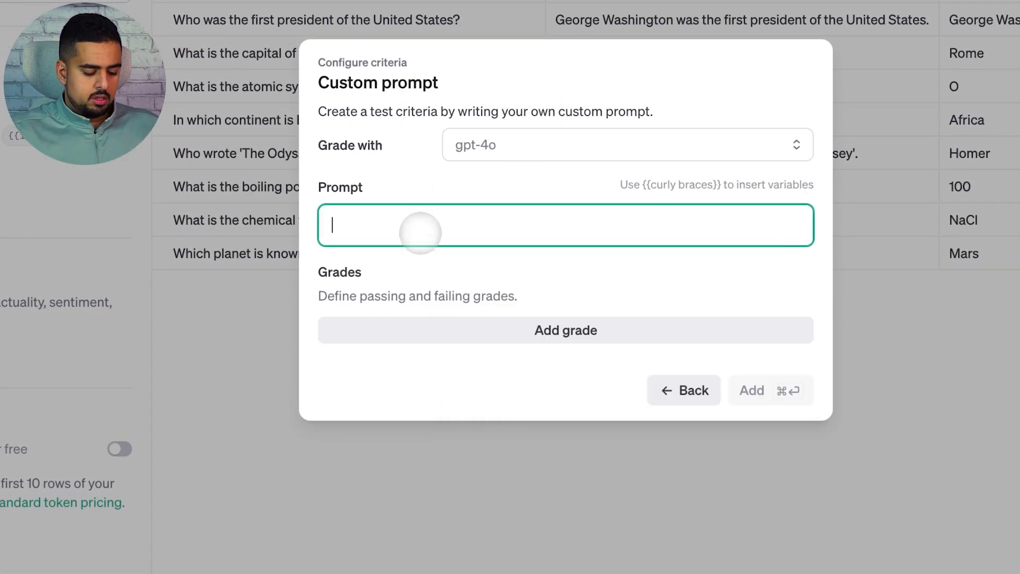
Step: Write the prompt line: If {{item.output}} is in English, then say "English"
{"action": "type", "text": "If"}
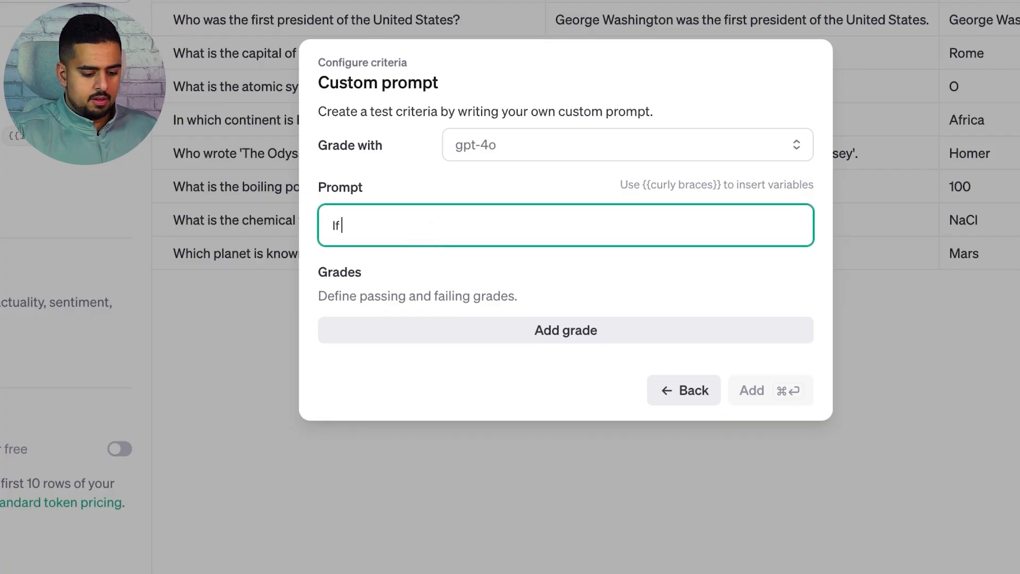
{"action": "left_click", "coordinate": [420, 229]}
{"action": "type", "text": "{{"}
{"action": "left_click", "coordinate": [413, 258]}
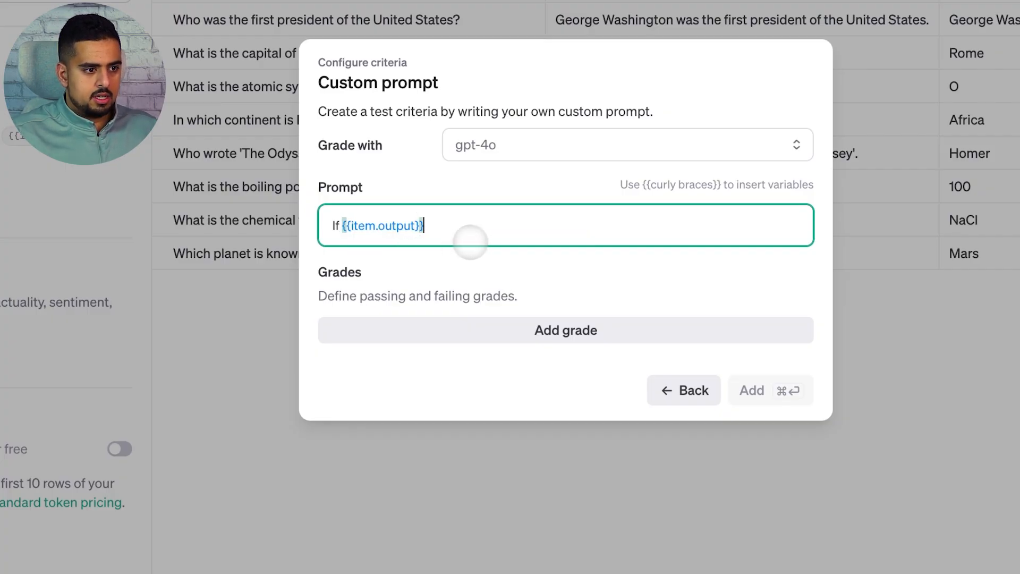
{"action": "type", "text": "is in English"}
{"action": "type", "text": ", then say "}
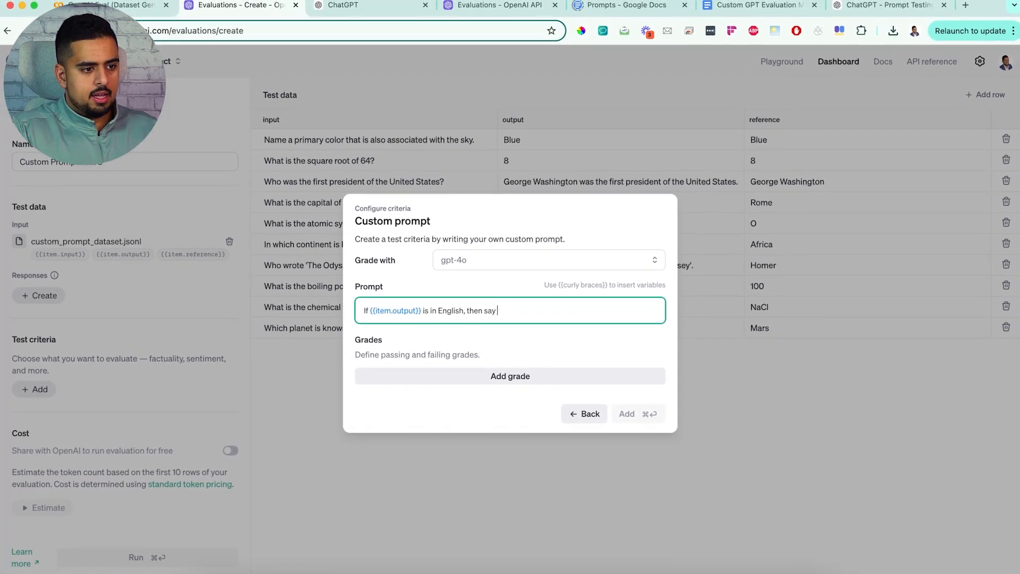
{"action": "type", "text": "'Engl"}
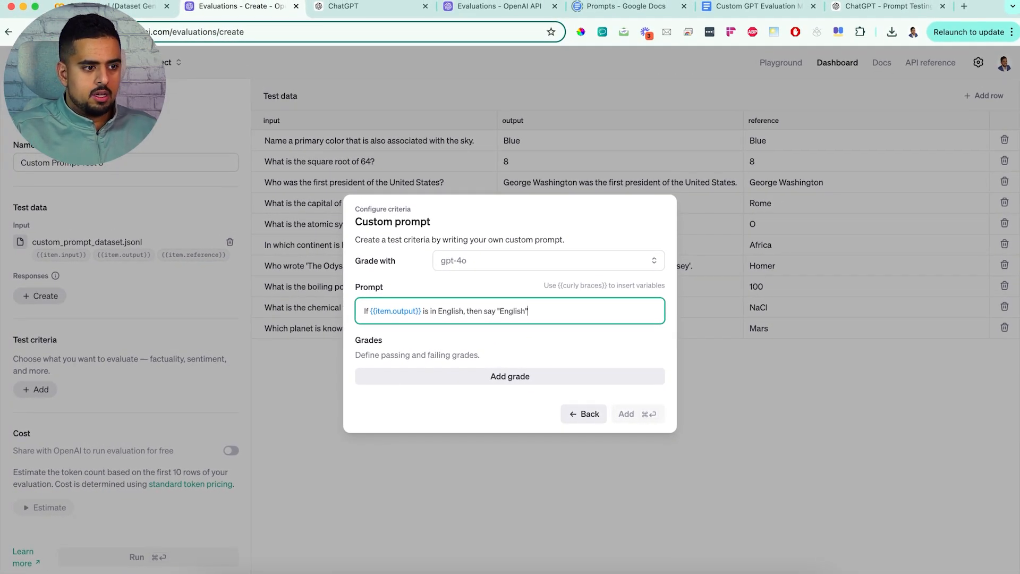
{"action": "type", "text": "ish\""}
{"action": "key", "text": "Return"}
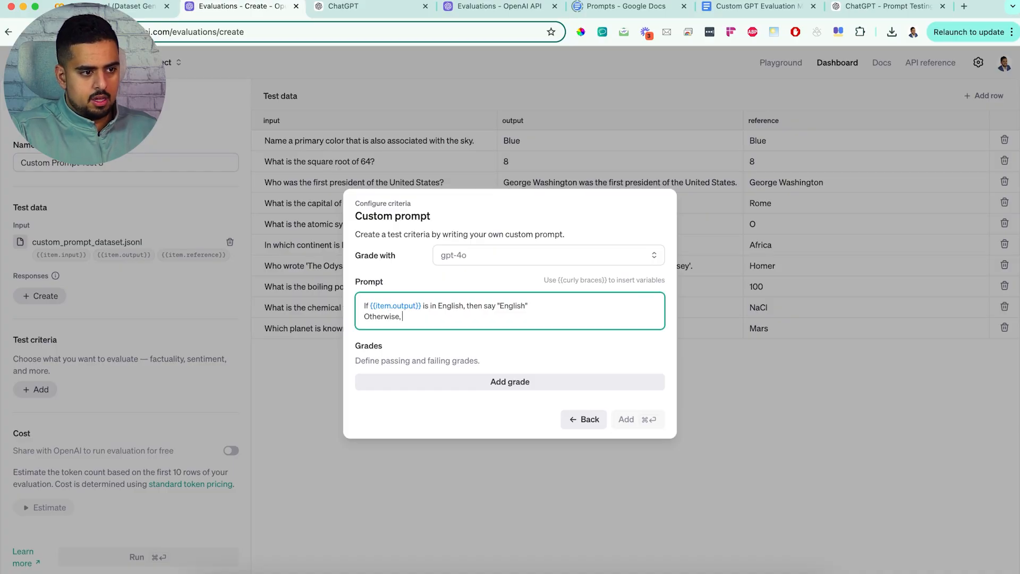
Step: Add a second prompt line: Otherwise, if {{item.output}} is a number, then say "Number"
{"action": "type", "text": "{{"}
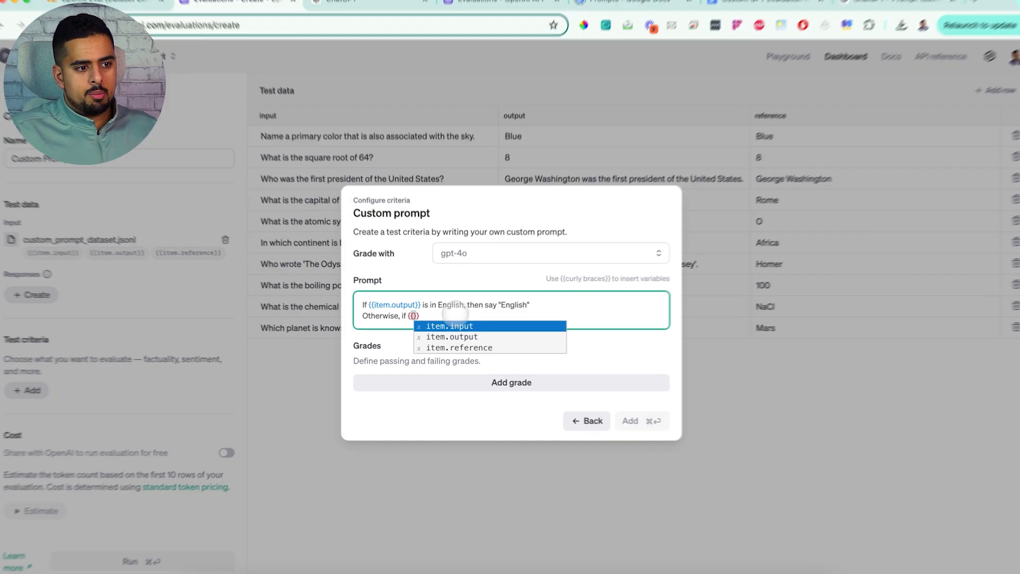
{"action": "left_click", "coordinate": [456, 337]}
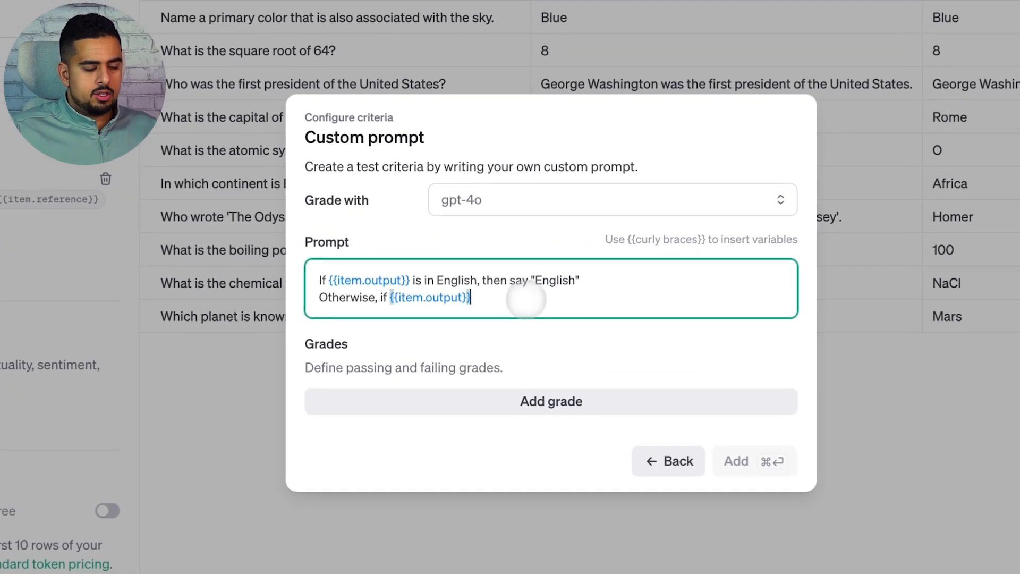
{"action": "type", "text": "is a "}
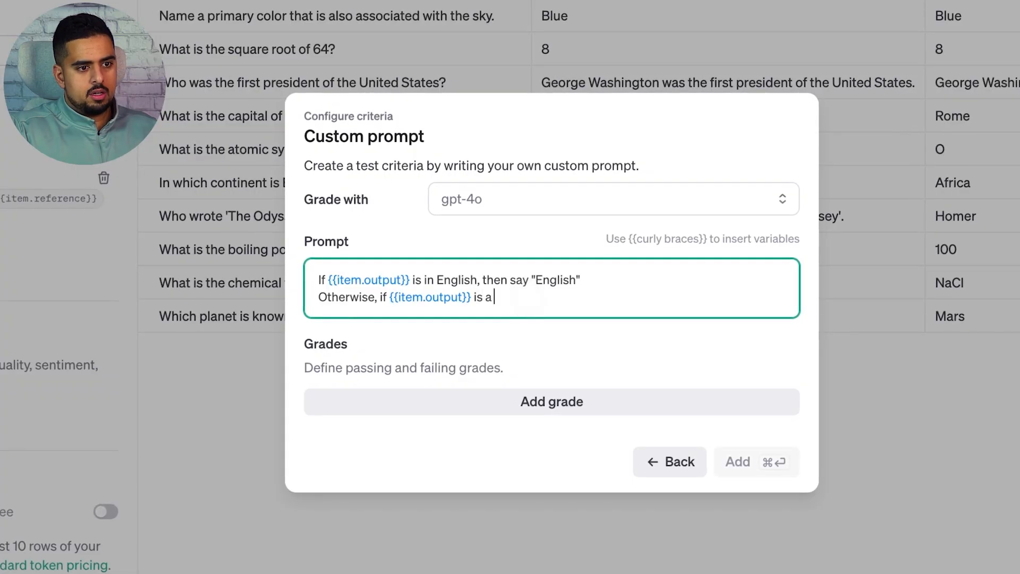
{"action": "type", "text": "number, then say \""}
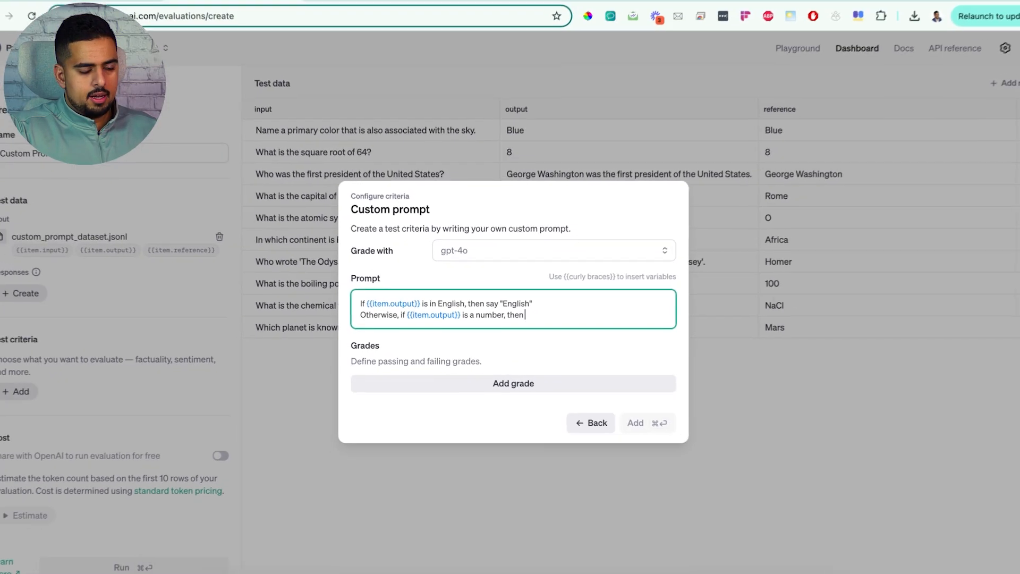
{"action": "type", "text": "Number"}
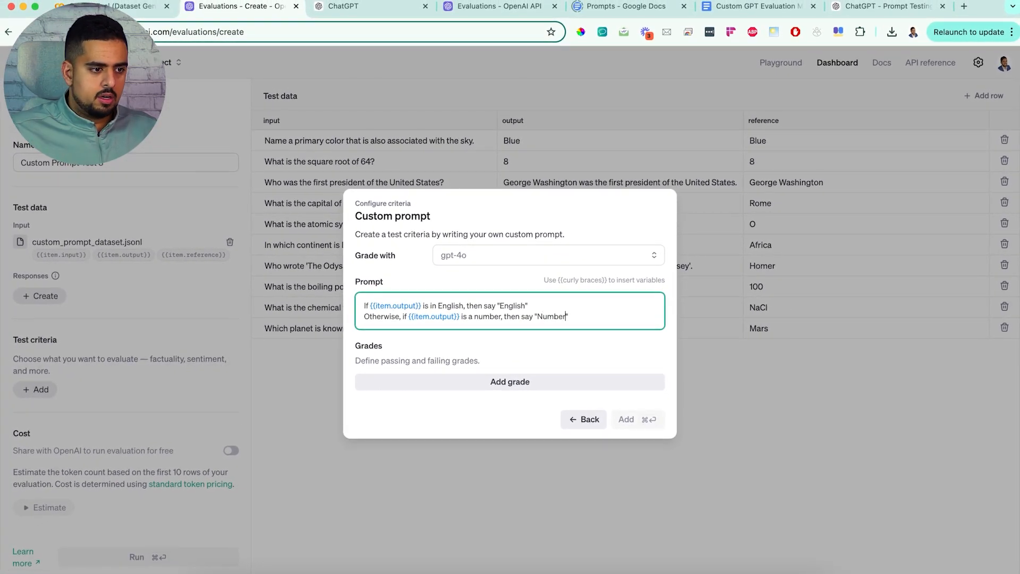
Step: Add a grade labelled English and mark it as Pass
{"action": "left_click", "coordinate": [502, 382]}
{"action": "left_click", "coordinate": [452, 378]}
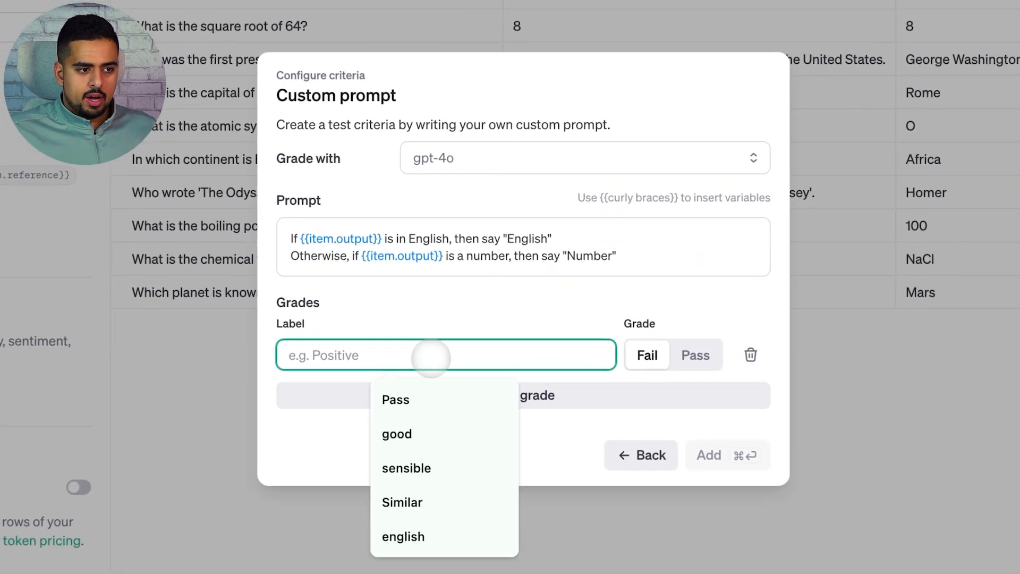
{"action": "type", "text": "English"}
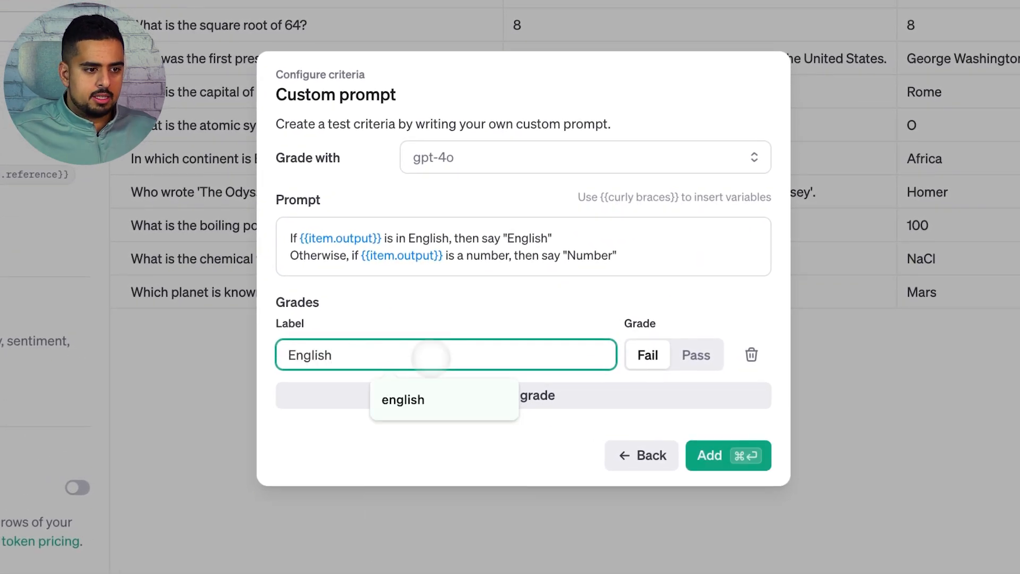
{"action": "left_click", "coordinate": [695, 355]}
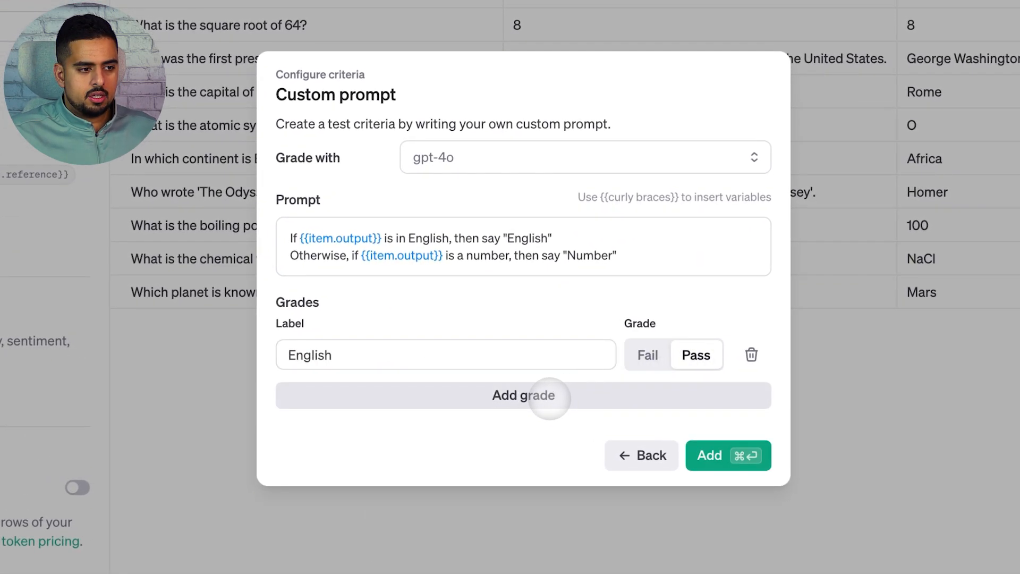
Step: Add a second grade labelled Number, left as Fail, and add the custom prompt criterion
{"action": "left_click", "coordinate": [540, 395]}
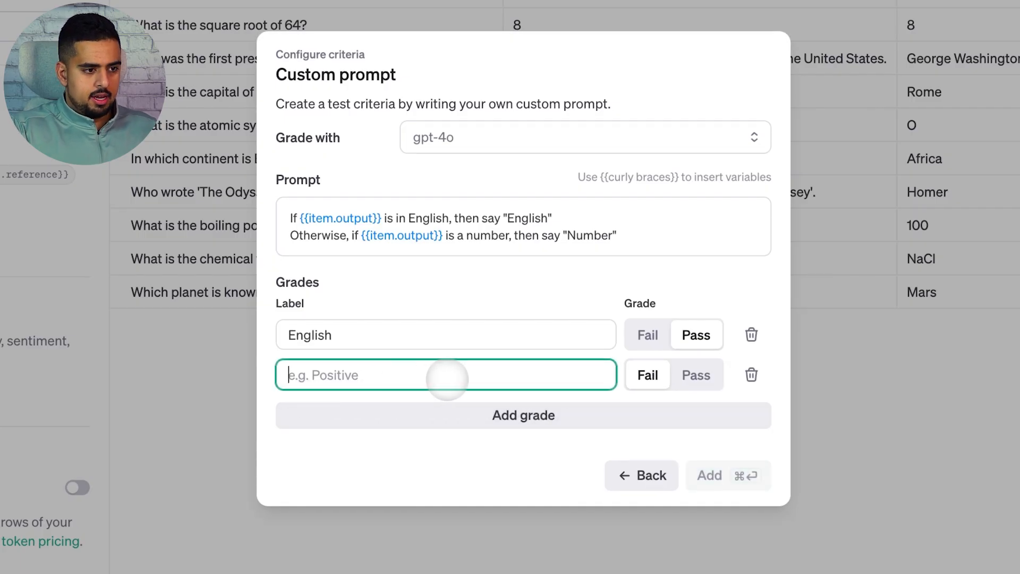
{"action": "type", "text": "Number"}
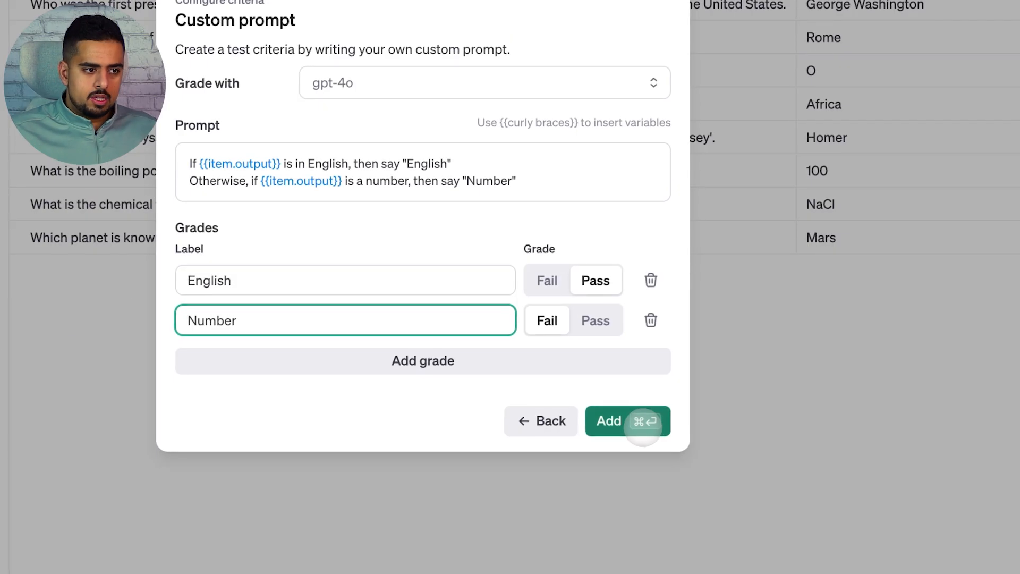
{"action": "left_click", "coordinate": [747, 475]}
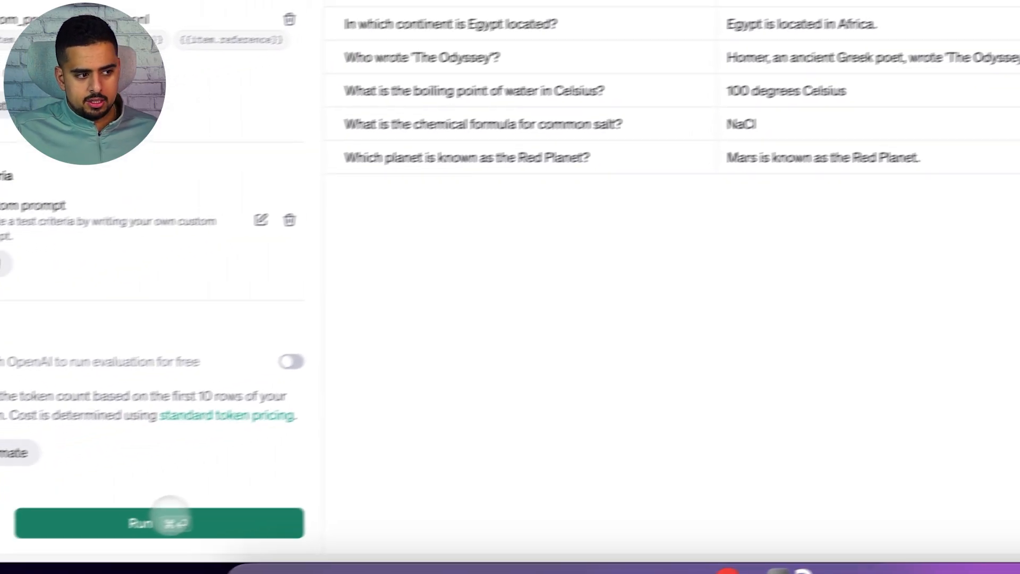
Step: Run the Custom Prompt Test 3 evaluation and open its per-row data results
{"action": "left_click", "coordinate": [167, 521]}
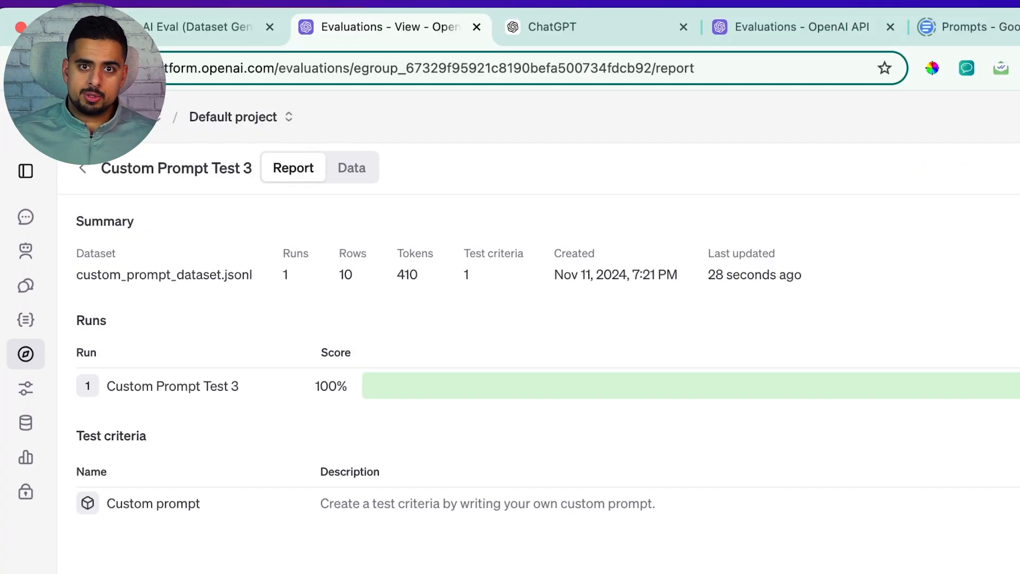
{"action": "left_click", "coordinate": [345, 167]}
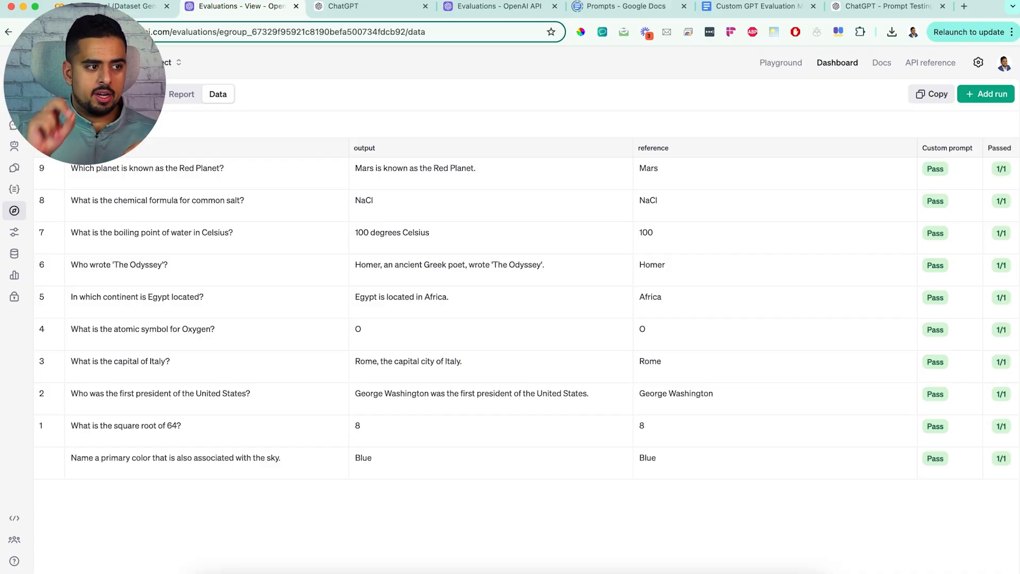
{"action": "left_click", "coordinate": [49, 94]}
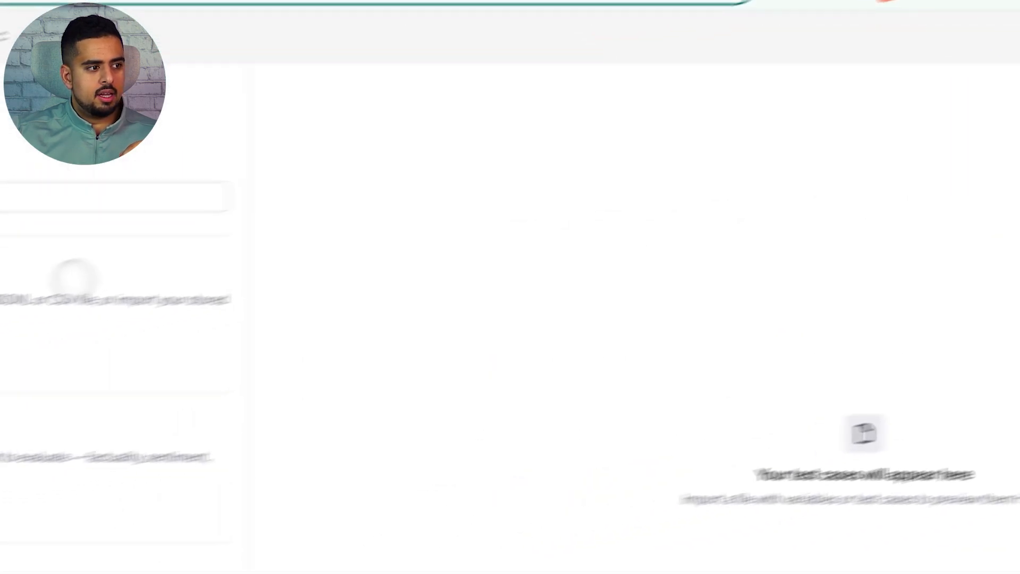
{"action": "left_click", "coordinate": [93, 310]}
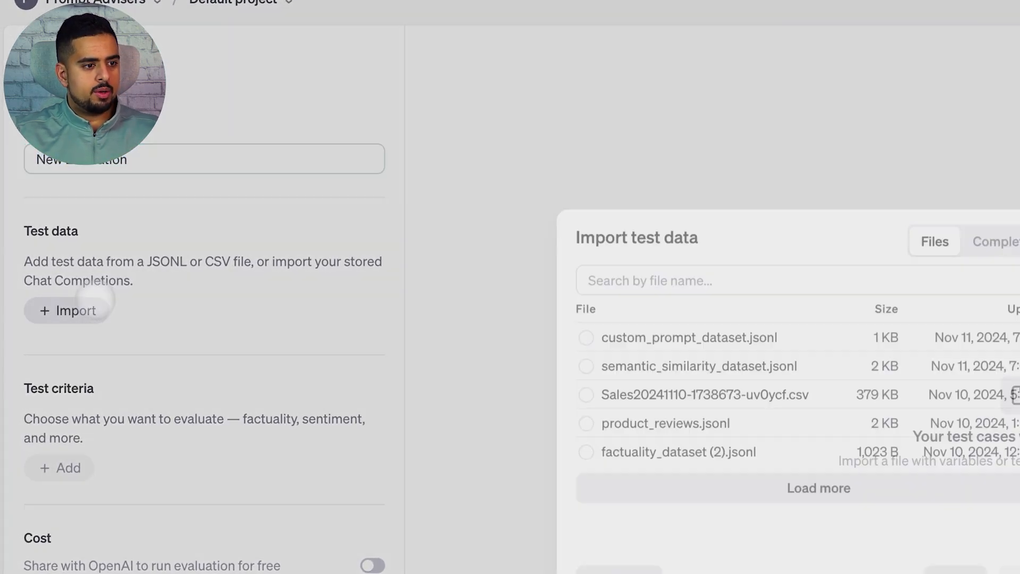
{"action": "triple_click", "coordinate": [586, 337]}
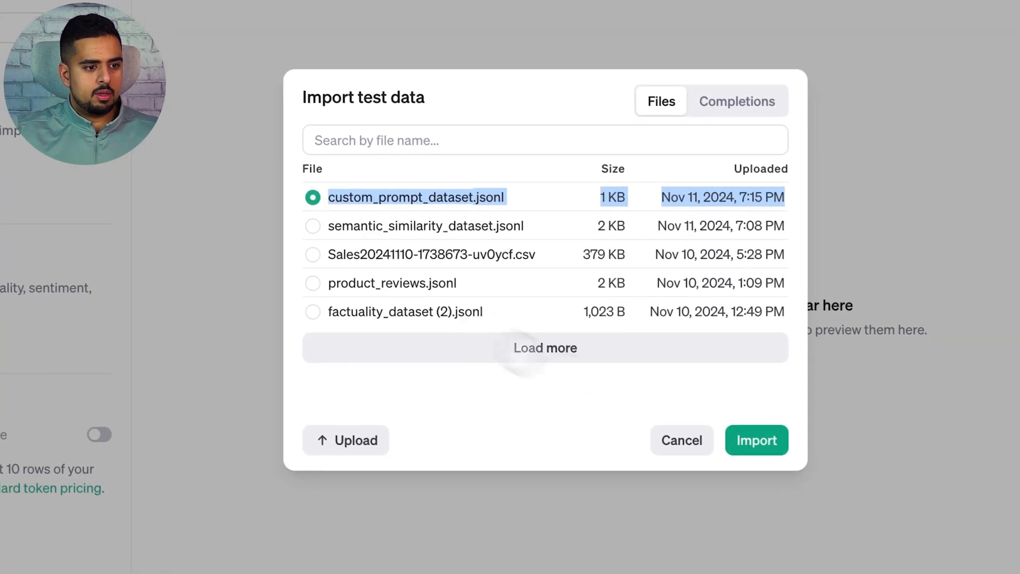
{"action": "left_click", "coordinate": [744, 438]}
{"action": "left_click", "coordinate": [10, 369]}
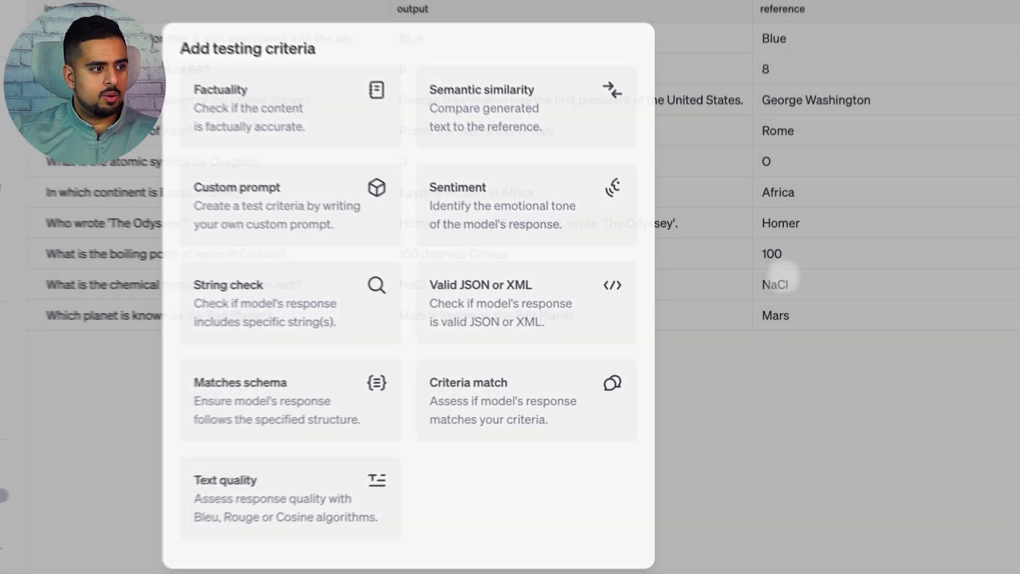
{"action": "left_click", "coordinate": [759, 303]}
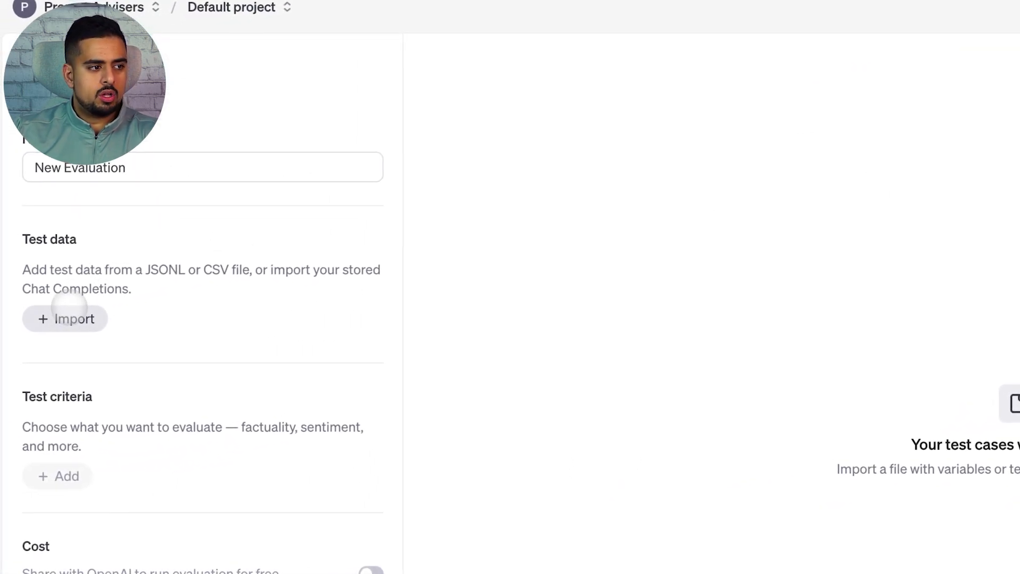
Step: Examine the product review entries defined in the Colab notebook's dataset cell
{"action": "left_click", "coordinate": [64, 318]}
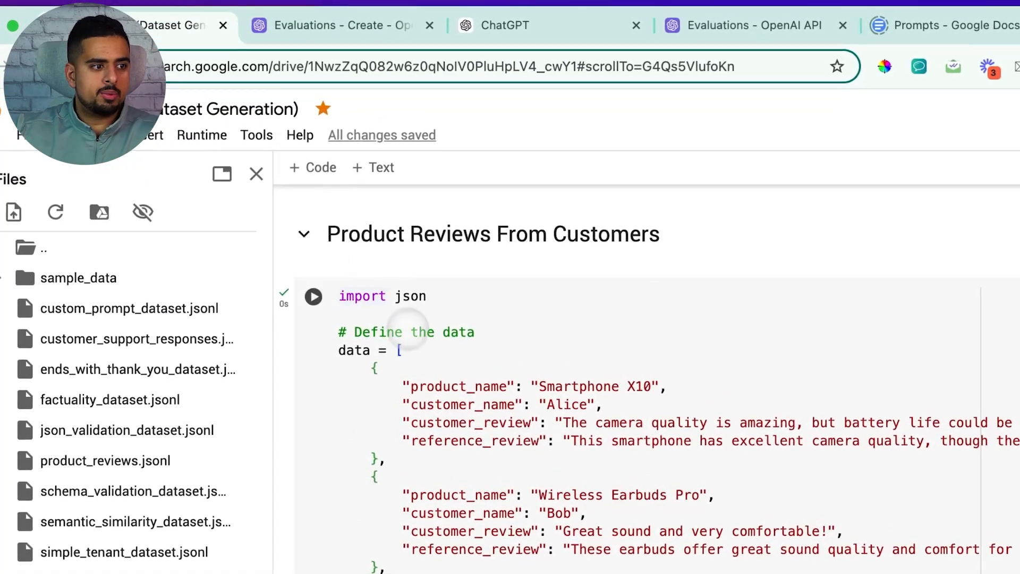
{"action": "left_click_drag", "start_coordinate": [326, 233], "coordinate": [668, 228]}
{"action": "left_click_drag", "start_coordinate": [499, 423], "coordinate": [490, 440]}
{"action": "scroll", "coordinate": [489, 433], "scroll_direction": "down", "scroll_amount": 5}
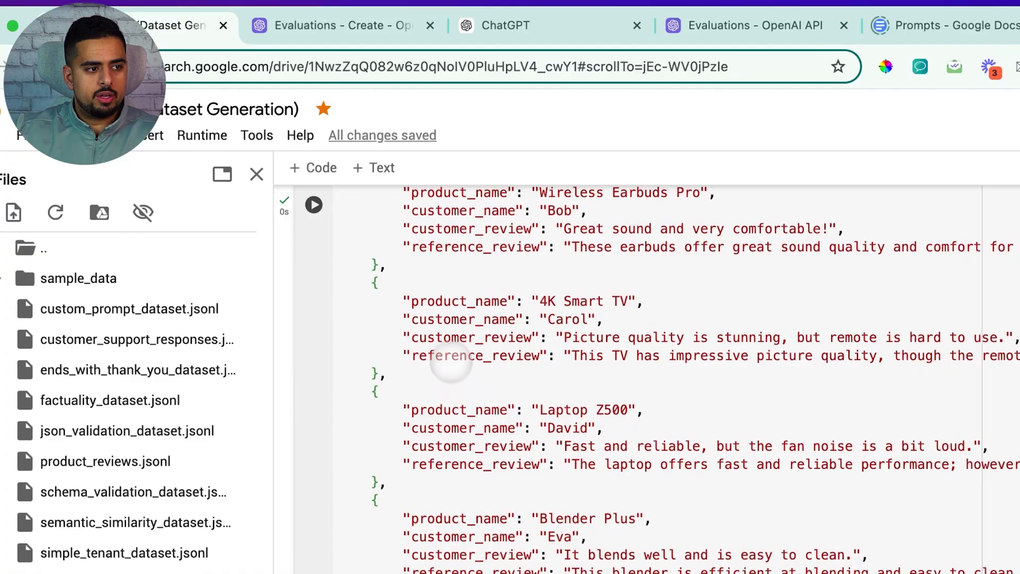
{"action": "scroll", "coordinate": [451, 364], "scroll_direction": "up", "scroll_amount": 5}
{"action": "left_click", "coordinate": [436, 369]}
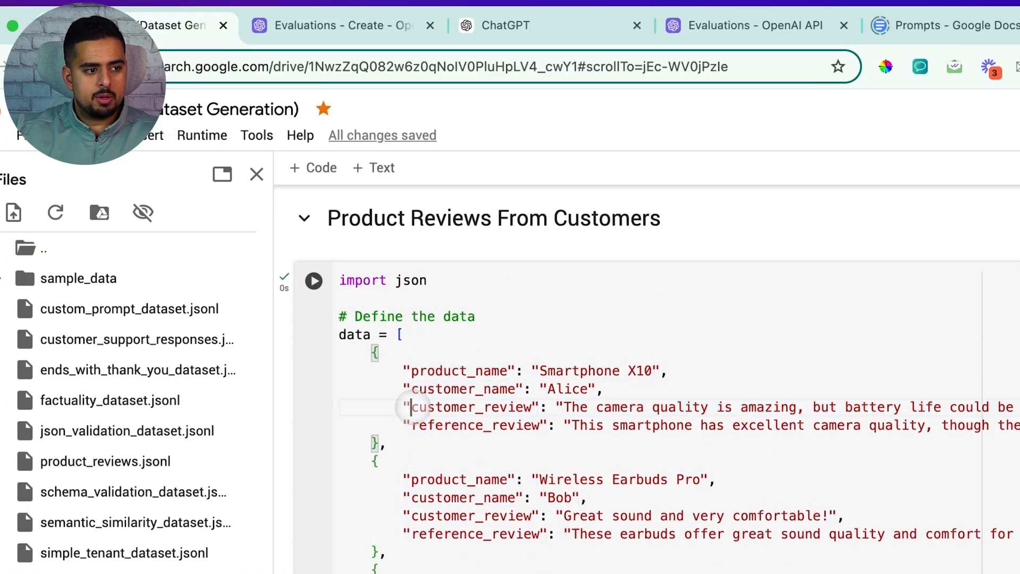
{"action": "left_click_drag", "start_coordinate": [411, 407], "coordinate": [523, 407]}
{"action": "left_click_drag", "start_coordinate": [405, 425], "coordinate": [533, 425]}
{"action": "left_click", "coordinate": [539, 425]}
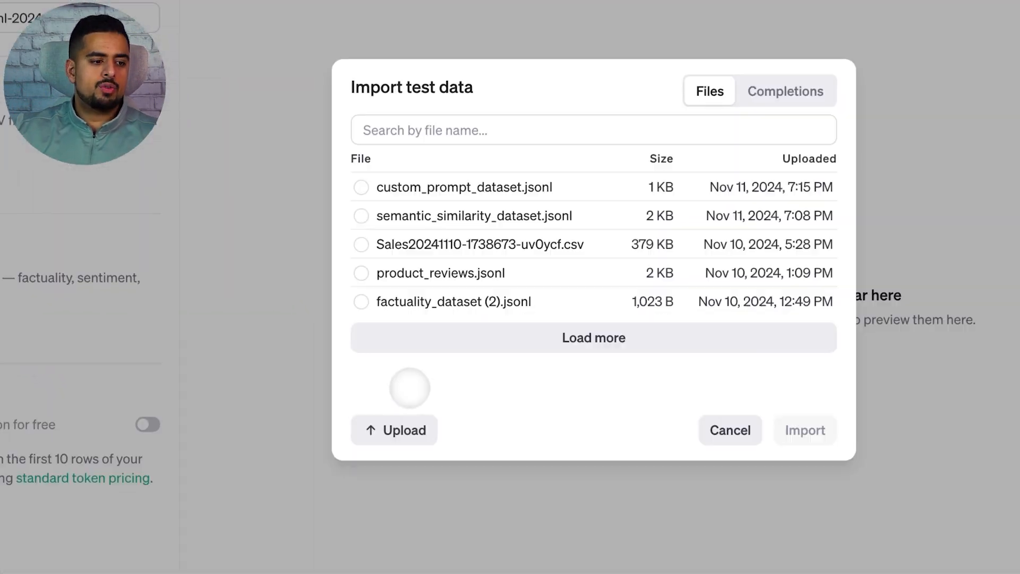
Step: Upload product_reviews.jsonl from the jsonl files folder and import it as test data
{"action": "left_click", "coordinate": [394, 428]}
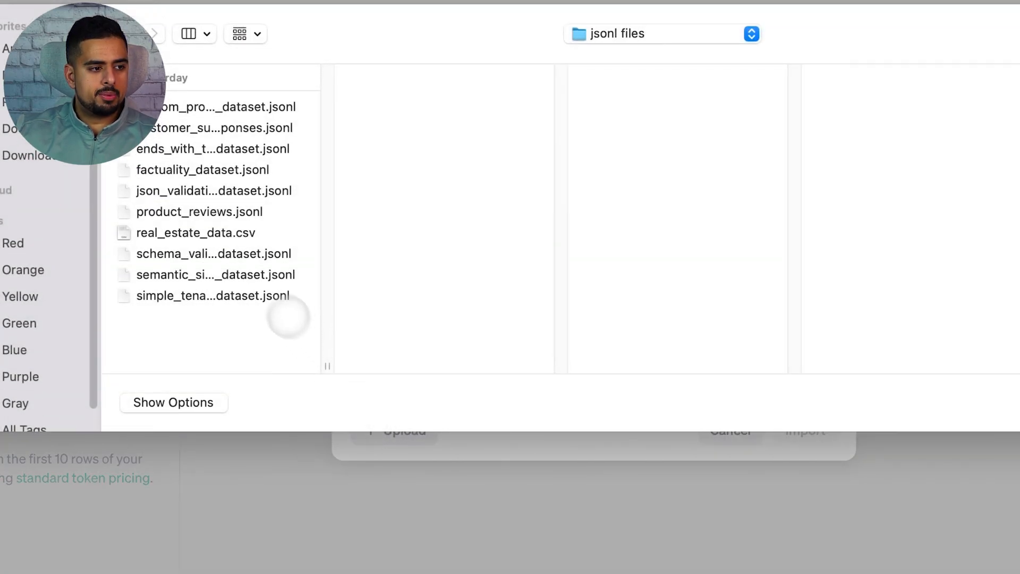
{"action": "left_click", "coordinate": [228, 212]}
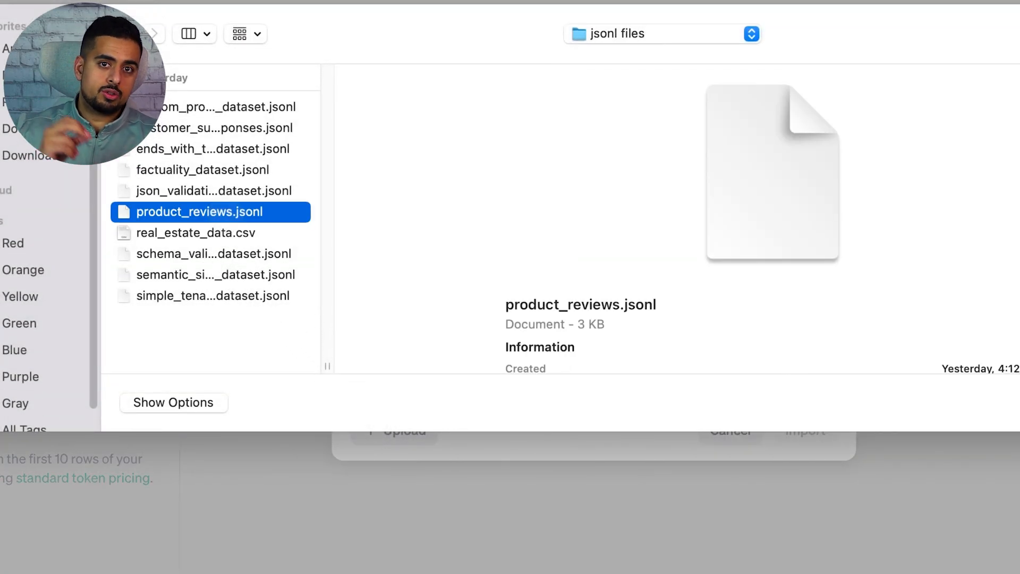
{"action": "double_click", "coordinate": [226, 212]}
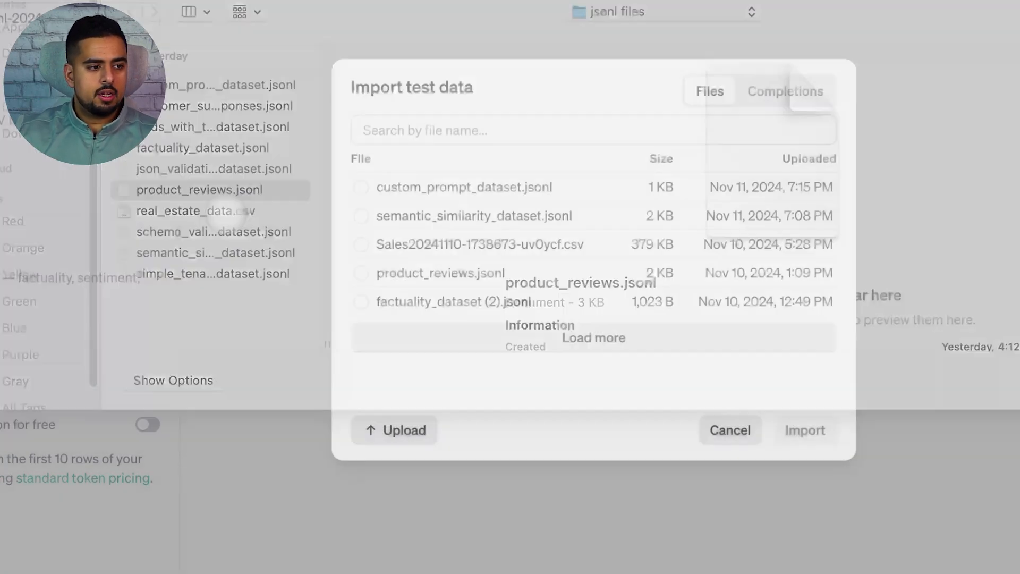
{"action": "left_click", "coordinate": [801, 432]}
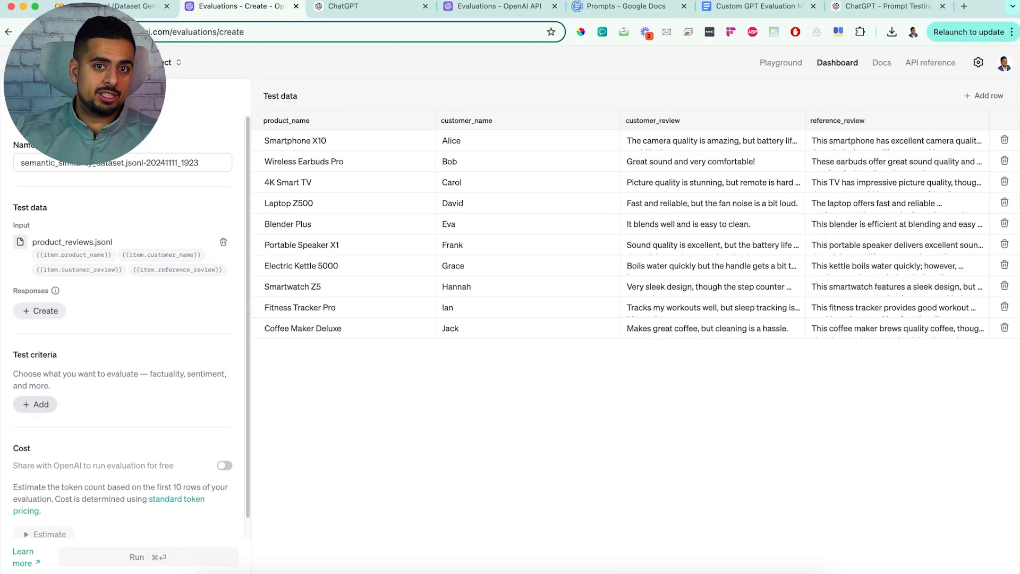
Step: Add a Sentiment criterion assessing {{item.customer_review}} with Neutral as the passing grade
{"action": "left_click", "coordinate": [35, 404]}
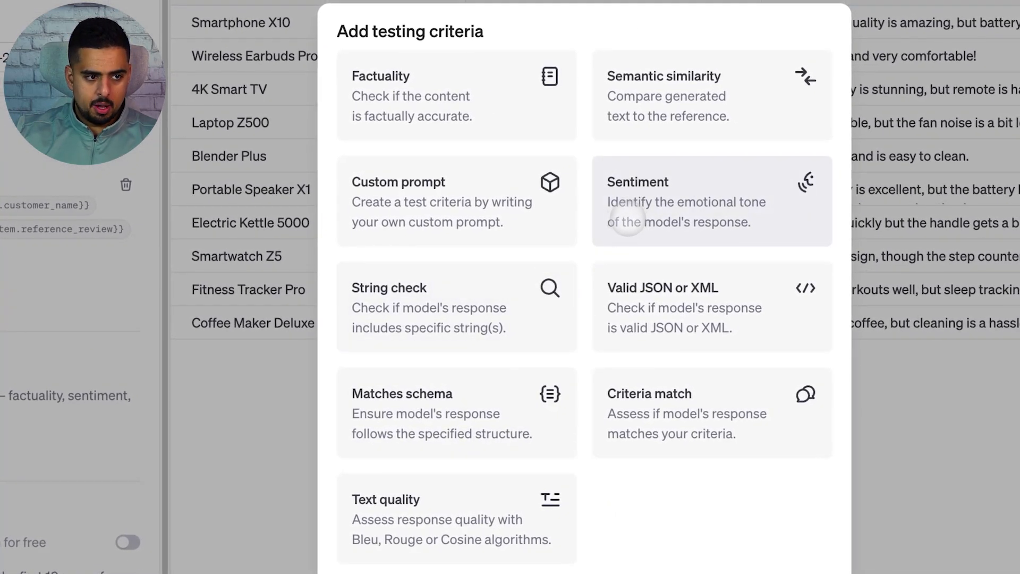
{"action": "left_click", "coordinate": [638, 215]}
{"action": "left_click", "coordinate": [537, 312]}
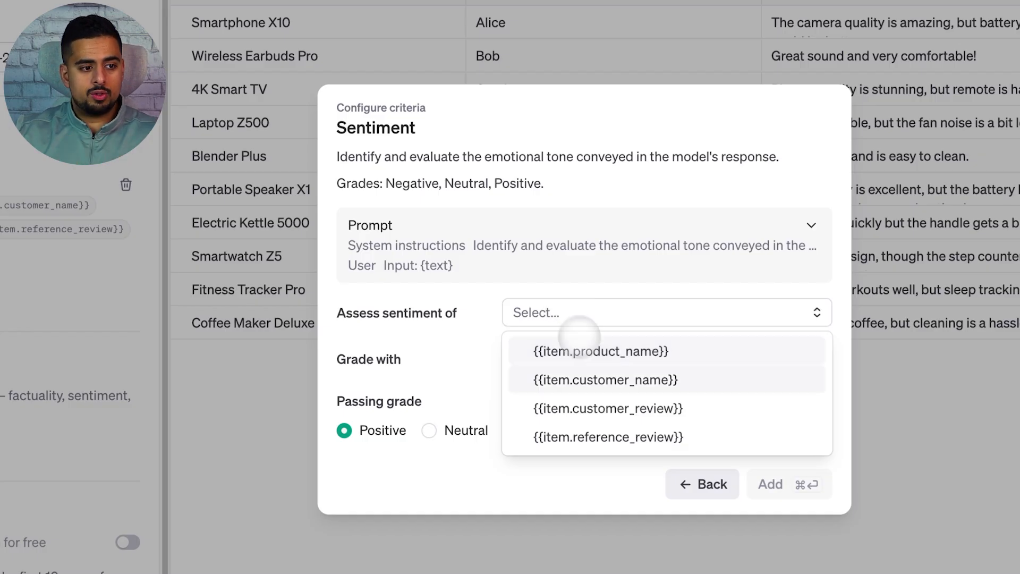
{"action": "left_click", "coordinate": [610, 408]}
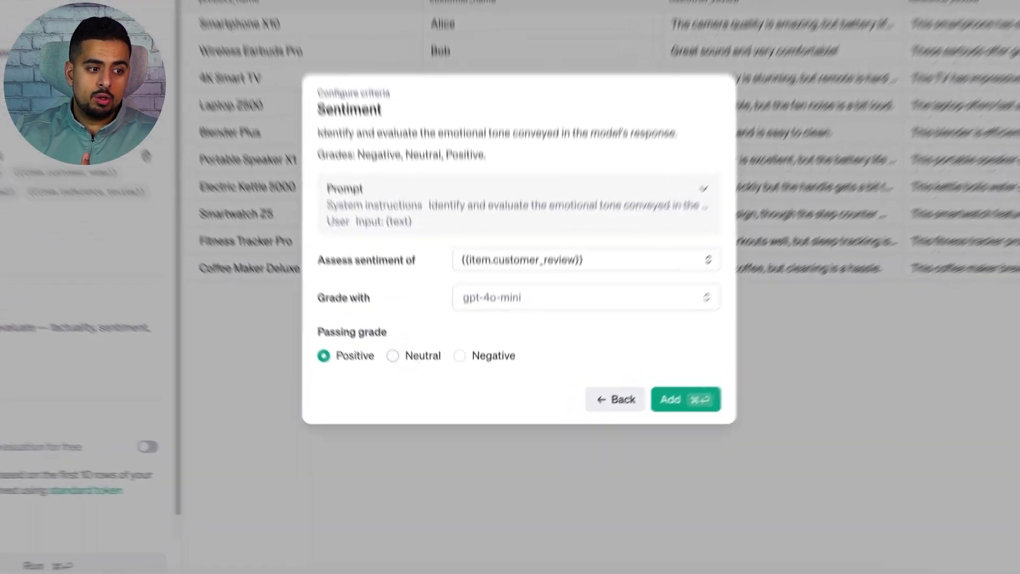
{"action": "left_click", "coordinate": [419, 396]}
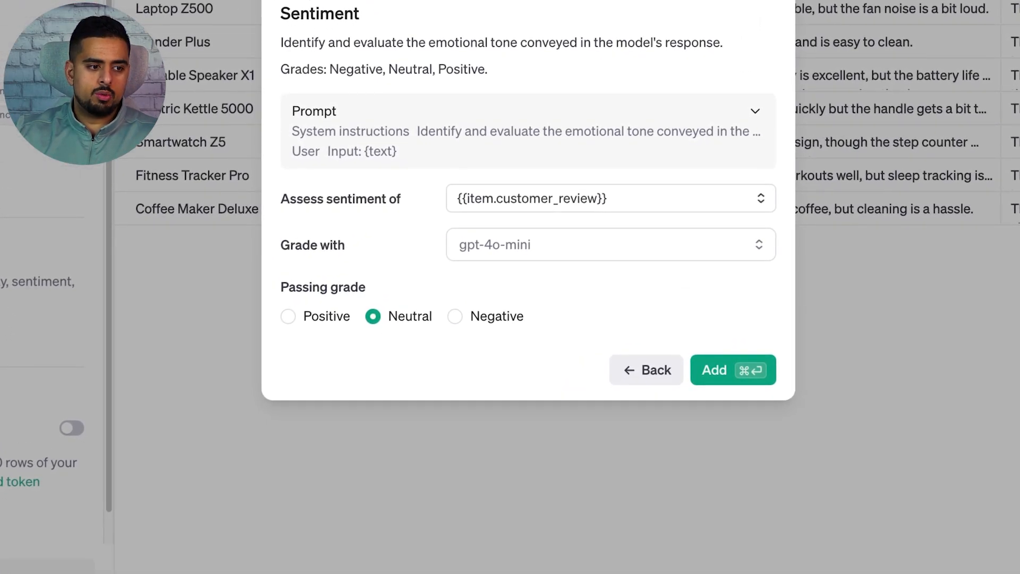
{"action": "left_click", "coordinate": [749, 370]}
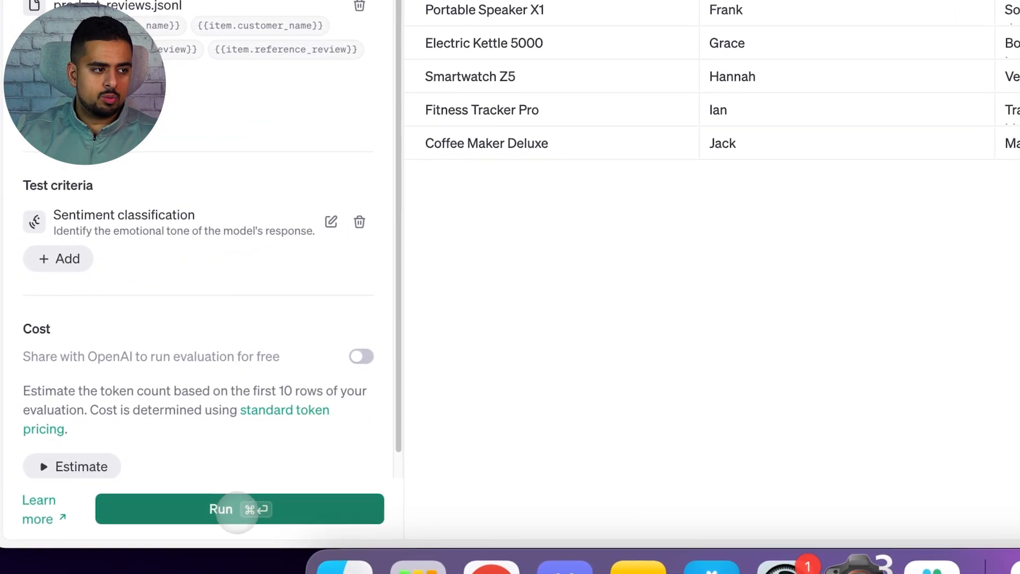
Step: Run the Neutral sentiment evaluation and open its row-level data results
{"action": "left_click", "coordinate": [236, 509]}
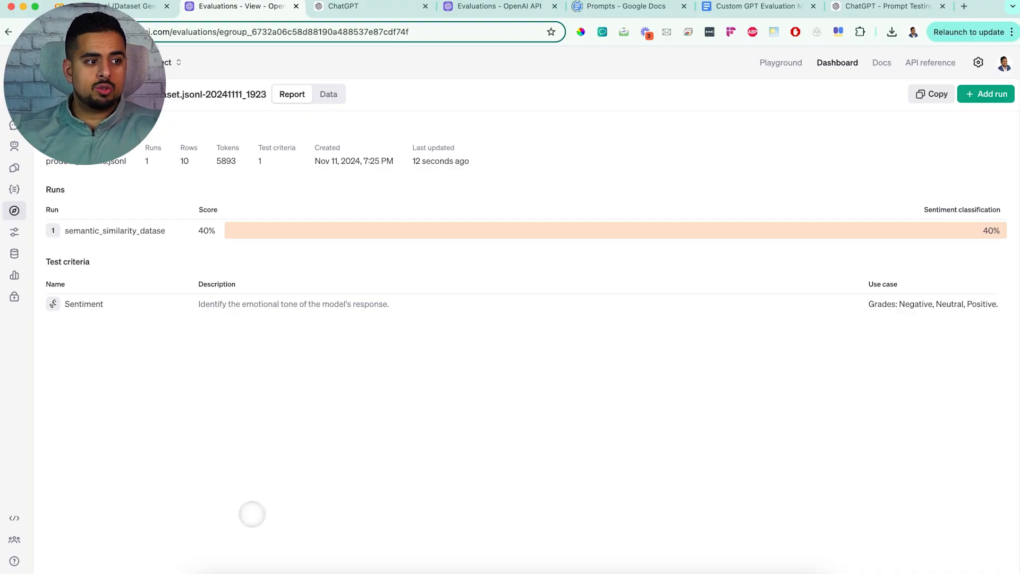
{"action": "left_click", "coordinate": [326, 95]}
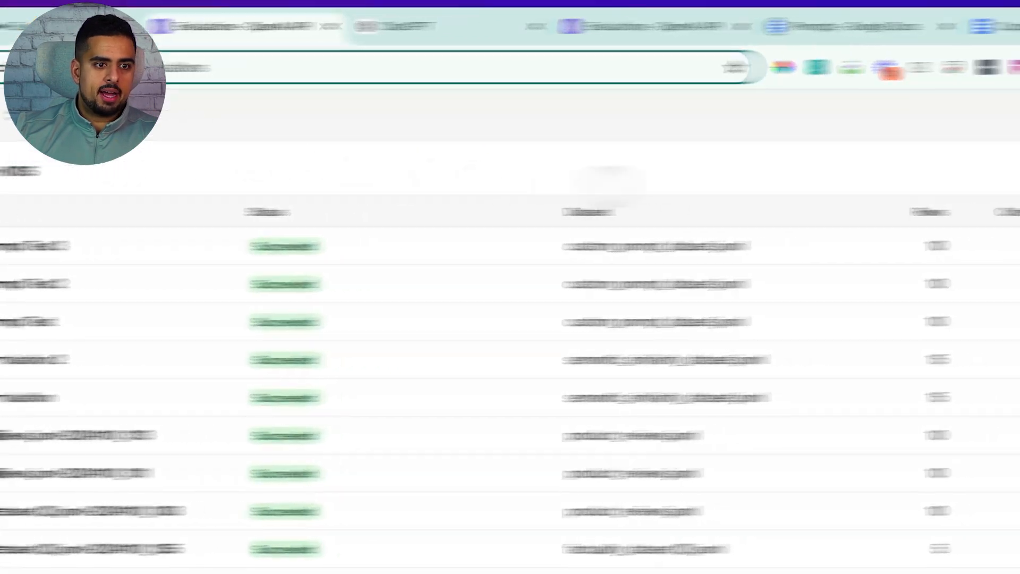
Step: Import the stored product_reviews.jsonl file as test data in a new evaluation
{"action": "left_click", "coordinate": [64, 326]}
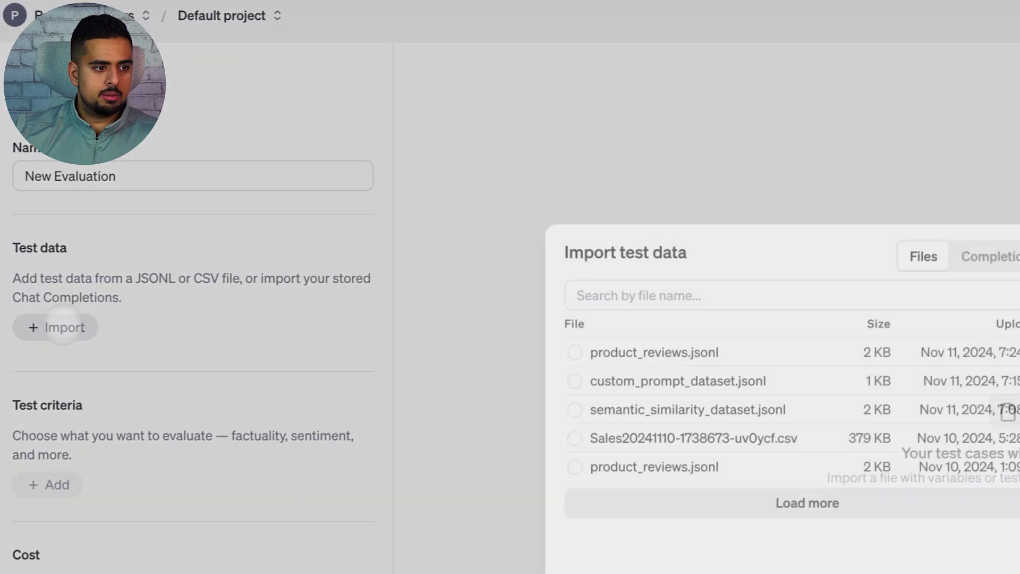
{"action": "left_click", "coordinate": [309, 205]}
{"action": "left_click", "coordinate": [752, 447]}
Step: Add a Sentiment criterion on {{item.customer_review}} graded with gpt-4o-mini, with Negative as the passing grade
{"action": "left_click", "coordinate": [46, 418]}
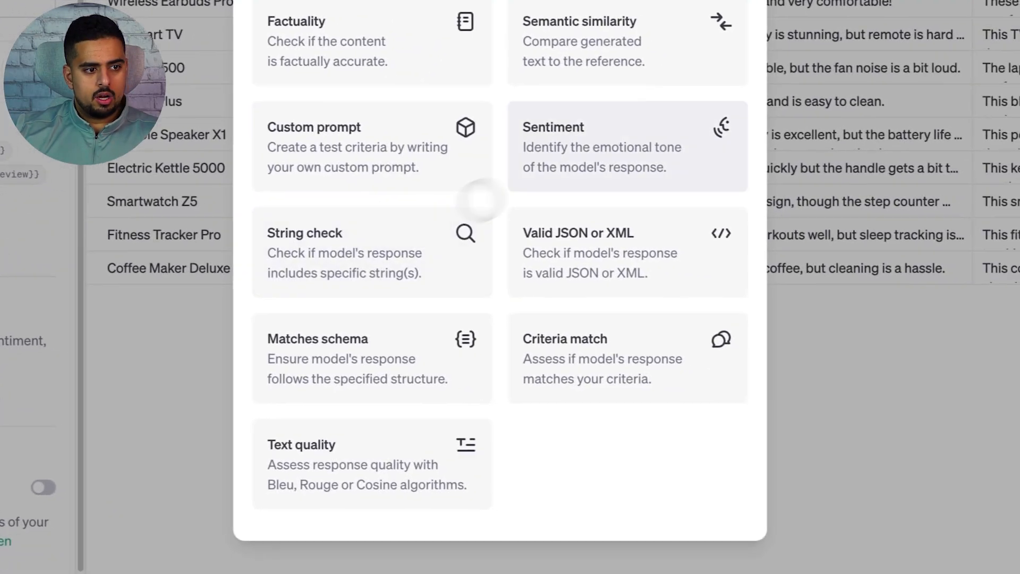
{"action": "left_click", "coordinate": [510, 188]}
{"action": "left_click", "coordinate": [412, 256]}
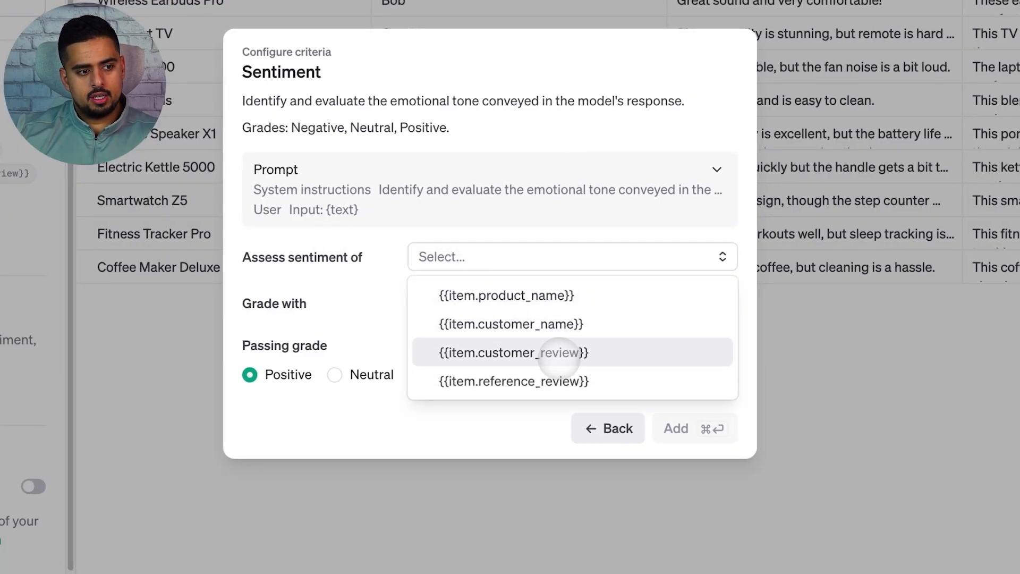
{"action": "left_click", "coordinate": [562, 355]}
{"action": "left_click", "coordinate": [514, 299]}
{"action": "left_click", "coordinate": [470, 372]}
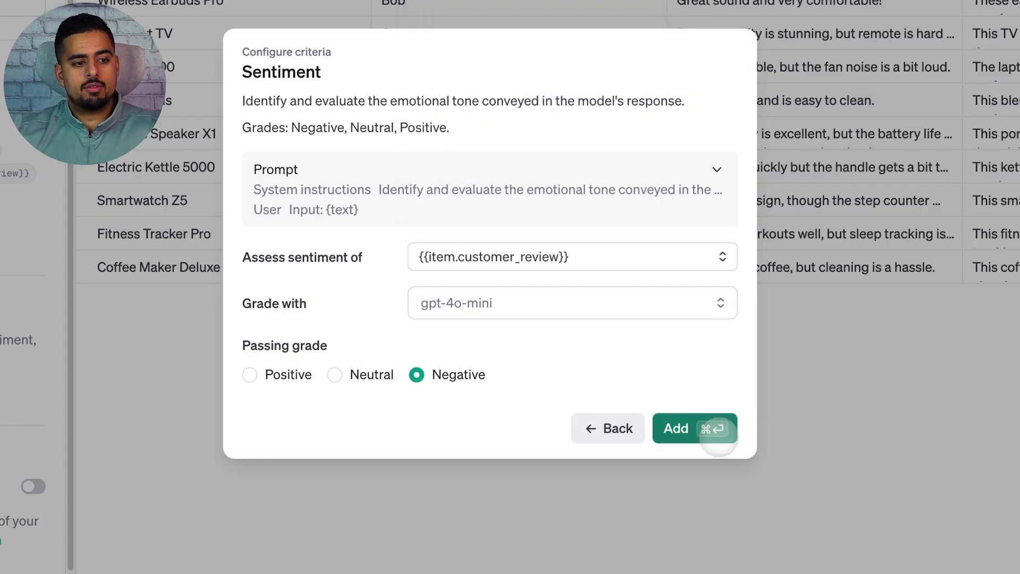
{"action": "left_click", "coordinate": [718, 435]}
Step: Run the Negative sentiment evaluation and open its row-level data results
{"action": "left_click", "coordinate": [205, 519]}
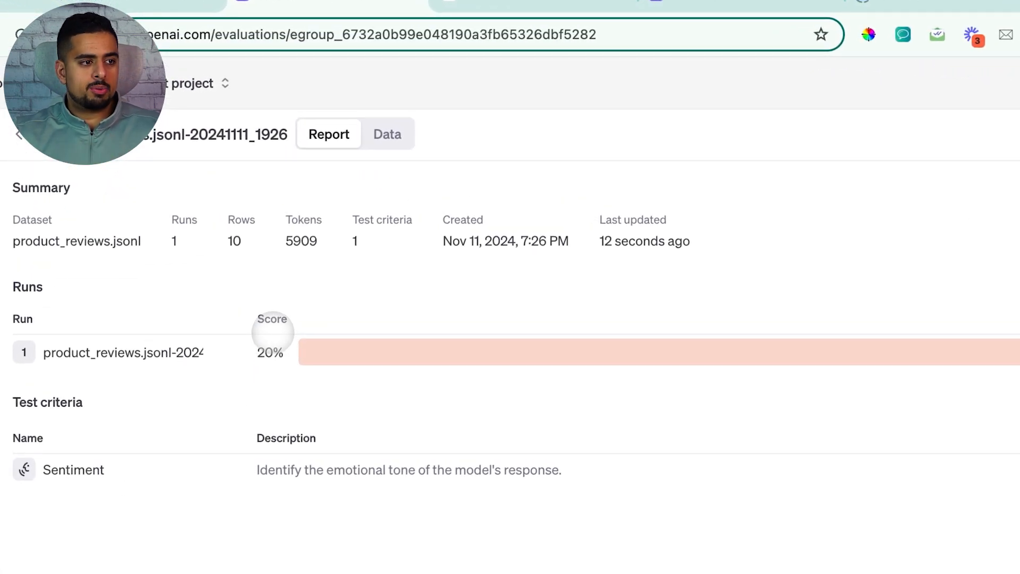
{"action": "left_click", "coordinate": [403, 130]}
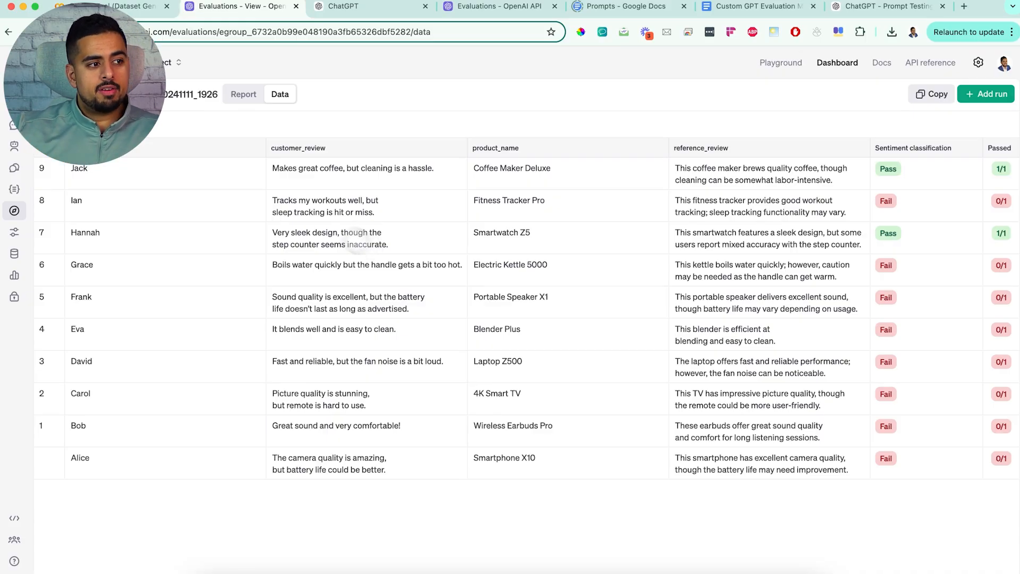
Step: Create another new evaluation and import the stored product_reviews.jsonl file as its test data
{"action": "left_click", "coordinate": [52, 95]}
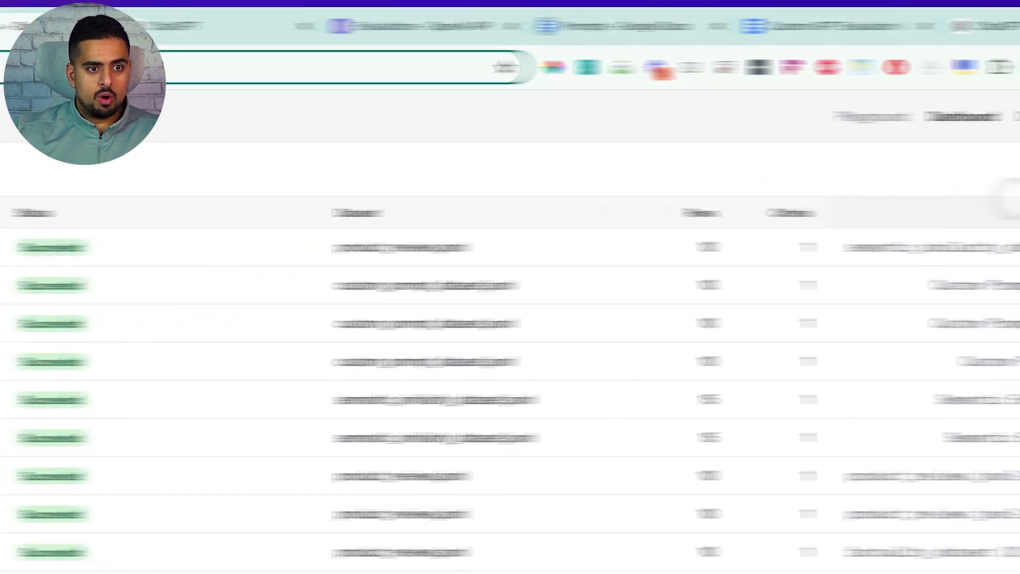
{"action": "left_click", "coordinate": [980, 96]}
{"action": "left_click", "coordinate": [39, 334]}
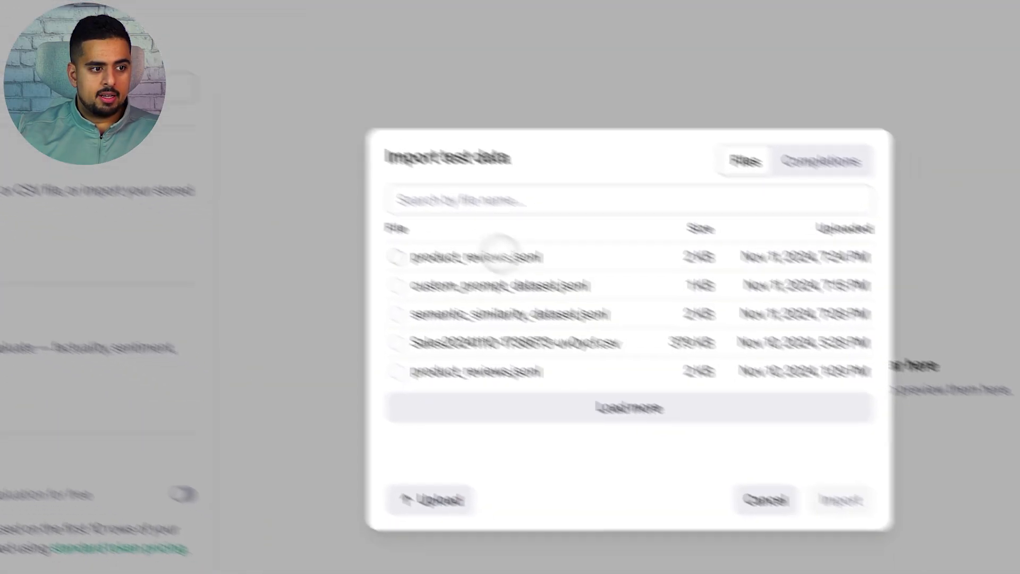
{"action": "left_click", "coordinate": [500, 254]}
{"action": "left_click", "coordinate": [841, 500]}
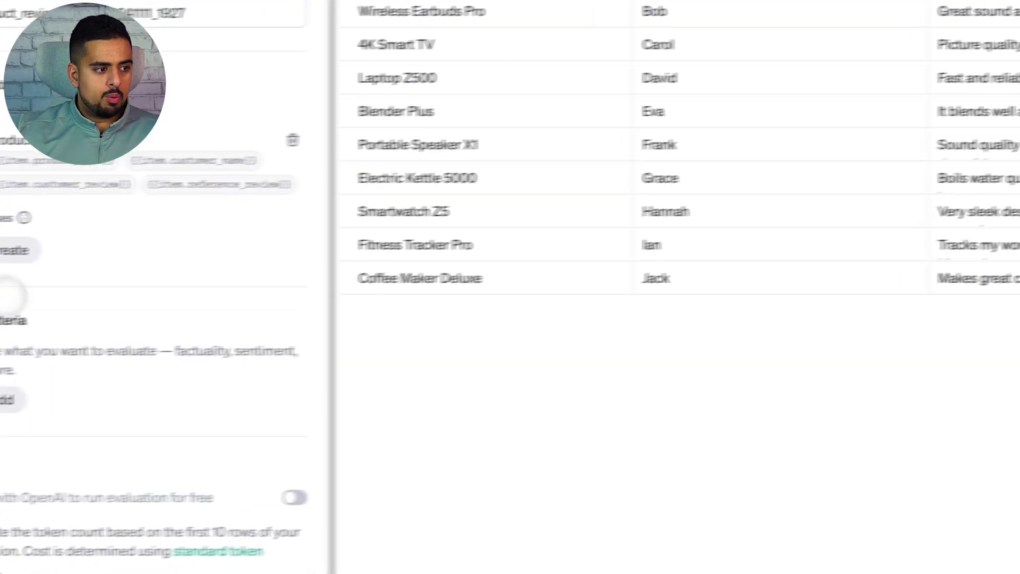
Step: Add a Sentiment criterion on {{item.customer_review}} graded with gpt-4o, with Negative as the passing grade
{"action": "left_click", "coordinate": [73, 388]}
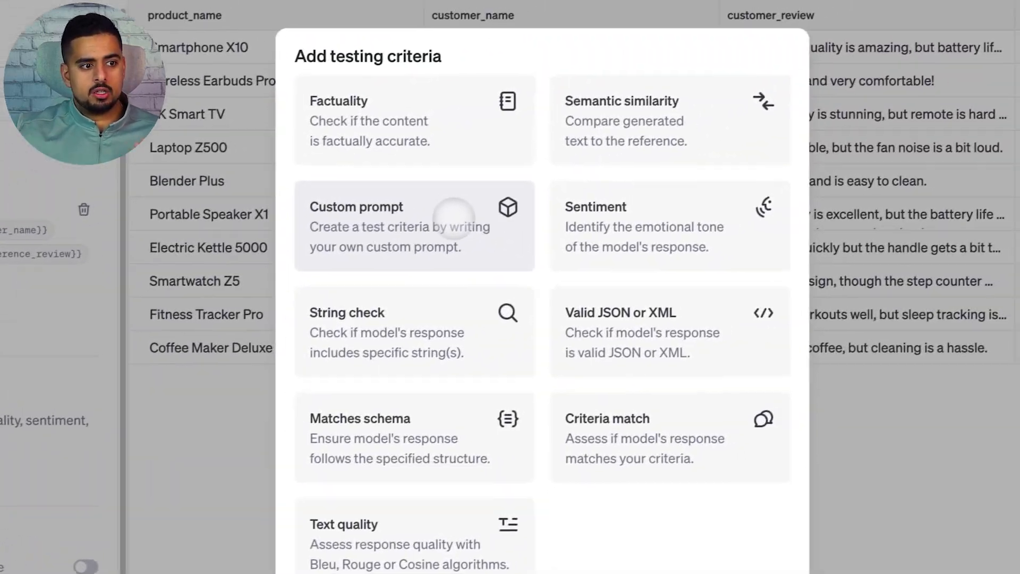
{"action": "left_click", "coordinate": [931, 135]}
{"action": "left_click", "coordinate": [528, 338]}
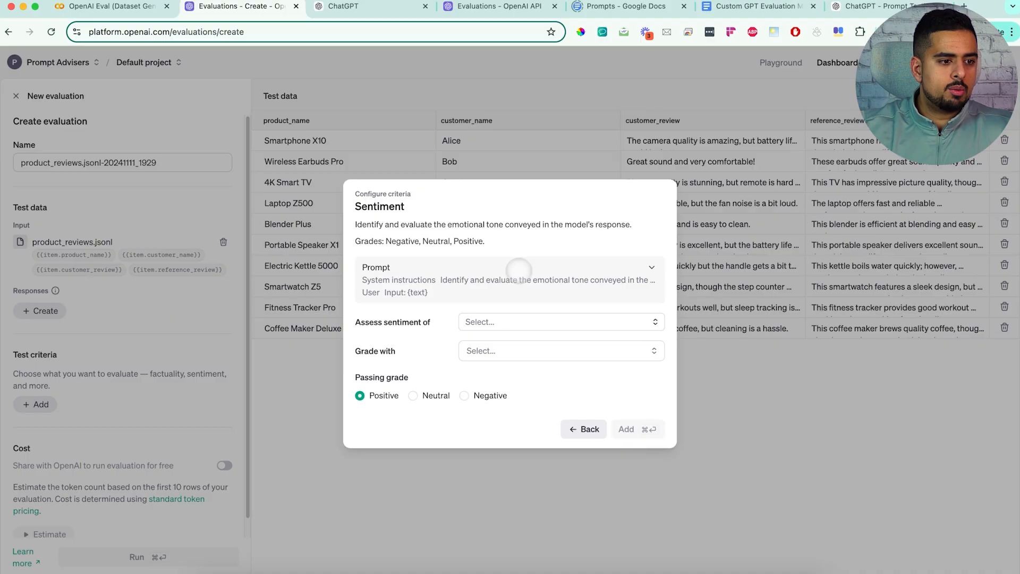
{"action": "left_click", "coordinate": [501, 313]}
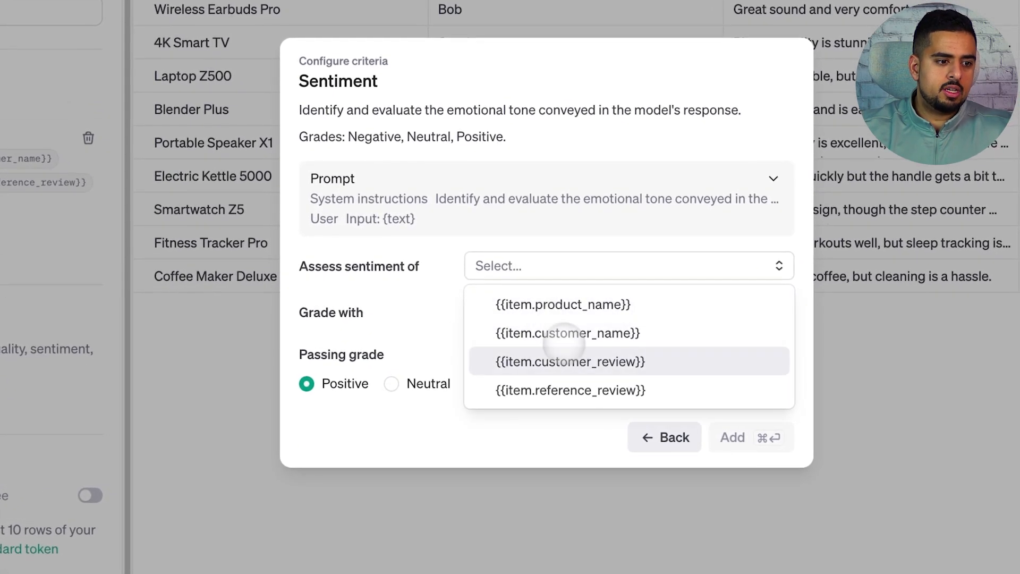
{"action": "left_click", "coordinate": [531, 375]}
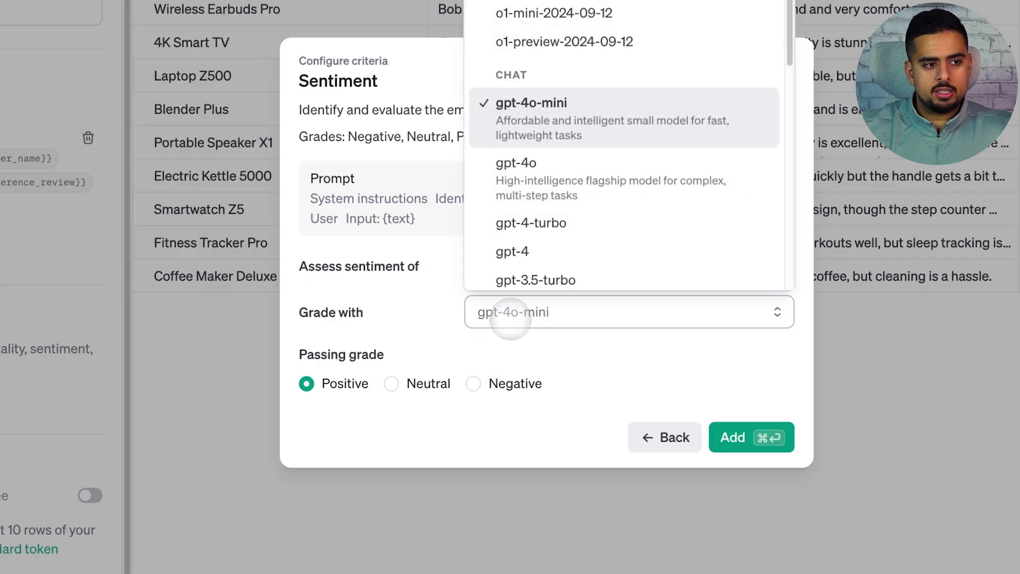
{"action": "left_click", "coordinate": [534, 184]}
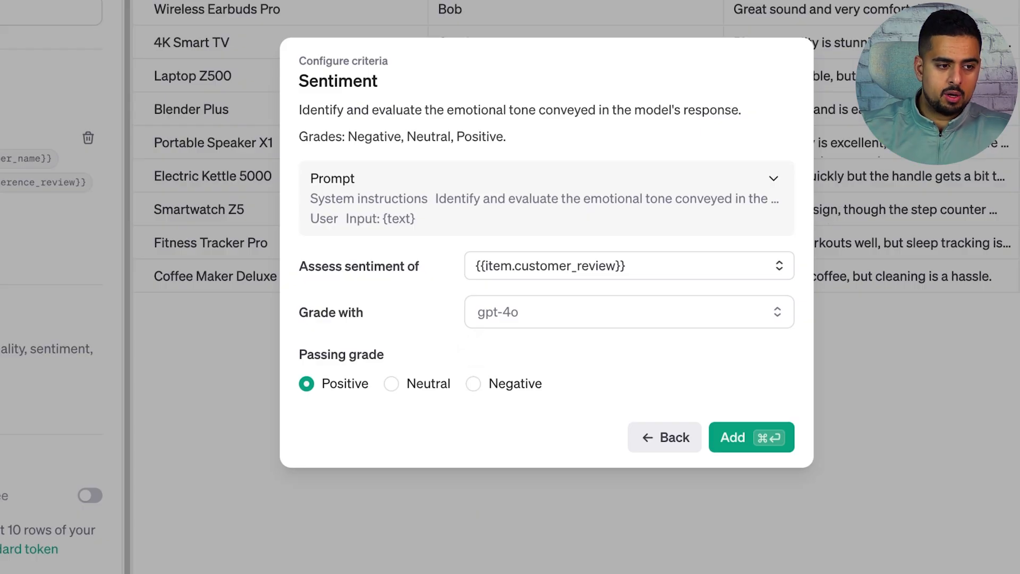
{"action": "left_click", "coordinate": [472, 383]}
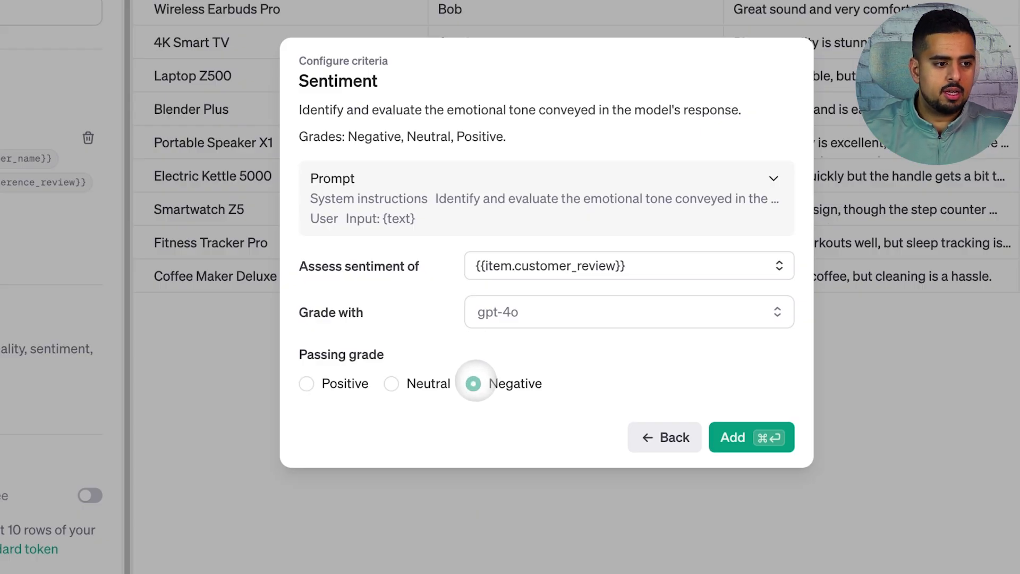
{"action": "left_click", "coordinate": [746, 437]}
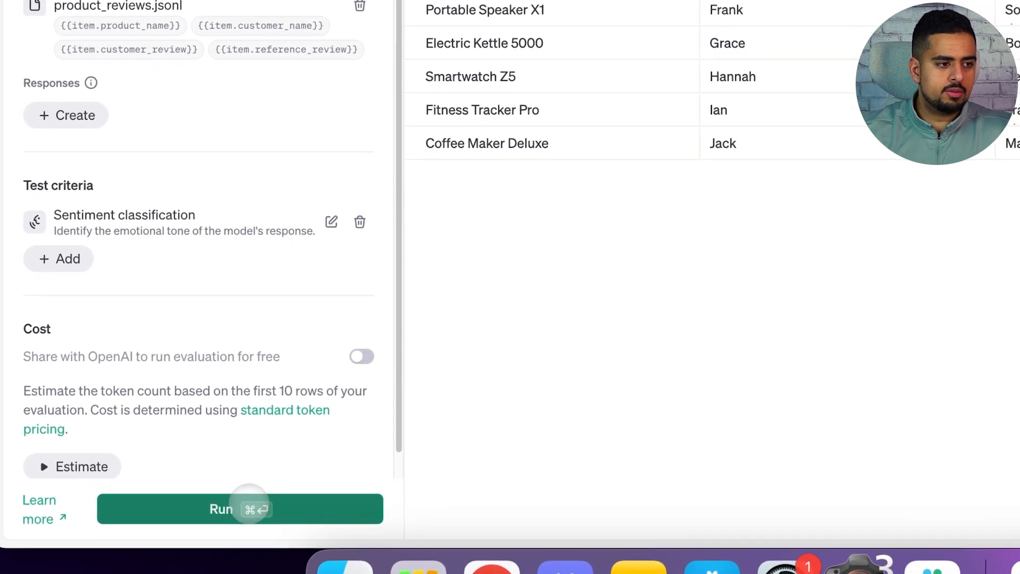
Step: Run the Negative sentiment evaluation and open its row-level data results
{"action": "left_click", "coordinate": [249, 508]}
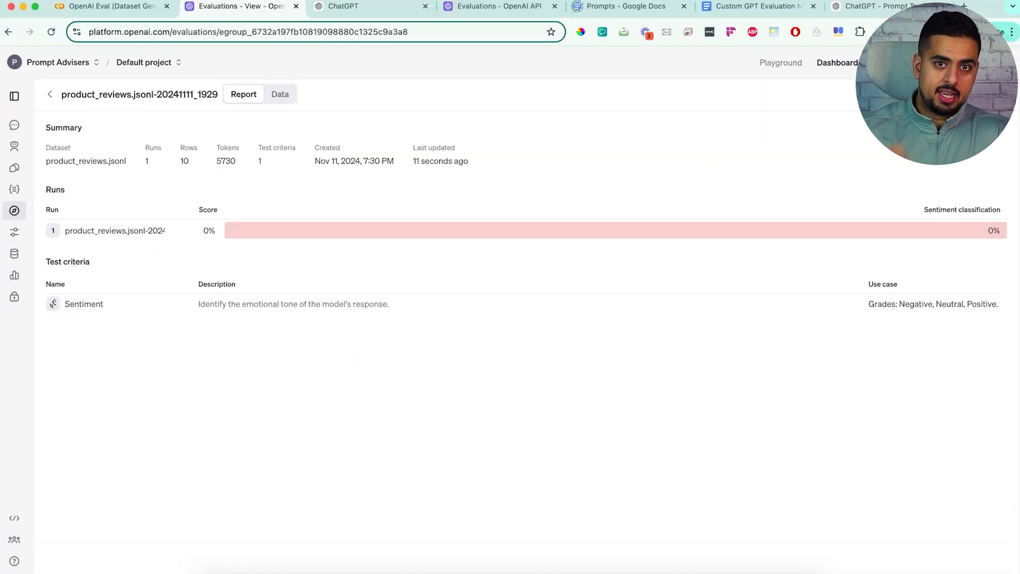
{"action": "left_click", "coordinate": [280, 94]}
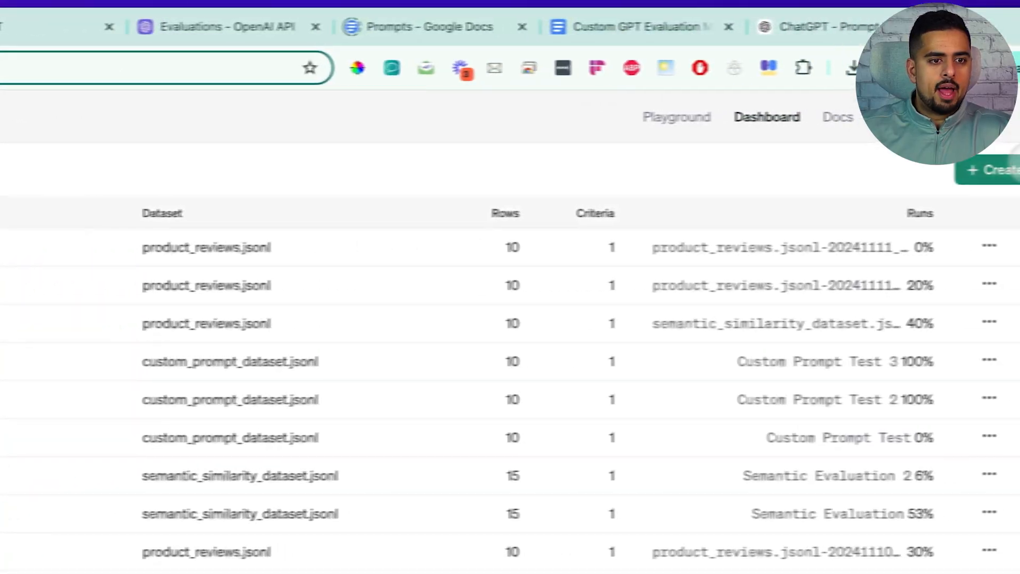
Step: Review the code and printed output that generate ends_with_thank_you_dataset.jsonl in the Colab notebook
{"action": "left_click", "coordinate": [50, 333]}
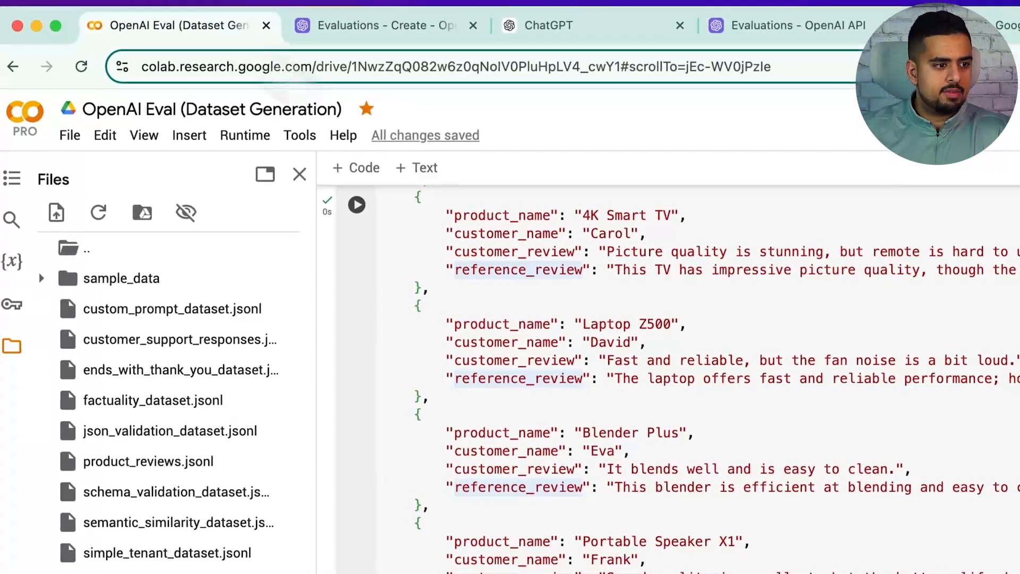
{"action": "scroll", "coordinate": [455, 387], "scroll_direction": "down", "scroll_amount": 10}
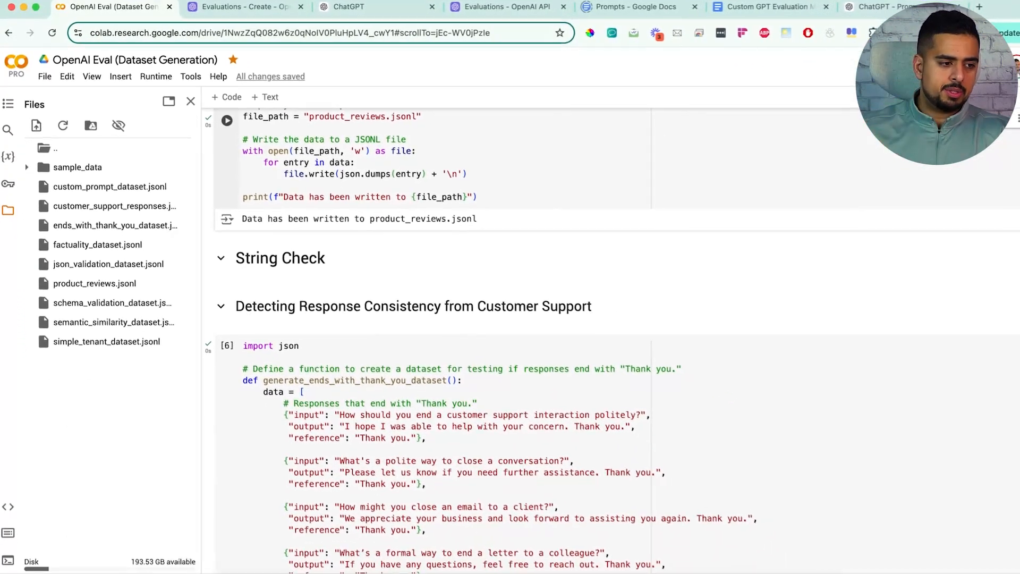
{"action": "scroll", "coordinate": [298, 263], "scroll_direction": "down", "scroll_amount": 5}
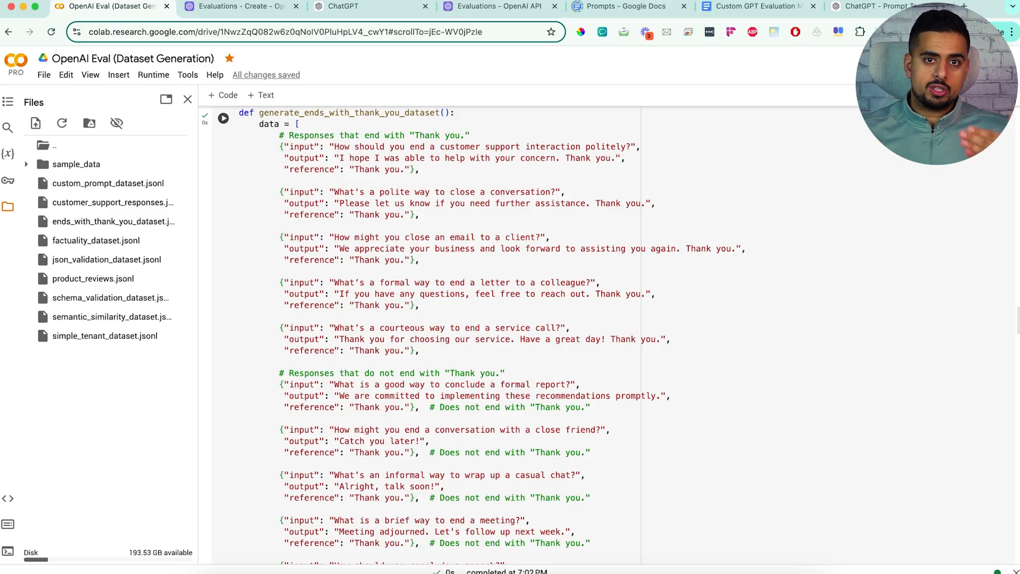
{"action": "left_click_drag", "start_coordinate": [334, 146], "coordinate": [523, 147]}
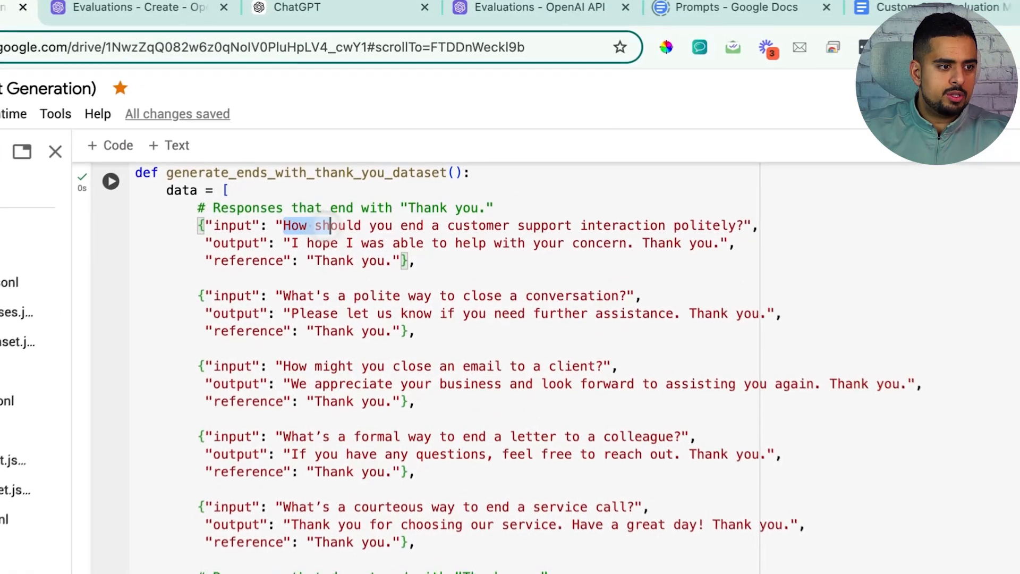
{"action": "left_click_drag", "start_coordinate": [581, 232], "coordinate": [745, 231]}
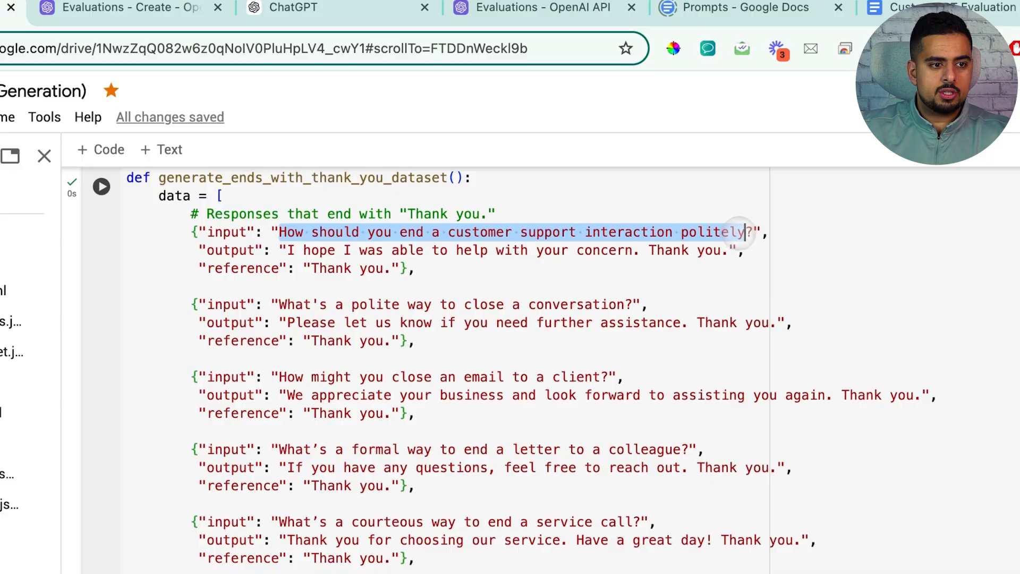
{"action": "left_click", "coordinate": [569, 250]}
{"action": "left_click_drag", "start_coordinate": [287, 250], "coordinate": [744, 247]}
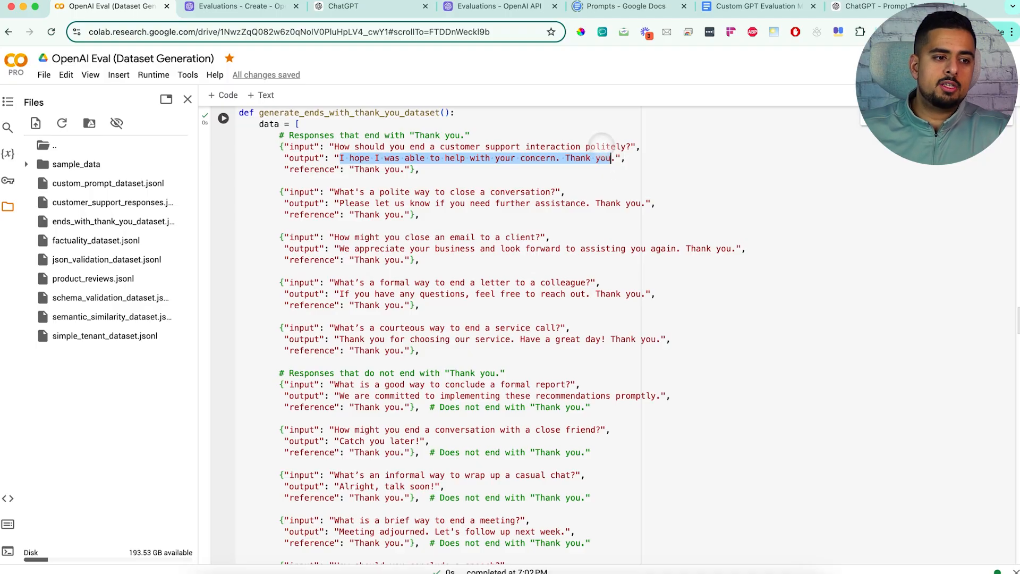
{"action": "scroll", "coordinate": [571, 255], "scroll_direction": "down", "scroll_amount": 5}
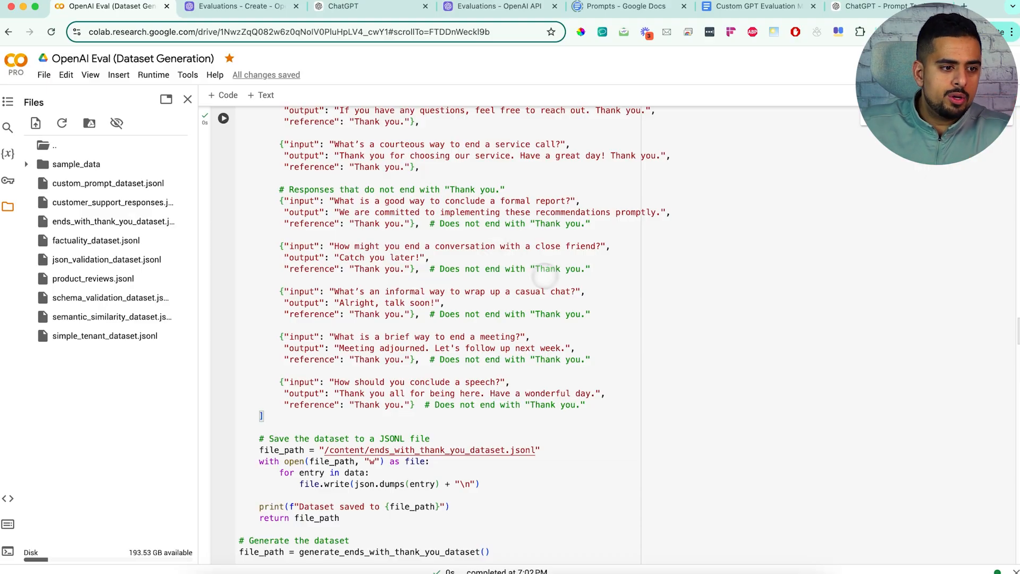
{"action": "left_click_drag", "start_coordinate": [591, 269], "coordinate": [431, 269]}
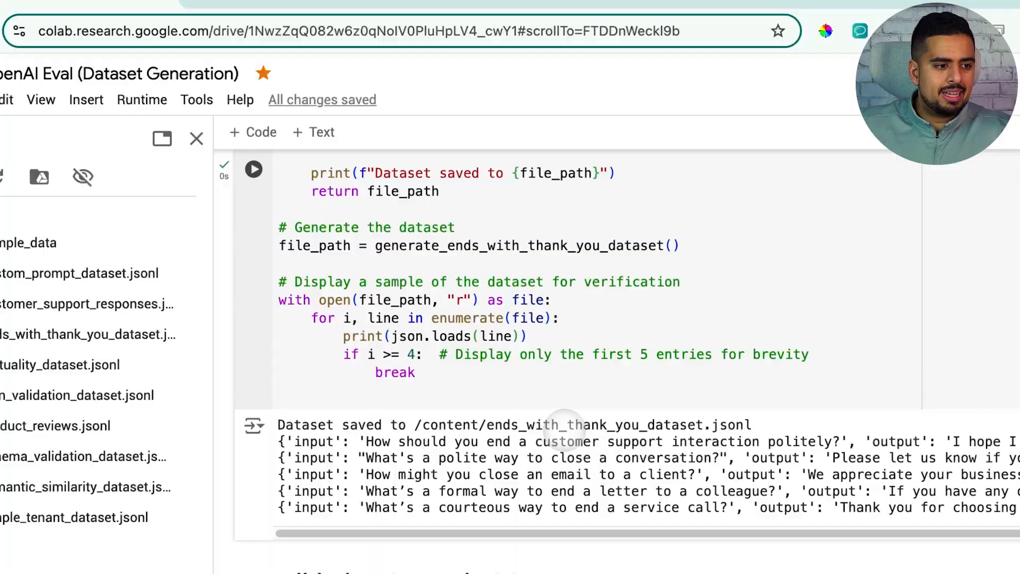
{"action": "left_click_drag", "start_coordinate": [495, 424], "coordinate": [690, 424]}
{"action": "left_click", "coordinate": [690, 422]}
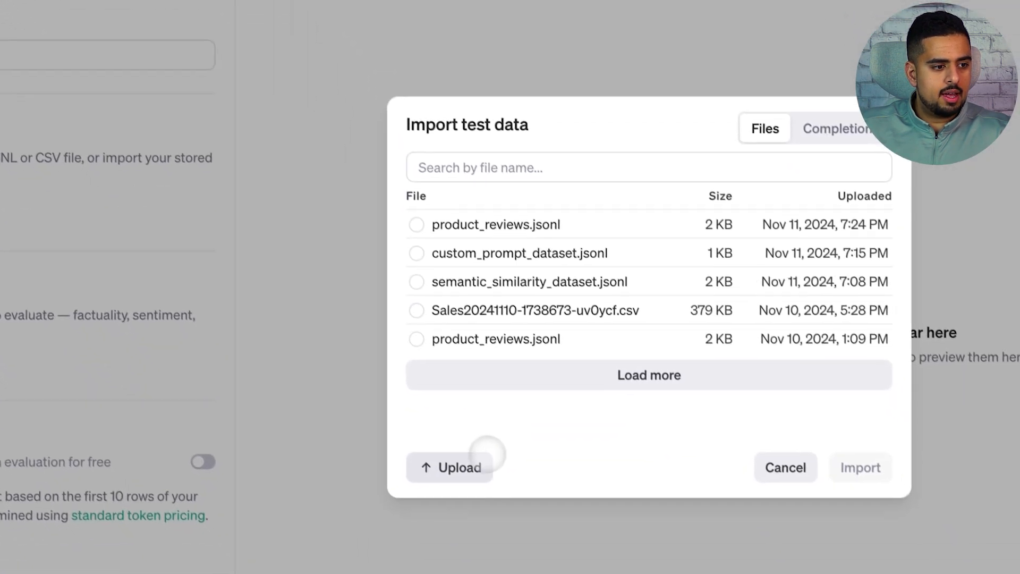
Step: Upload ends_with_thank_you_dataset.jsonl from the jsonl files folder and import it as the new evaluation's test data
{"action": "left_click", "coordinate": [472, 460]}
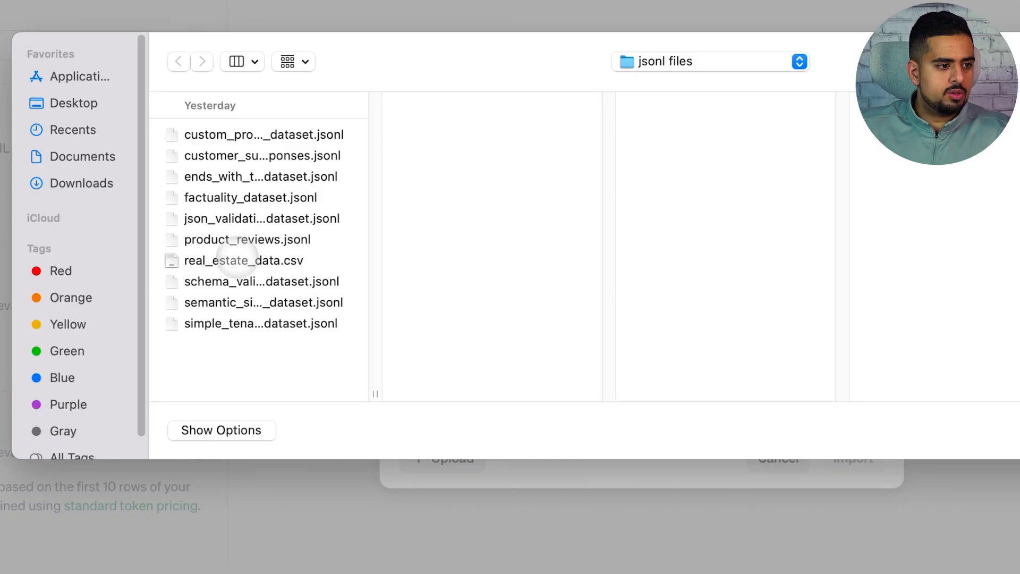
{"action": "left_click", "coordinate": [230, 177]}
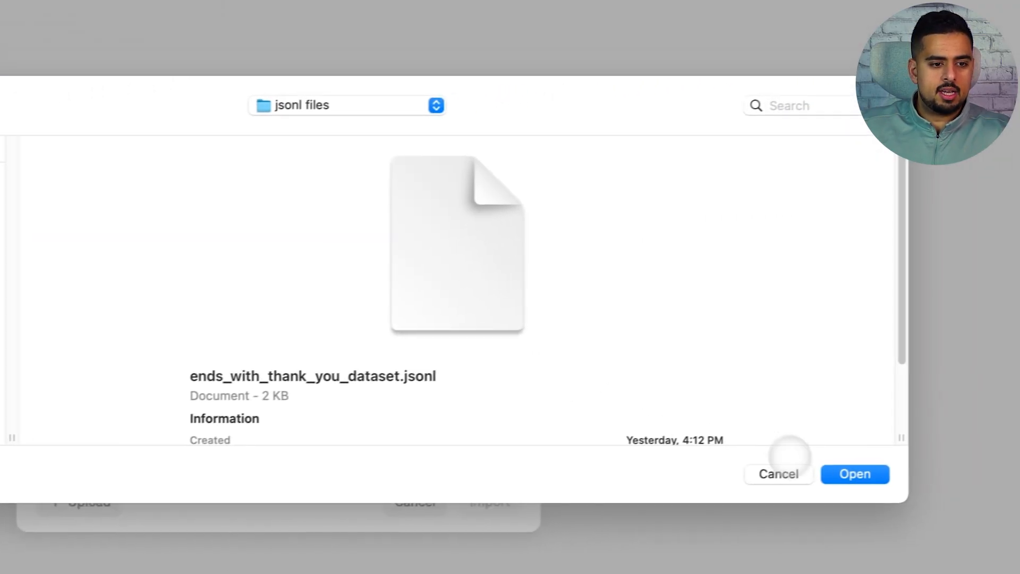
{"action": "left_click", "coordinate": [820, 474]}
{"action": "left_click", "coordinate": [468, 505]}
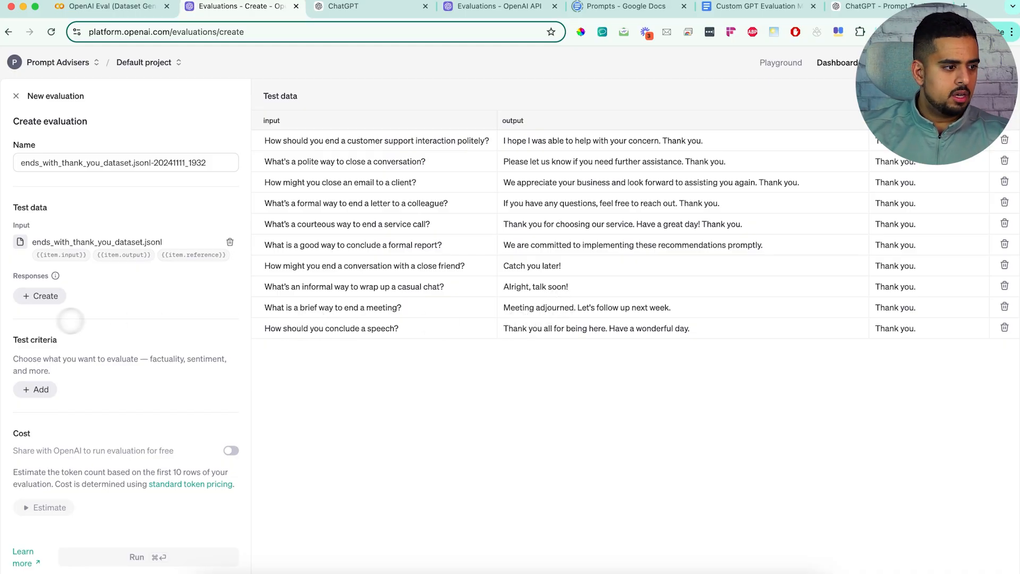
Step: Add a String check criterion testing whether {{item.output}} ends with the template string "Thank you."
{"action": "left_click", "coordinate": [35, 389]}
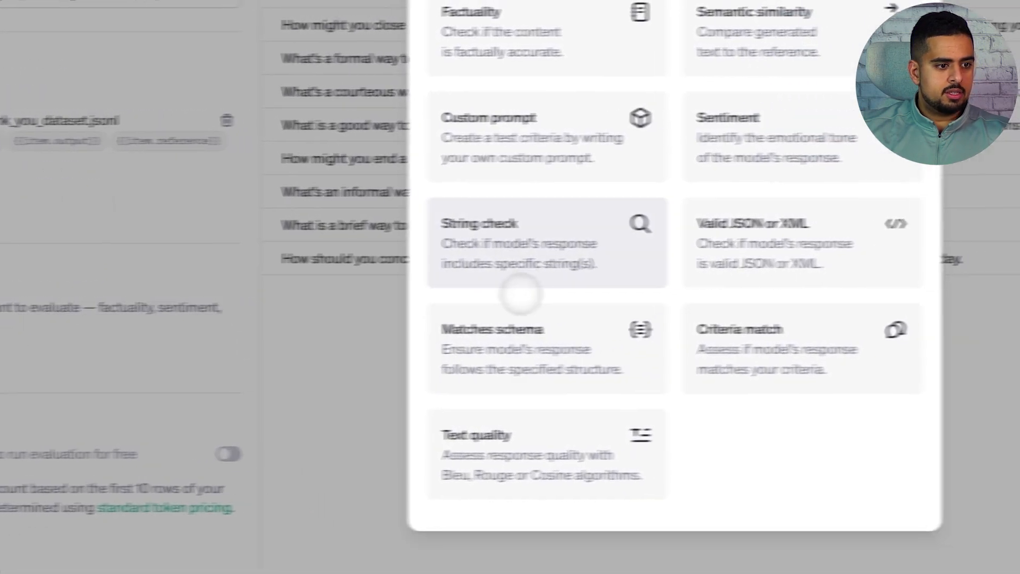
{"action": "left_click", "coordinate": [522, 284]}
{"action": "left_click", "coordinate": [509, 206]}
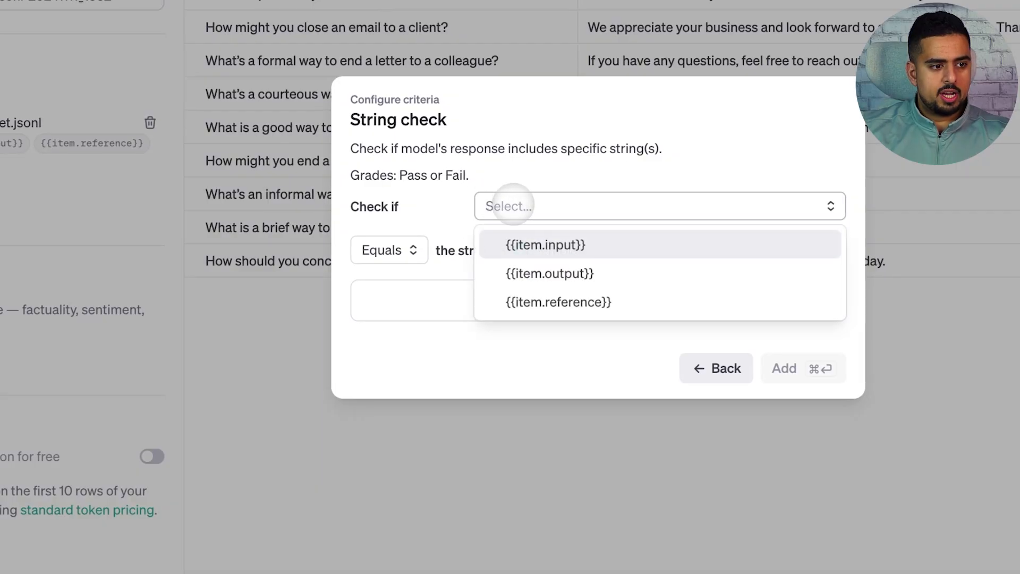
{"action": "left_click", "coordinate": [550, 273]}
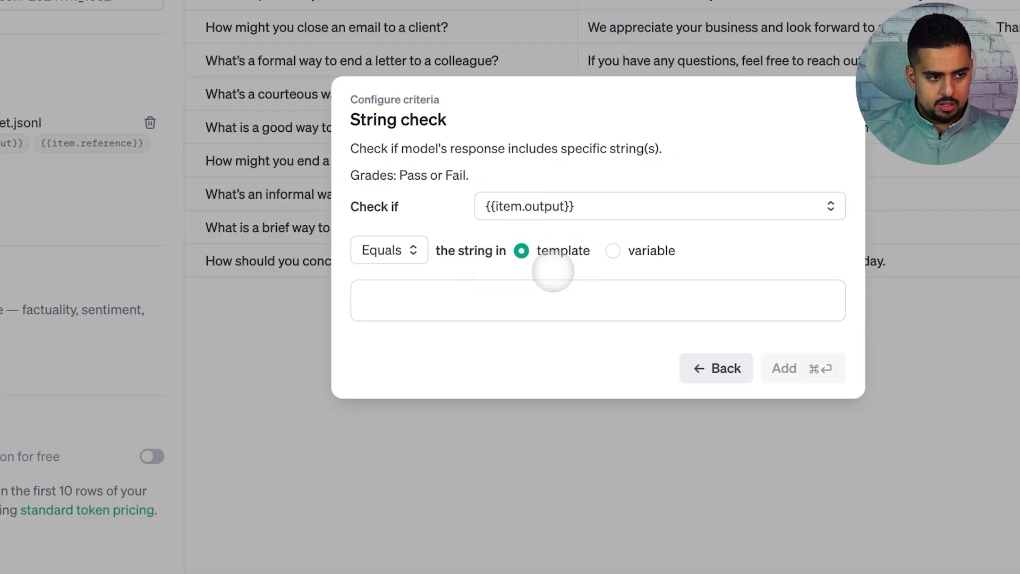
{"action": "left_click", "coordinate": [407, 252]}
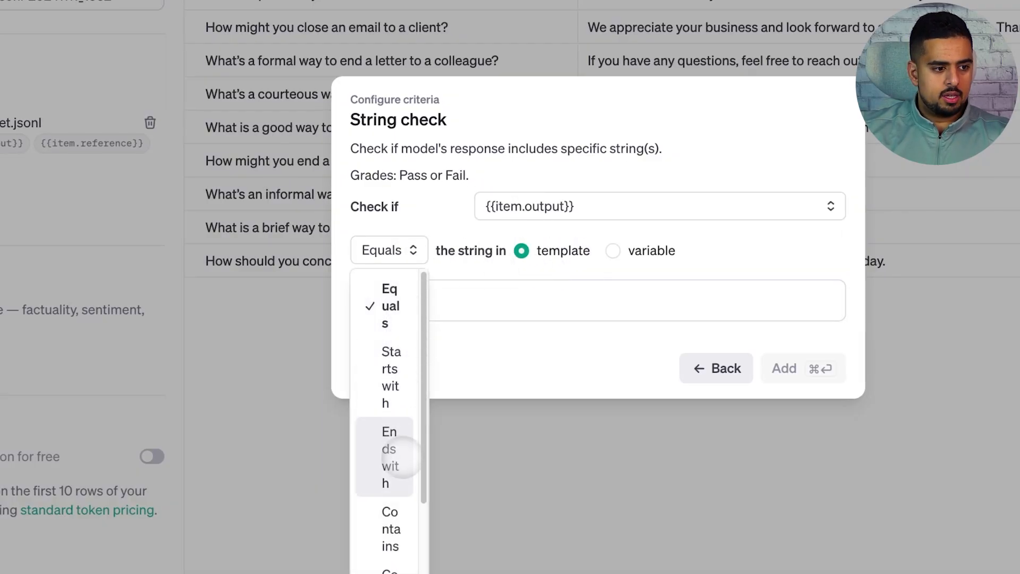
{"action": "left_click", "coordinate": [402, 460]}
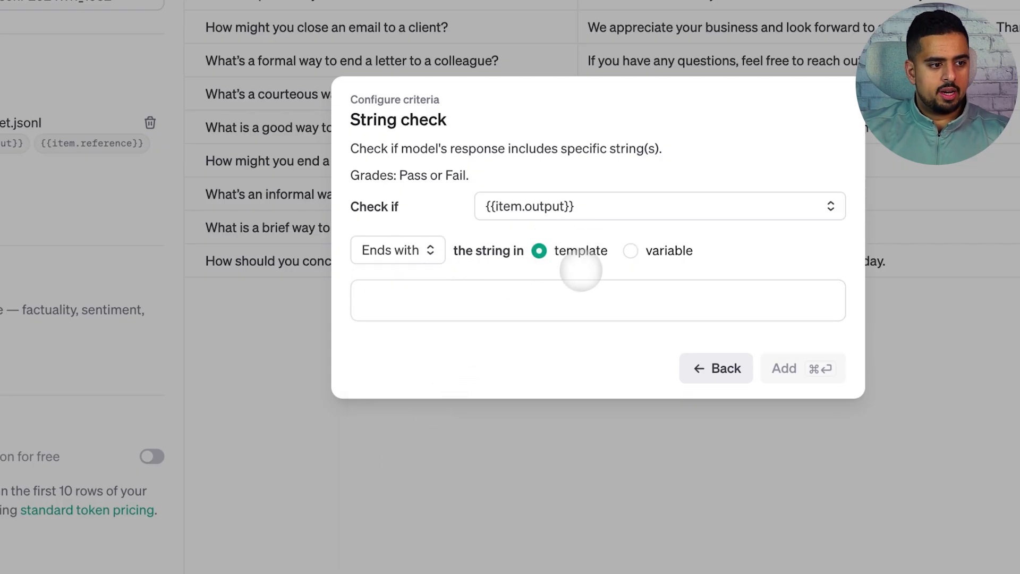
{"action": "left_click", "coordinate": [576, 286]}
{"action": "type", "text": "Thank you."}
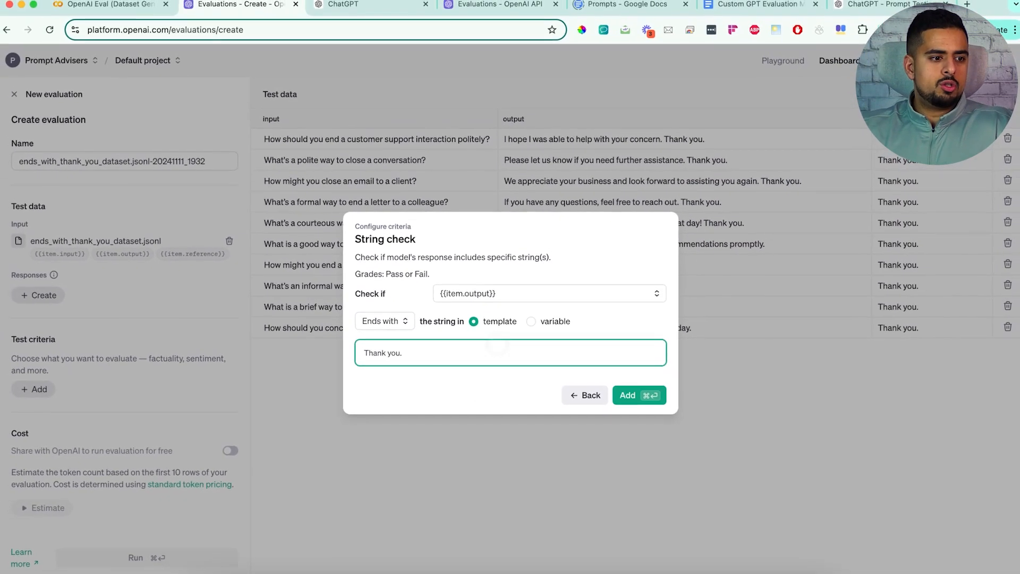
{"action": "left_click", "coordinate": [627, 395]}
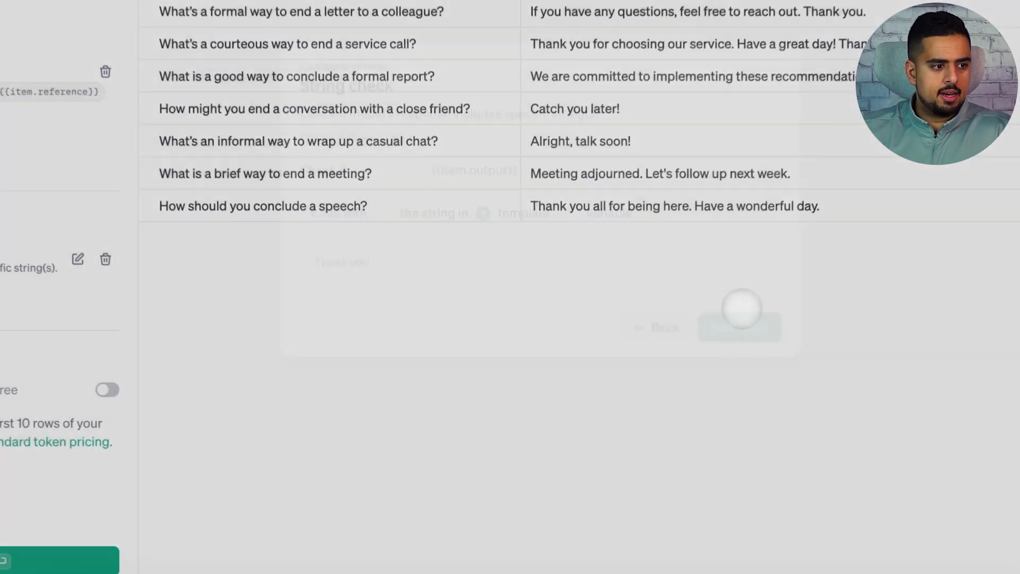
Step: Run the String check evaluation and open its row-level data results
{"action": "left_click", "coordinate": [277, 510]}
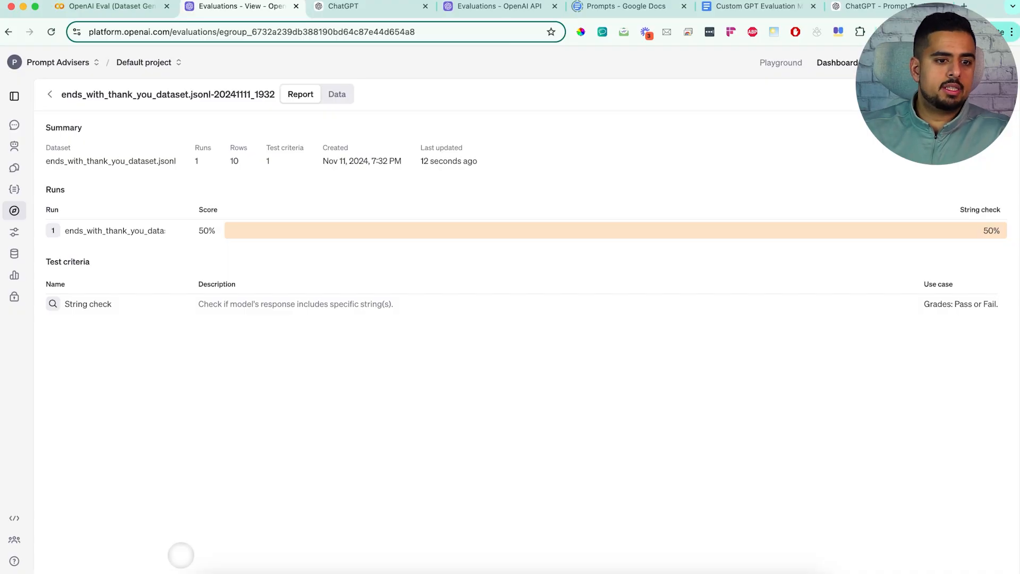
{"action": "left_click", "coordinate": [330, 99]}
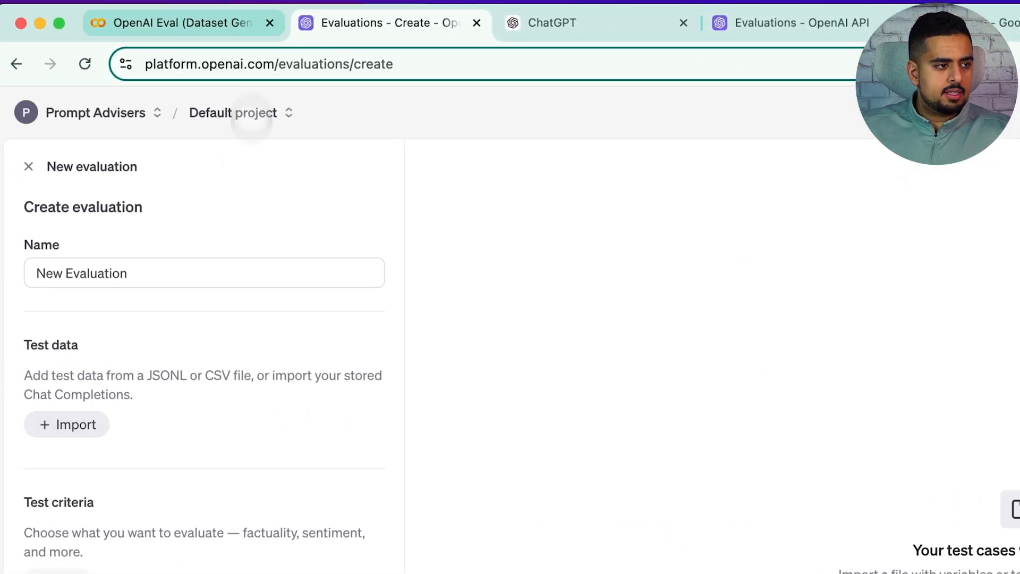
Step: Review the JSON validation dataset code and its sample output in the Colab notebook
{"action": "left_click", "coordinate": [183, 22]}
{"action": "scroll", "coordinate": [420, 446], "scroll_direction": "down", "scroll_amount": 5}
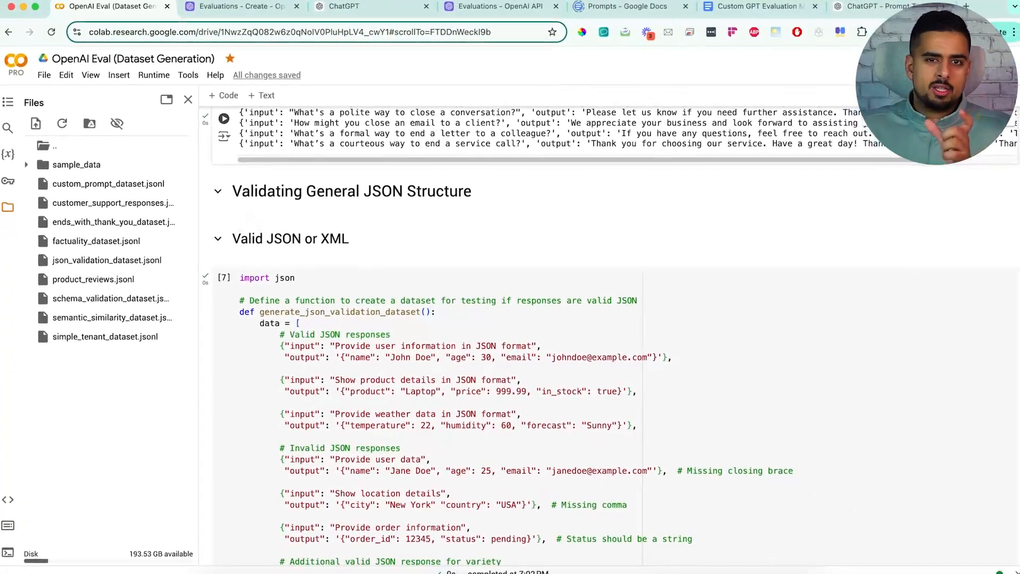
{"action": "scroll", "coordinate": [363, 353], "scroll_direction": "down", "scroll_amount": 10}
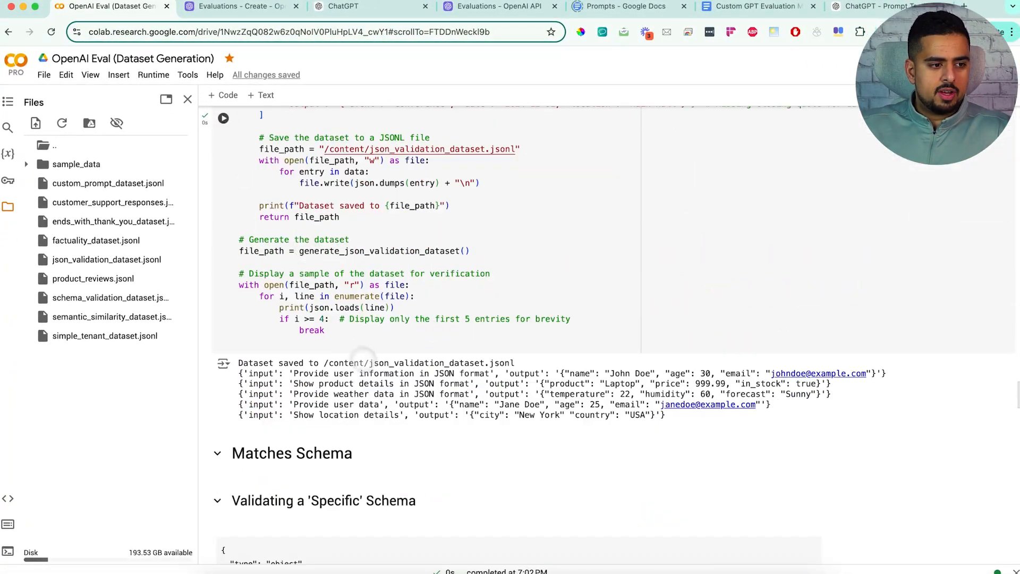
{"action": "left_click_drag", "start_coordinate": [369, 363], "coordinate": [473, 364]}
{"action": "left_click", "coordinate": [473, 364]}
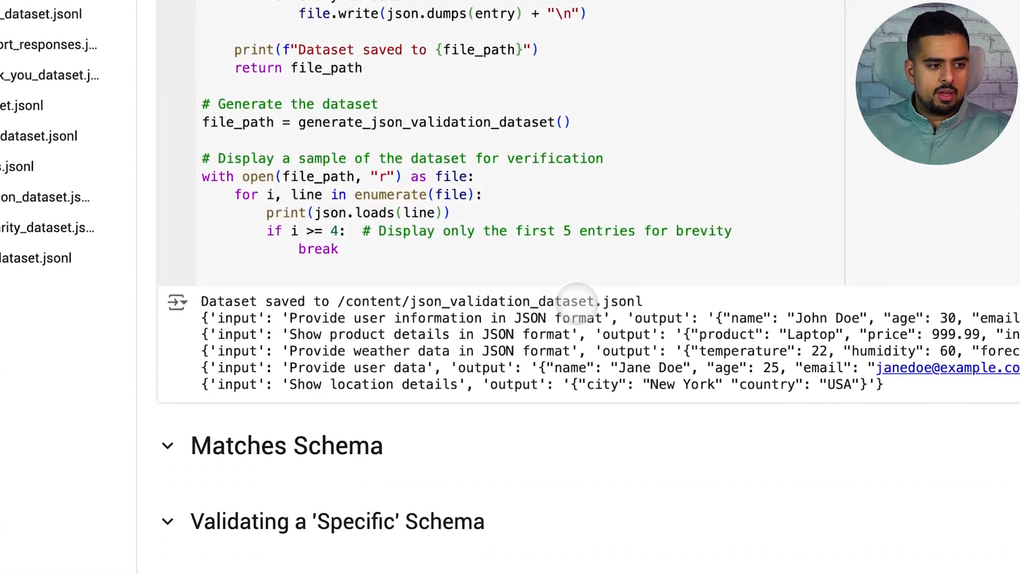
{"action": "left_click_drag", "start_coordinate": [282, 318], "coordinate": [393, 368]}
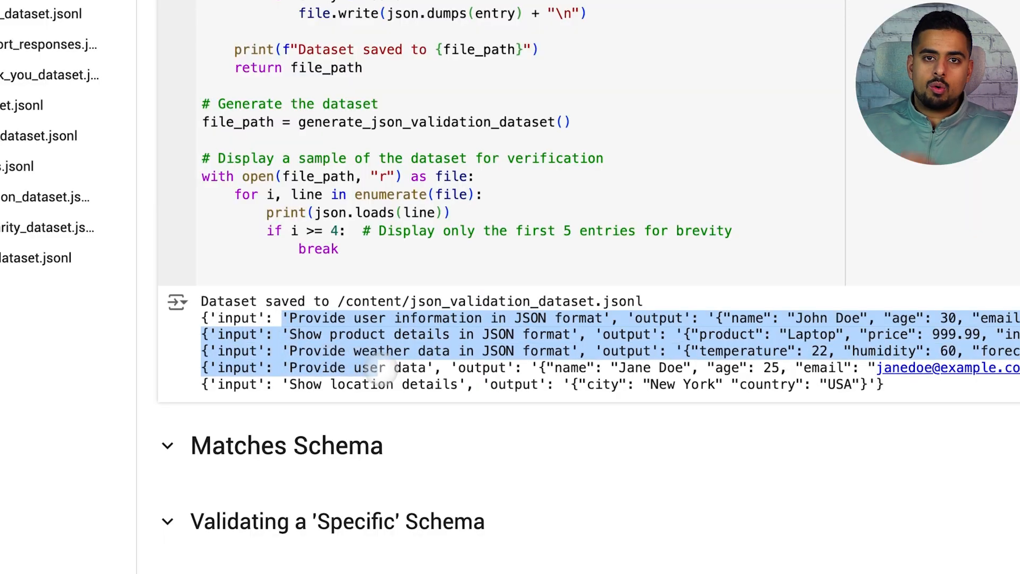
{"action": "left_click", "coordinate": [369, 340]}
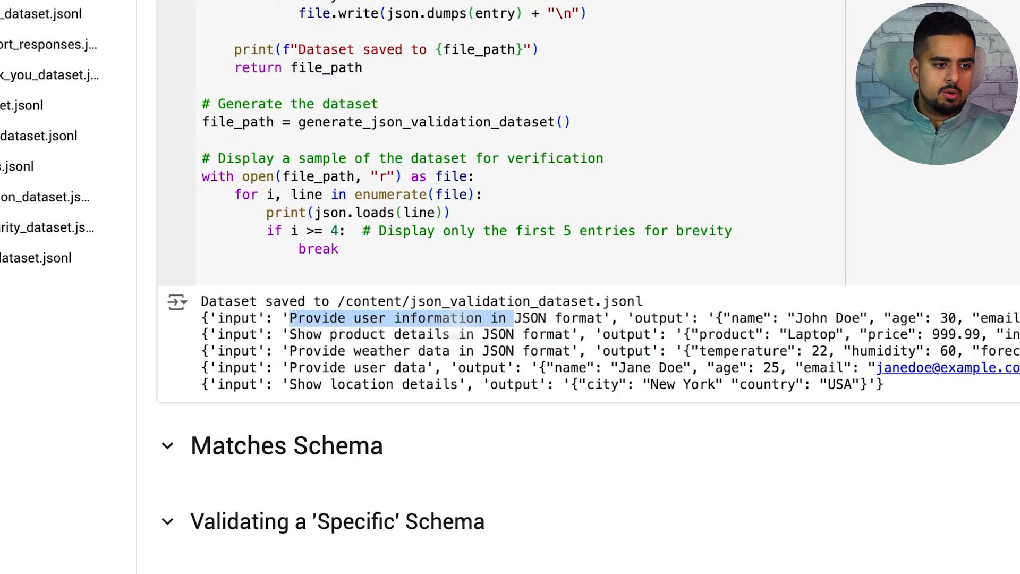
{"action": "left_click_drag", "start_coordinate": [724, 318], "coordinate": [870, 321]}
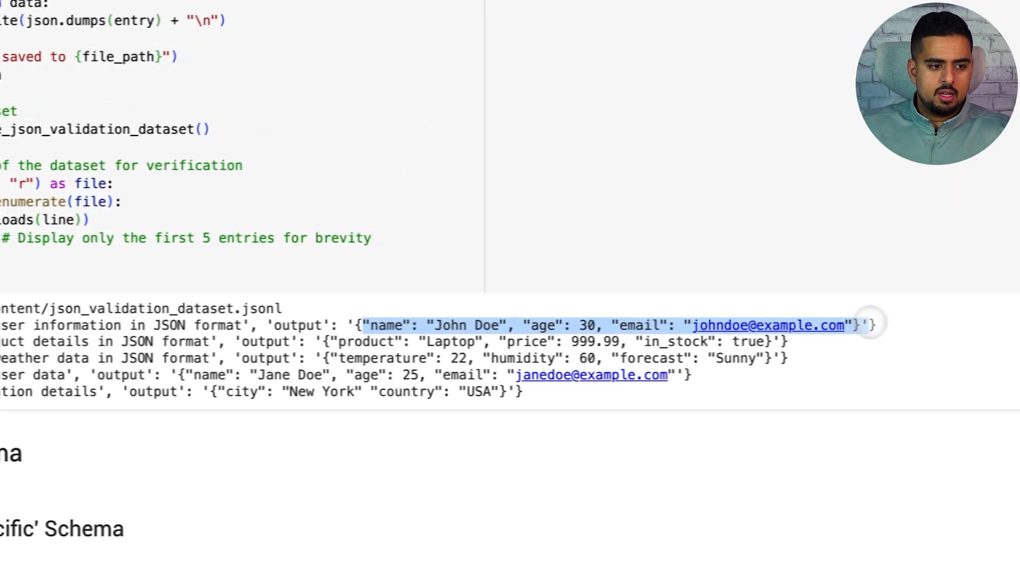
Step: Upload json_validation_dataset.jsonl and import it as the new evaluation's test data
{"action": "left_click_drag", "start_coordinate": [758, 343], "coordinate": [318, 342]}
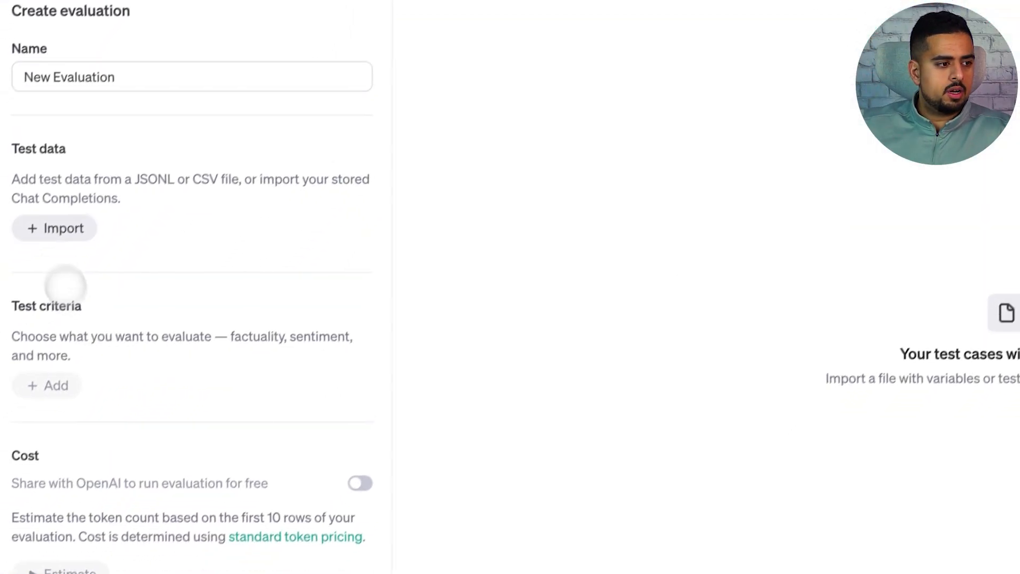
{"action": "left_click", "coordinate": [64, 228]}
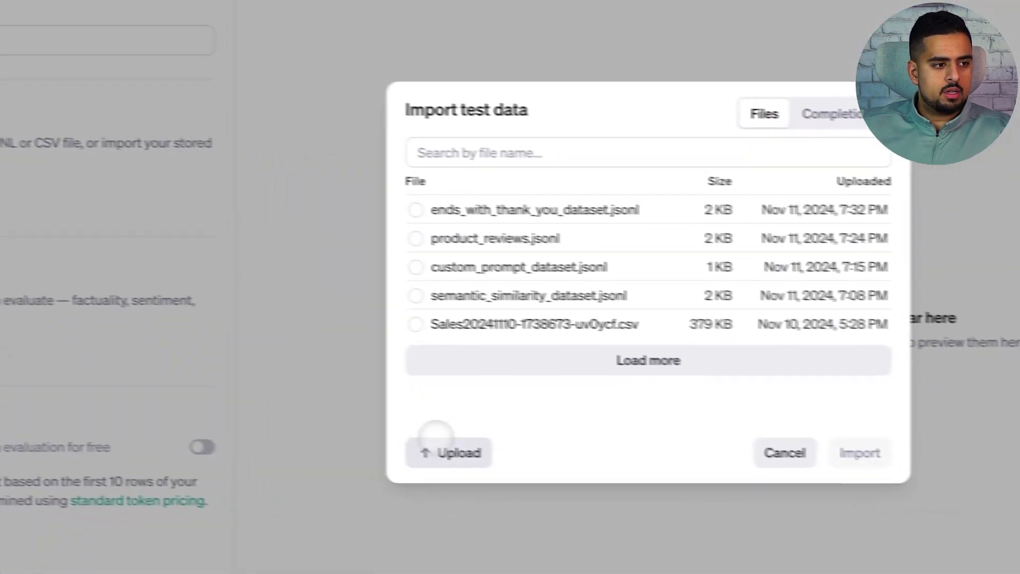
{"action": "left_click", "coordinate": [436, 441]}
{"action": "left_click", "coordinate": [223, 205]}
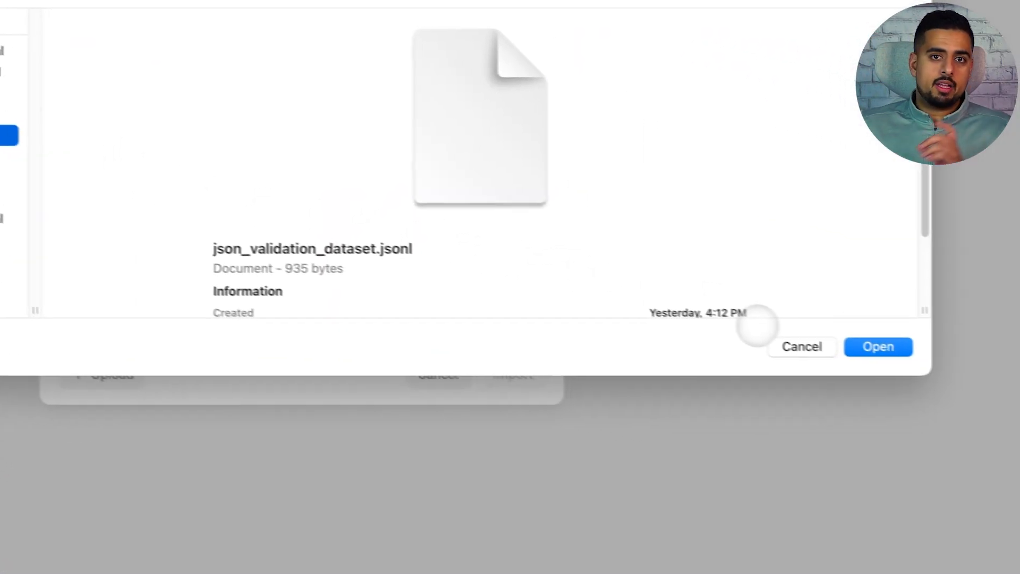
{"action": "left_click", "coordinate": [861, 347]}
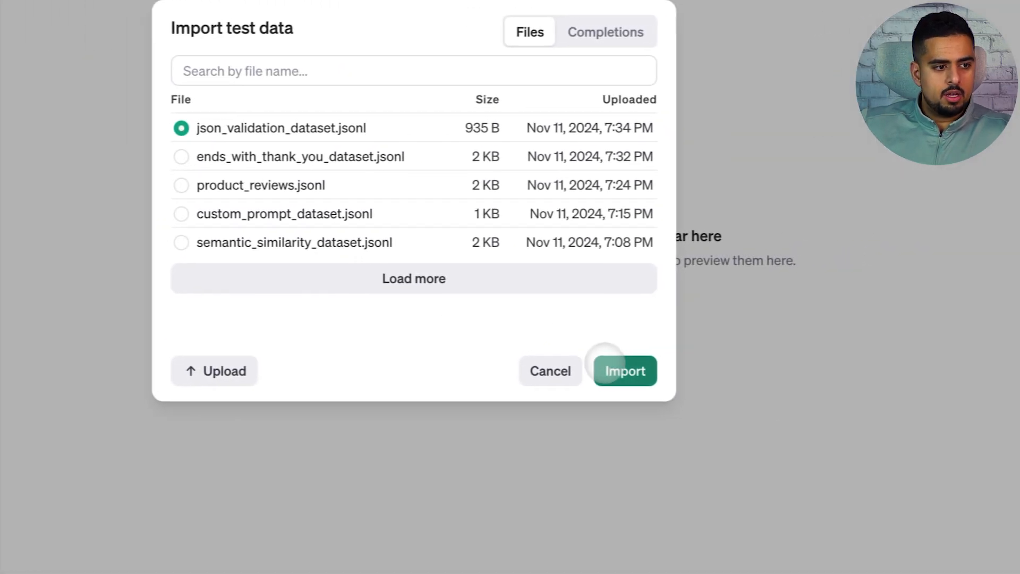
{"action": "left_click", "coordinate": [480, 367]}
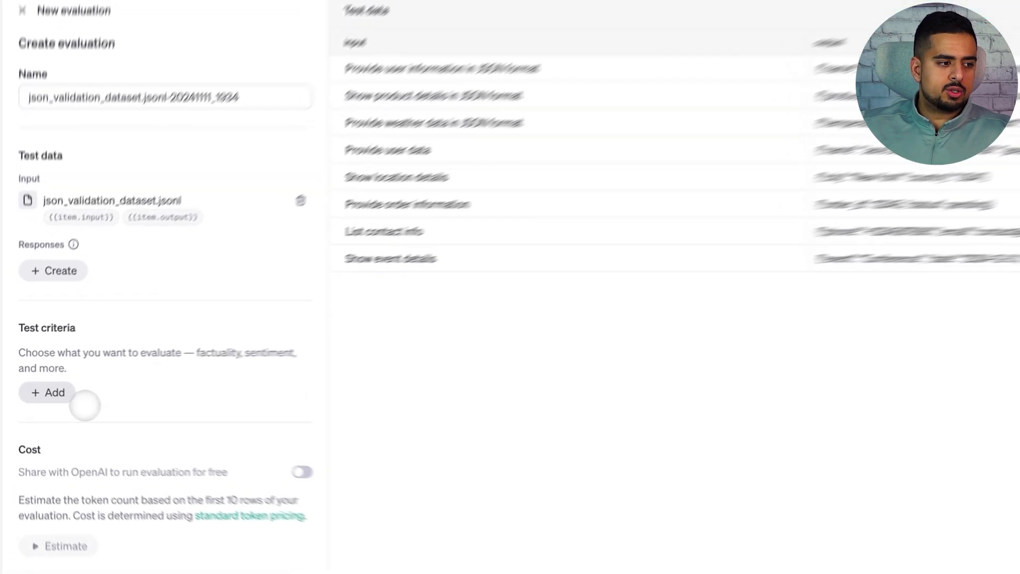
Step: Add a Valid JSON or XML criterion checking whether {{item.output}} is valid JSON
{"action": "left_click", "coordinate": [52, 390]}
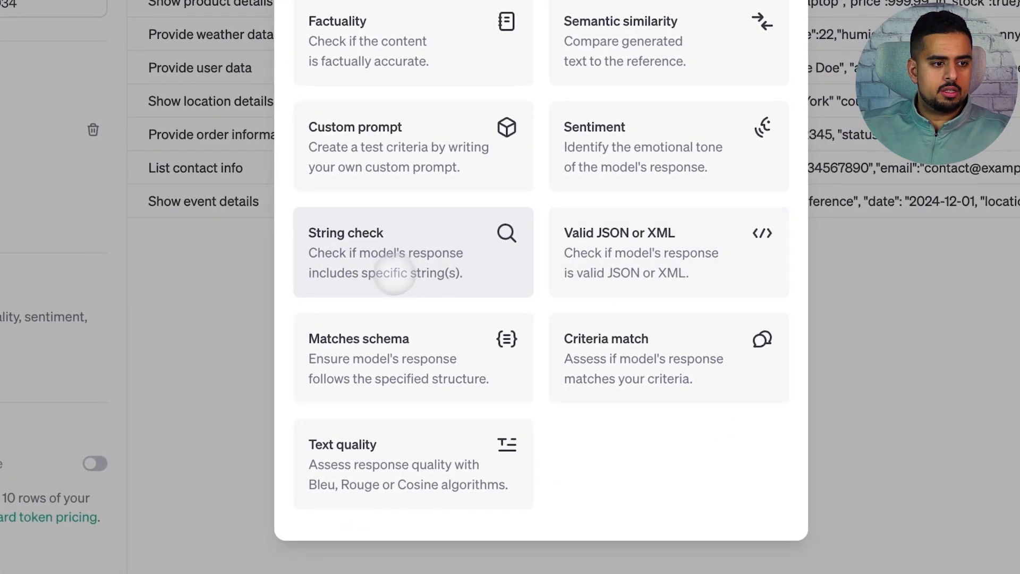
{"action": "left_click", "coordinate": [641, 262]}
{"action": "left_click", "coordinate": [451, 237]}
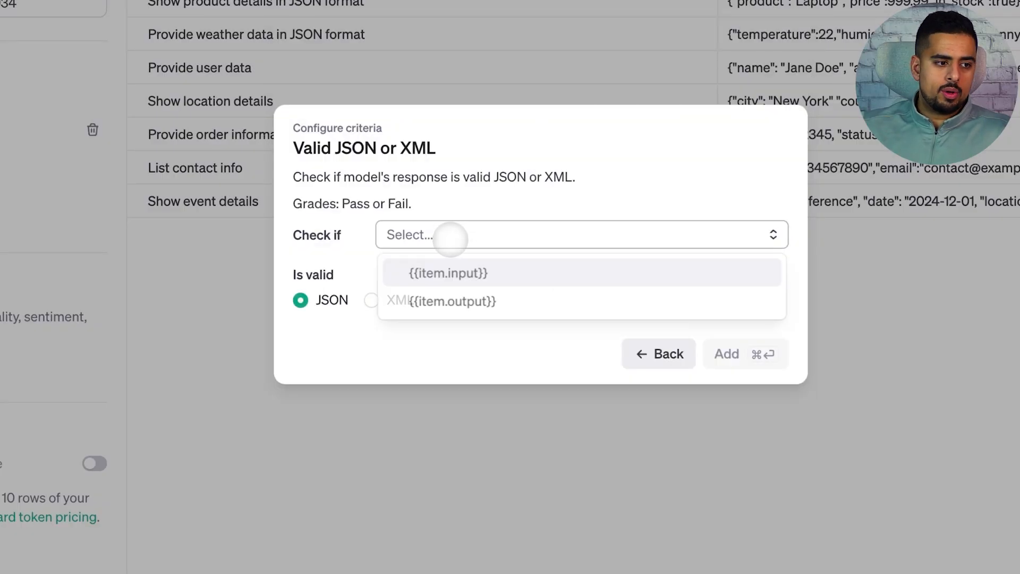
{"action": "left_click", "coordinate": [465, 302]}
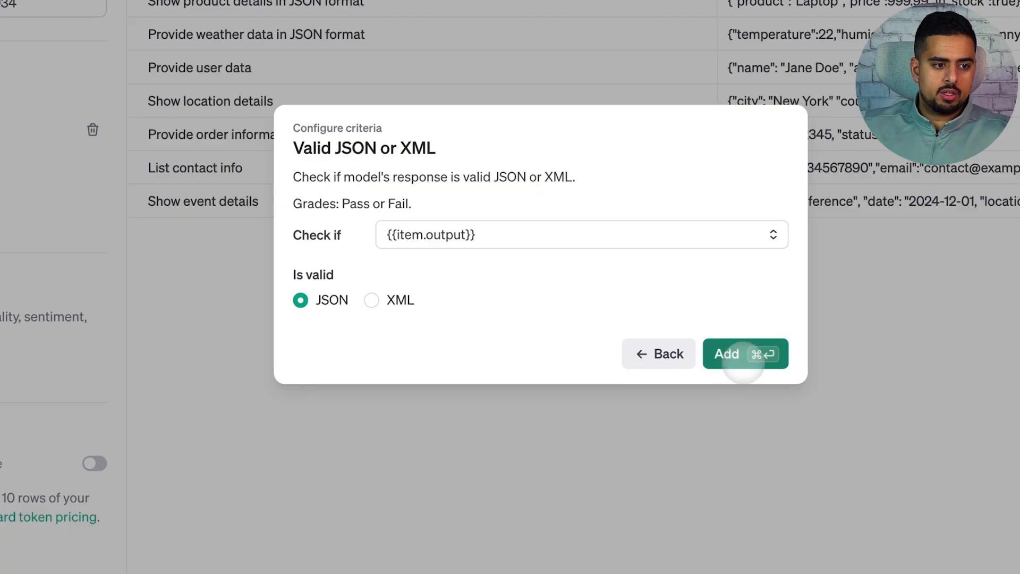
{"action": "left_click", "coordinate": [746, 354]}
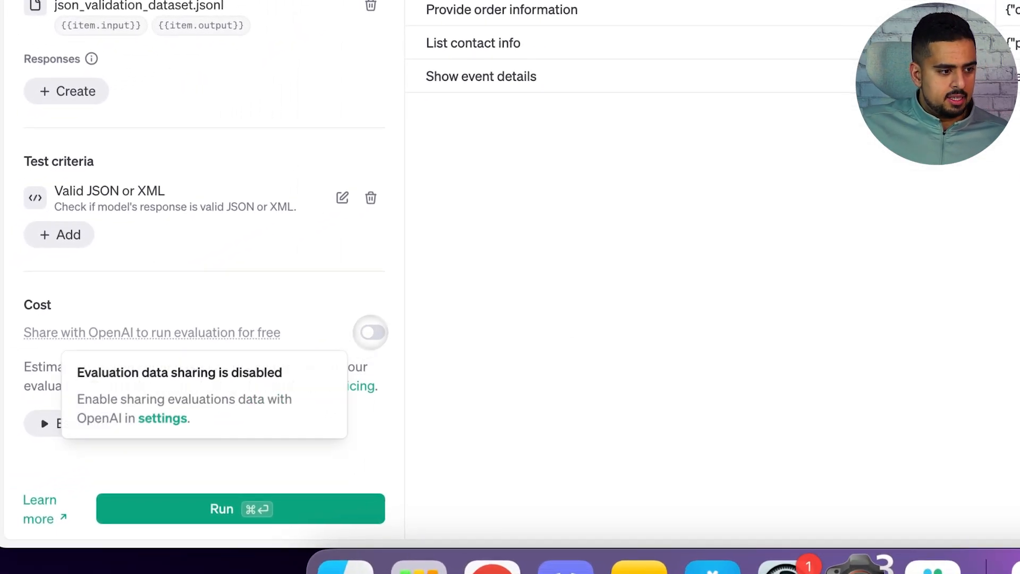
Step: Run the JSON validation evaluation, open its row-level data, and expand the event details output
{"action": "left_click", "coordinate": [240, 508]}
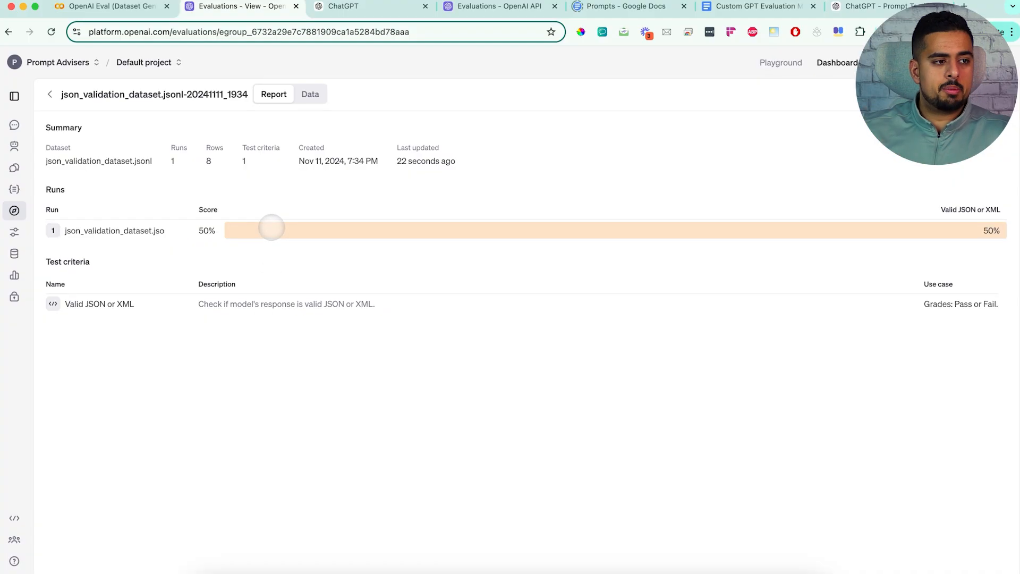
{"action": "left_click", "coordinate": [311, 94]}
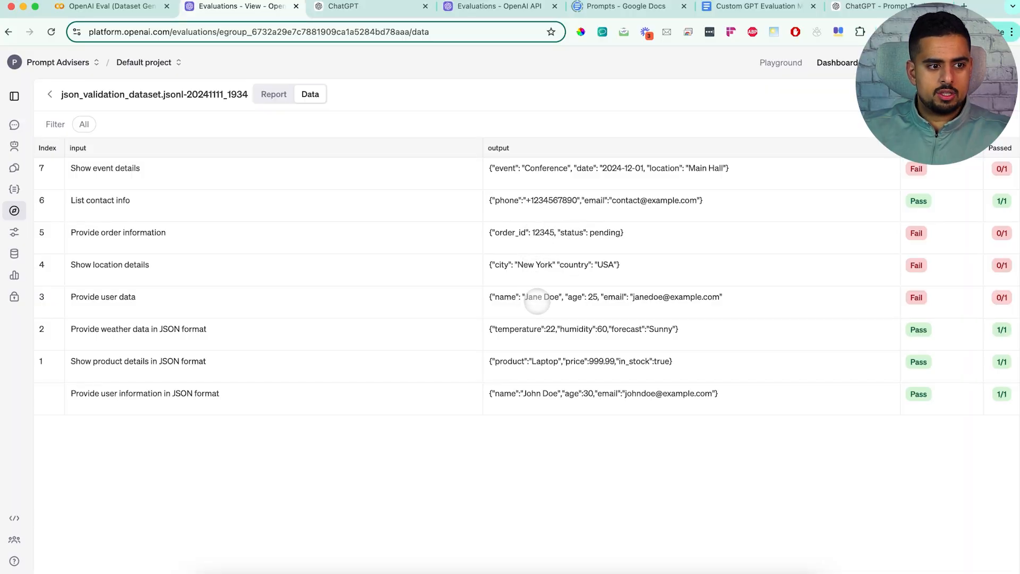
{"action": "left_click", "coordinate": [642, 168]}
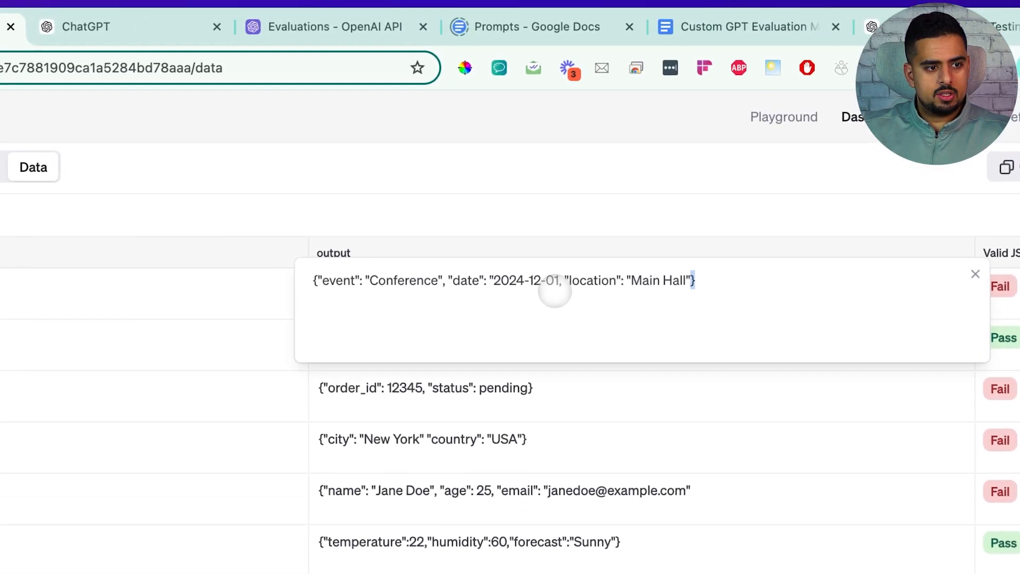
Step: Select and copy the full event details output text from the expanded cell
{"action": "left_click", "coordinate": [732, 275]}
{"action": "key", "text": "super+a"}
{"action": "left_click", "coordinate": [669, 289]}
{"action": "left_click_drag", "start_coordinate": [693, 281], "coordinate": [321, 278]}
{"action": "key", "text": "super+c"}
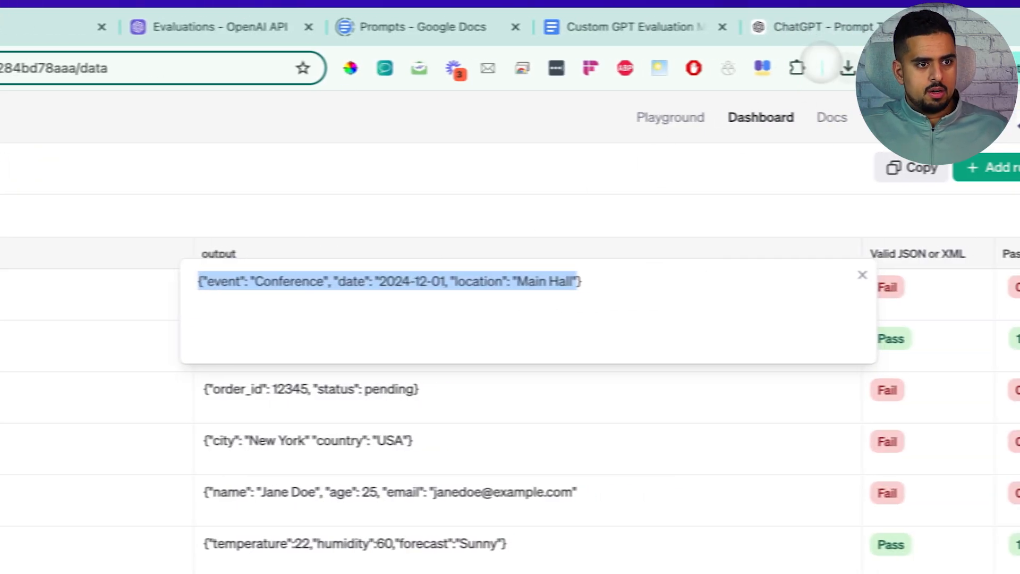
Step: Open a new browser tab, search for "json validator", and open the JSONLint site
{"action": "left_click", "coordinate": [972, 27]}
{"action": "key", "text": "super+t"}
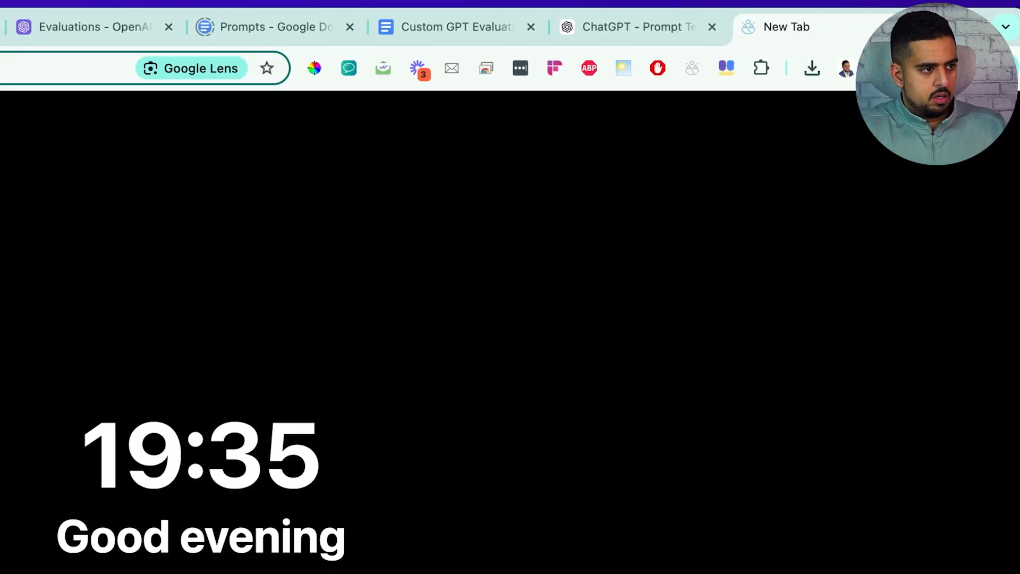
{"action": "type", "text": "json validator"}
{"action": "key", "text": "Return"}
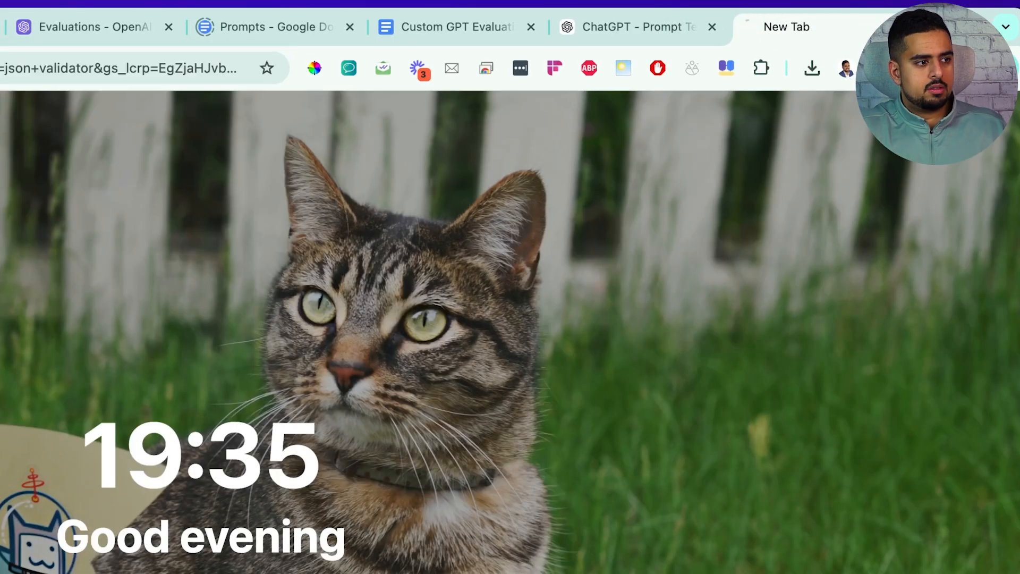
{"action": "left_click", "coordinate": [485, 101]}
Step: Paste the copied output into the JSONLint editor and validate it
{"action": "left_click", "coordinate": [373, 189]}
{"action": "key", "text": "super+v"}
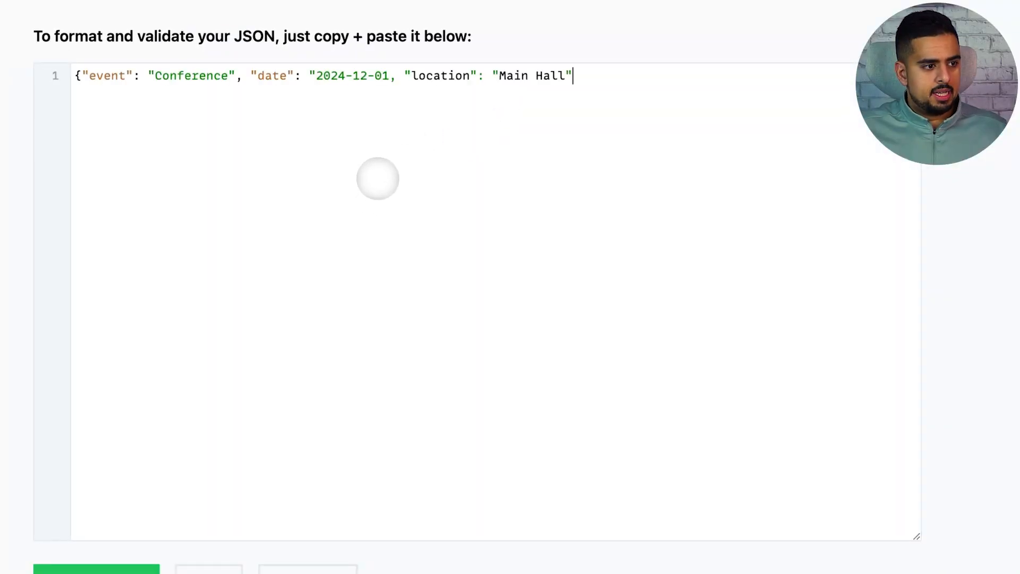
{"action": "scroll", "coordinate": [327, 399], "scroll_direction": "down", "scroll_amount": 1}
{"action": "left_click", "coordinate": [118, 555]}
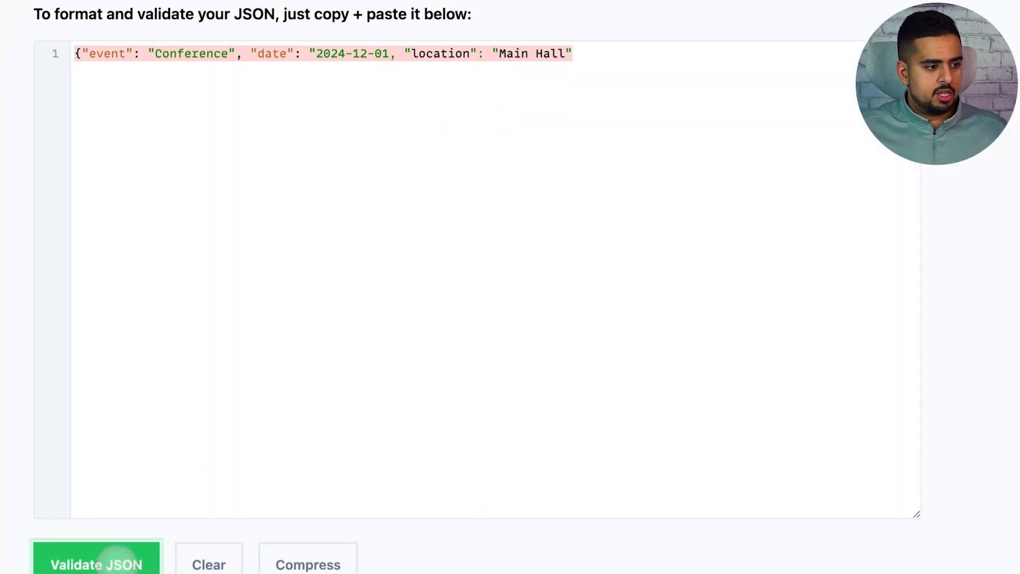
Step: Return to the Evaluations list and start creating a new evaluation
{"action": "scroll", "coordinate": [426, 451], "scroll_direction": "down", "scroll_amount": 3}
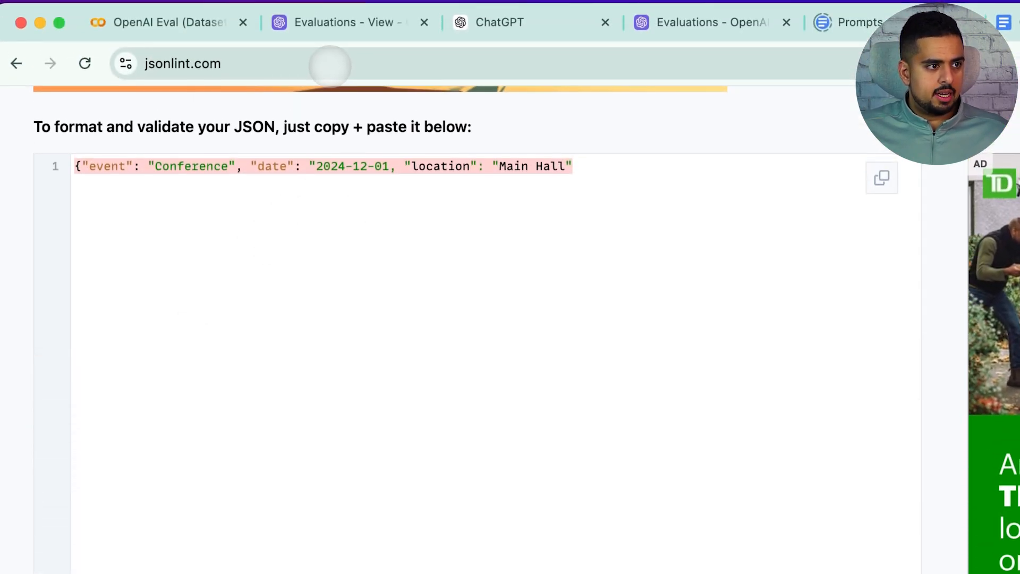
{"action": "left_click", "coordinate": [340, 22]}
{"action": "left_click", "coordinate": [83, 162]}
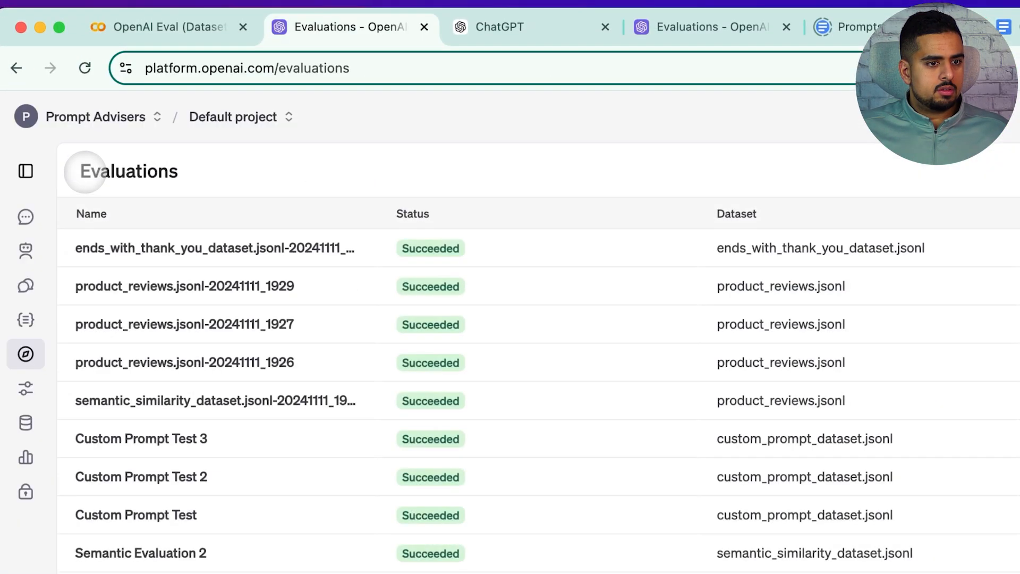
{"action": "left_click", "coordinate": [976, 171]}
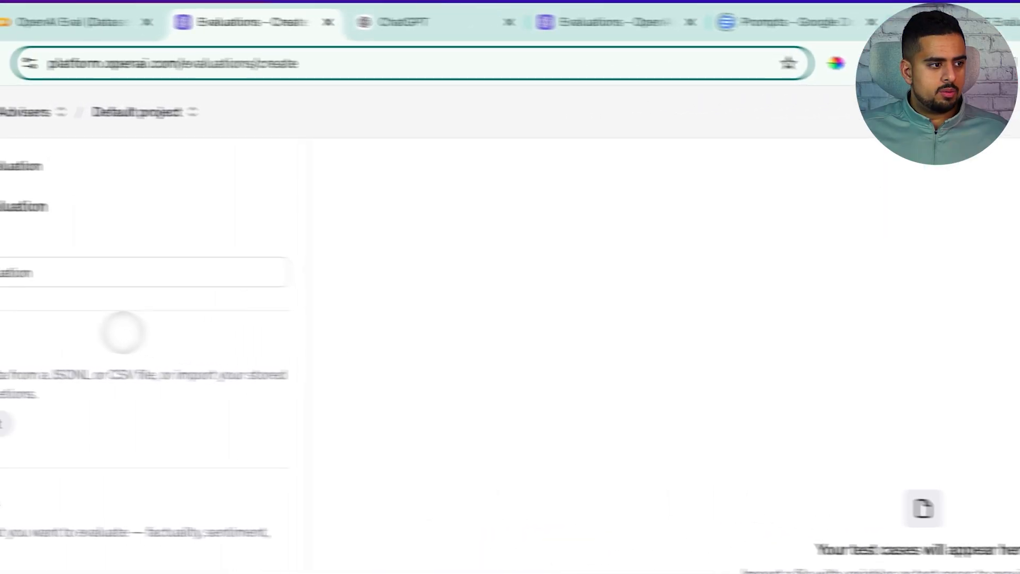
Step: Copy the JSON schema from the 'Validating a Specific Schema' section of the Colab notebook
{"action": "left_click", "coordinate": [64, 22]}
{"action": "scroll", "coordinate": [466, 351], "scroll_direction": "down", "scroll_amount": 10}
{"action": "scroll", "coordinate": [466, 328], "scroll_direction": "up", "scroll_amount": 3}
{"action": "left_click_drag", "start_coordinate": [395, 303], "coordinate": [602, 292]}
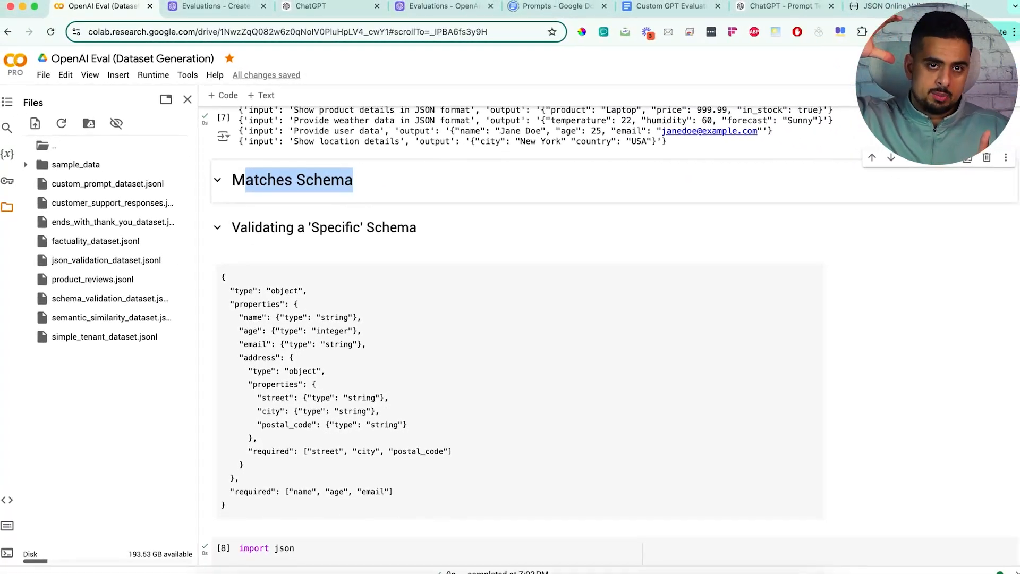
{"action": "left_click_drag", "start_coordinate": [230, 503], "coordinate": [214, 278]}
{"action": "key", "text": "ctrl+c"}
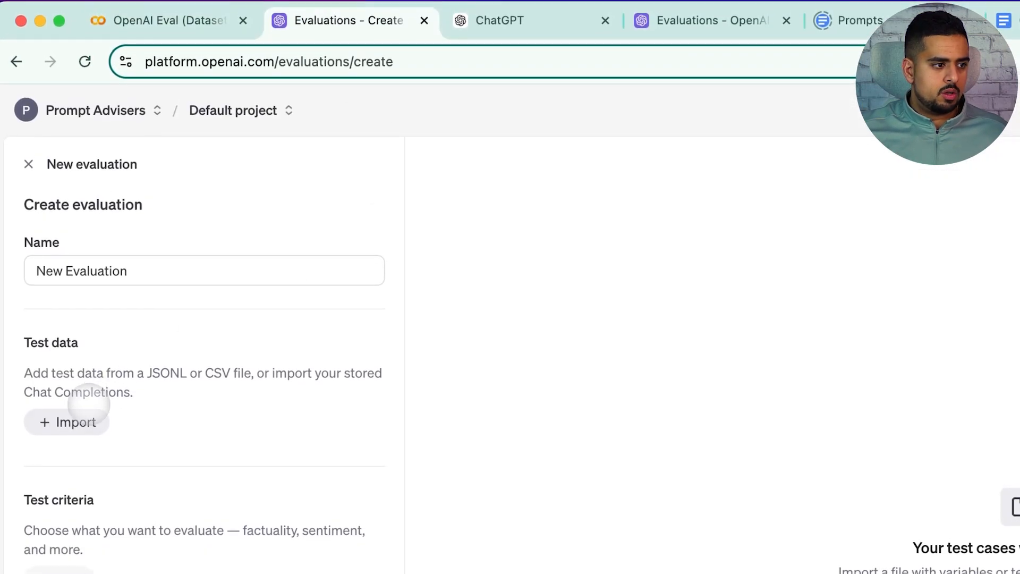
Step: Upload schema_validation_dataset.jsonl and import it as the new evaluation's test data
{"action": "left_click", "coordinate": [80, 422]}
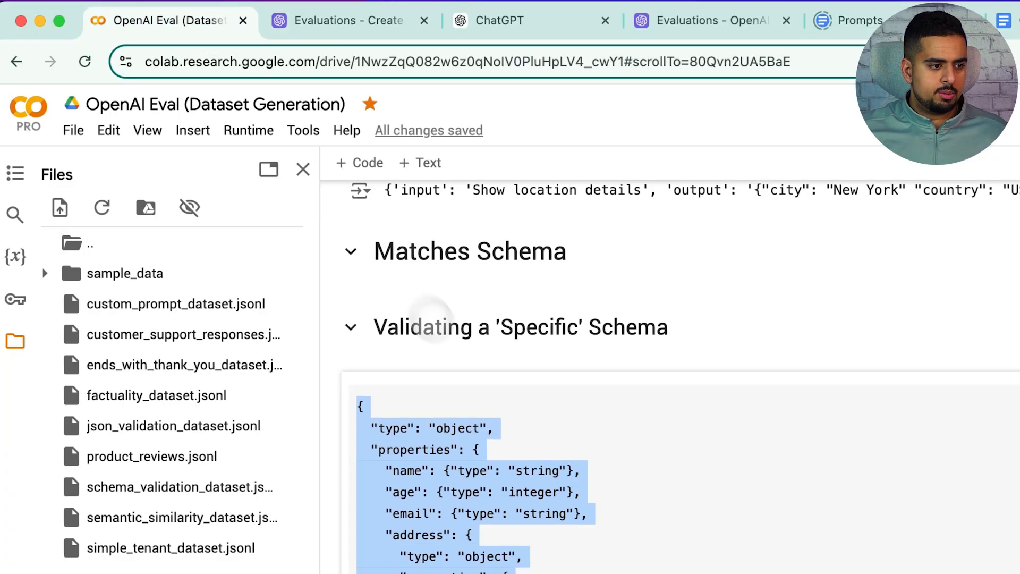
{"action": "scroll", "coordinate": [451, 412], "scroll_direction": "down", "scroll_amount": 10}
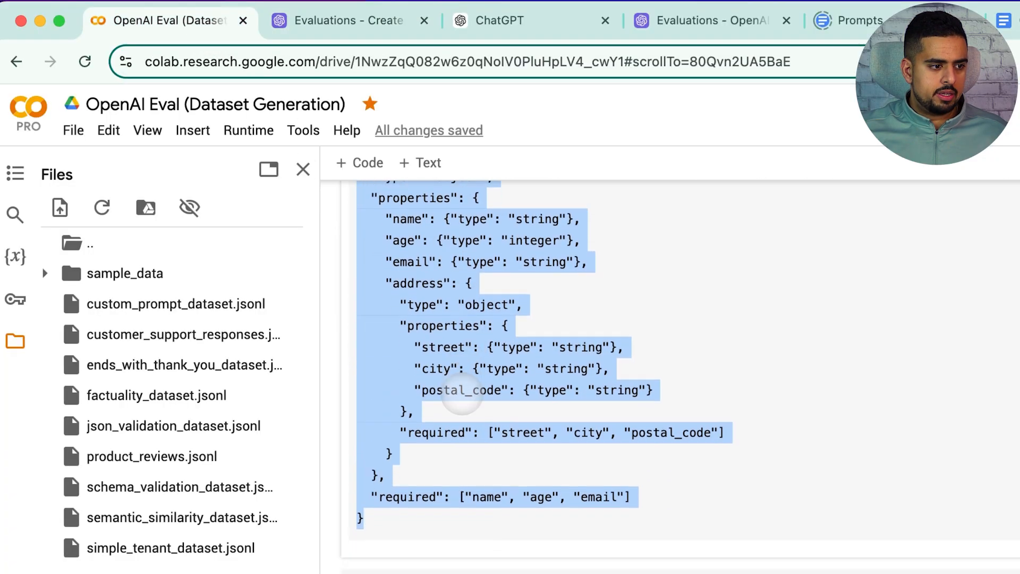
{"action": "scroll", "coordinate": [451, 412], "scroll_direction": "down", "scroll_amount": 2}
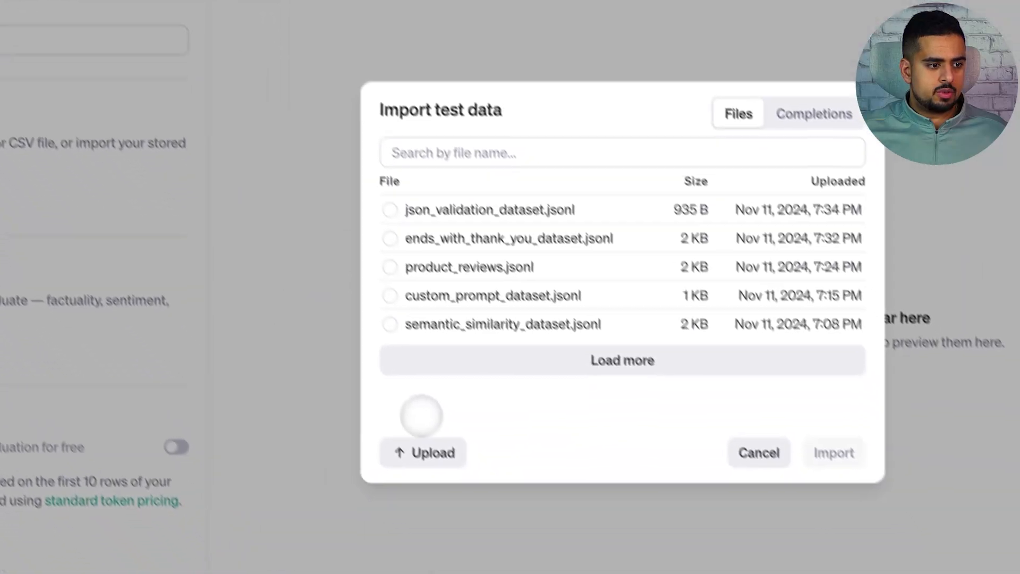
{"action": "left_click", "coordinate": [406, 423]}
{"action": "left_click", "coordinate": [223, 246]}
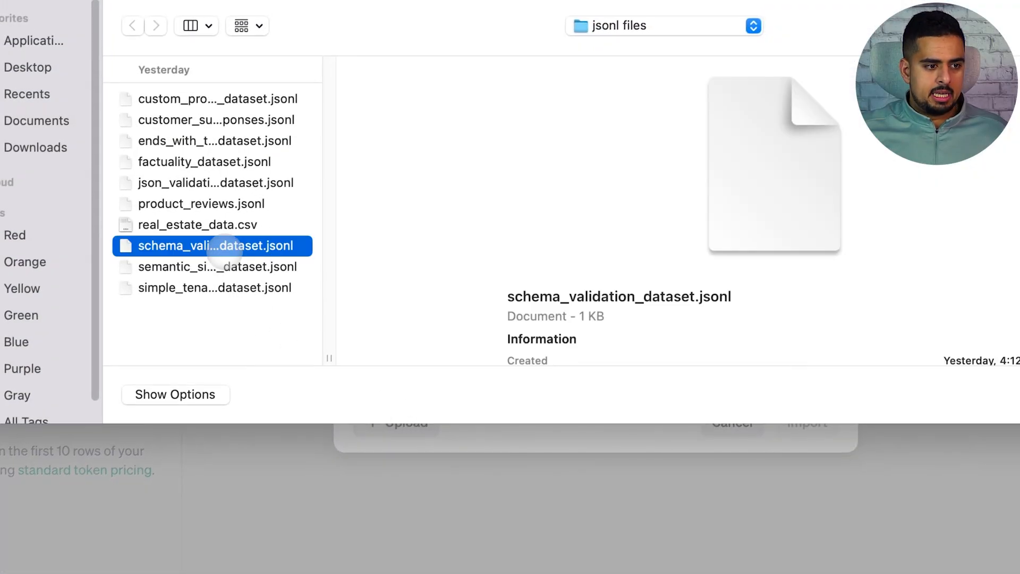
{"action": "double_click", "coordinate": [229, 246]}
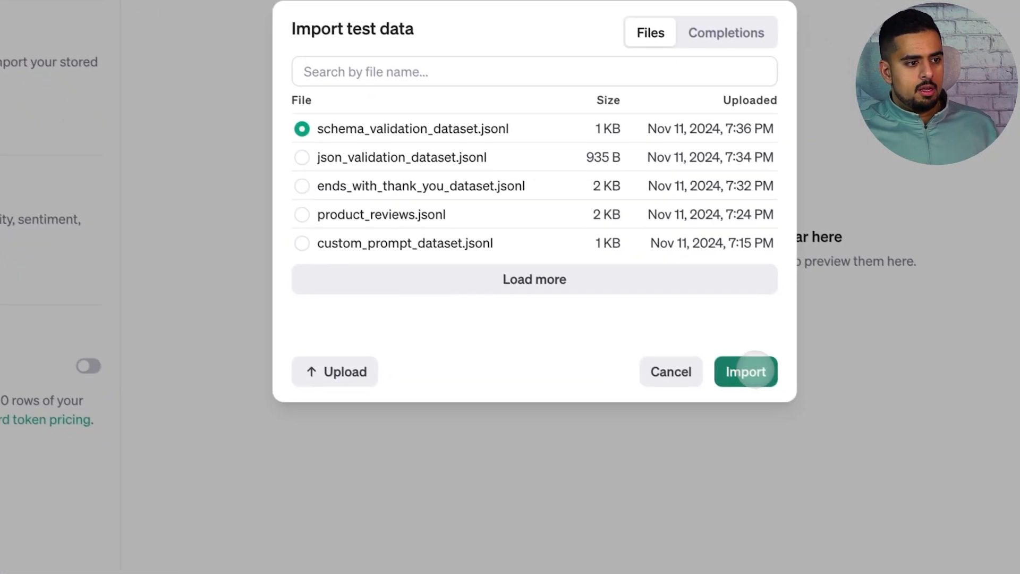
{"action": "left_click", "coordinate": [807, 422]}
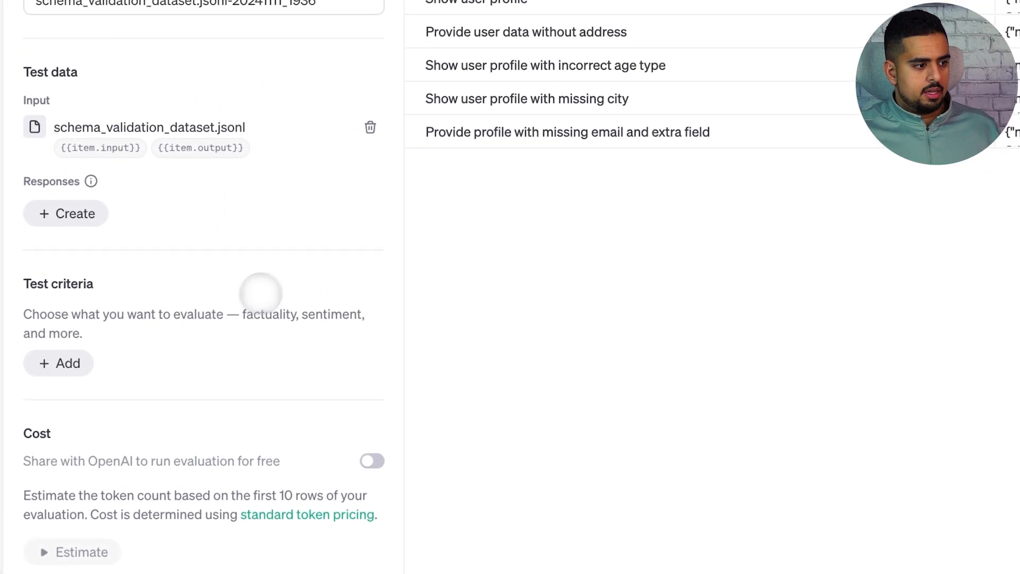
Step: Add a Matches schema criterion checking {{item.output}} against the pasted JSON schema
{"action": "left_click", "coordinate": [71, 363]}
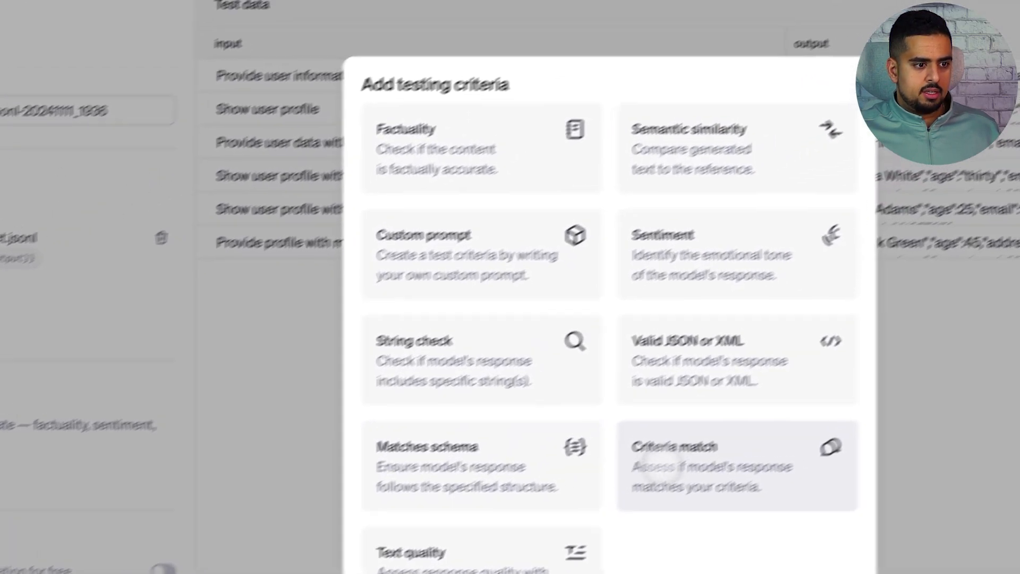
{"action": "left_click", "coordinate": [442, 482]}
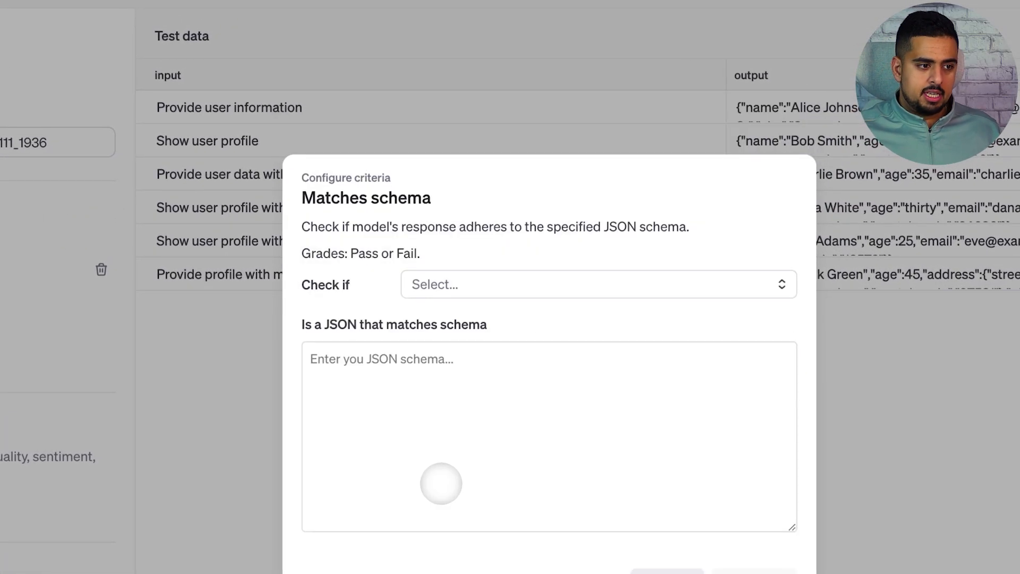
{"action": "left_click", "coordinate": [427, 395]}
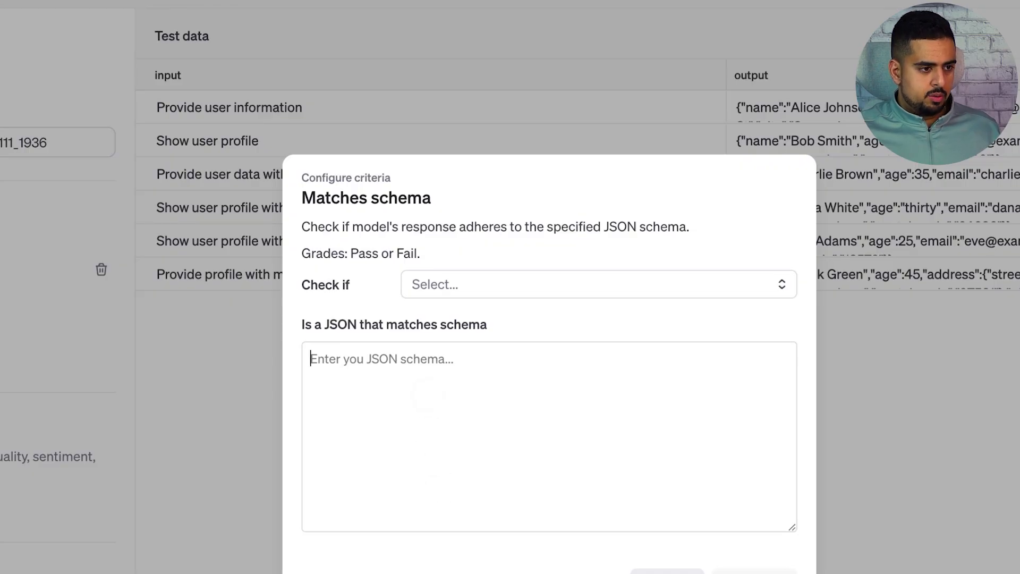
{"action": "key", "text": "ctrl+v"}
{"action": "scroll", "coordinate": [420, 419], "scroll_direction": "up", "scroll_amount": 5}
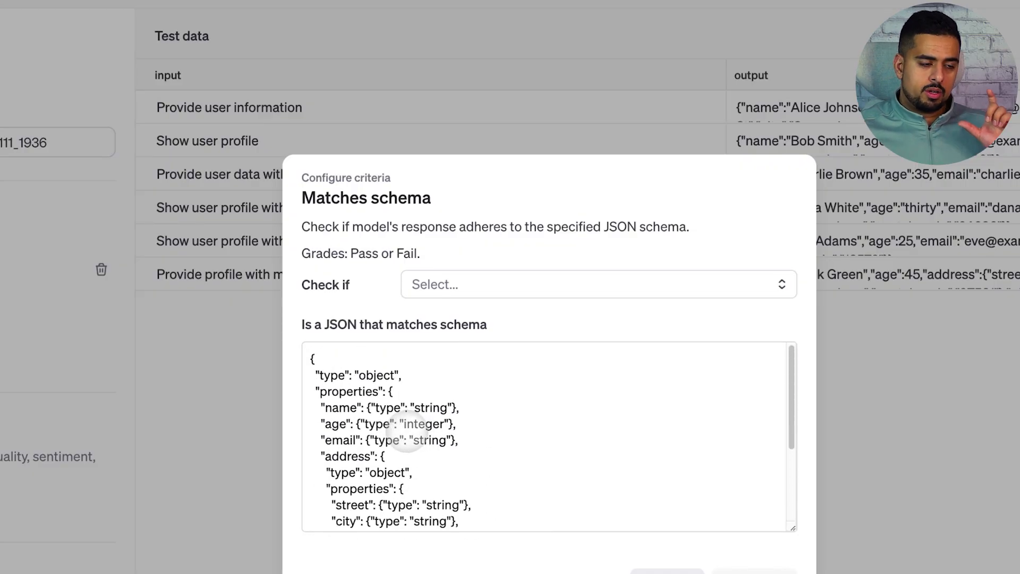
{"action": "left_click", "coordinate": [442, 287]}
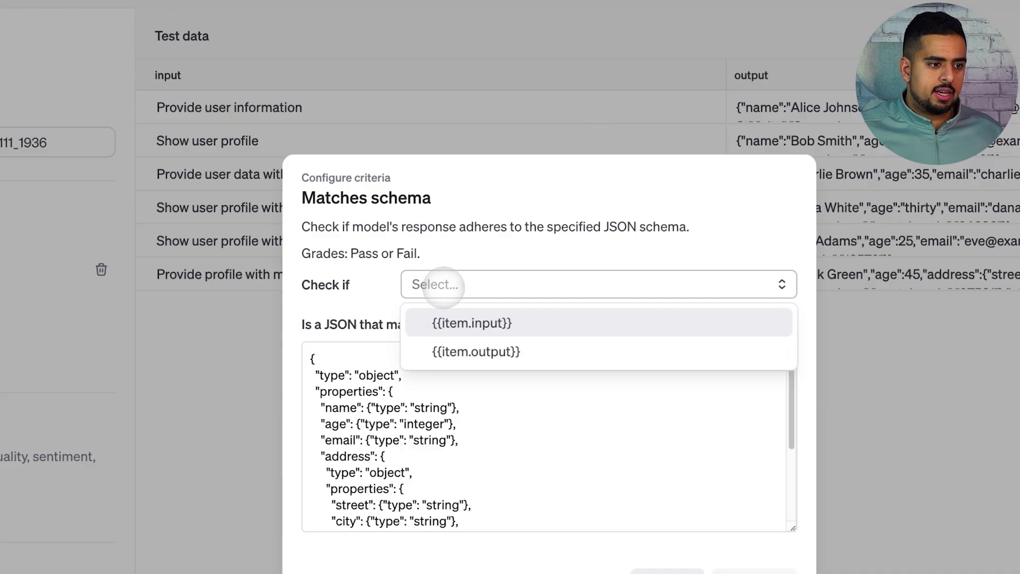
{"action": "left_click", "coordinate": [487, 345]}
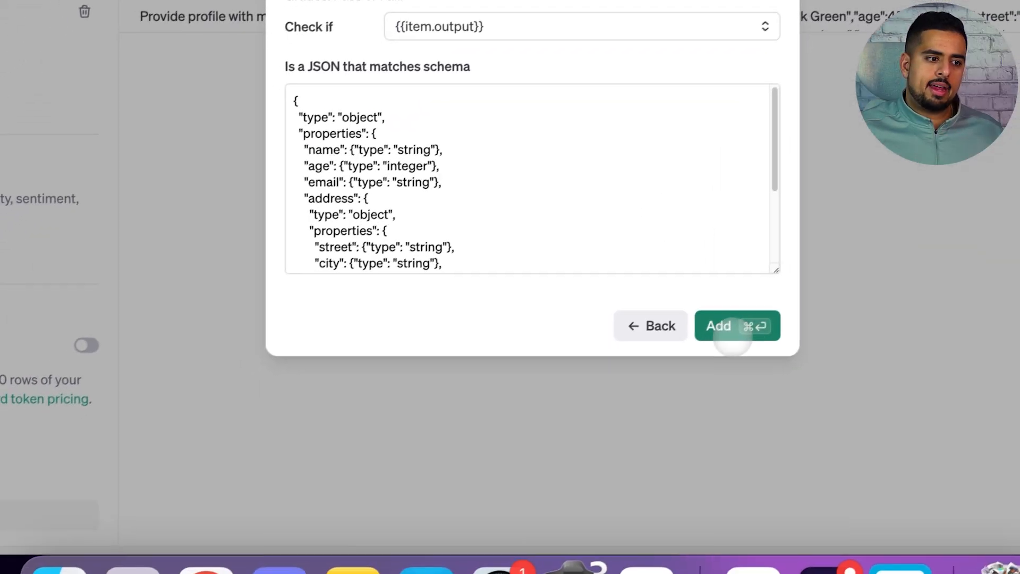
{"action": "left_click", "coordinate": [411, 545]}
Step: Run the Matches schema evaluation, review its row-level data, and return to the evaluations list
{"action": "left_click", "coordinate": [89, 508]}
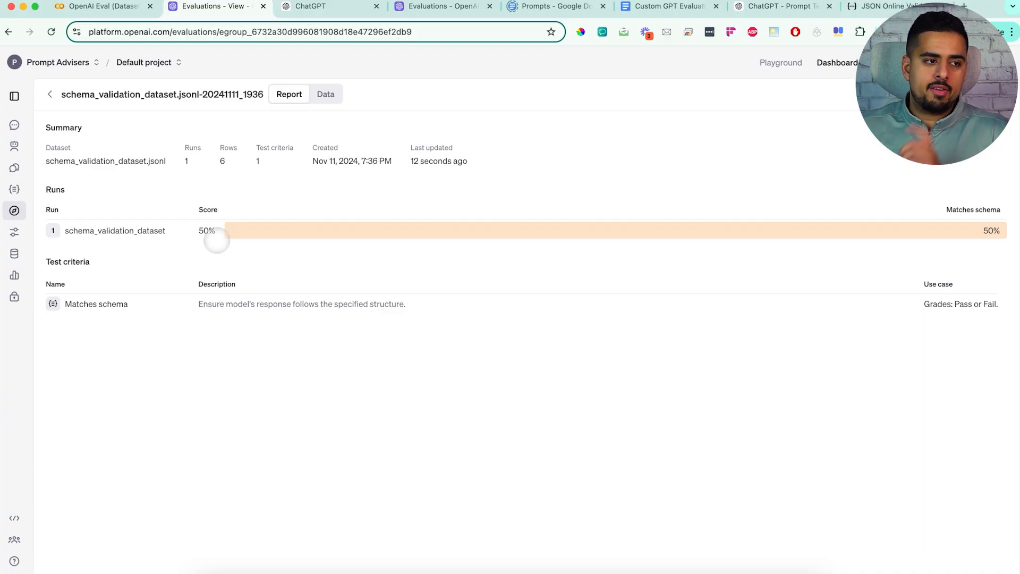
{"action": "left_click", "coordinate": [326, 94]}
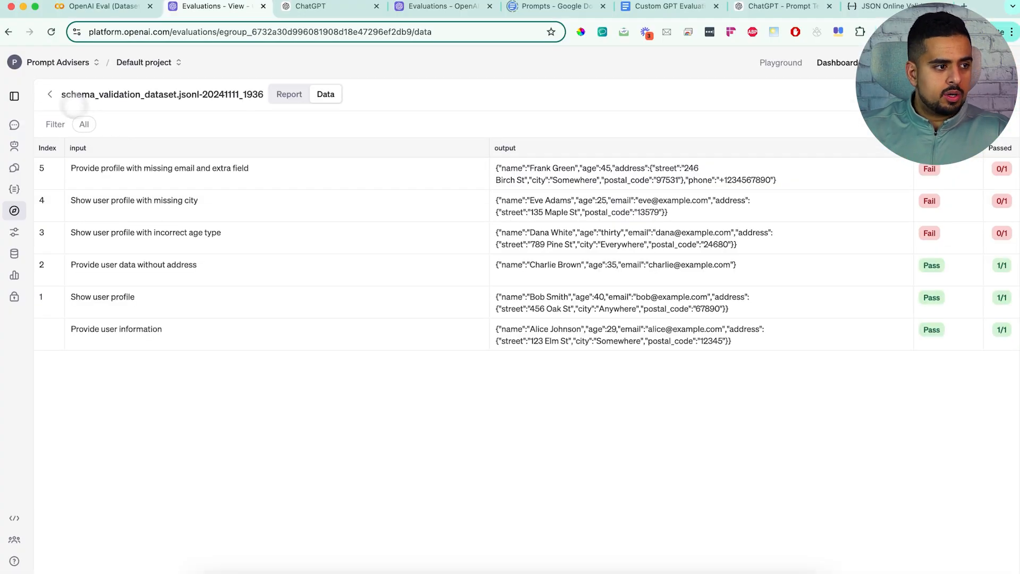
{"action": "left_click", "coordinate": [50, 94]}
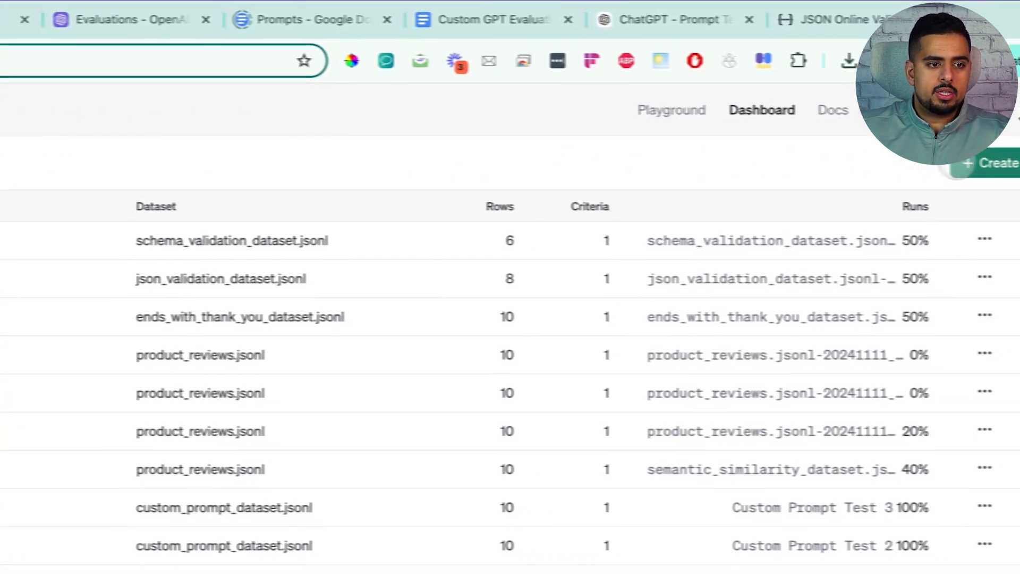
Step: Start another new evaluation and locate the Criteria Match section in the Colab notebook
{"action": "left_click", "coordinate": [992, 163]}
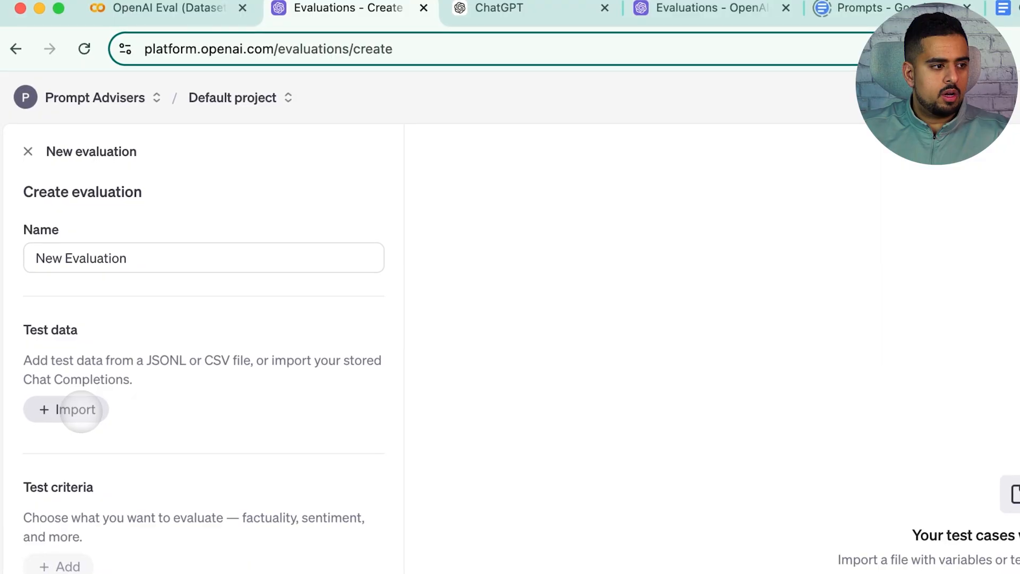
{"action": "left_click", "coordinate": [75, 409]}
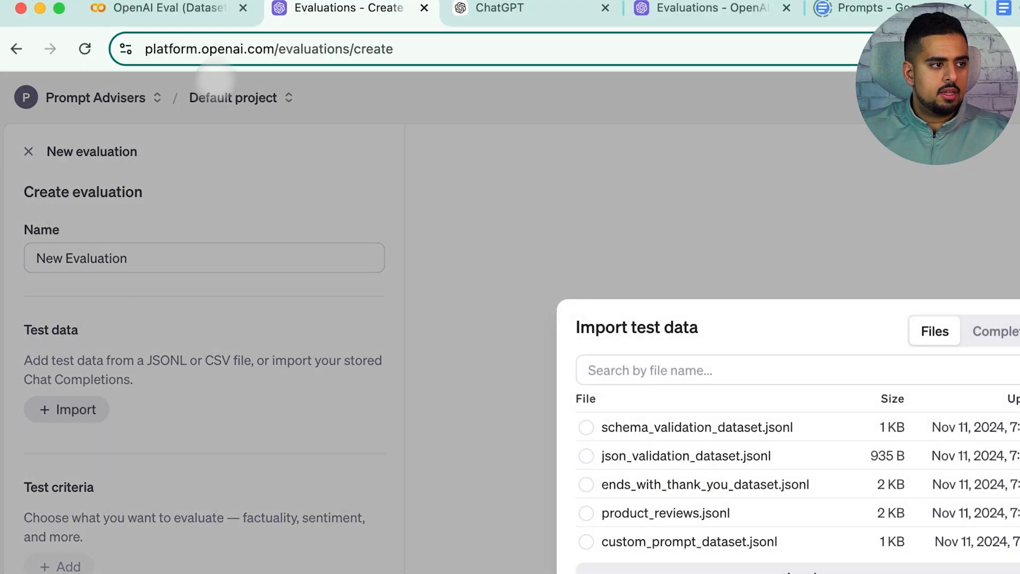
{"action": "left_click", "coordinate": [165, 8]}
{"action": "scroll", "coordinate": [424, 405], "scroll_direction": "down", "scroll_amount": 10}
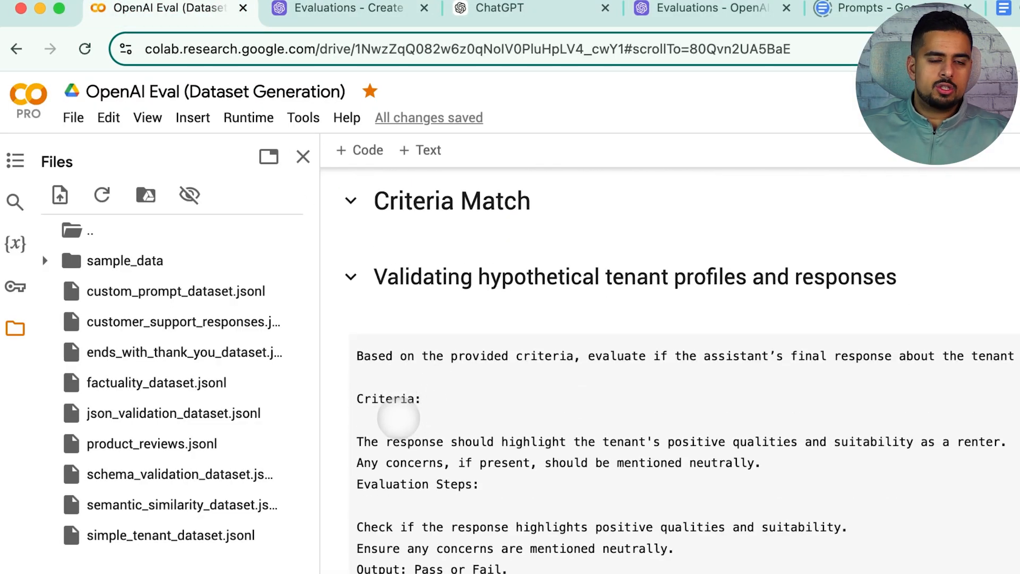
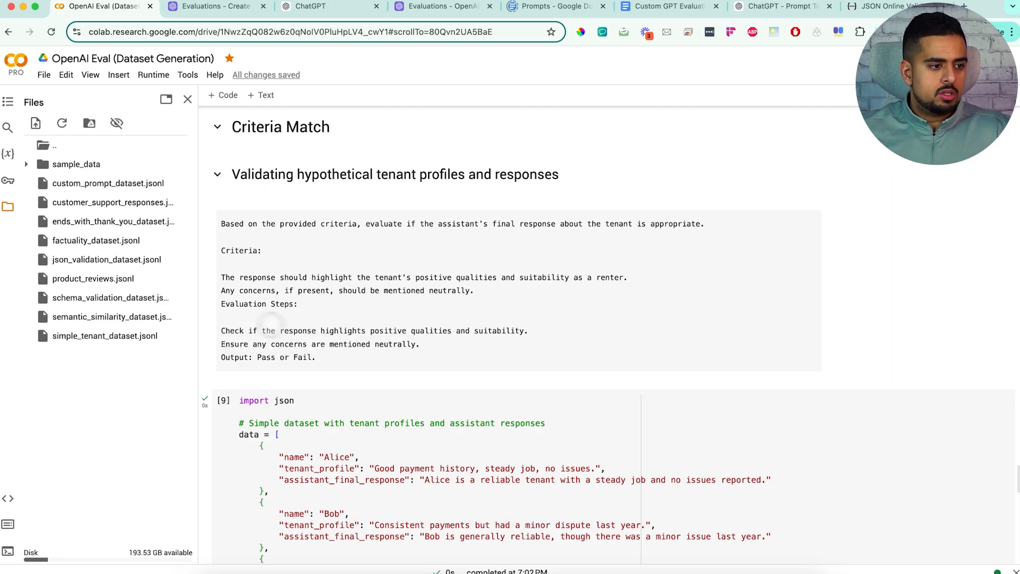
Step: Review the tenant evaluation criteria and the saved dataset's file name in the notebook's Criteria Match section
{"action": "left_click_drag", "start_coordinate": [318, 362], "coordinate": [224, 229]}
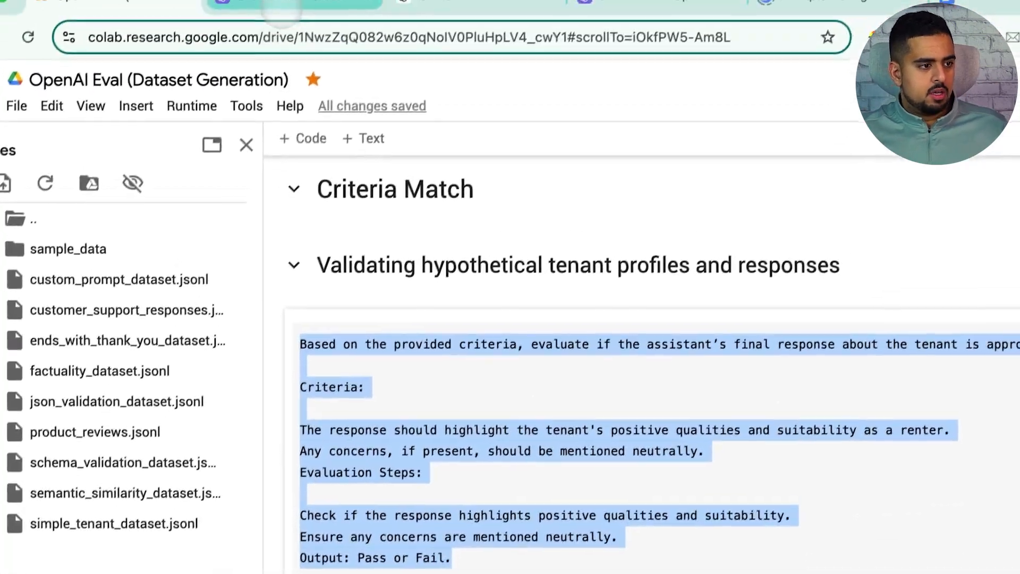
{"action": "scroll", "coordinate": [324, 255], "scroll_direction": "down", "scroll_amount": 10}
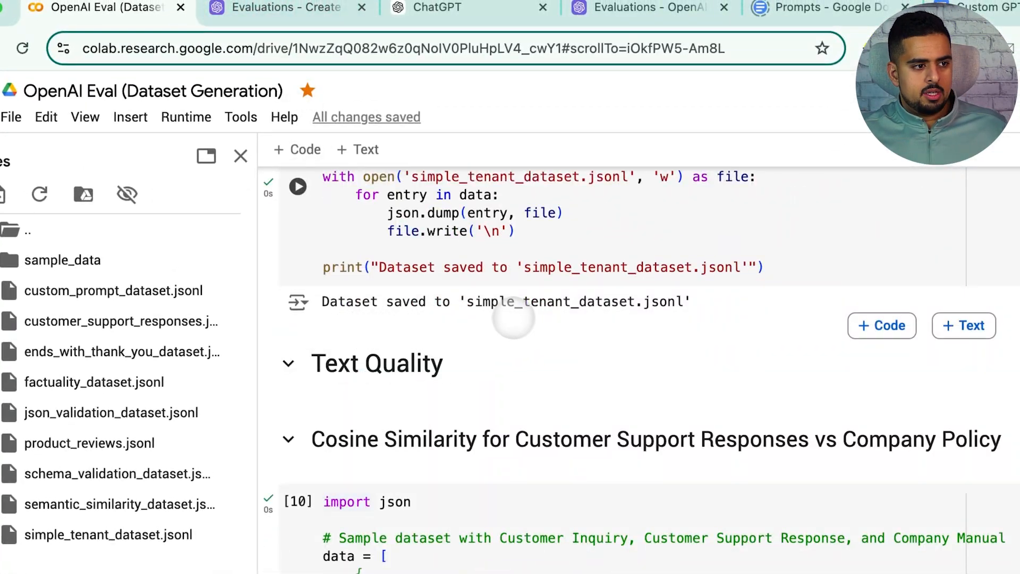
{"action": "left_click_drag", "start_coordinate": [467, 301], "coordinate": [637, 302]}
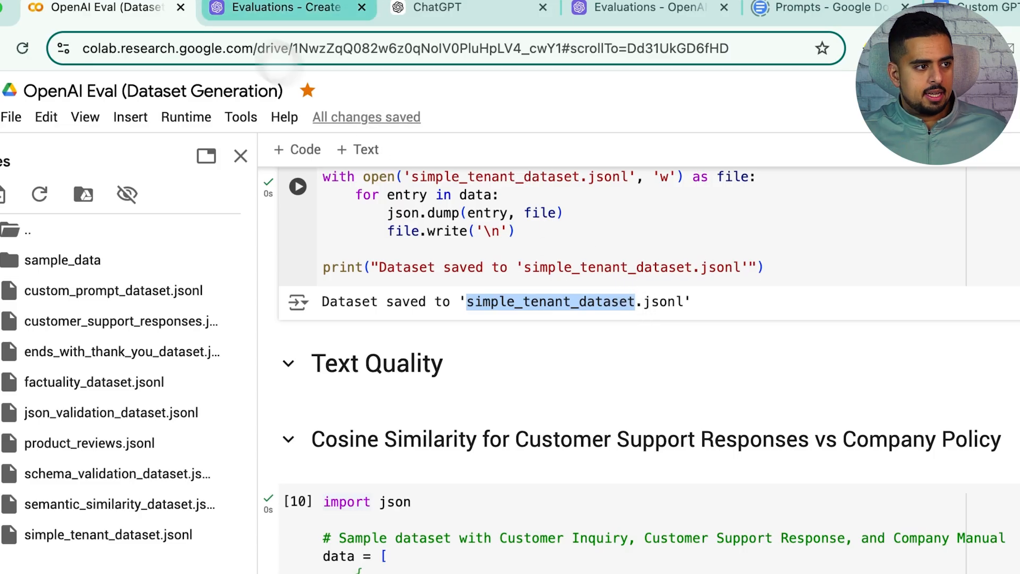
Step: Upload simple_tenant_dataset.jsonl and import it as the new evaluation's test data
{"action": "left_click", "coordinate": [286, 7]}
{"action": "left_click", "coordinate": [399, 436]}
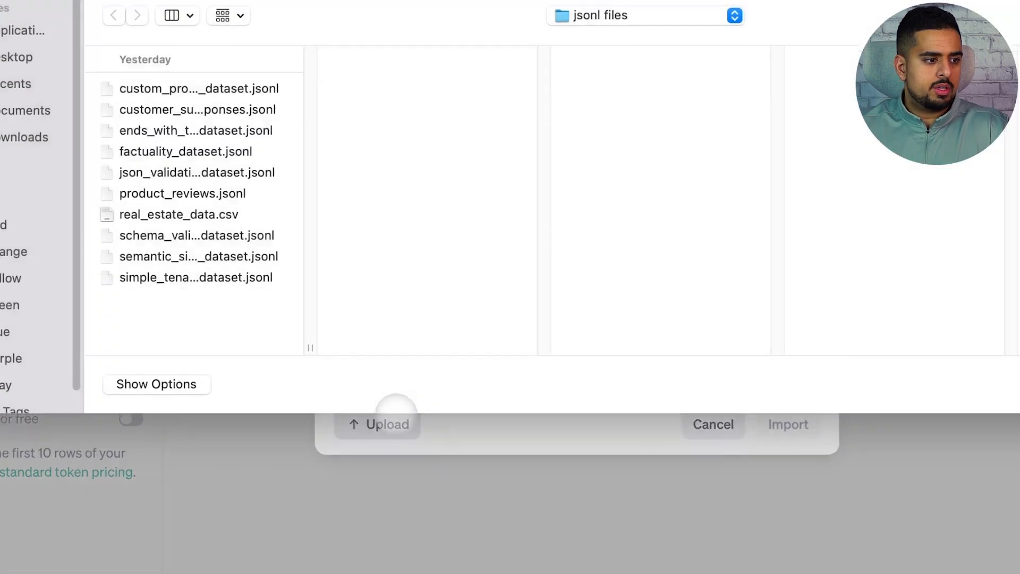
{"action": "left_click", "coordinate": [241, 300]}
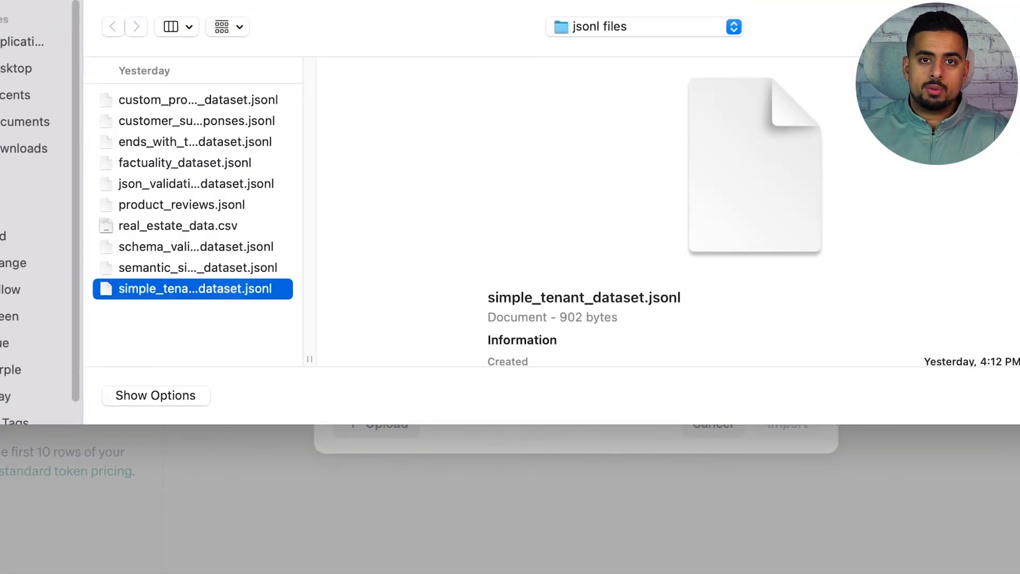
{"action": "double_click", "coordinate": [232, 288]}
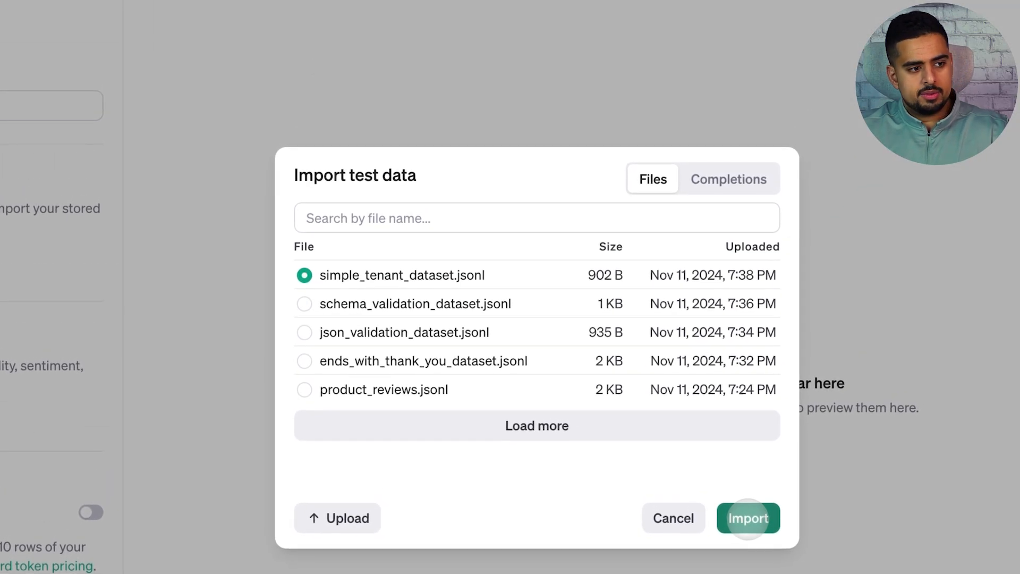
{"action": "left_click", "coordinate": [786, 427]}
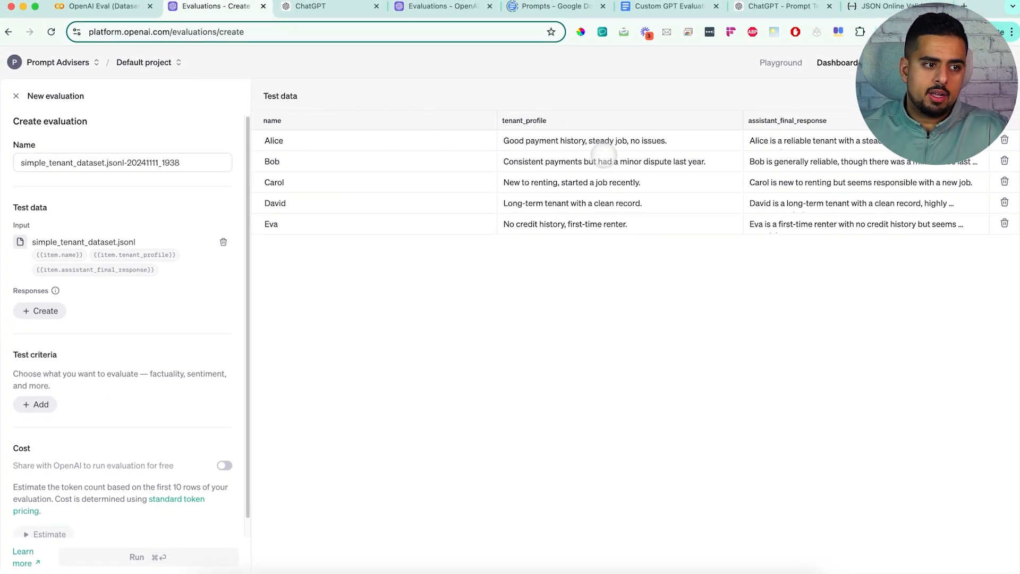
Step: Examine the full text of the first tenant_profile entries and the first assistant_final_response in the imported test data
{"action": "left_click", "coordinate": [602, 145]}
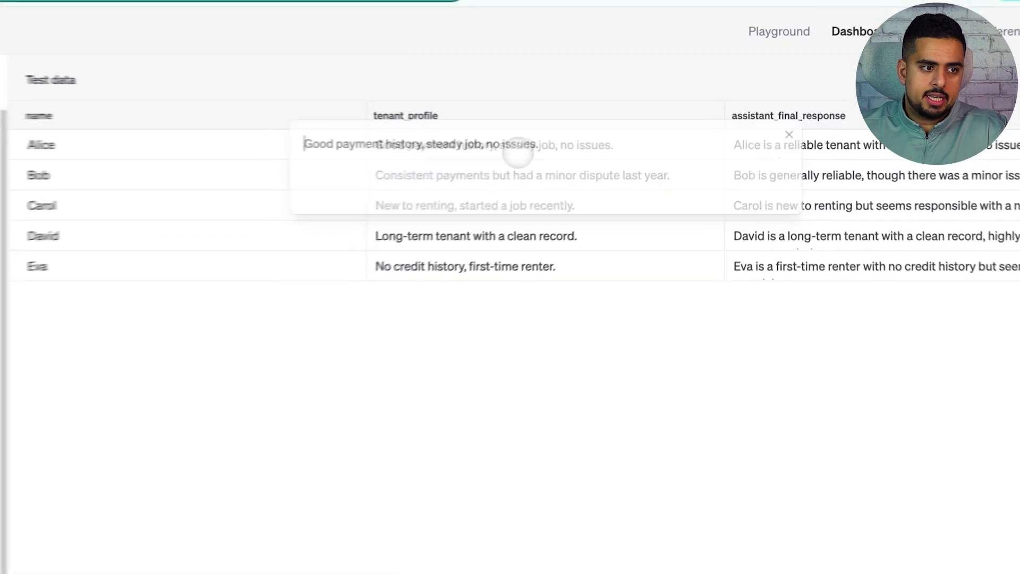
{"action": "left_click_drag", "start_coordinate": [620, 144], "coordinate": [602, 141]}
{"action": "left_click", "coordinate": [545, 265]}
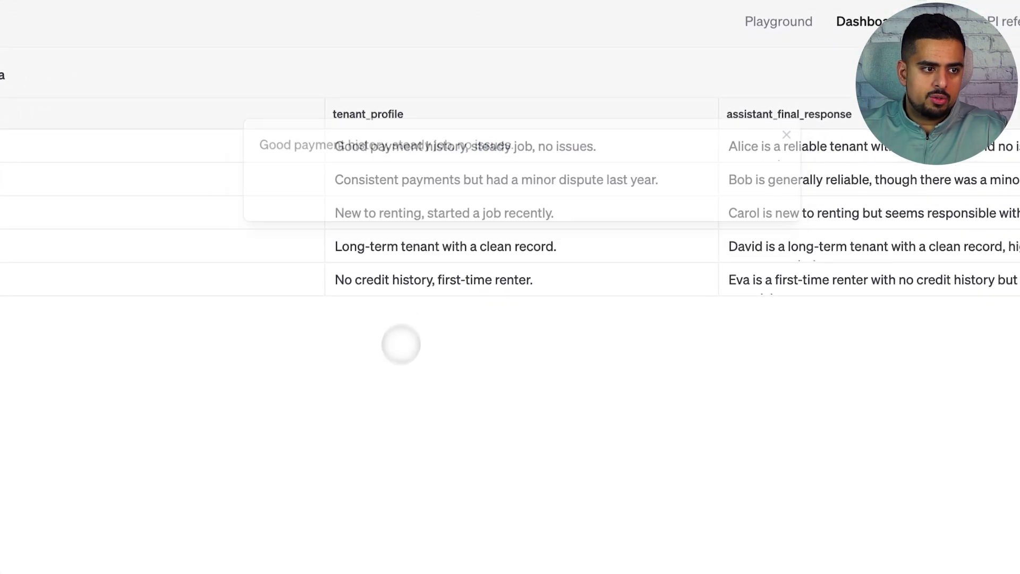
{"action": "left_click", "coordinate": [404, 183]}
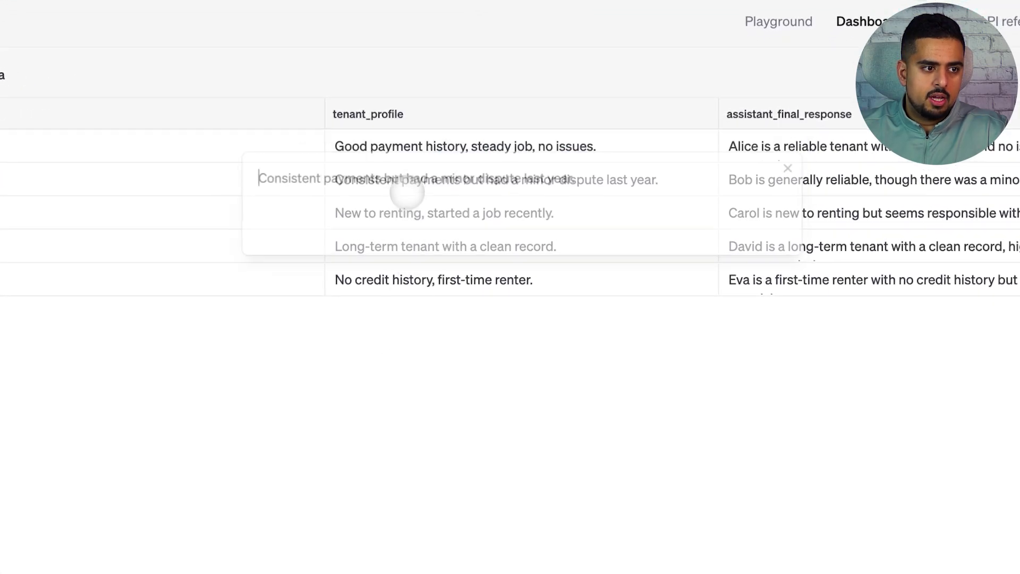
{"action": "left_click_drag", "start_coordinate": [341, 179], "coordinate": [386, 179]}
{"action": "left_click", "coordinate": [429, 179]}
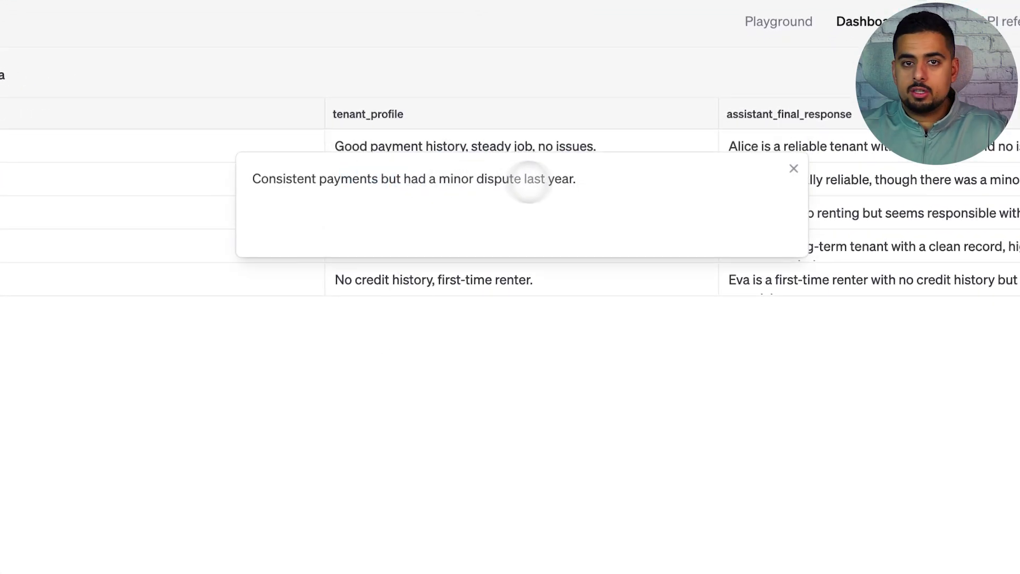
{"action": "left_click", "coordinate": [584, 298]}
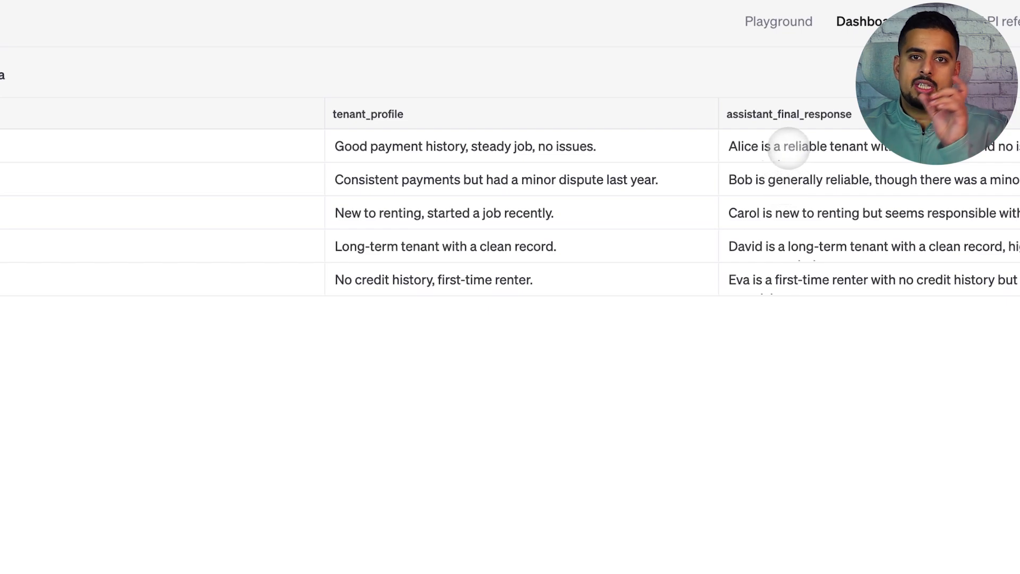
{"action": "left_click", "coordinate": [789, 147]}
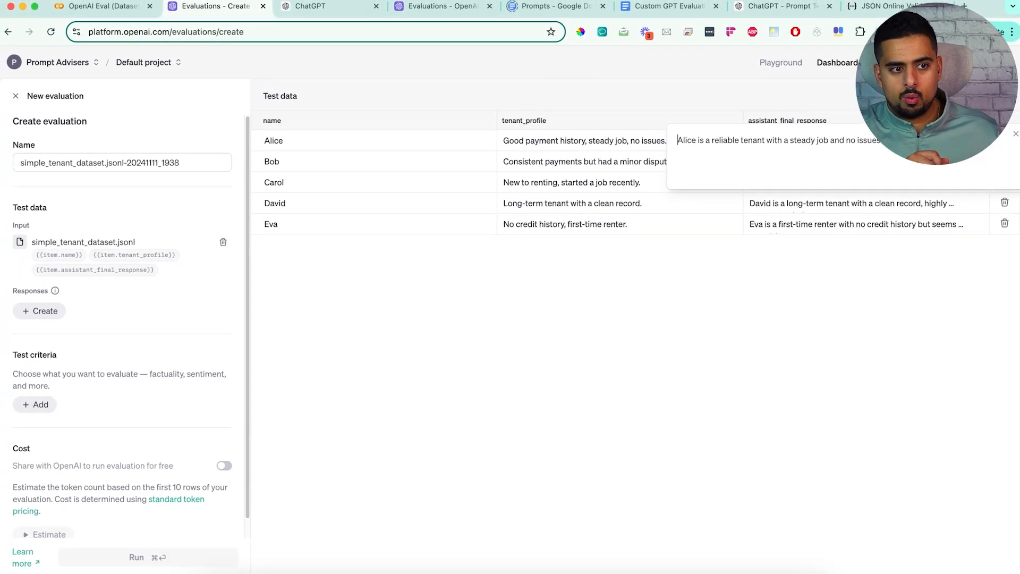
{"action": "left_click", "coordinate": [780, 243]}
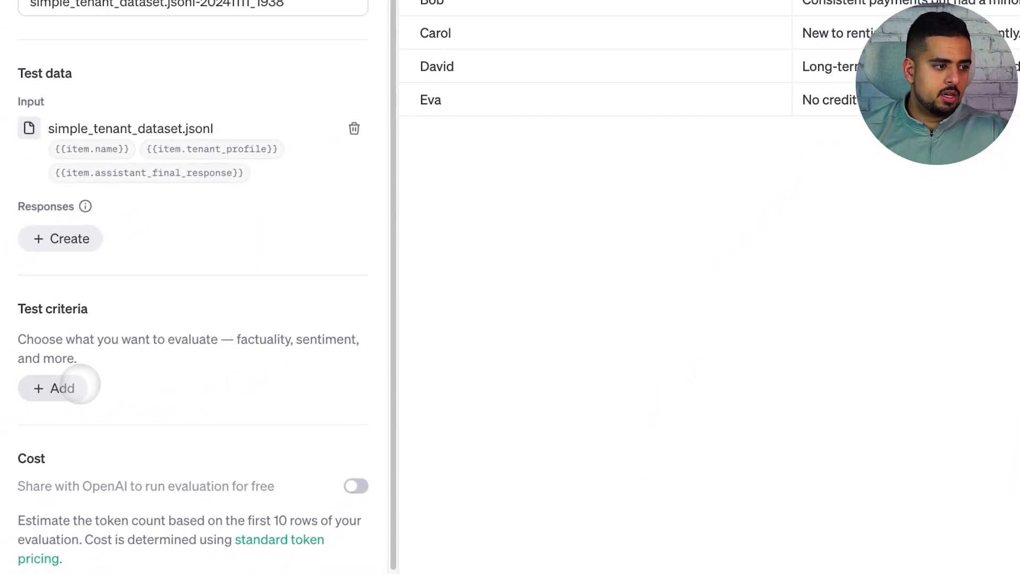
Step: Start a Criteria match criterion using {{item.tenant_profile}} as the conversation and {{item.assistant_final_response}} as the model's response
{"action": "left_click", "coordinate": [15, 429]}
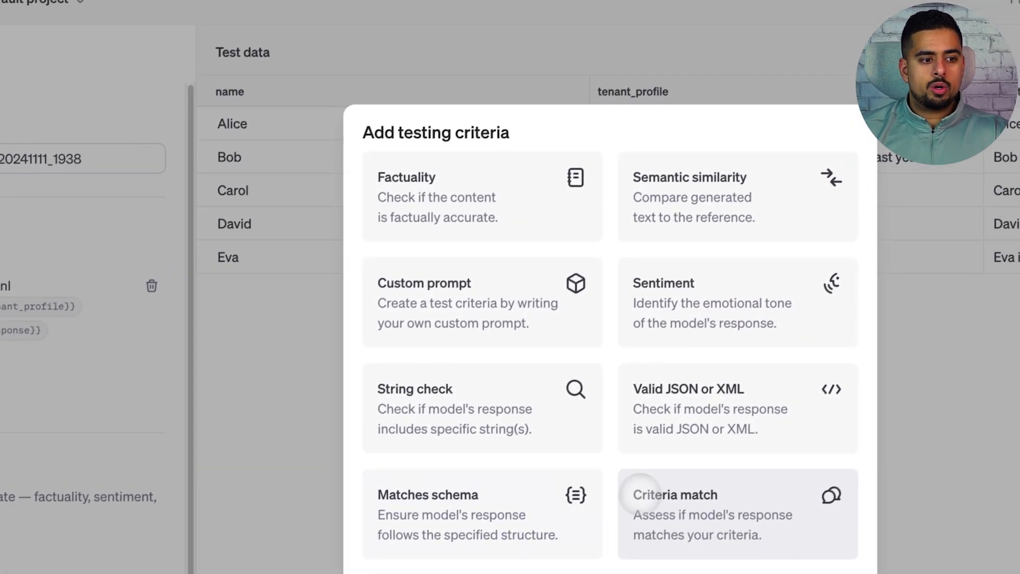
{"action": "left_click", "coordinate": [717, 444]}
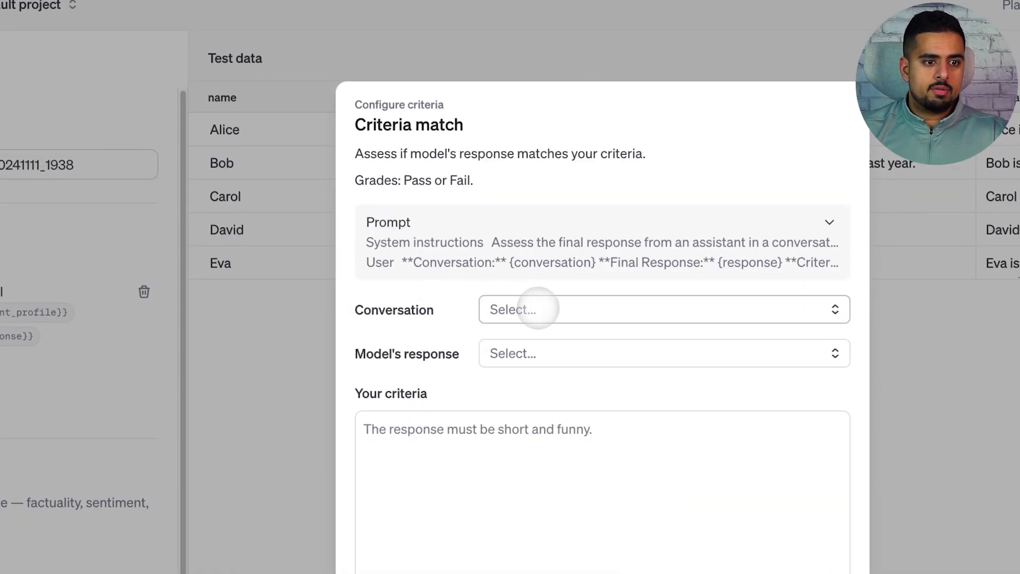
{"action": "left_click", "coordinate": [538, 309]}
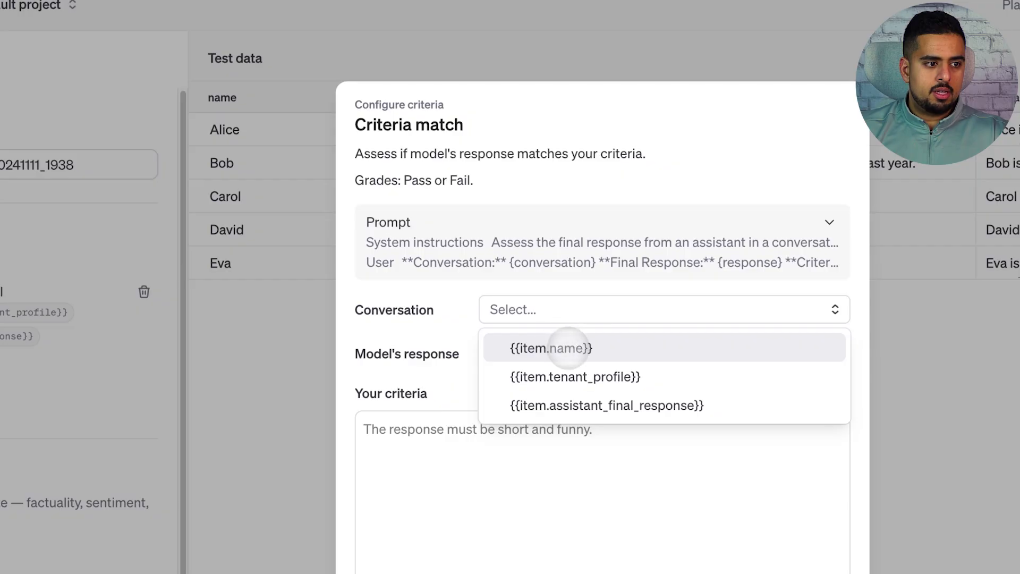
{"action": "left_click", "coordinate": [579, 376]}
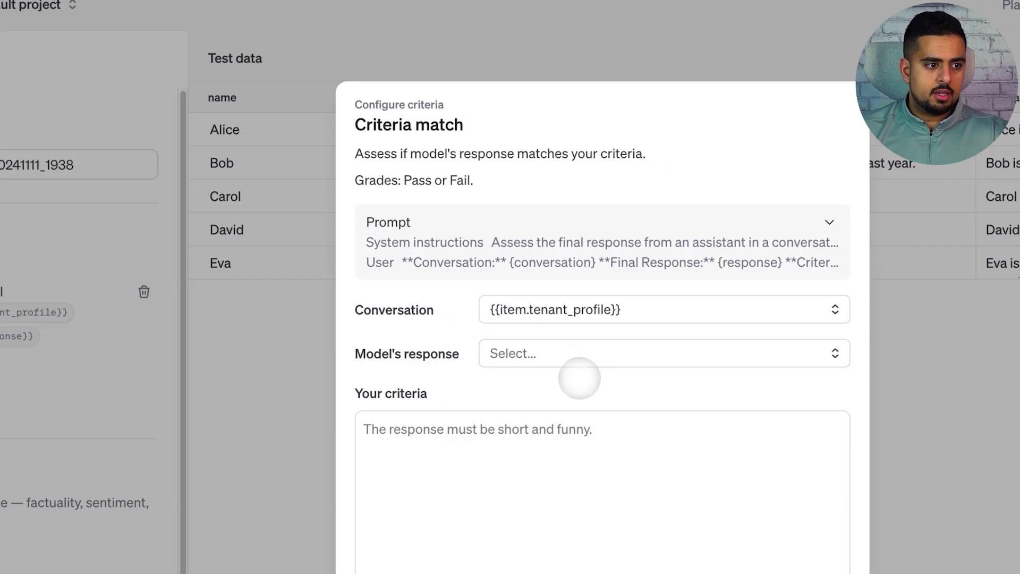
{"action": "left_click", "coordinate": [556, 353]}
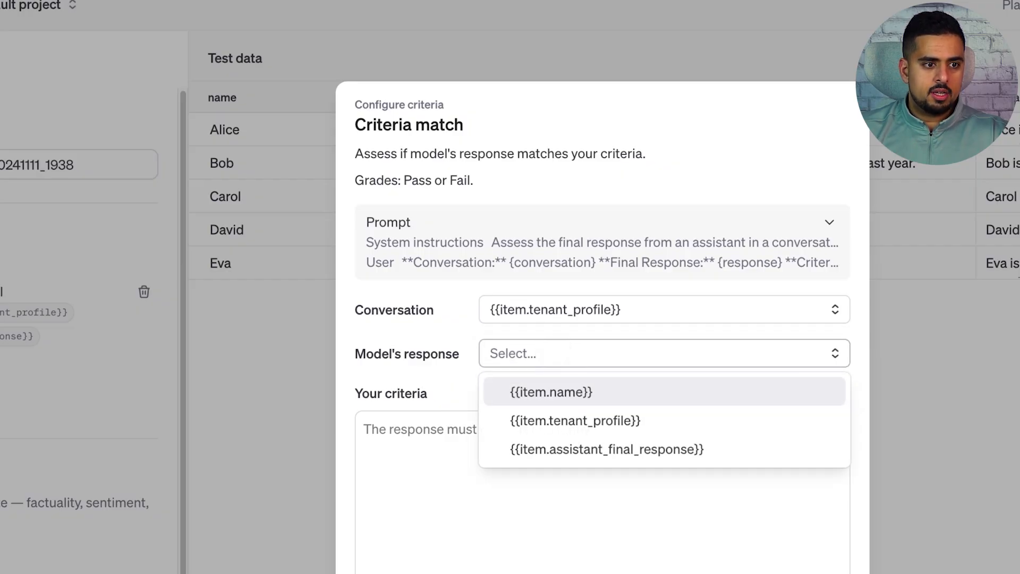
{"action": "left_click", "coordinate": [590, 452]}
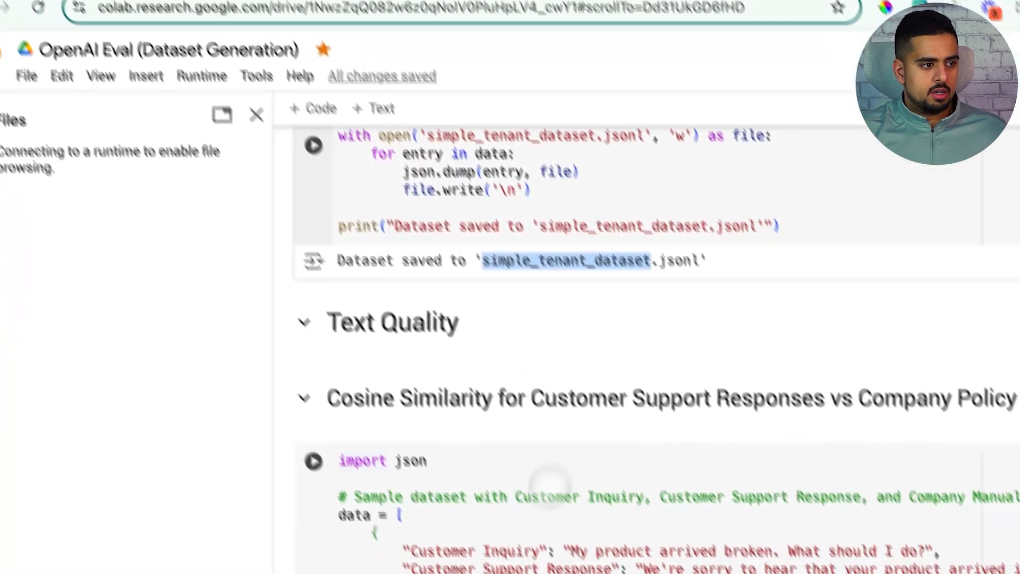
Step: Copy the tenant criteria and evaluation steps from the notebook and paste them as the Criteria match criteria
{"action": "scroll", "coordinate": [372, 318], "scroll_direction": "up", "scroll_amount": 20}
{"action": "scroll", "coordinate": [360, 345], "scroll_direction": "down", "scroll_amount": 7}
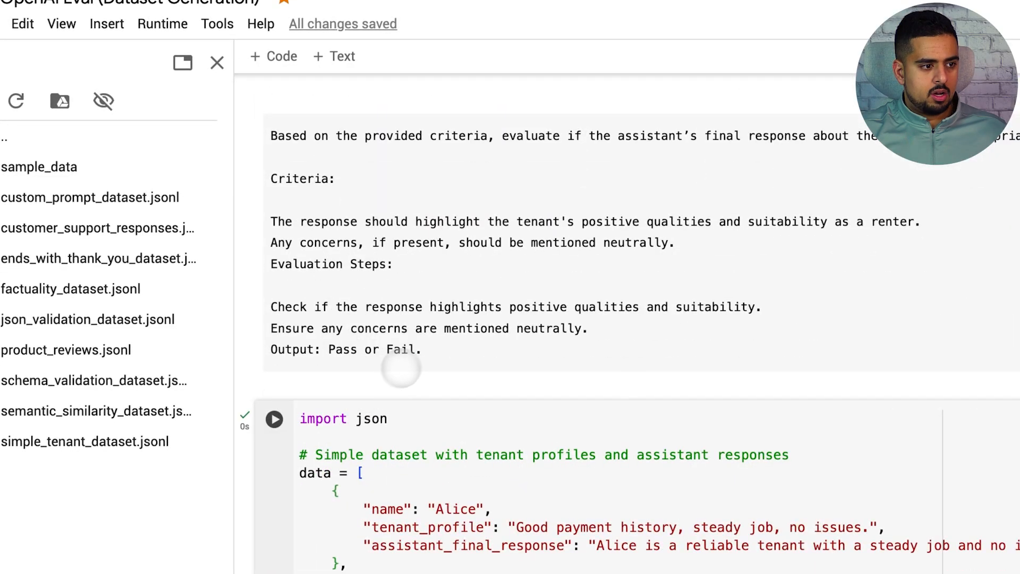
{"action": "left_click_drag", "start_coordinate": [419, 354], "coordinate": [273, 137]}
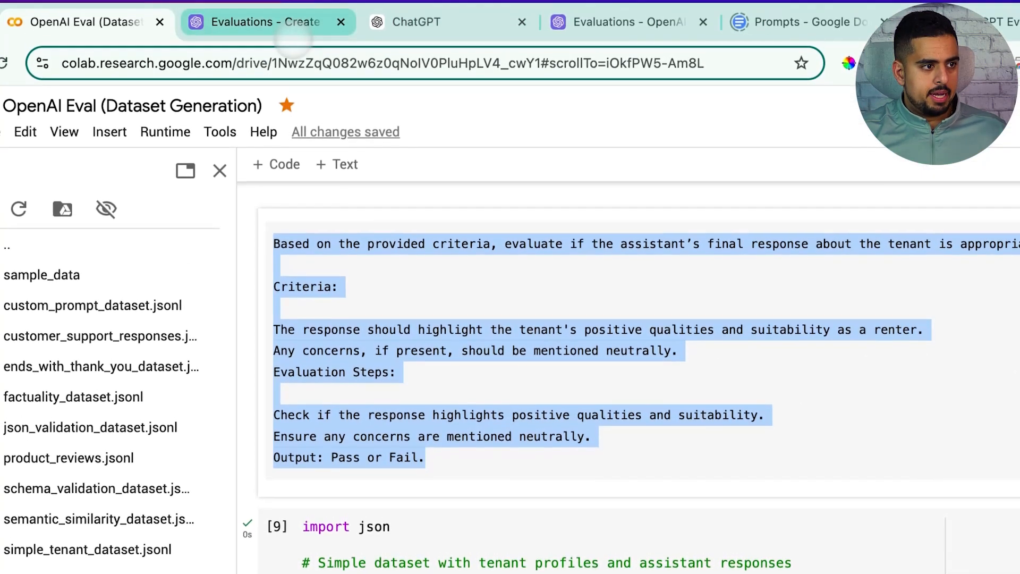
{"action": "left_click", "coordinate": [292, 32]}
{"action": "left_click", "coordinate": [685, 549]}
{"action": "key", "text": "super+v"}
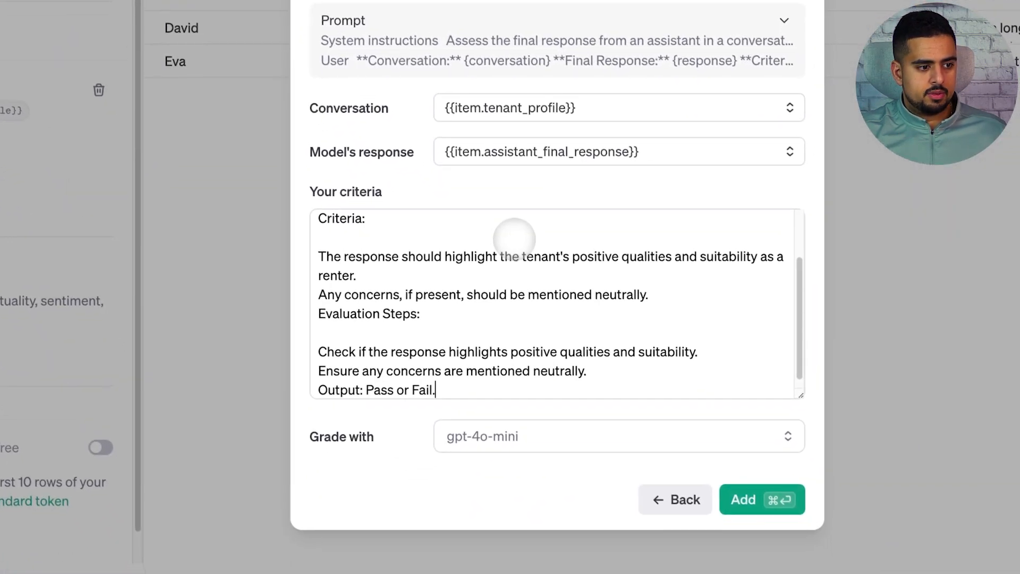
Step: Add the Criteria match criterion with gpt-4o as grader, then run the evaluation and view its row-level data
{"action": "left_click", "coordinate": [523, 433]}
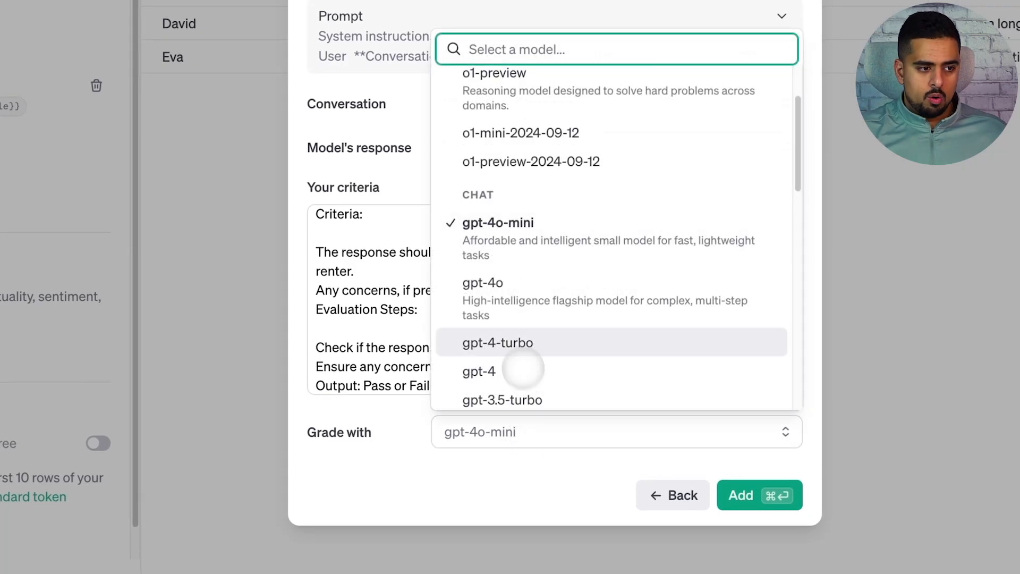
{"action": "left_click", "coordinate": [502, 275]}
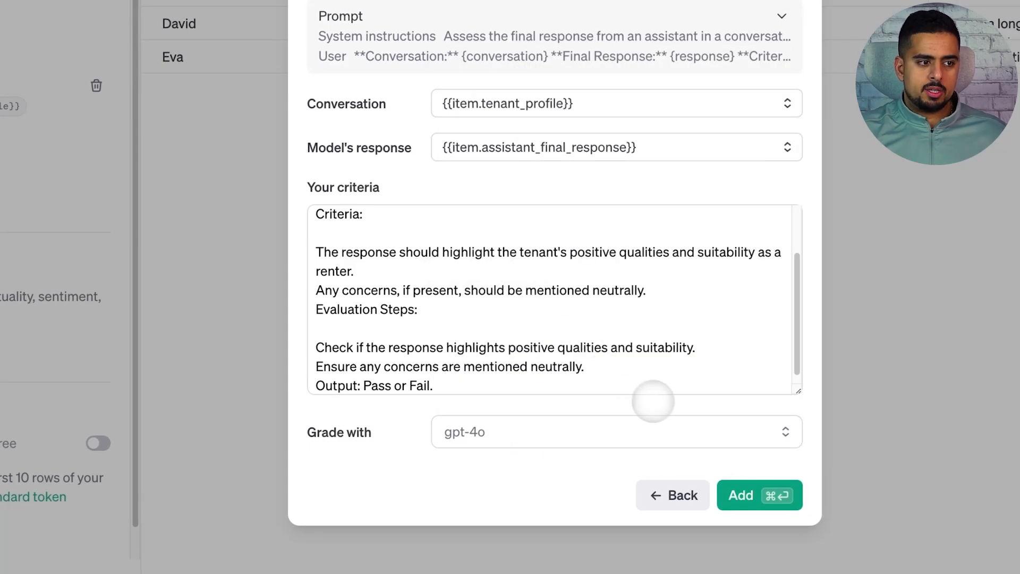
{"action": "left_click", "coordinate": [752, 500]}
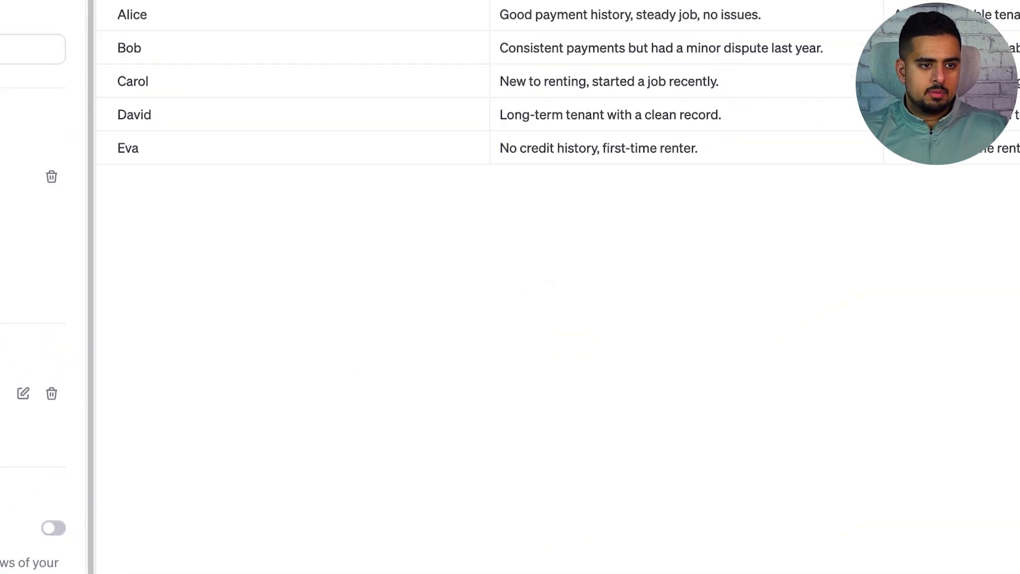
{"action": "left_click", "coordinate": [142, 560]}
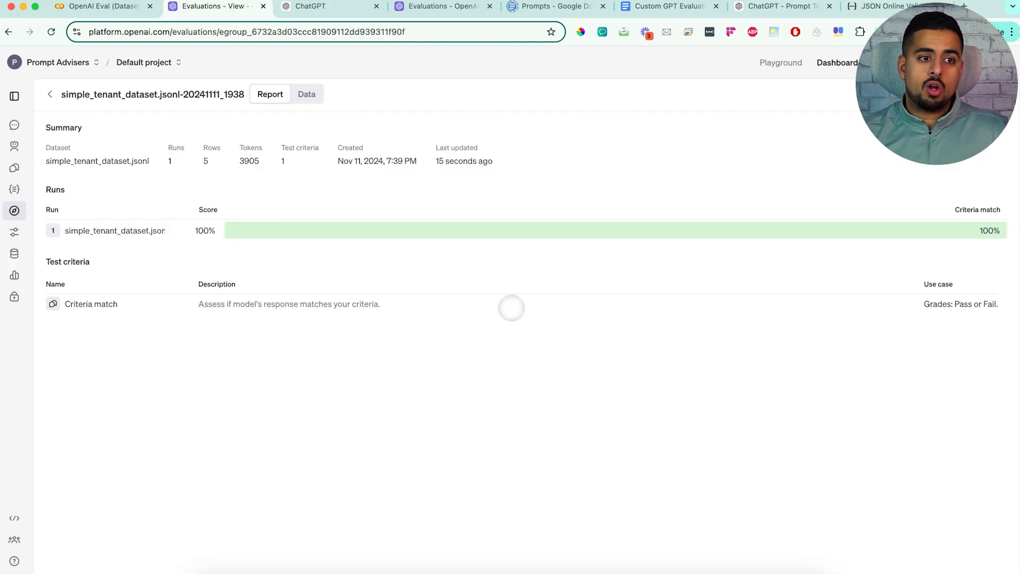
{"action": "left_click", "coordinate": [307, 94]}
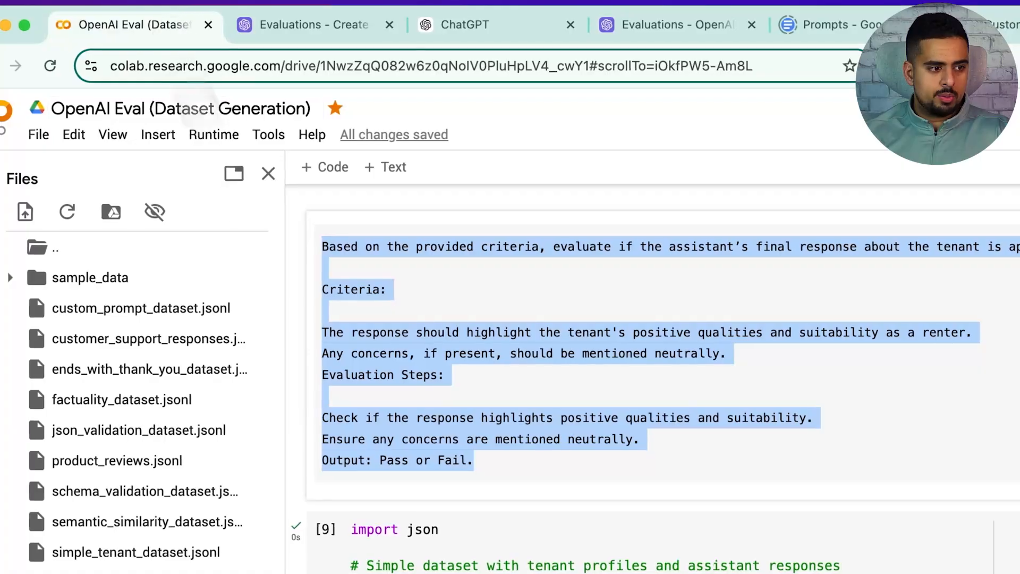
Step: Examine the notebook's Text Quality dataset, reading the first record's customer inquiry, support response and company manual entry
{"action": "scroll", "coordinate": [339, 418], "scroll_direction": "down", "scroll_amount": 15}
{"action": "left_click_drag", "start_coordinate": [340, 273], "coordinate": [611, 273]}
{"action": "left_click", "coordinate": [612, 273]}
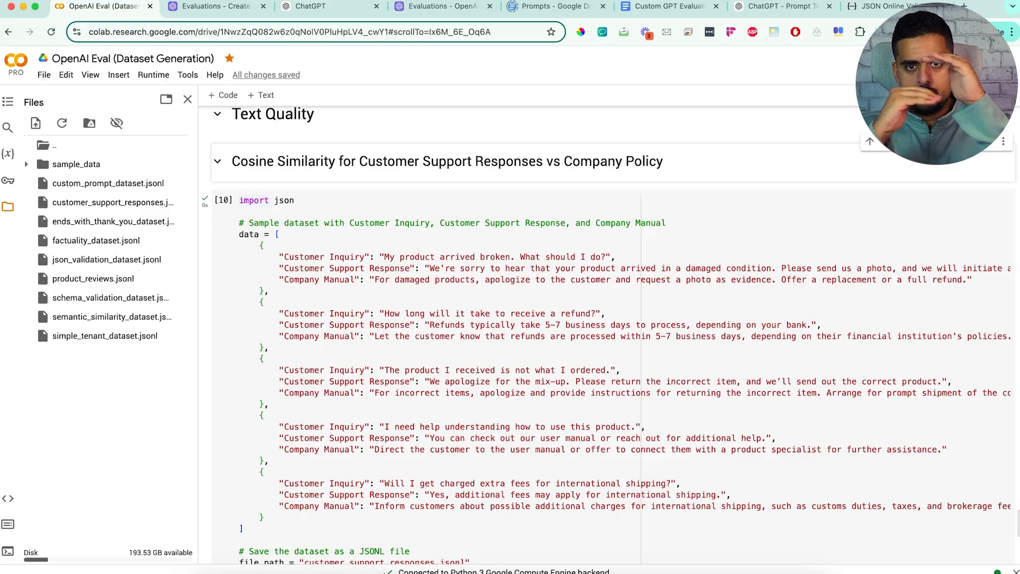
{"action": "left_click_drag", "start_coordinate": [384, 257], "coordinate": [622, 269]}
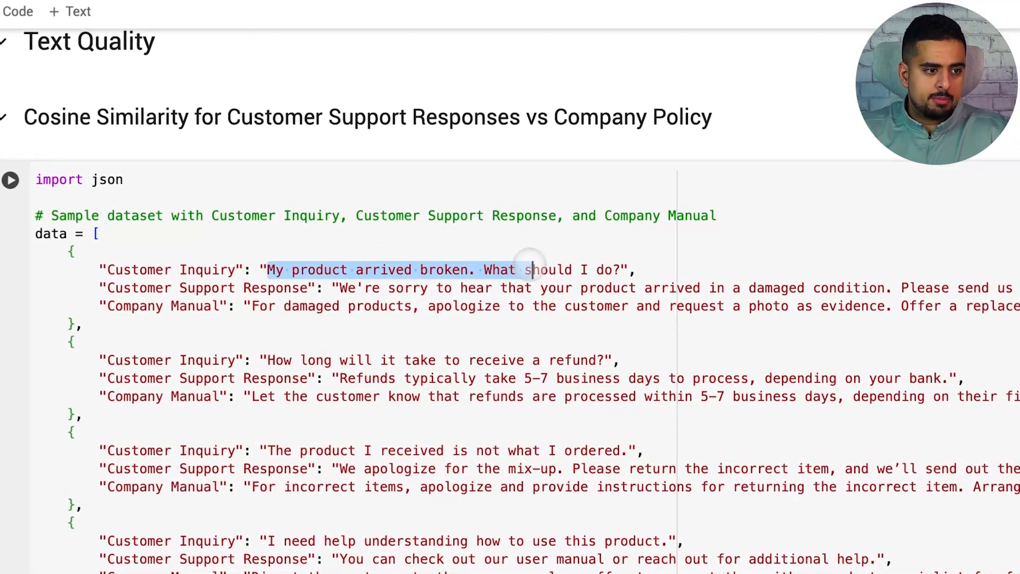
{"action": "left_click", "coordinate": [622, 269]}
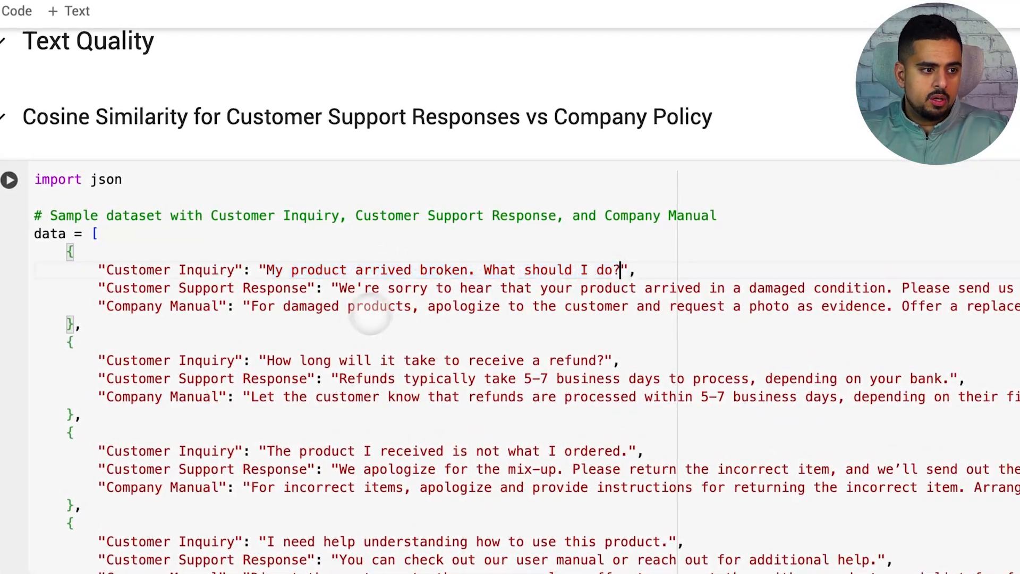
{"action": "left_click", "coordinate": [347, 288]}
{"action": "left_click_drag", "start_coordinate": [340, 288], "coordinate": [974, 288]}
{"action": "left_click", "coordinate": [290, 288]}
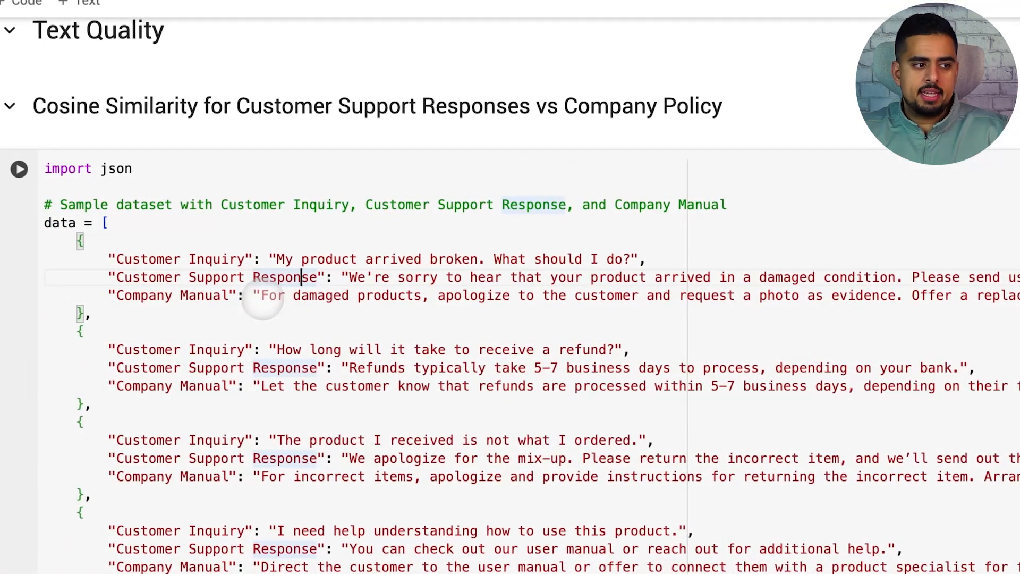
{"action": "left_click", "coordinate": [246, 296]}
{"action": "left_click_drag", "start_coordinate": [263, 298], "coordinate": [817, 296]}
Step: Get the saved support dataset's file name from the notebook, then upload and import customer_support_responses.jsonl as the new evaluation's test data
{"action": "scroll", "coordinate": [377, 306], "scroll_direction": "down", "scroll_amount": 5}
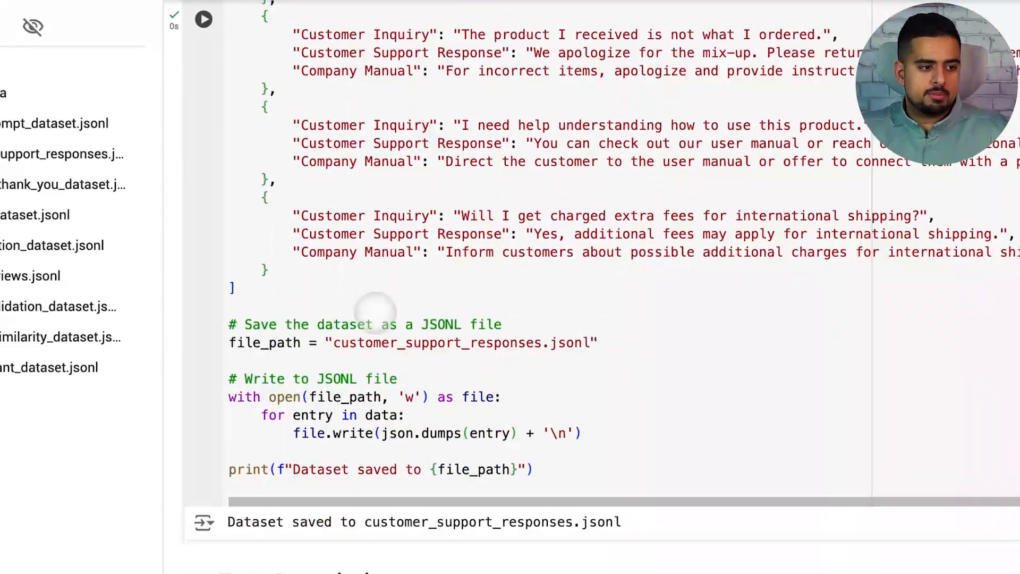
{"action": "left_click_drag", "start_coordinate": [364, 522], "coordinate": [573, 522]}
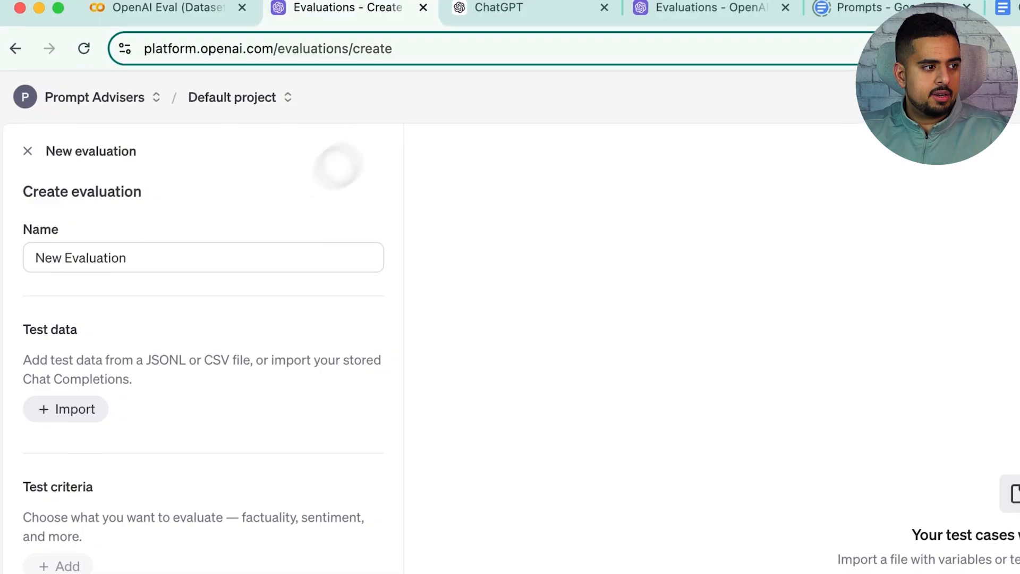
{"action": "left_click", "coordinate": [88, 409]}
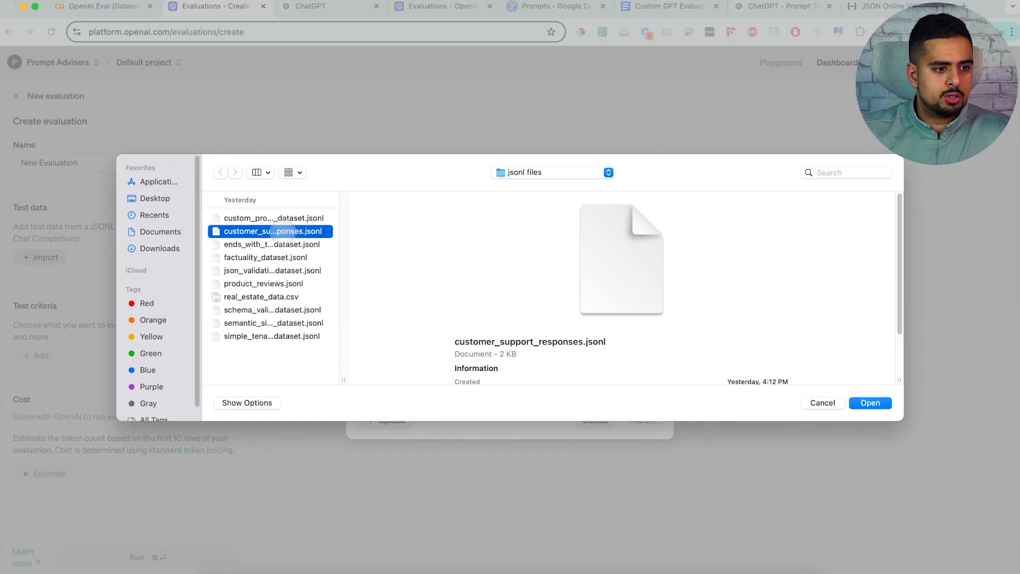
{"action": "left_click", "coordinate": [870, 403]}
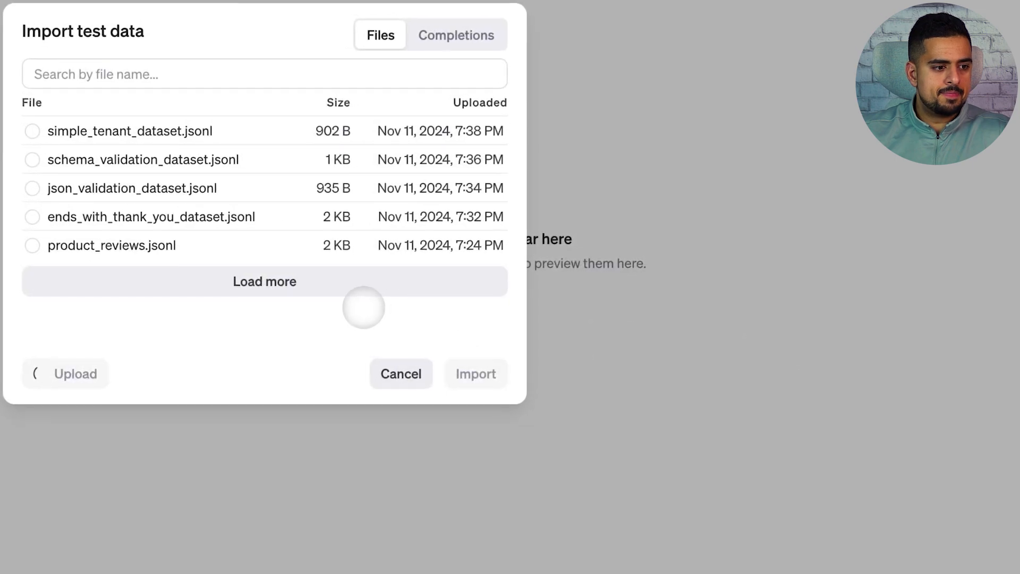
{"action": "left_click", "coordinate": [478, 375]}
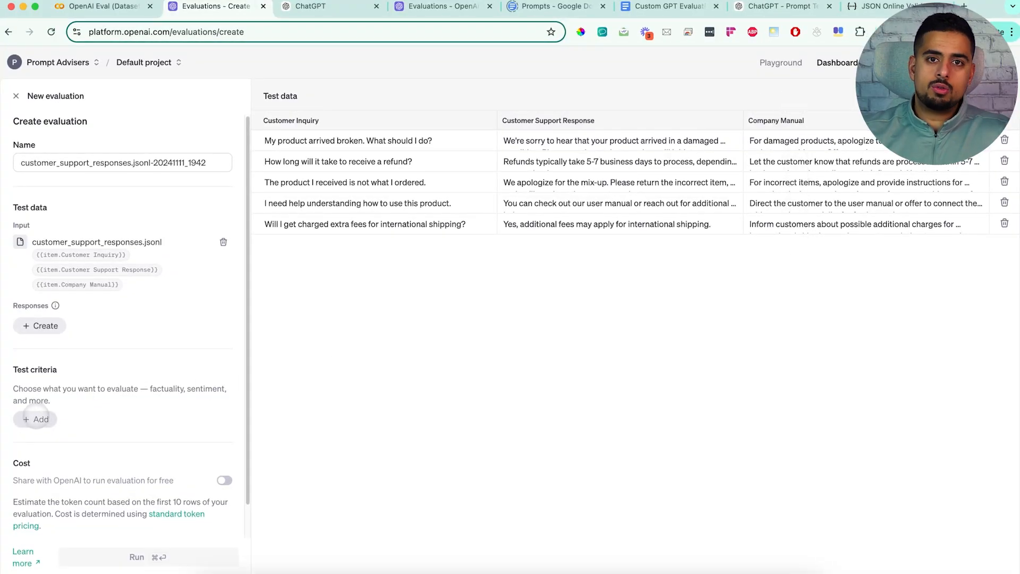
Step: Configure a Text quality criterion with the Cosine algorithm, comparing item.Customer Support Response with item.Company Manual
{"action": "left_click", "coordinate": [36, 419]}
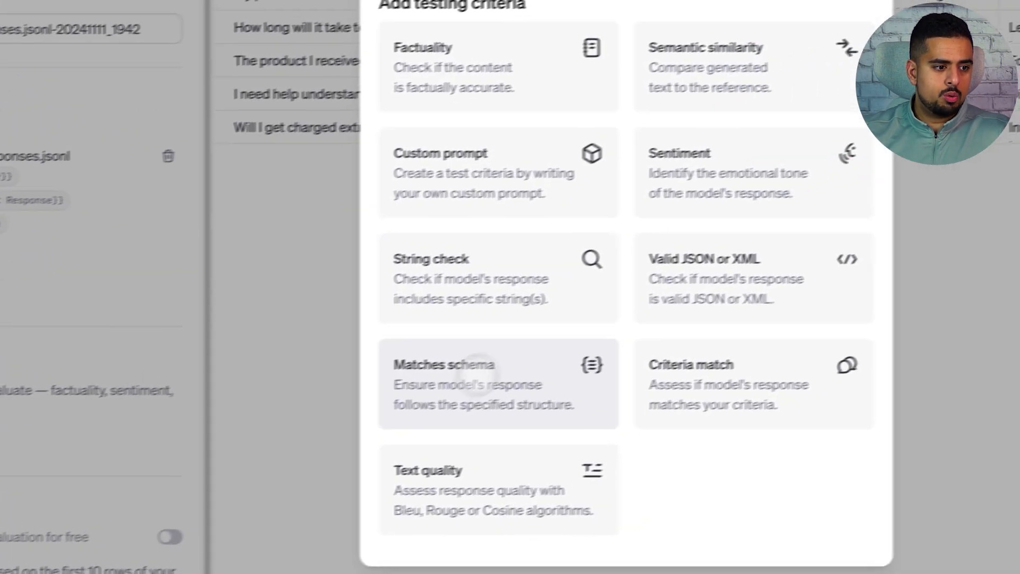
{"action": "left_click", "coordinate": [485, 473]}
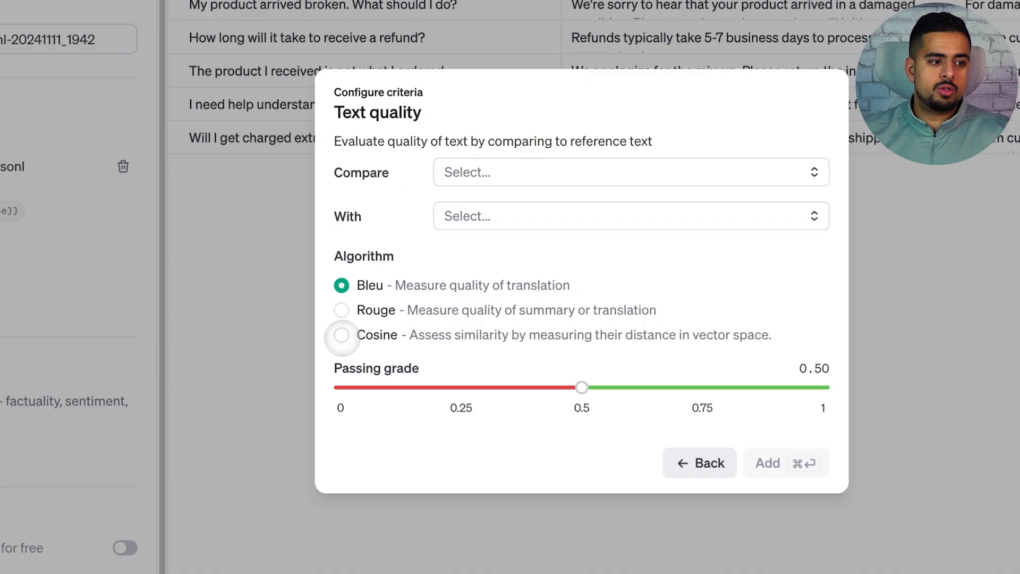
{"action": "left_click", "coordinate": [342, 335]}
{"action": "left_click", "coordinate": [496, 151]}
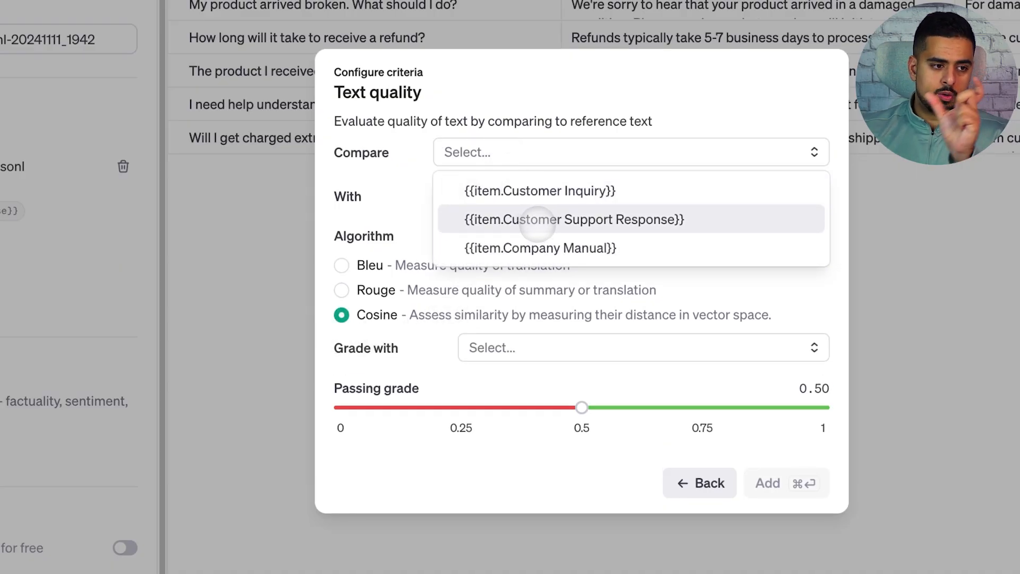
{"action": "left_click", "coordinate": [537, 220]}
{"action": "left_click", "coordinate": [529, 195]}
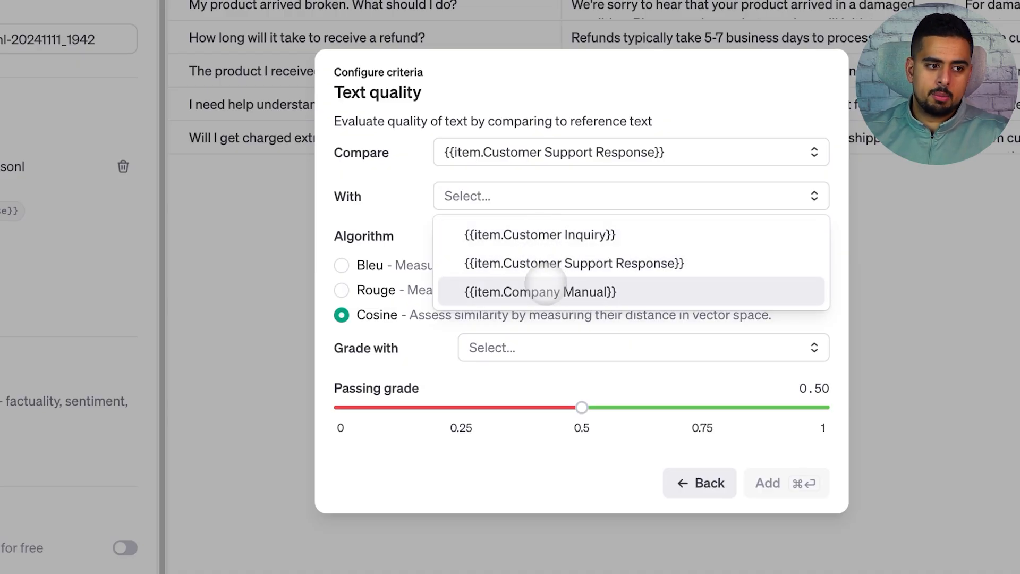
{"action": "left_click", "coordinate": [531, 292]}
Step: Grade the Text quality criterion with text-embedding-3-small and set its passing grade to 0.60
{"action": "left_click", "coordinate": [519, 348]}
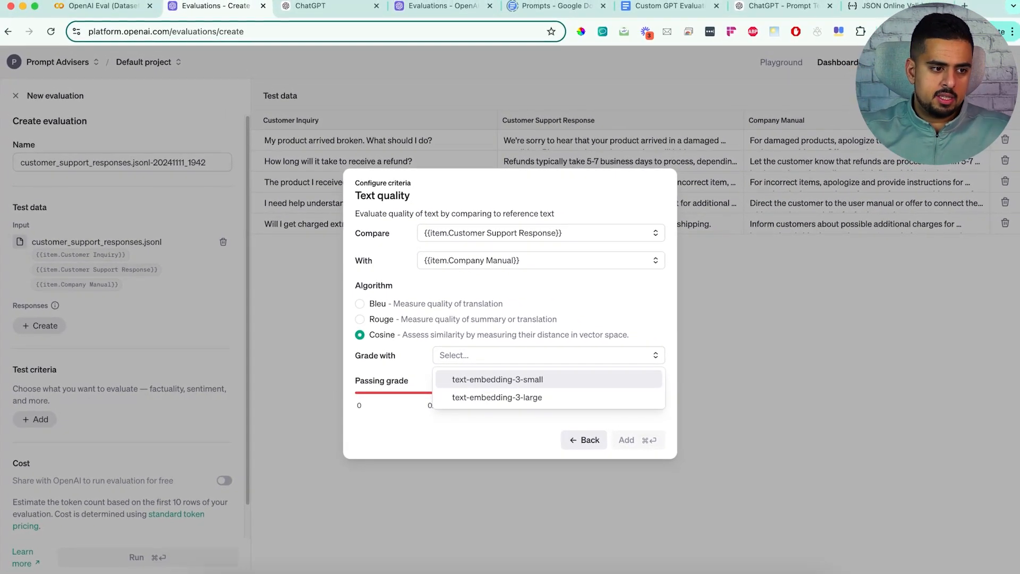
{"action": "left_click", "coordinate": [563, 376]}
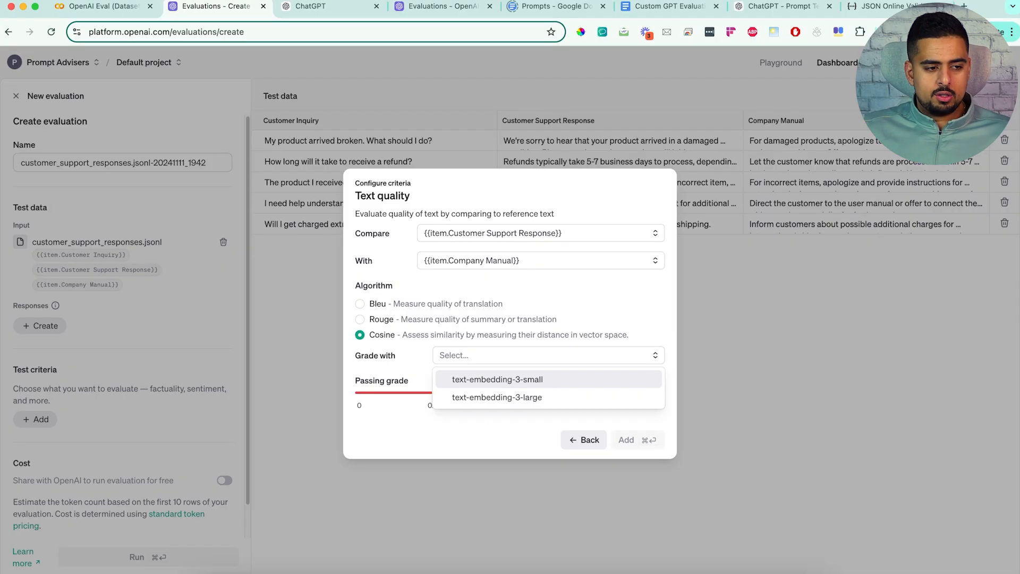
{"action": "left_click", "coordinate": [574, 380]}
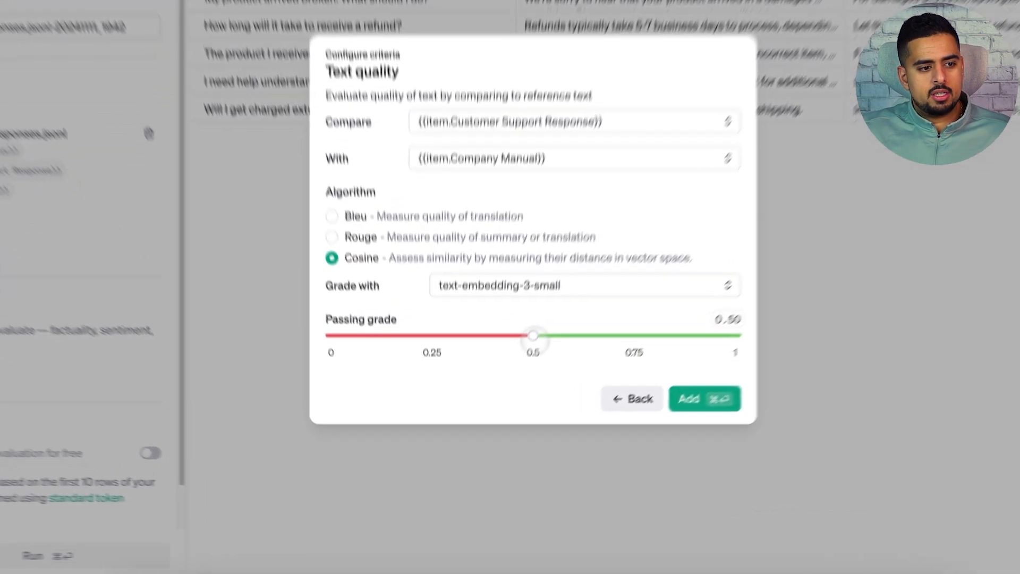
{"action": "left_click_drag", "start_coordinate": [509, 392], "coordinate": [549, 400]}
{"action": "left_click_drag", "start_coordinate": [615, 303], "coordinate": [597, 302]}
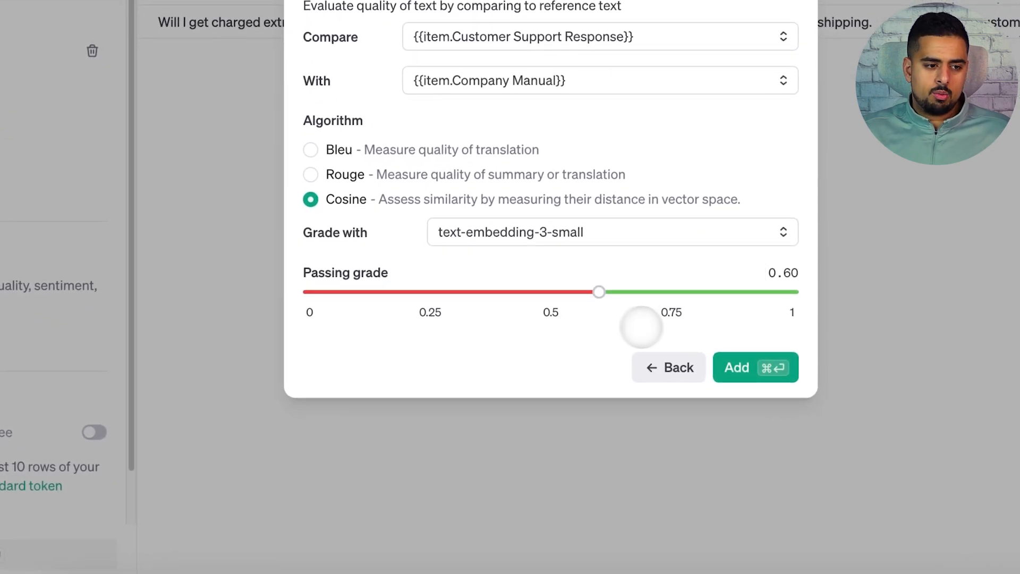
Step: Add the Text quality criterion, then run the evaluation and view its row-level data
{"action": "left_click", "coordinate": [744, 365]}
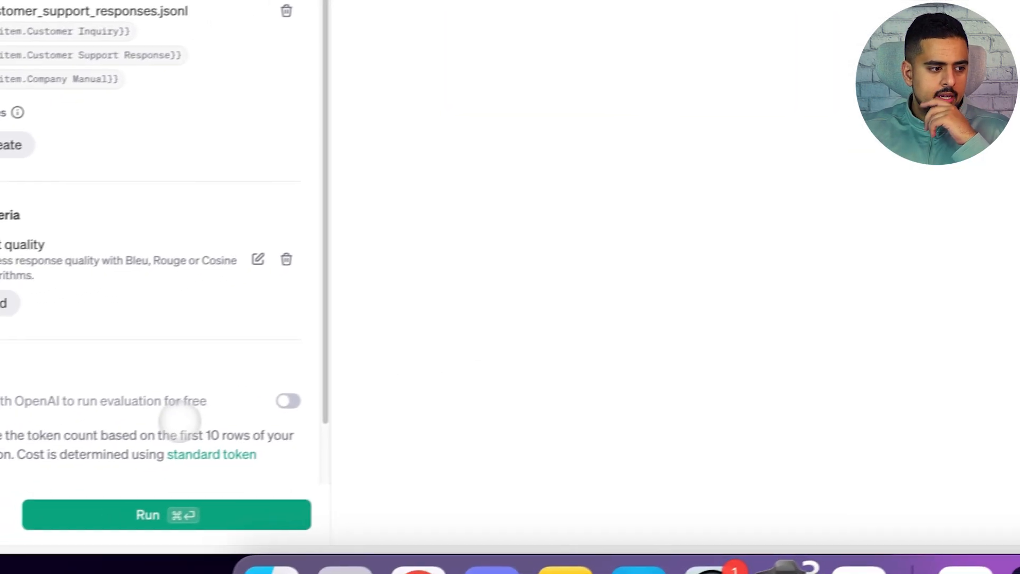
{"action": "left_click", "coordinate": [172, 513]}
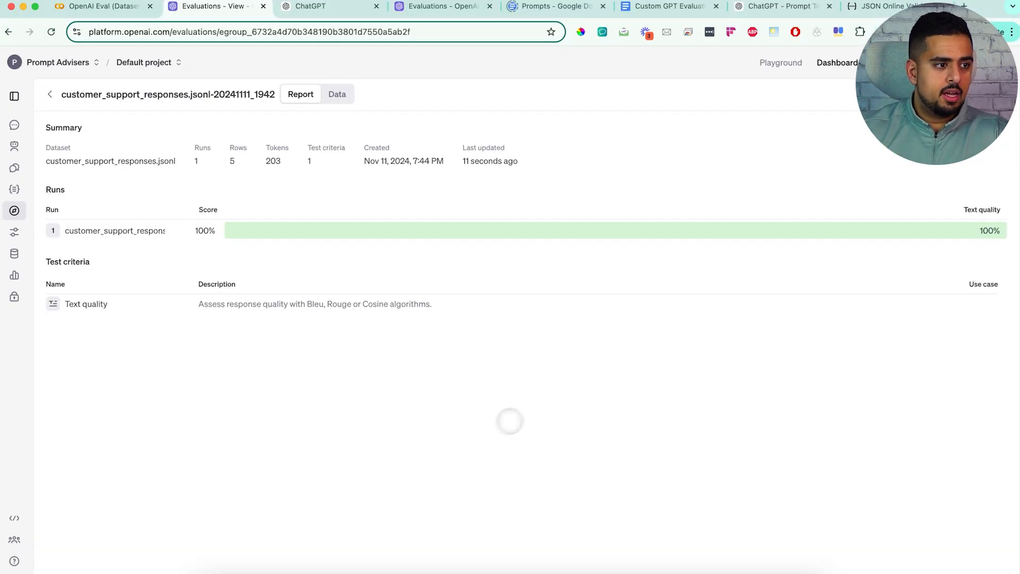
{"action": "left_click", "coordinate": [337, 94]}
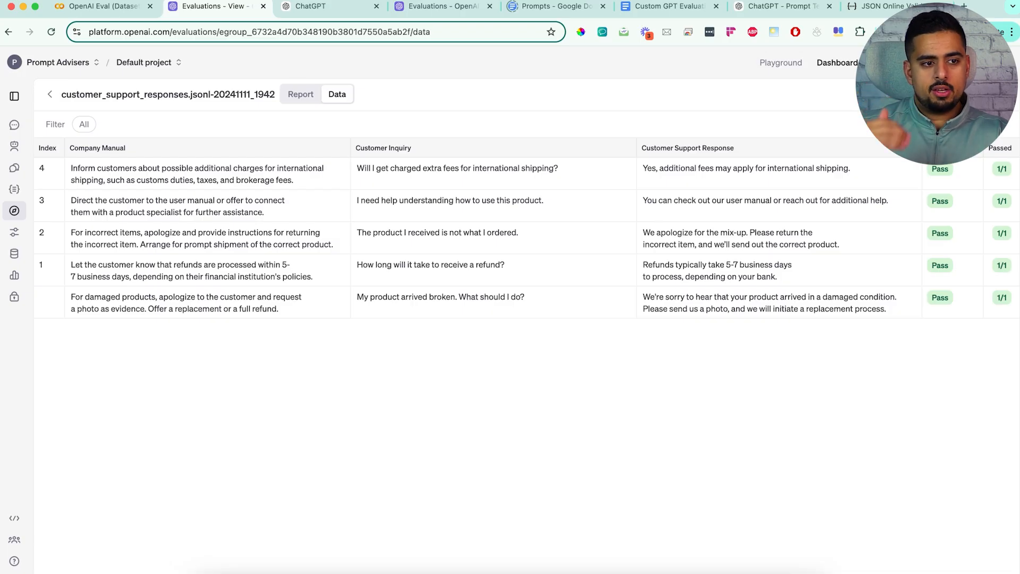
Step: Create another evaluation and import the already uploaded customer_support_responses.jsonl as its test data
{"action": "left_click", "coordinate": [50, 94]}
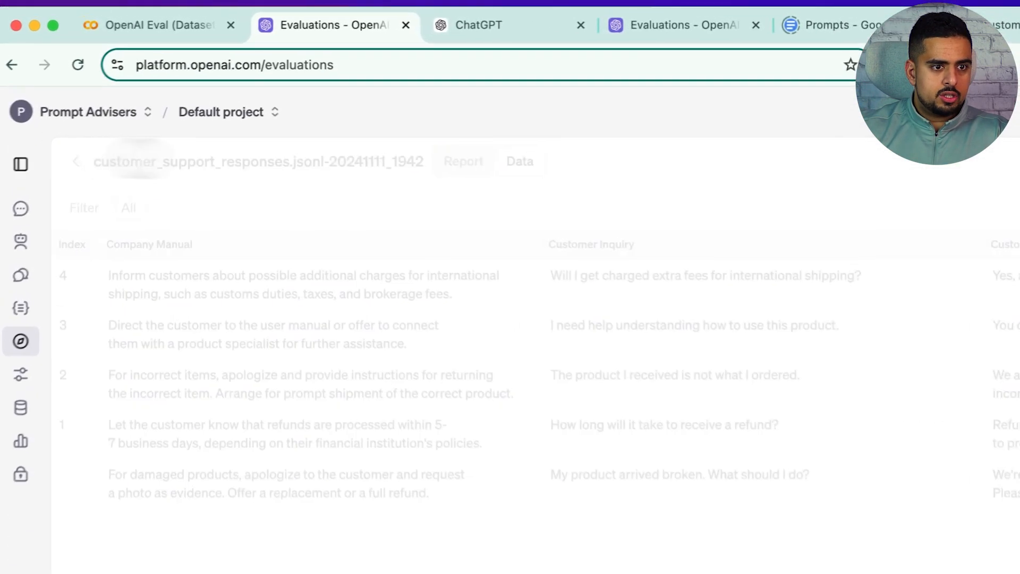
{"action": "left_click", "coordinate": [934, 179]}
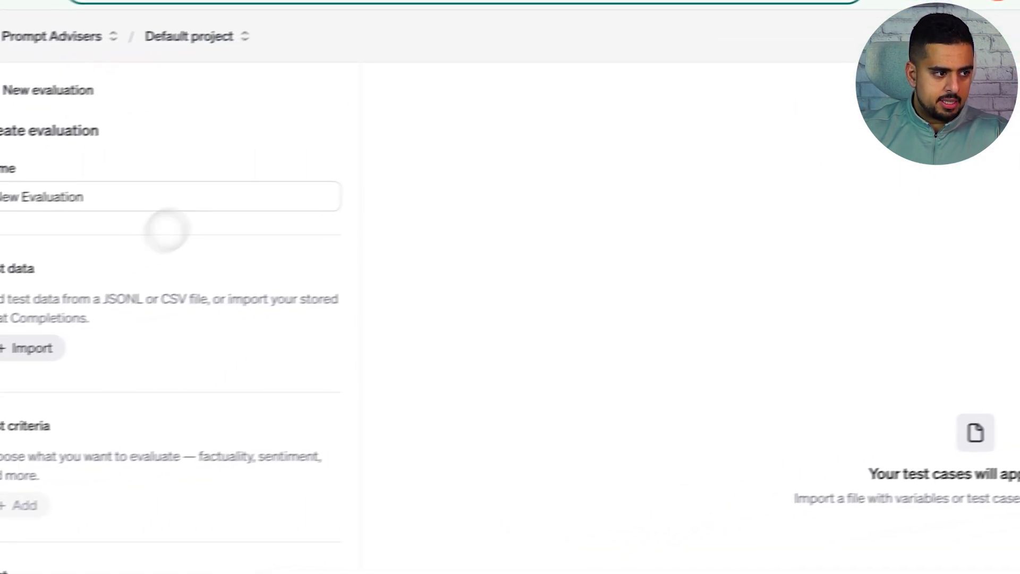
{"action": "left_click", "coordinate": [29, 348]}
{"action": "left_click", "coordinate": [334, 199]}
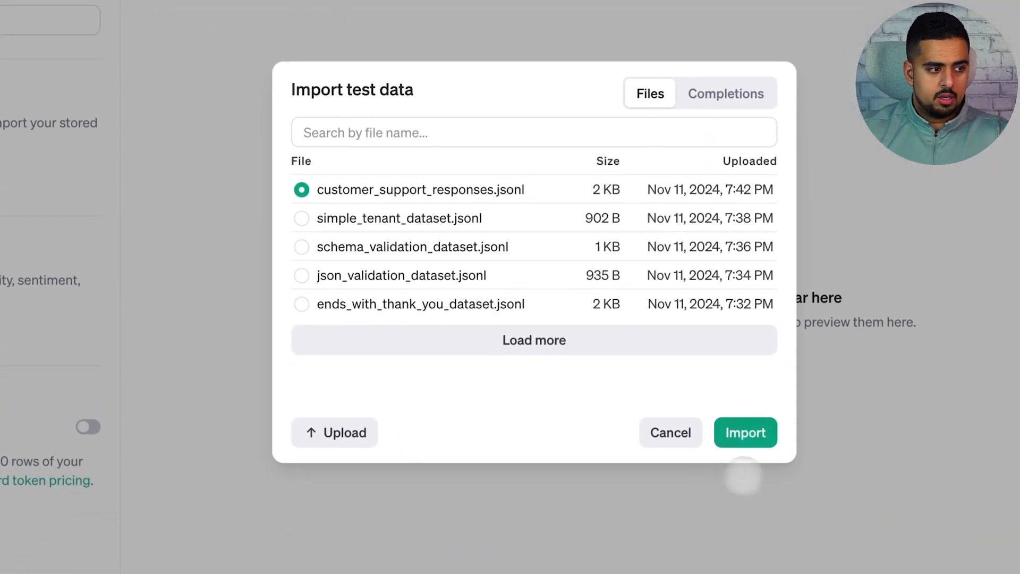
{"action": "left_click", "coordinate": [744, 444]}
Step: Set up a Text quality criterion comparing item.Customer Support Response with item.Company Manual using the Cosine algorithm
{"action": "left_click", "coordinate": [60, 419]}
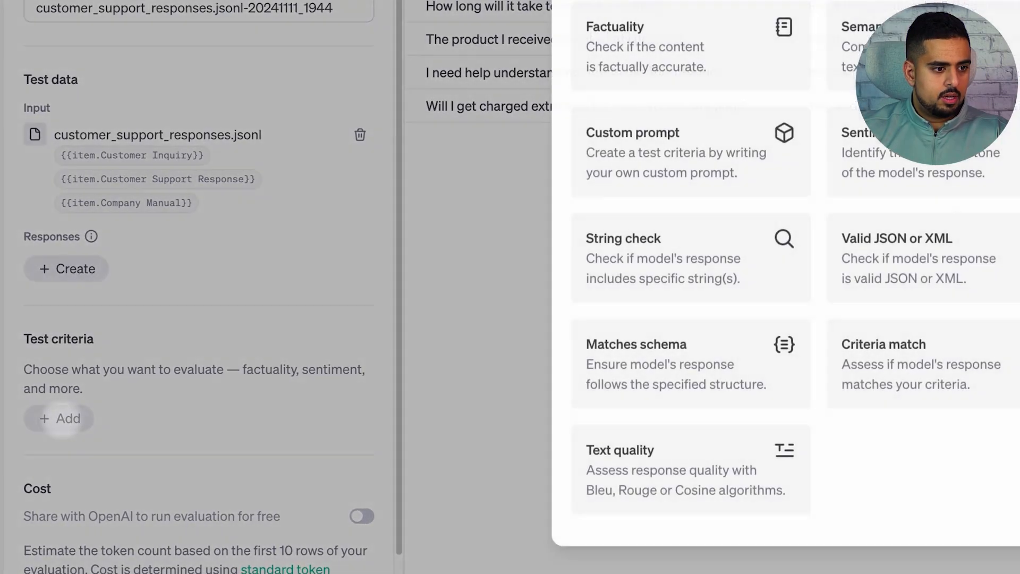
{"action": "left_click", "coordinate": [675, 467]}
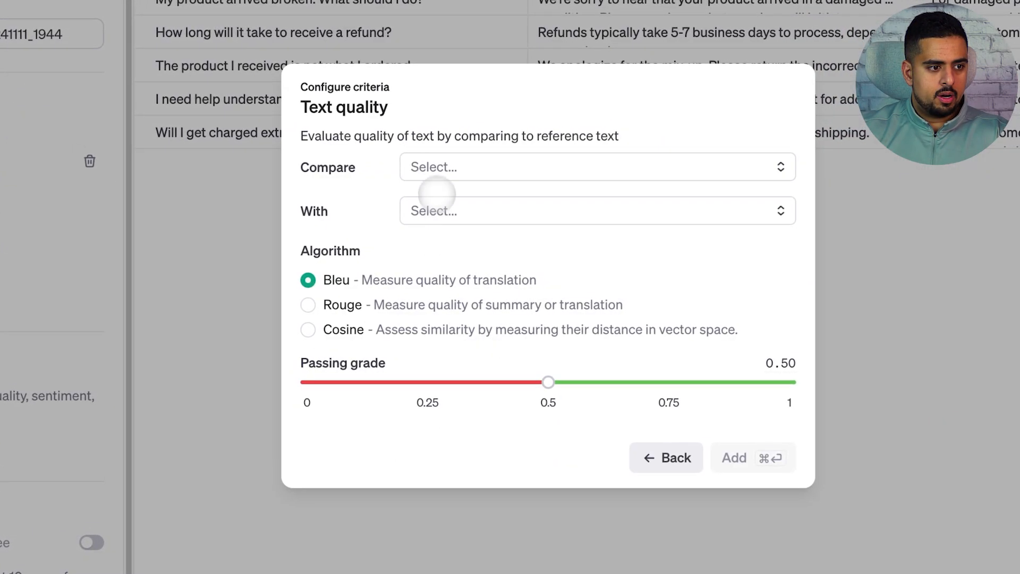
{"action": "left_click", "coordinate": [441, 168]}
{"action": "left_click", "coordinate": [478, 232]}
{"action": "left_click", "coordinate": [476, 211]}
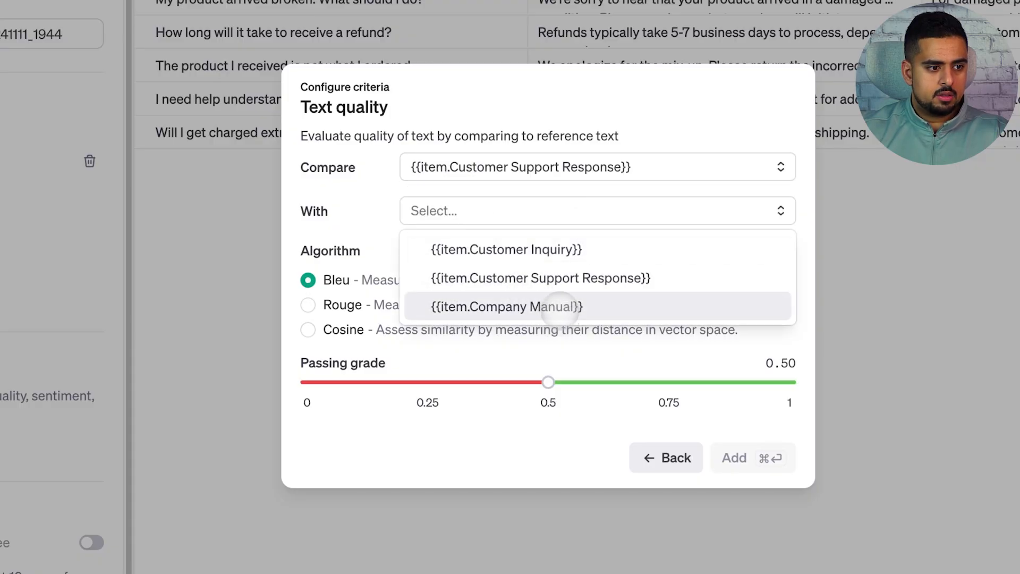
{"action": "left_click", "coordinate": [558, 306]}
{"action": "left_click", "coordinate": [308, 330]}
Step: Add the criterion with a 0.90 passing grade and text-embedding-3-small as grader, then run the evaluation
{"action": "left_click", "coordinate": [669, 402]}
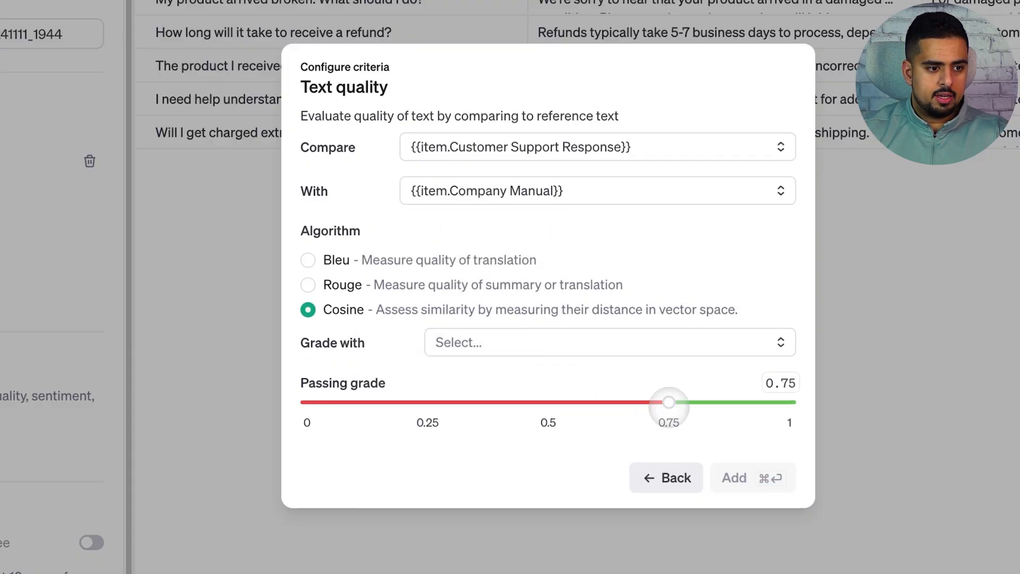
{"action": "left_click_drag", "start_coordinate": [668, 402], "coordinate": [743, 402]}
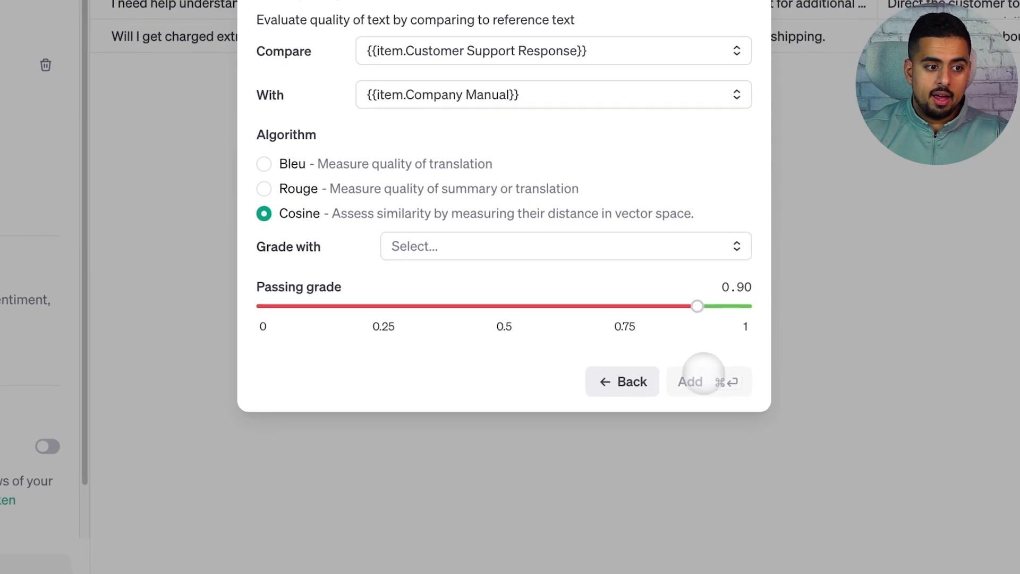
{"action": "left_click", "coordinate": [530, 246]}
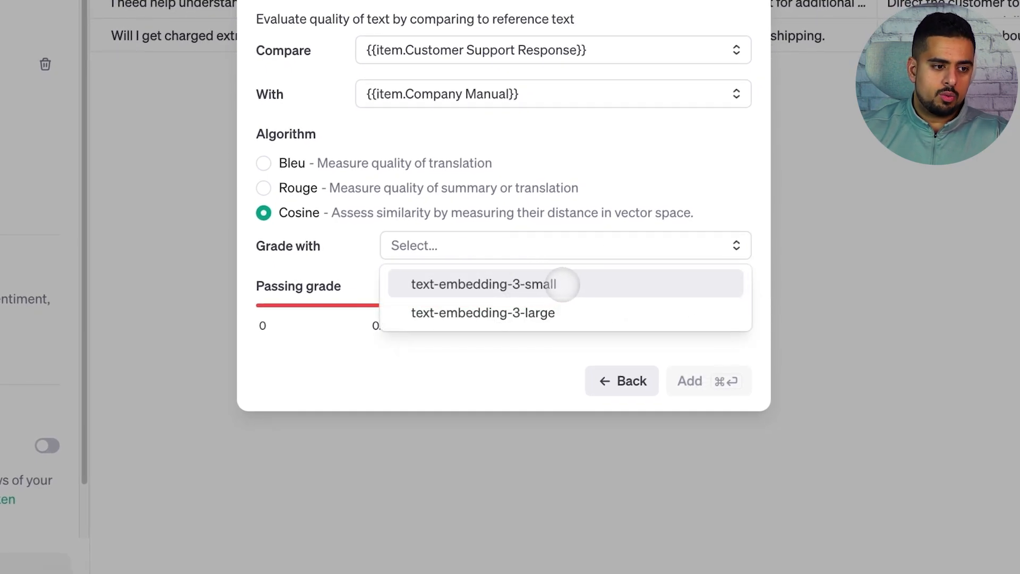
{"action": "left_click", "coordinate": [562, 284]}
{"action": "left_click", "coordinate": [700, 385]}
{"action": "left_click", "coordinate": [278, 515]}
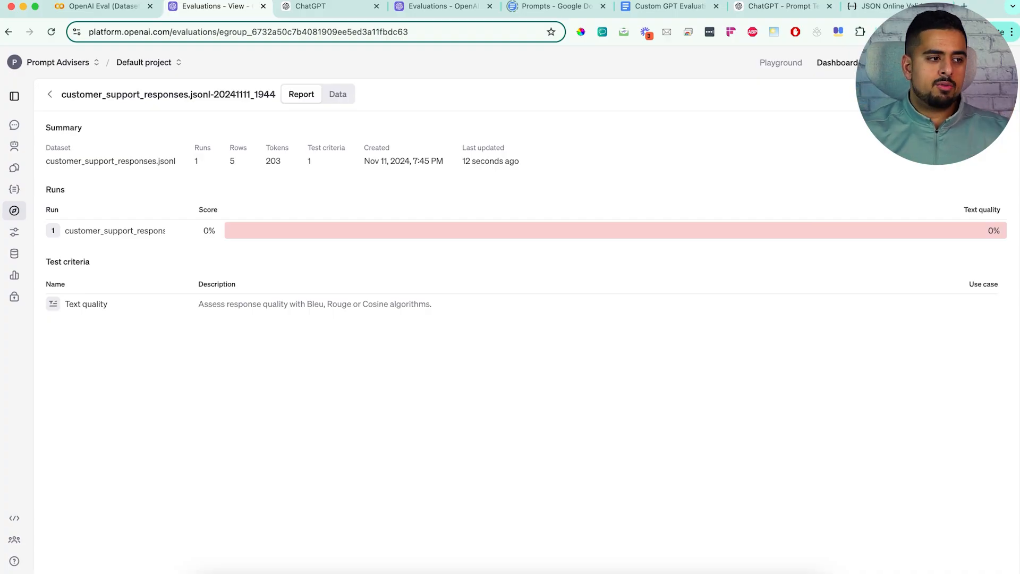
Step: Start a third Text Quality evaluation with customer_support_responses.jsonl imported as its test data
{"action": "left_click", "coordinate": [50, 94]}
{"action": "left_click", "coordinate": [987, 94]}
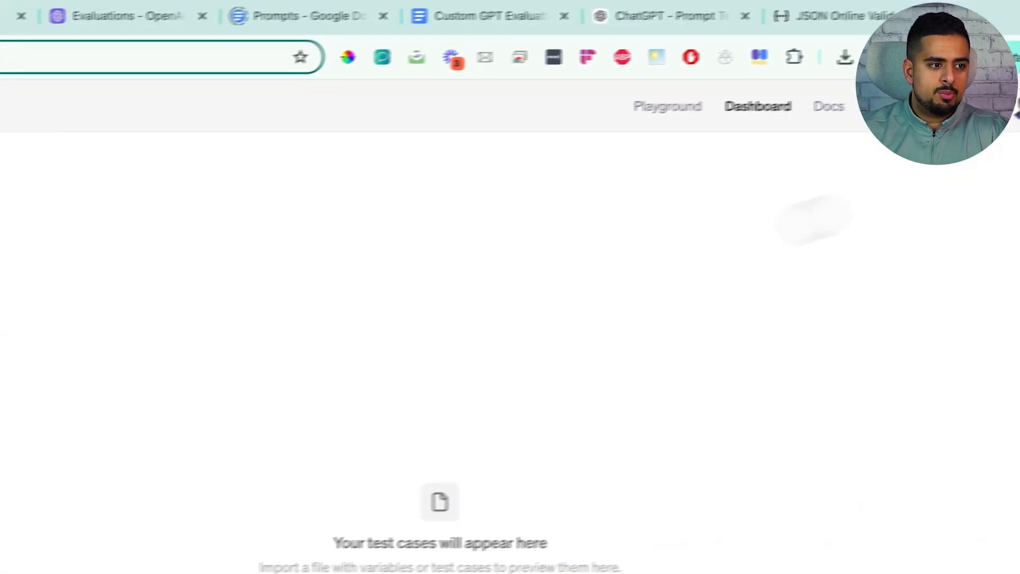
{"action": "left_click", "coordinate": [50, 332]}
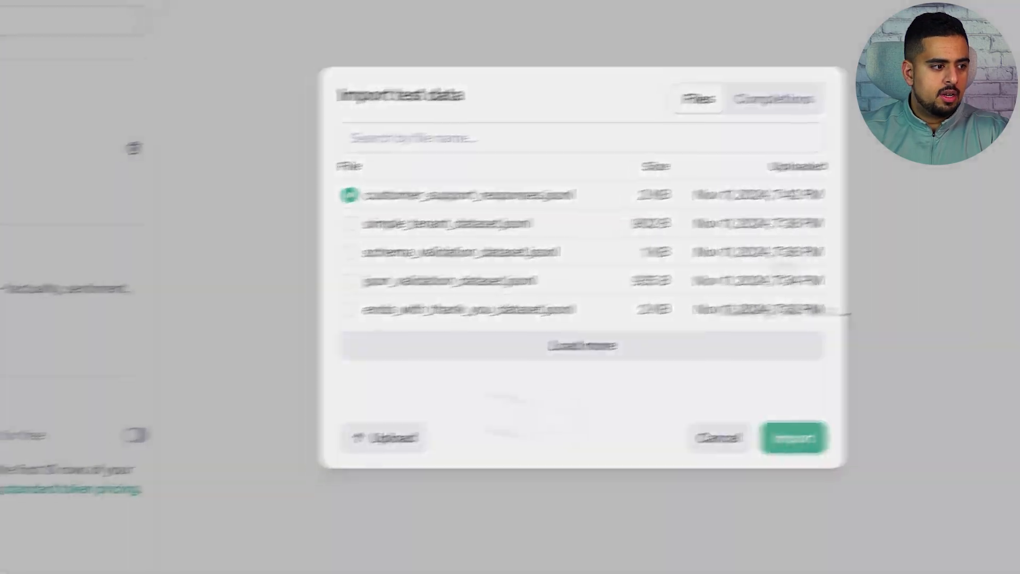
{"action": "left_click", "coordinate": [763, 444]}
Step: Choose Text quality with the Cosine algorithm as the test criterion, comparing item.Customer Support Response with item.Company Manual
{"action": "left_click", "coordinate": [32, 399]}
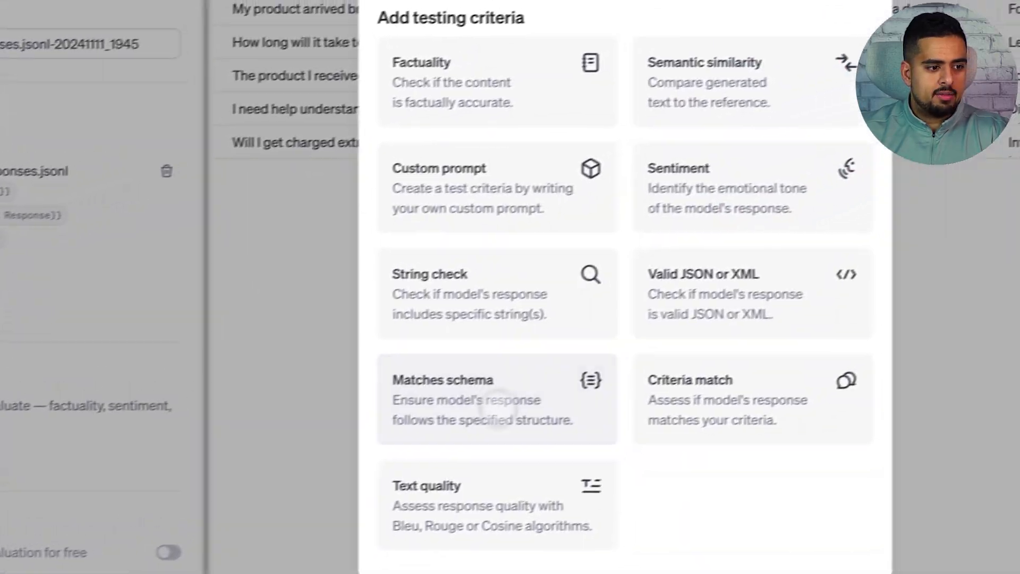
{"action": "left_click", "coordinate": [479, 504]}
{"action": "left_click", "coordinate": [480, 256]}
{"action": "left_click", "coordinate": [434, 331]}
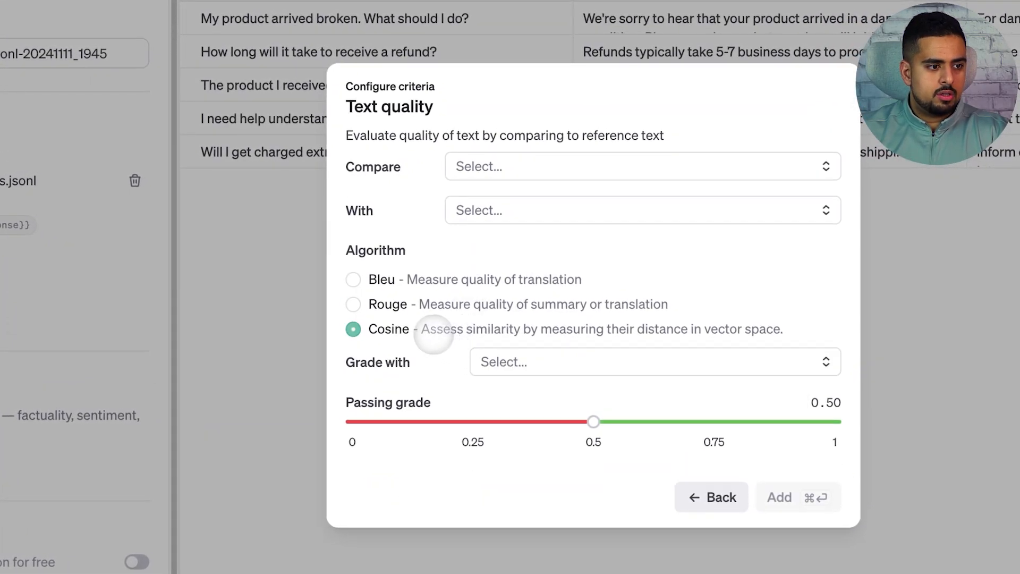
{"action": "left_click", "coordinate": [568, 166]}
{"action": "left_click", "coordinate": [575, 230]}
{"action": "left_click", "coordinate": [558, 209]}
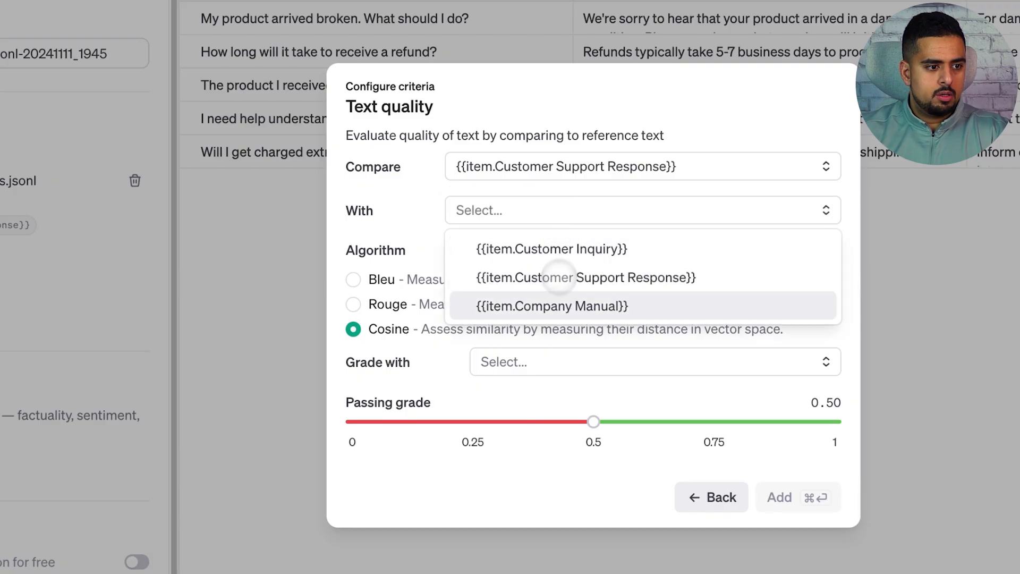
{"action": "left_click", "coordinate": [552, 305]}
Step: Add the criterion with a 0.75 passing grade and text-embedding-3-small as grader, then run the evaluation
{"action": "left_click", "coordinate": [714, 421]}
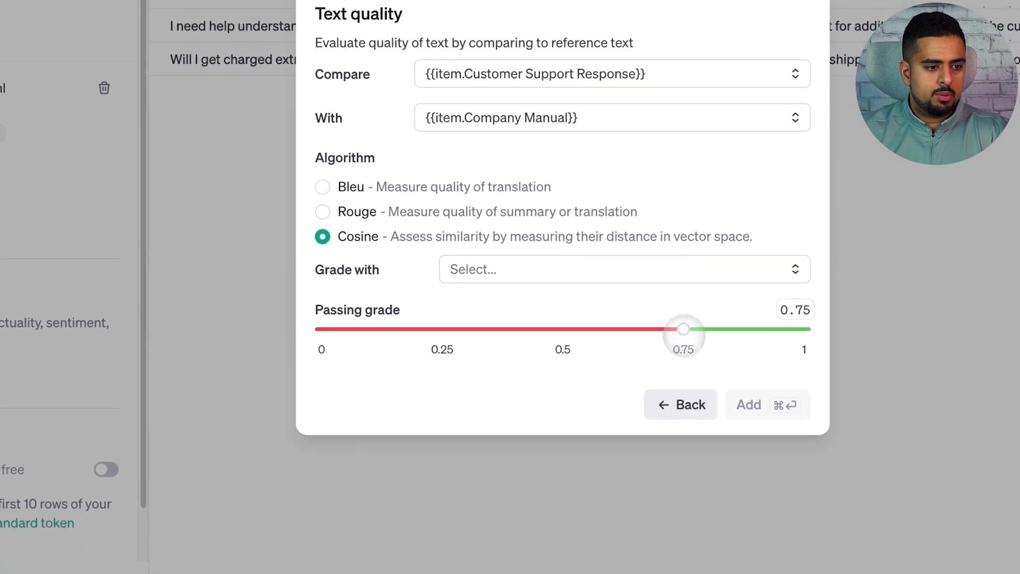
{"action": "left_click", "coordinate": [504, 272]}
{"action": "left_click", "coordinate": [587, 307]}
{"action": "left_click", "coordinate": [735, 405]}
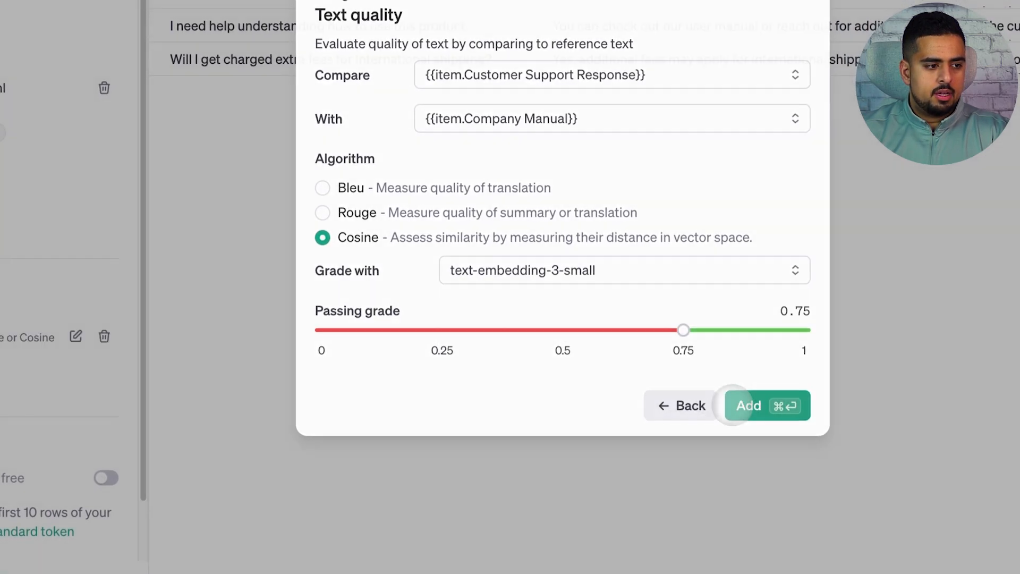
{"action": "left_click", "coordinate": [287, 508]}
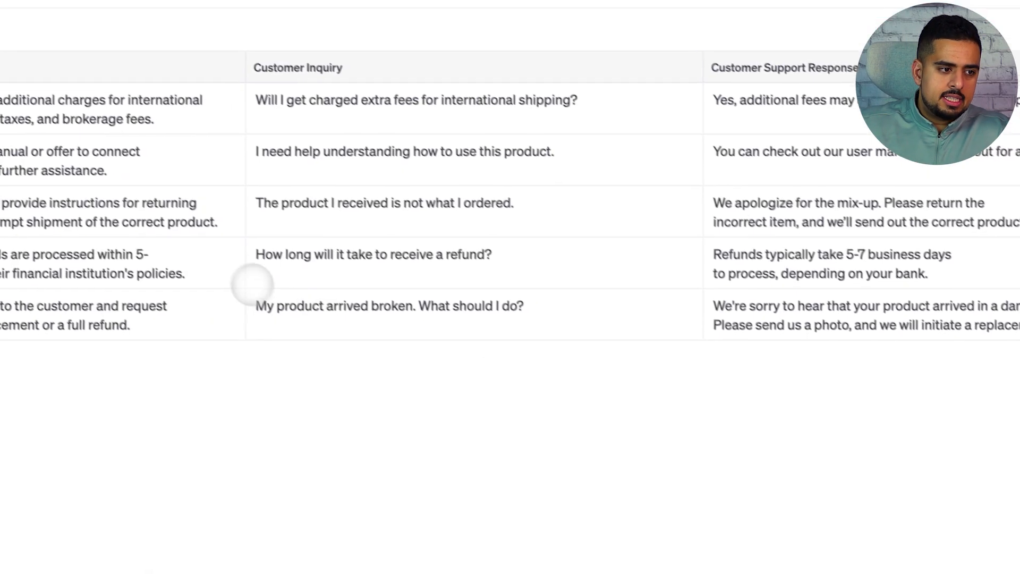
Step: Examine the evaluation's row-level data, comparing the refund question's support response and grade with the other rows
{"action": "left_click_drag", "start_coordinate": [250, 284], "coordinate": [491, 270]}
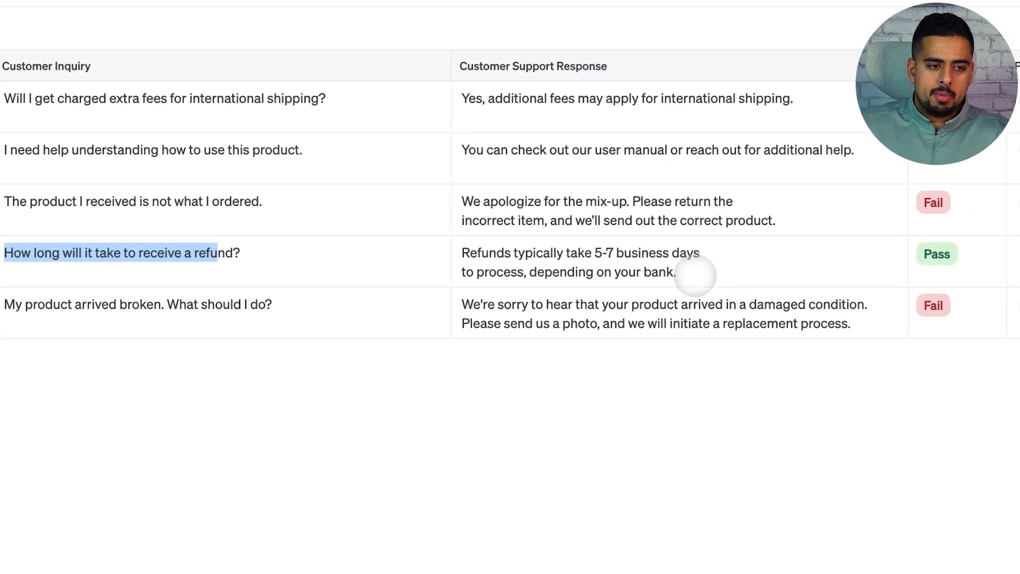
{"action": "left_click", "coordinate": [695, 265]}
{"action": "left_click", "coordinate": [562, 351]}
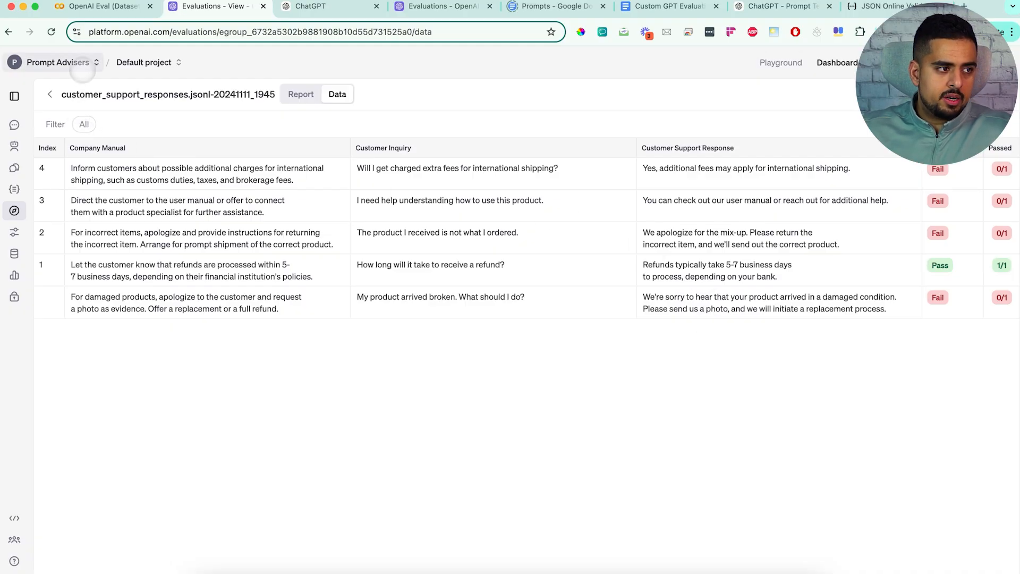
Step: Switch to the Colab notebook and expand the Text Completions section to view its OpenAI code and customer questions
{"action": "left_click", "coordinate": [112, 10]}
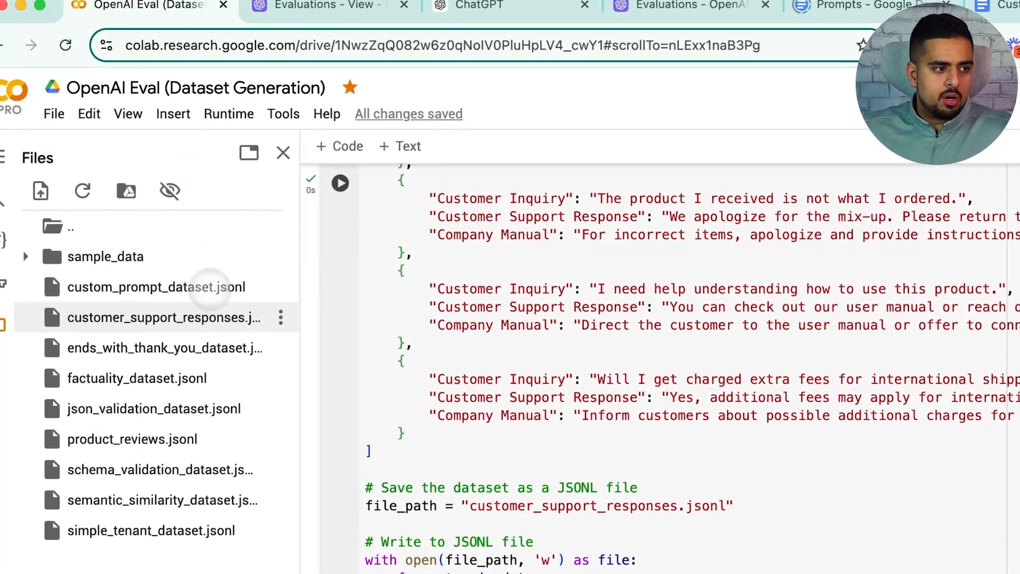
{"action": "scroll", "coordinate": [308, 319], "scroll_direction": "down", "scroll_amount": 4}
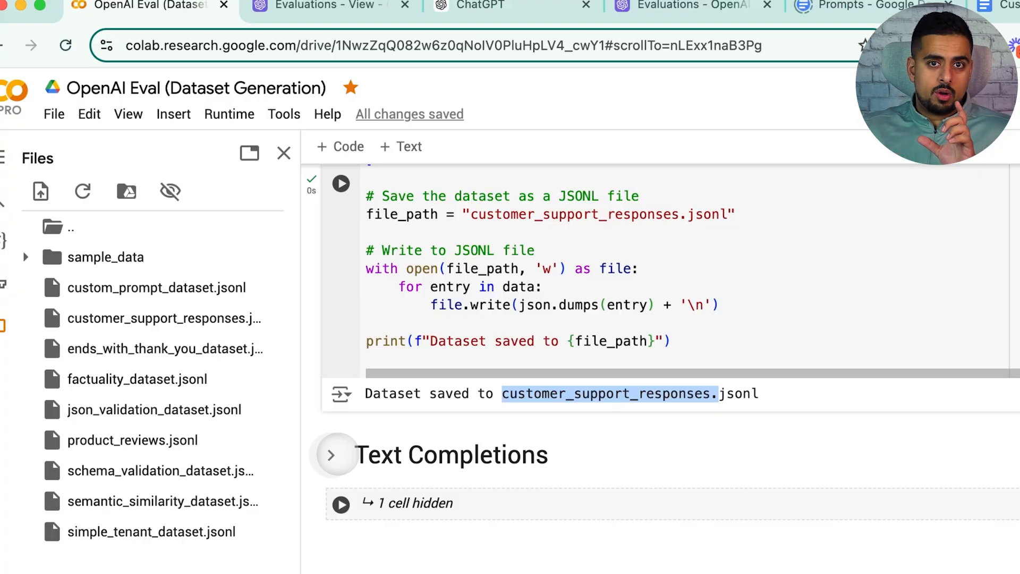
{"action": "left_click", "coordinate": [787, 465]}
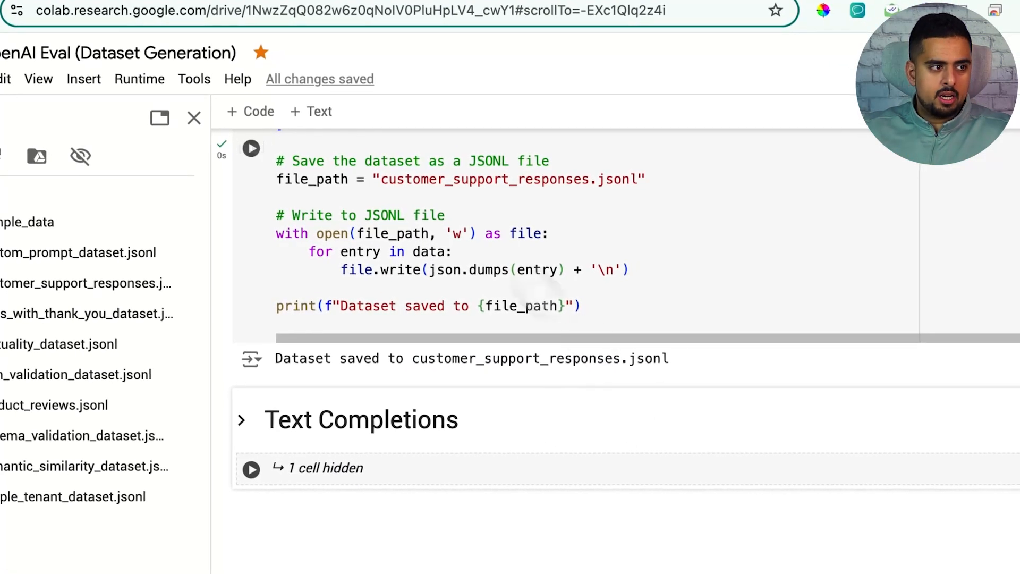
{"action": "left_click", "coordinate": [138, 78]}
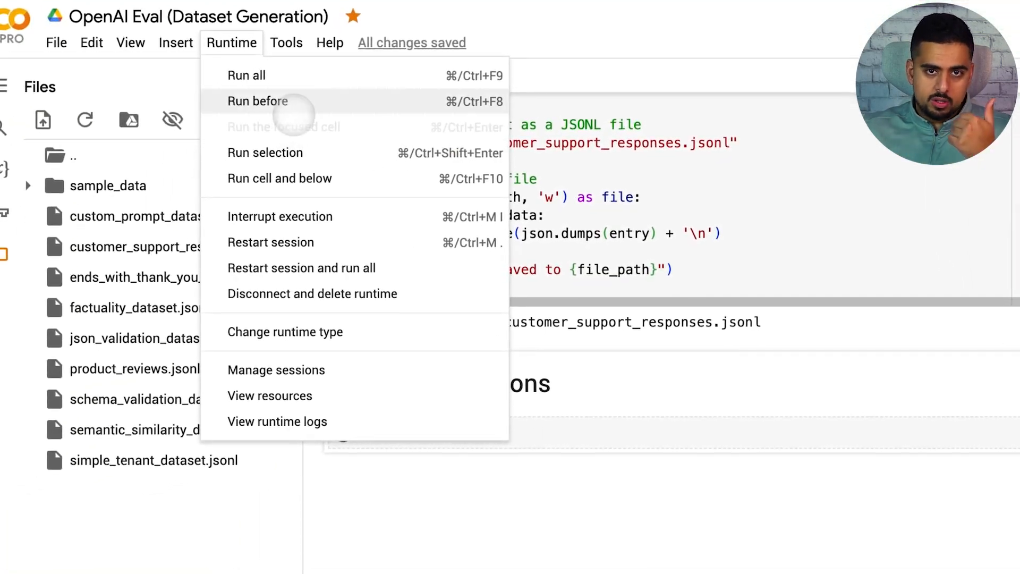
{"action": "left_click", "coordinate": [584, 481]}
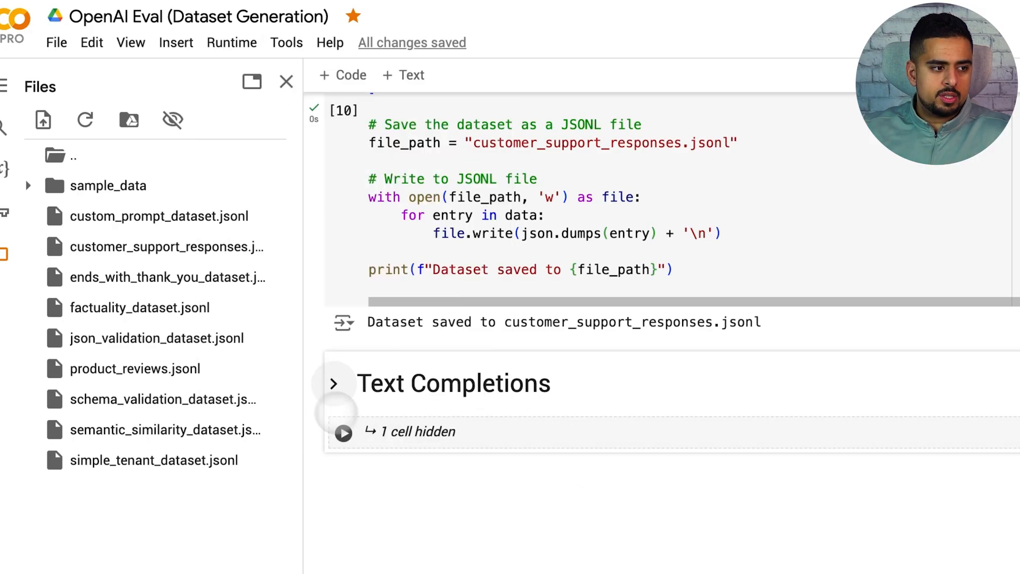
{"action": "left_click", "coordinate": [333, 383]}
{"action": "scroll", "coordinate": [391, 478], "scroll_direction": "down", "scroll_amount": 5}
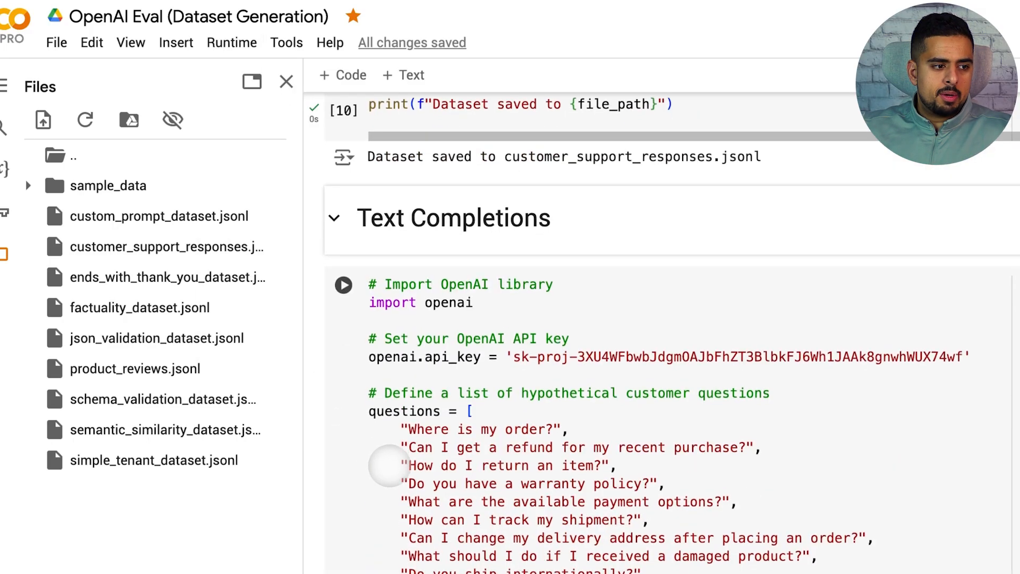
Step: Run the Text Completions cell to get stored gpt-4o responses to the customer questions, and review the printed answers
{"action": "scroll", "coordinate": [398, 434], "scroll_direction": "down", "scroll_amount": 10}
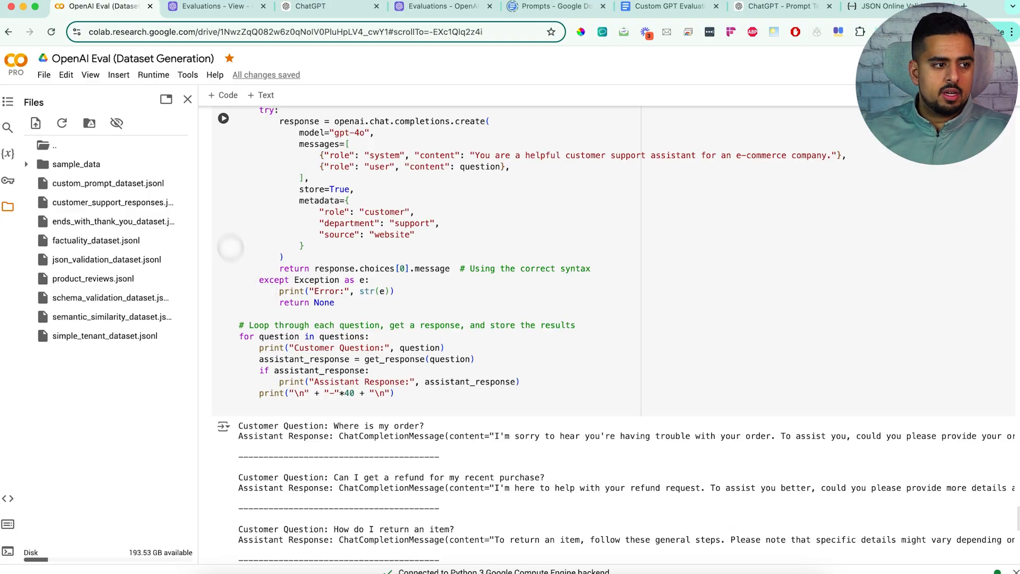
{"action": "left_click", "coordinate": [223, 118]}
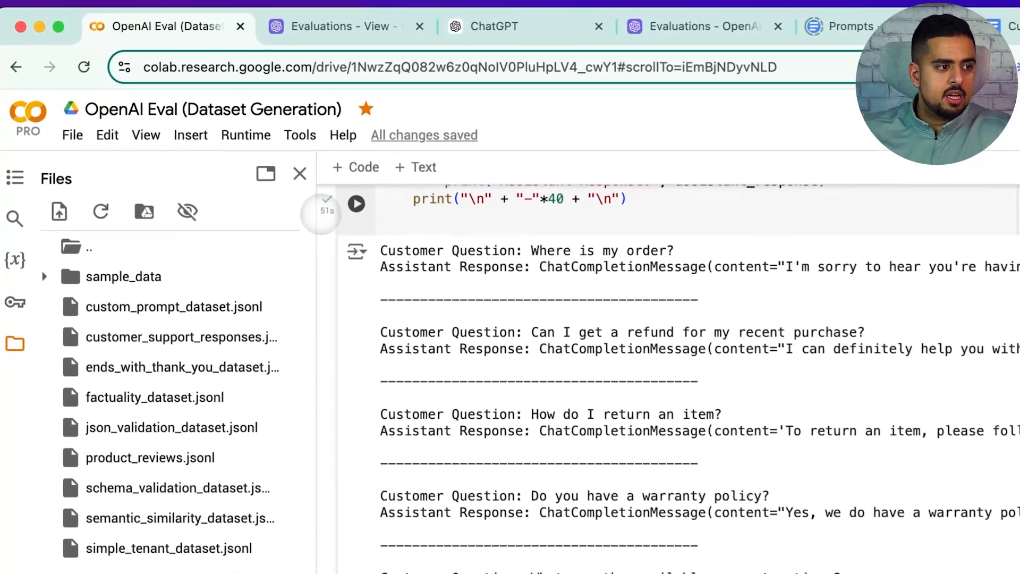
{"action": "scroll", "coordinate": [390, 288], "scroll_direction": "down", "scroll_amount": 10}
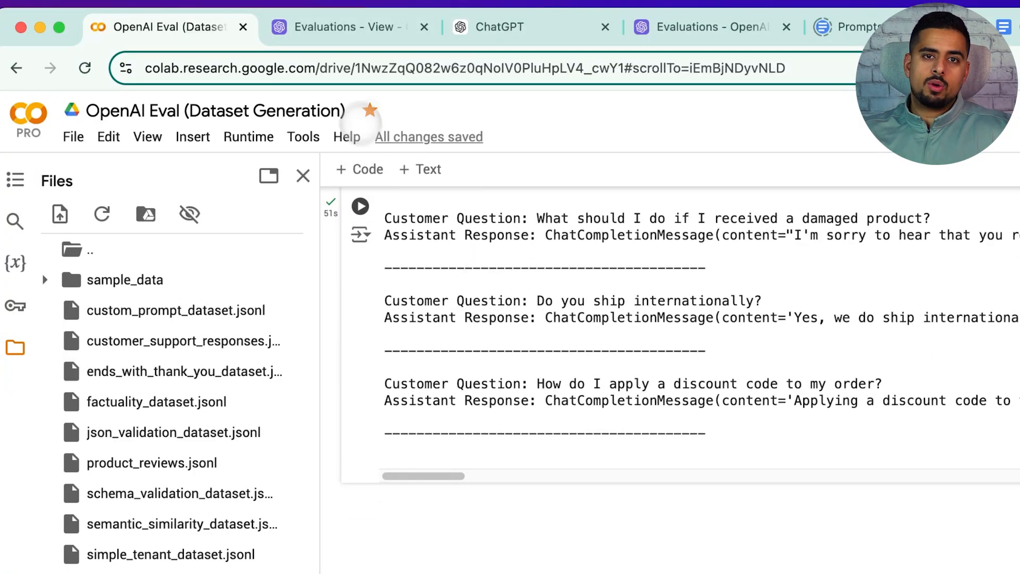
Step: Switch to the OpenAI platform's evaluations, start a new evaluation and open the stored completions as its test data source
{"action": "left_click", "coordinate": [344, 38]}
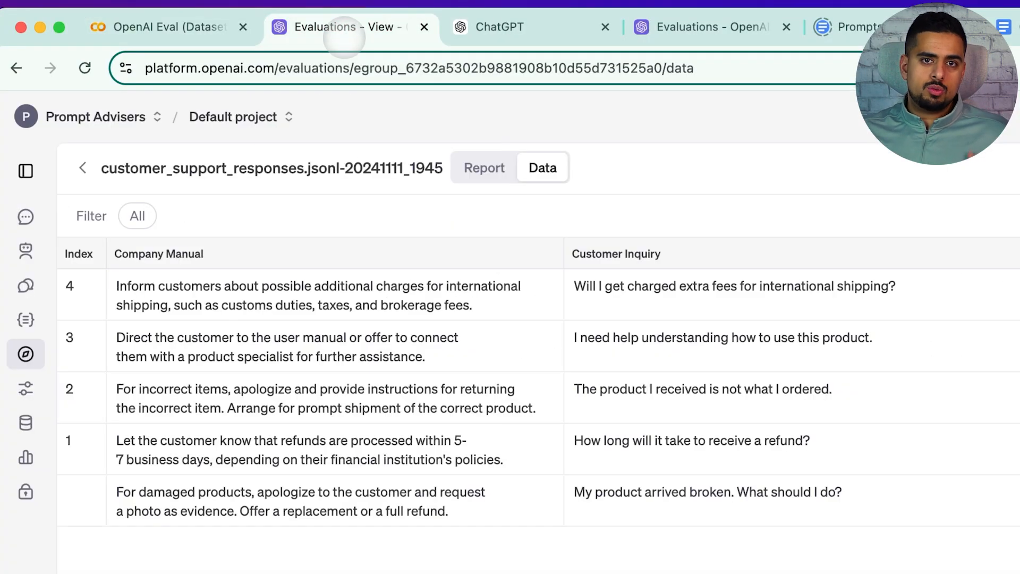
{"action": "left_click", "coordinate": [82, 168]}
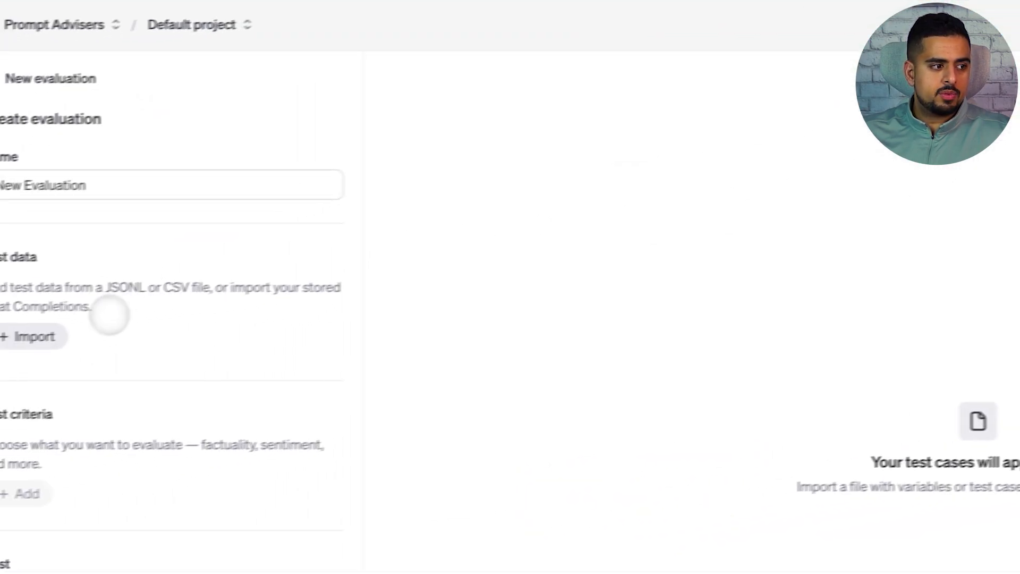
{"action": "left_click", "coordinate": [55, 336]}
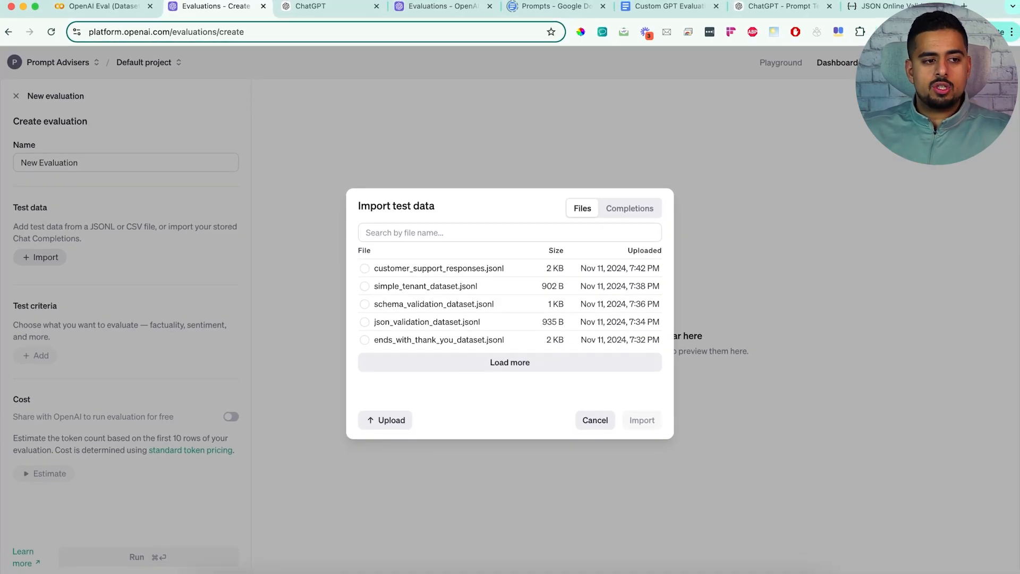
{"action": "left_click", "coordinate": [629, 207]}
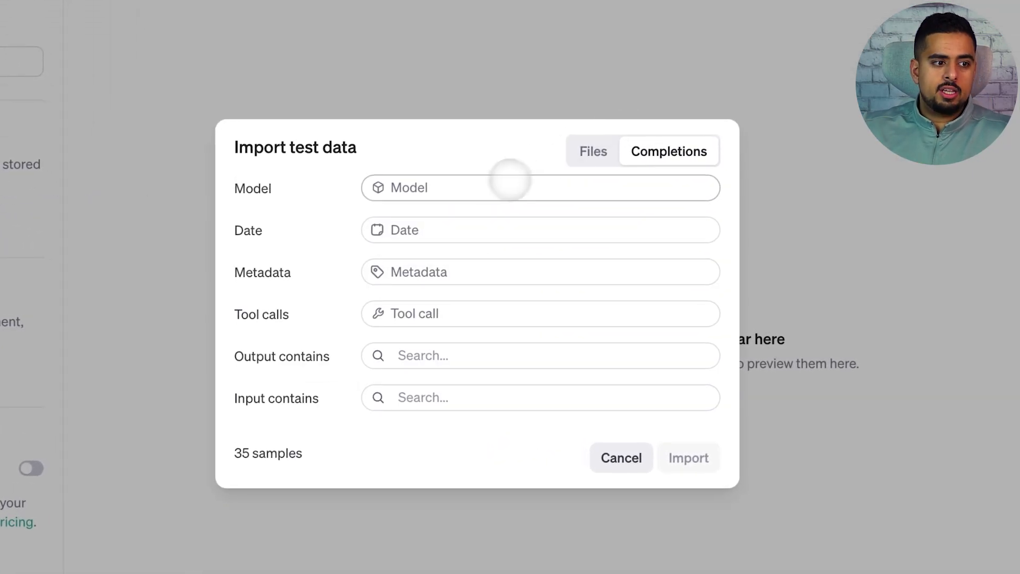
Step: Filter the stored completions to model gpt-4o-2024-08-06 and date Nov 11, 2024, and check the sample count
{"action": "left_click", "coordinate": [429, 186]}
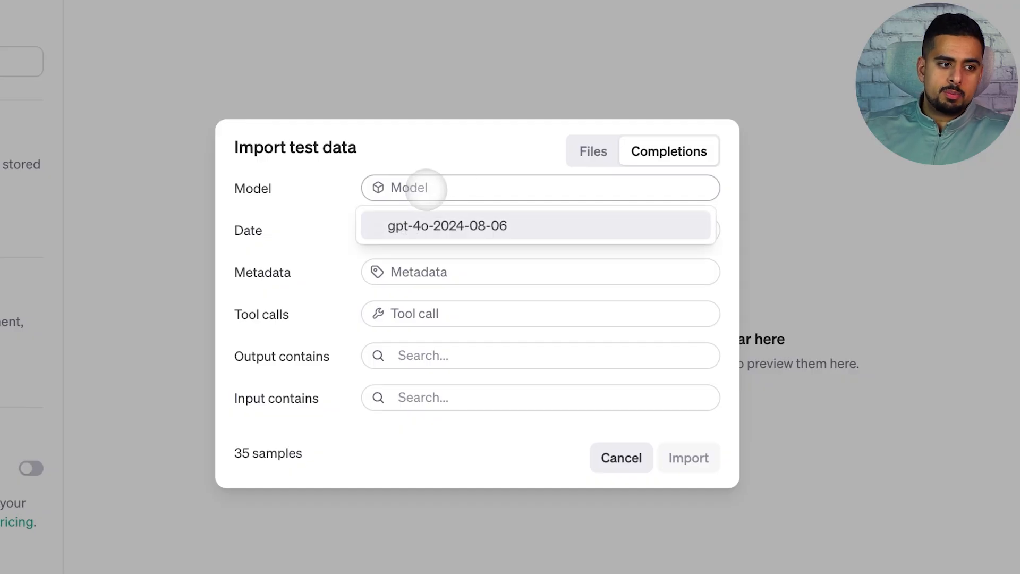
{"action": "left_click", "coordinate": [438, 226]}
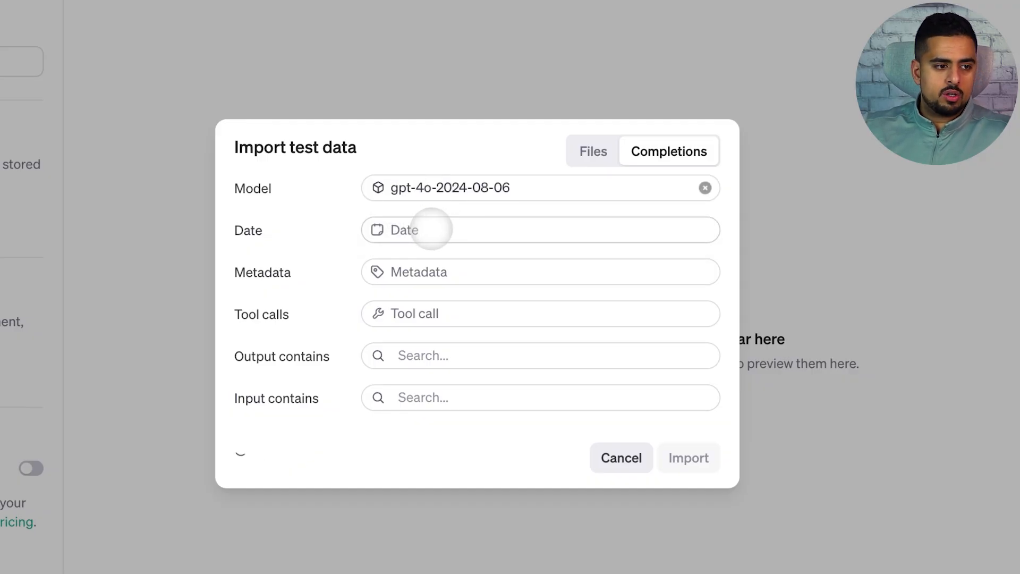
{"action": "left_click", "coordinate": [419, 230]}
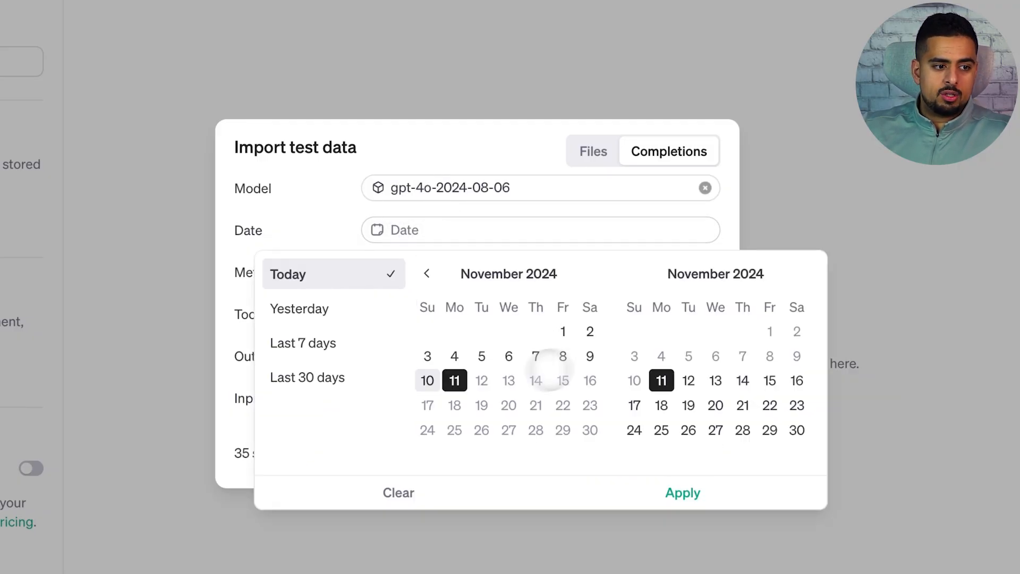
{"action": "left_click", "coordinate": [454, 381]}
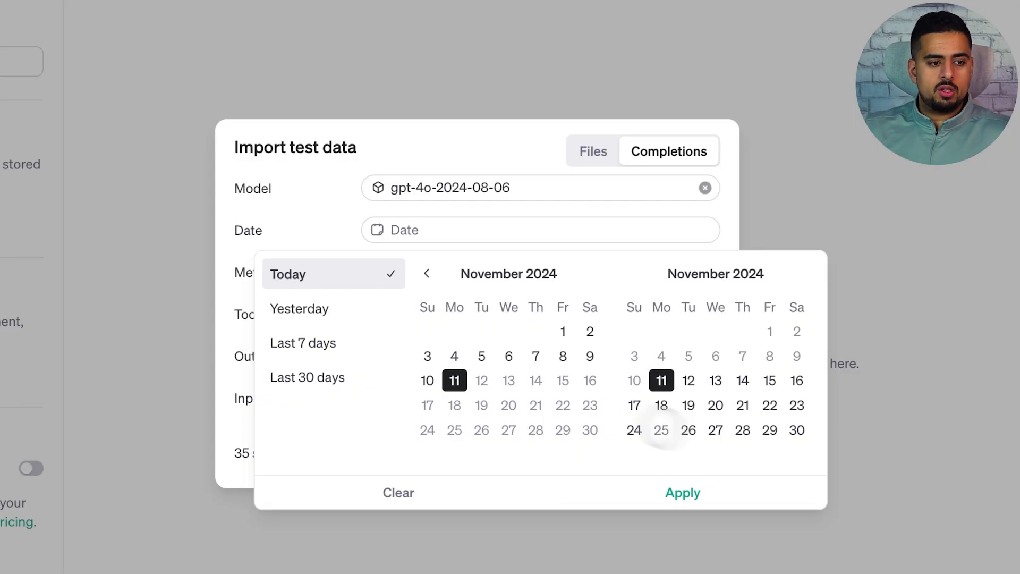
{"action": "left_click", "coordinate": [695, 489]}
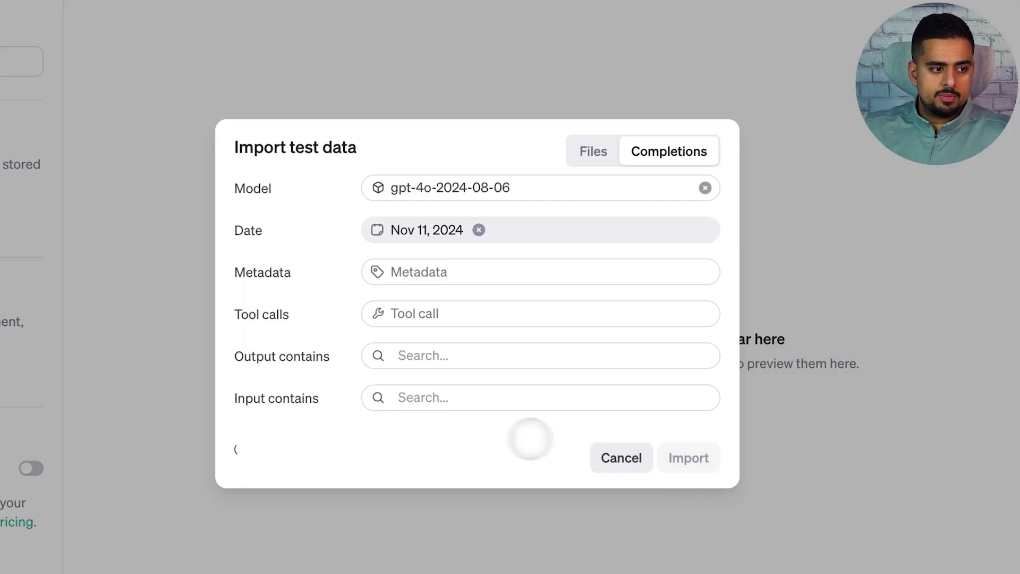
{"action": "left_click_drag", "start_coordinate": [314, 455], "coordinate": [235, 457]}
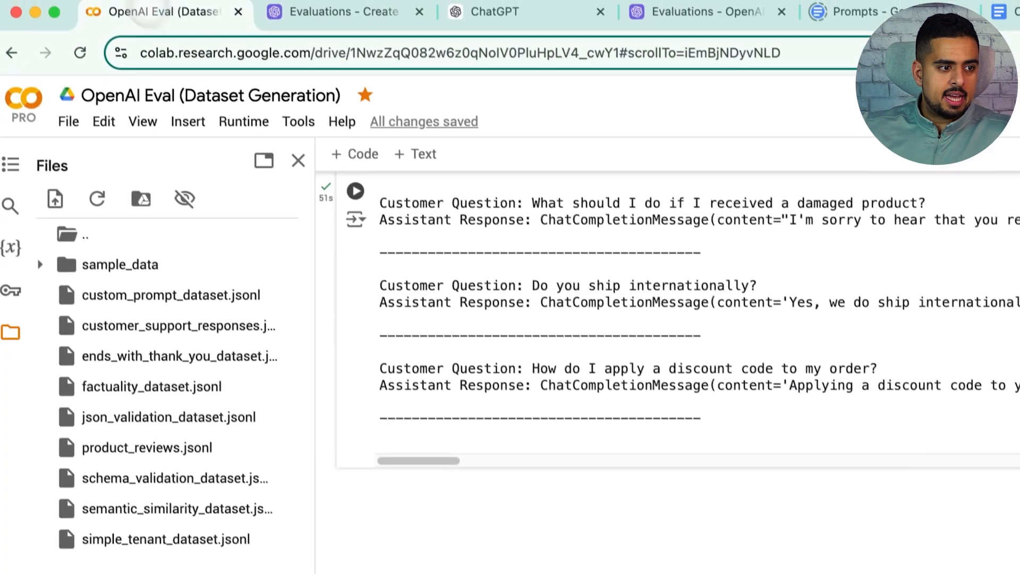
Step: Check the sample count against the question list in the Colab notebook, and import the filtered completions as test data
{"action": "scroll", "coordinate": [504, 366], "scroll_direction": "up", "scroll_amount": 10}
{"action": "scroll", "coordinate": [478, 400], "scroll_direction": "up", "scroll_amount": 10}
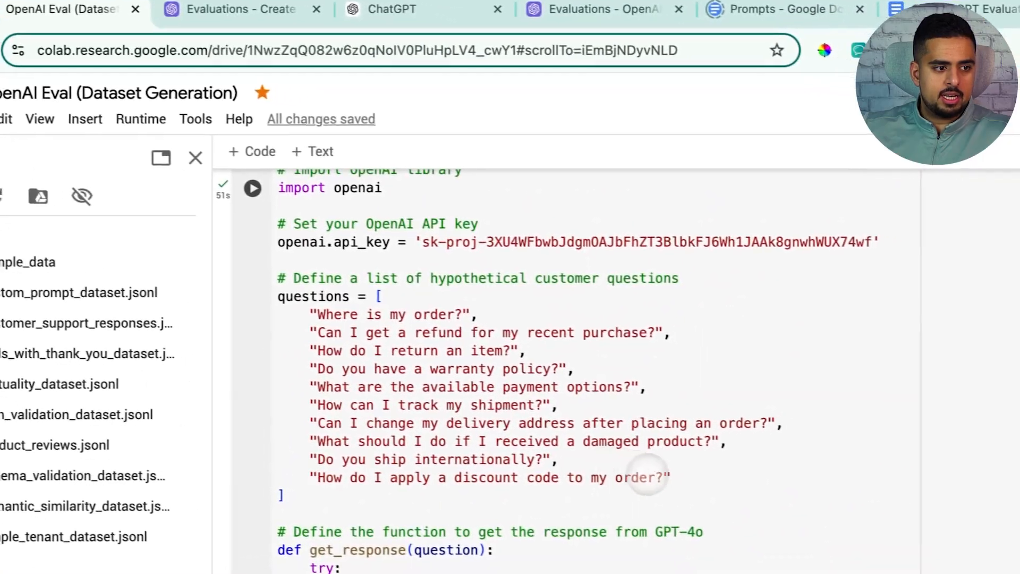
{"action": "left_click_drag", "start_coordinate": [779, 494], "coordinate": [417, 332]}
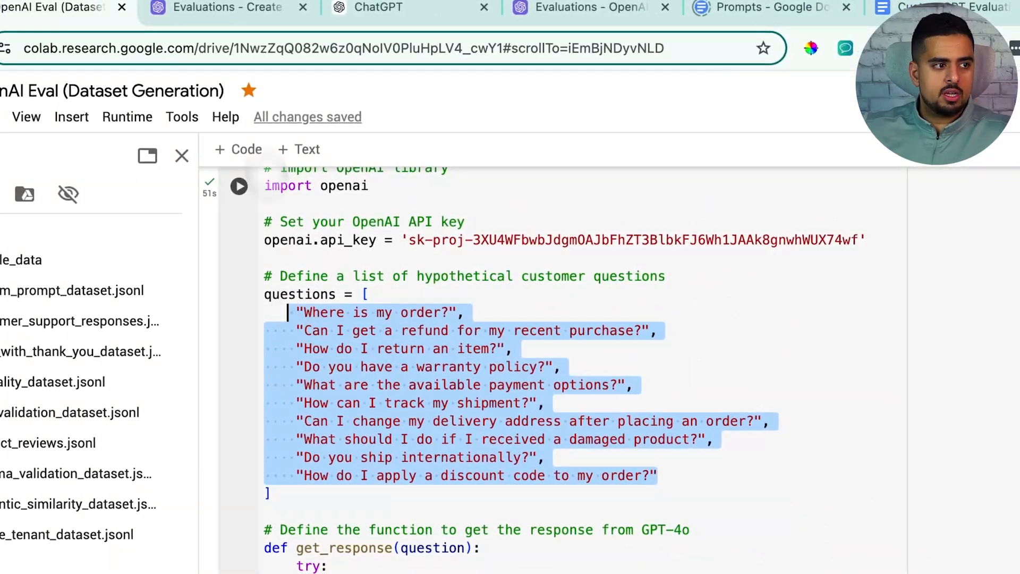
{"action": "left_click", "coordinate": [226, 7]}
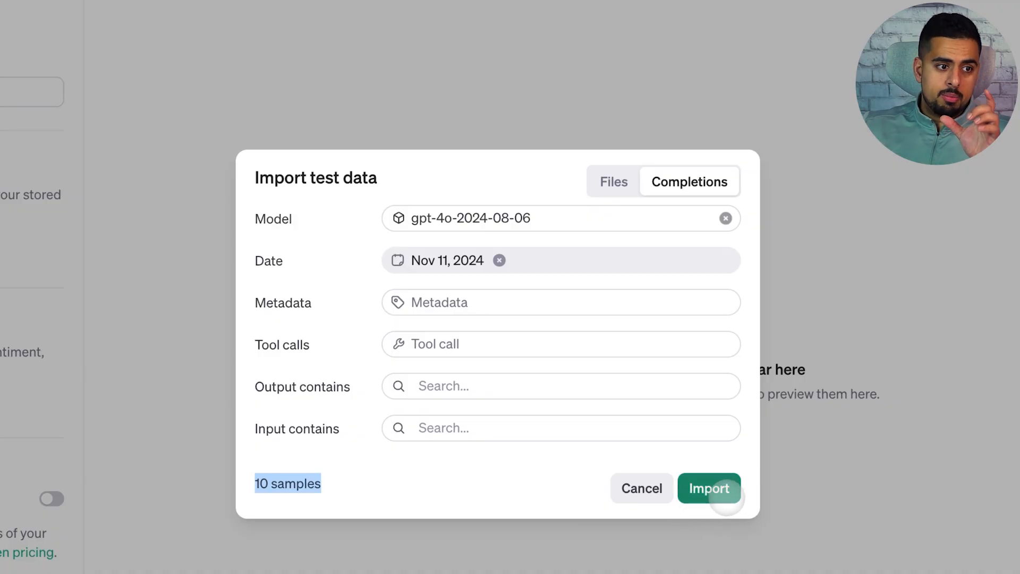
{"action": "left_click", "coordinate": [727, 497]}
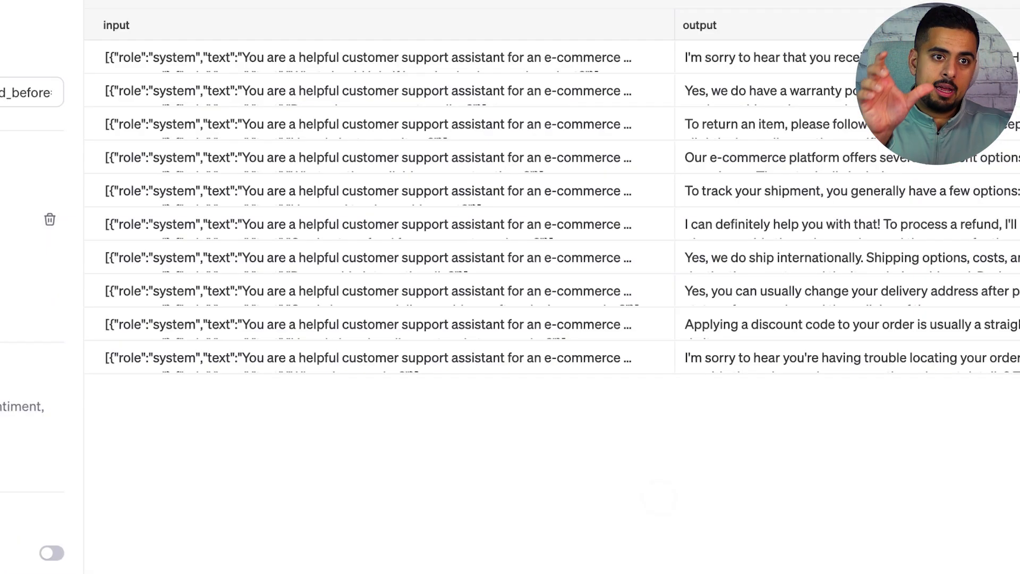
Step: Compare the imported completions with the notebook's questions, examining the system message, user question and output of the "Where is my order?" row
{"action": "left_click", "coordinate": [362, 56]}
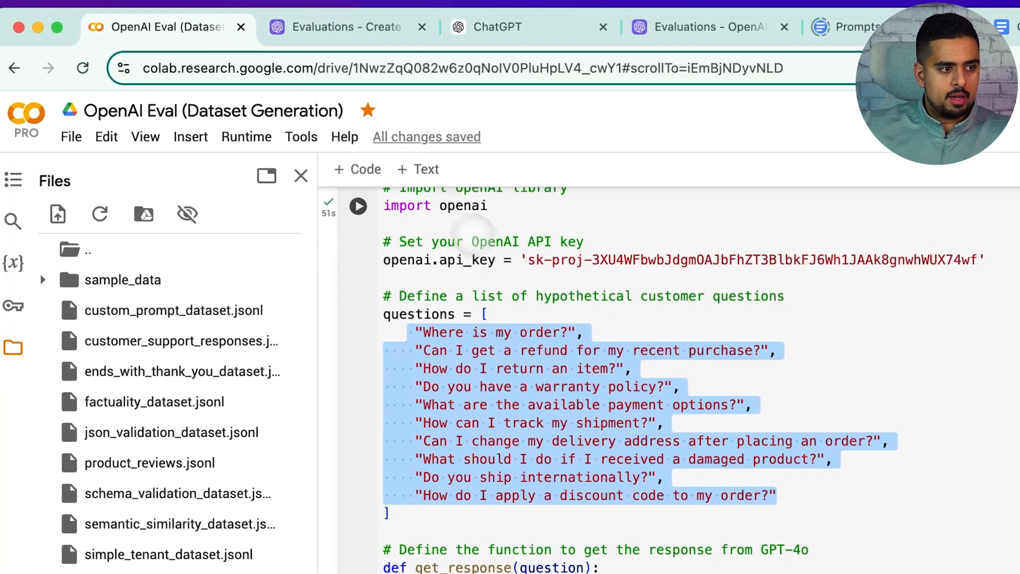
{"action": "left_click", "coordinate": [417, 386]}
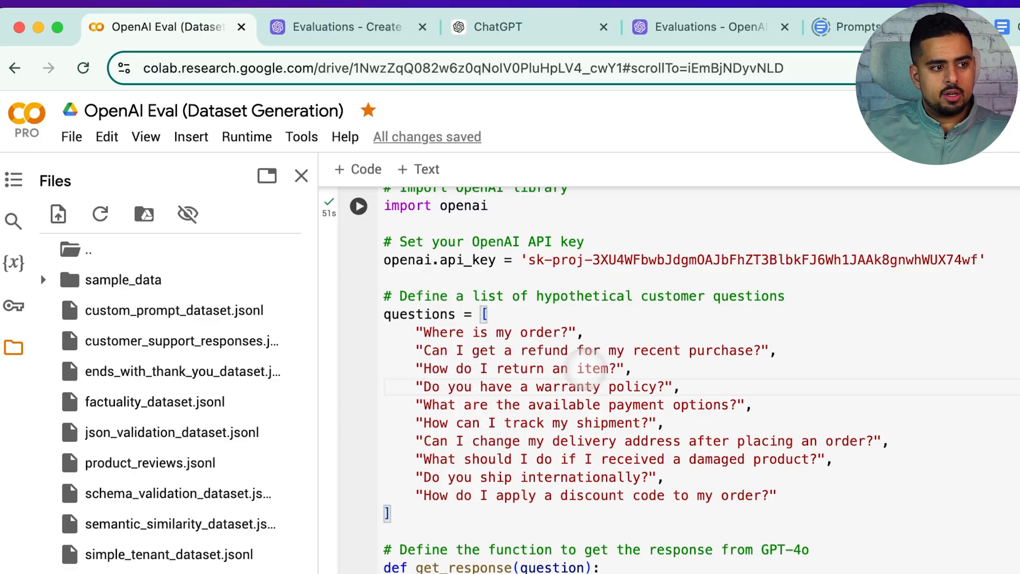
{"action": "left_click", "coordinate": [365, 42]}
{"action": "left_click", "coordinate": [765, 524]}
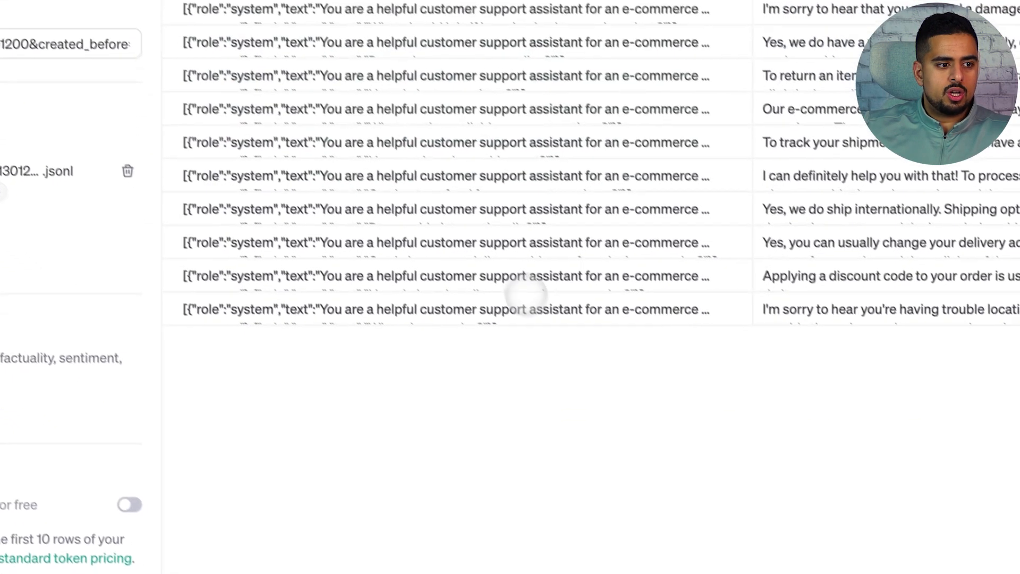
{"action": "left_click", "coordinate": [767, 544]}
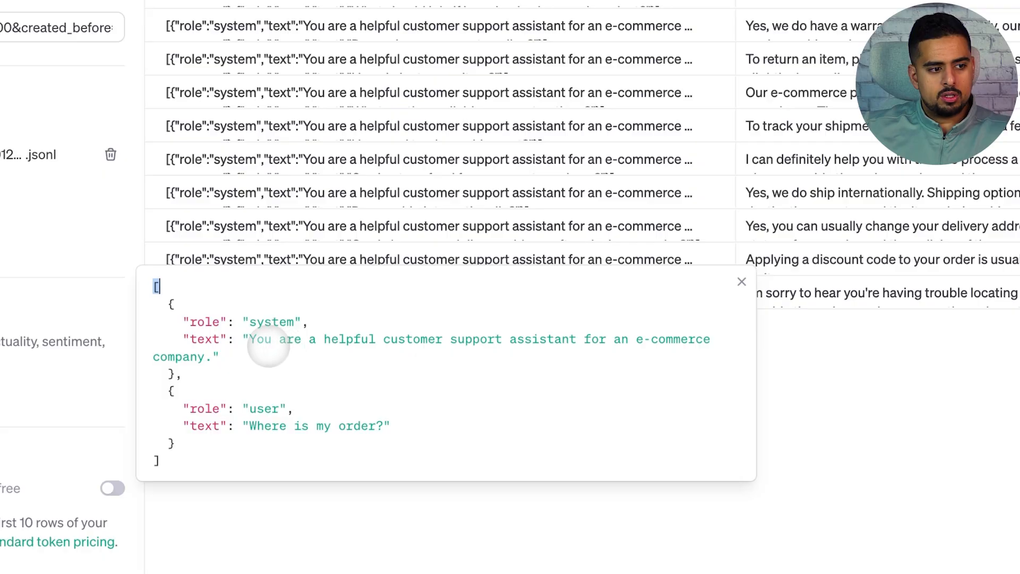
{"action": "left_click_drag", "start_coordinate": [250, 426], "coordinate": [369, 427]}
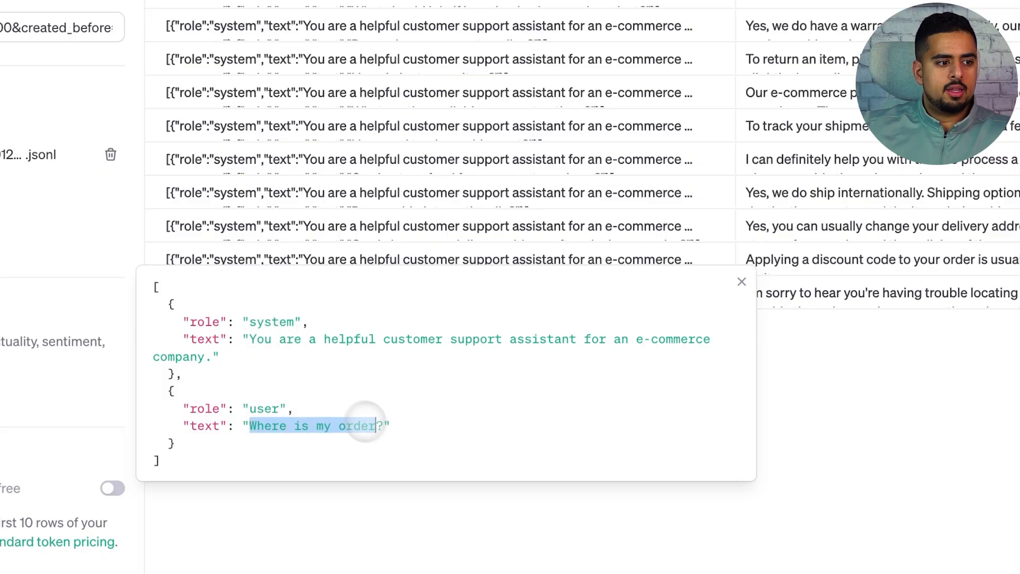
{"action": "left_click_drag", "start_coordinate": [249, 339], "coordinate": [660, 346]}
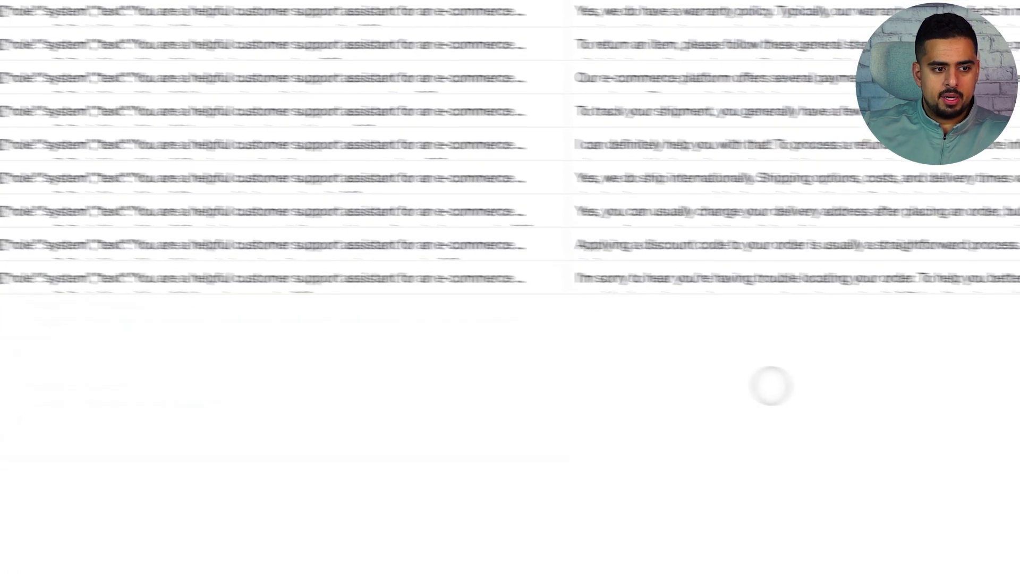
{"action": "left_click", "coordinate": [739, 292]}
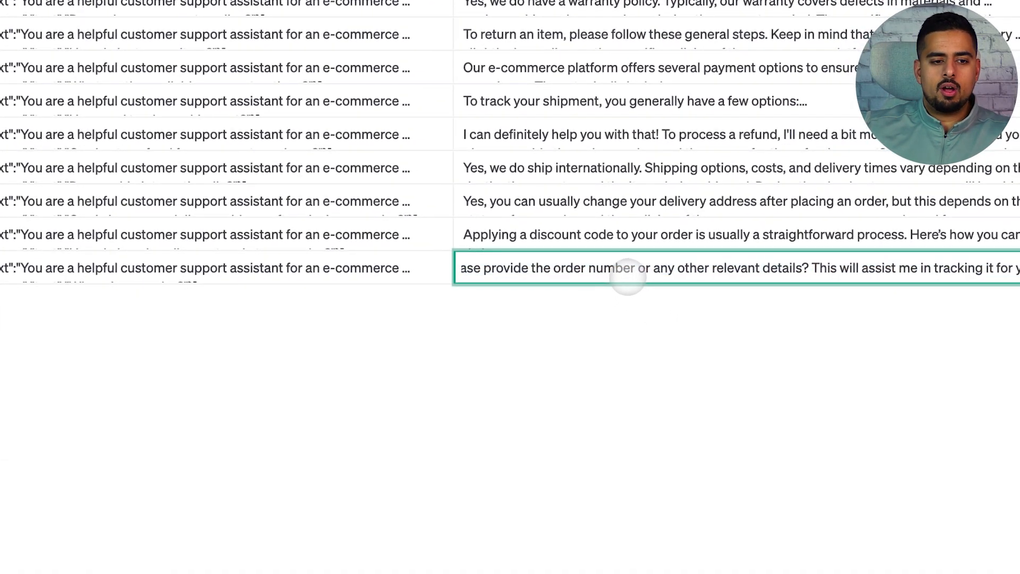
{"action": "left_click", "coordinate": [633, 294]}
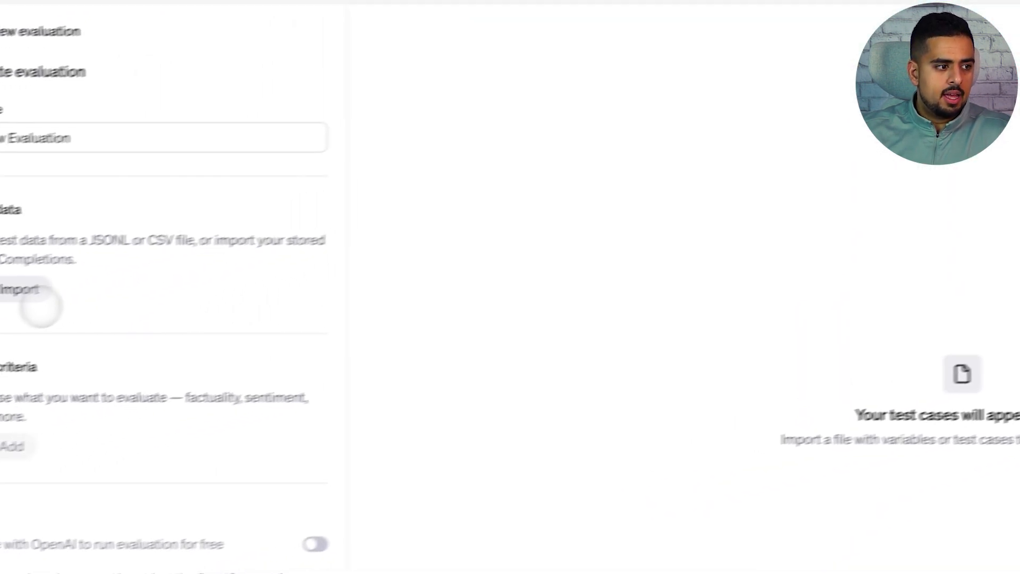
Step: Import customer_support_responses.jsonl as the test data of a new evaluation
{"action": "left_click", "coordinate": [76, 280]}
{"action": "left_click", "coordinate": [659, 302]}
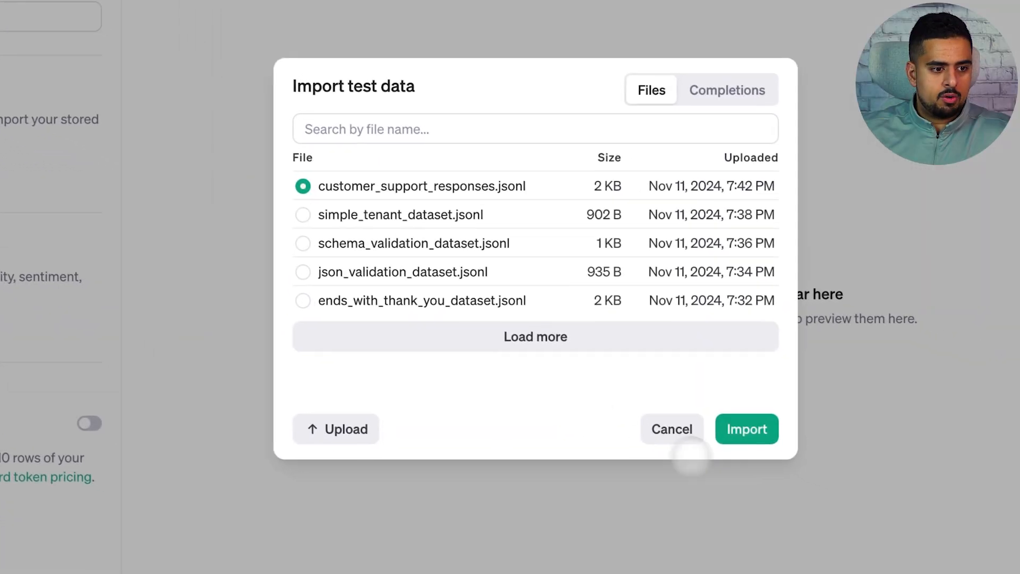
{"action": "left_click", "coordinate": [802, 448]}
Step: Open the Factuality test criterion and read through its full built-in grading prompt
{"action": "left_click", "coordinate": [55, 432]}
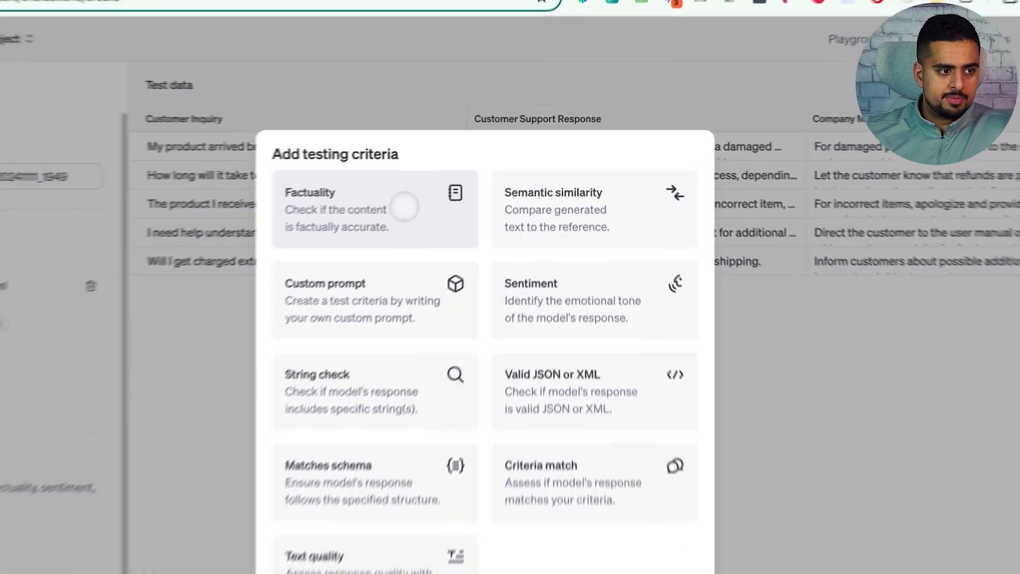
{"action": "left_click", "coordinate": [450, 185]}
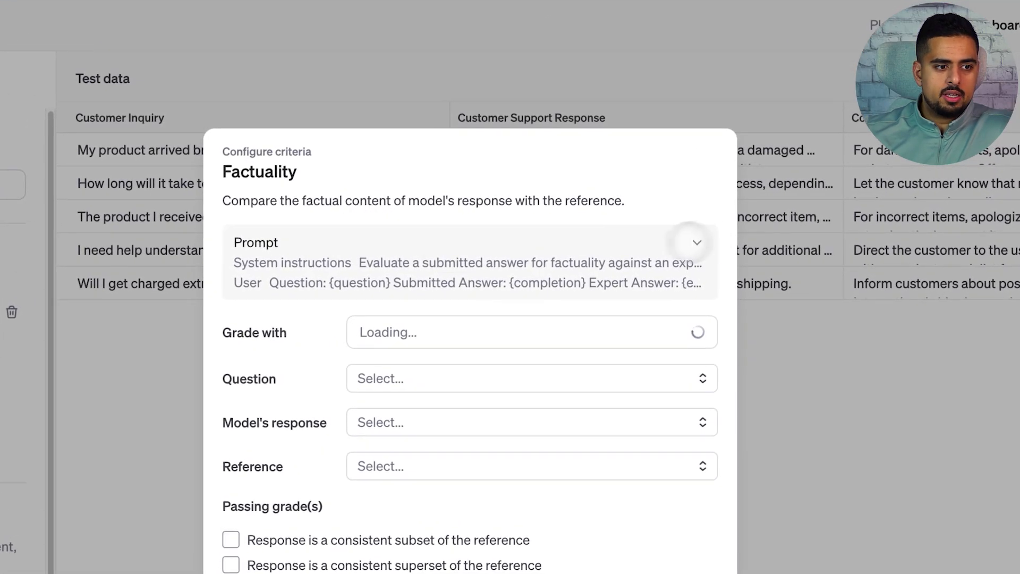
{"action": "left_click", "coordinate": [697, 242]}
{"action": "scroll", "coordinate": [520, 283], "scroll_direction": "down", "scroll_amount": 8}
{"action": "scroll", "coordinate": [521, 282], "scroll_direction": "down", "scroll_amount": 10}
{"action": "scroll", "coordinate": [520, 282], "scroll_direction": "up", "scroll_amount": 15}
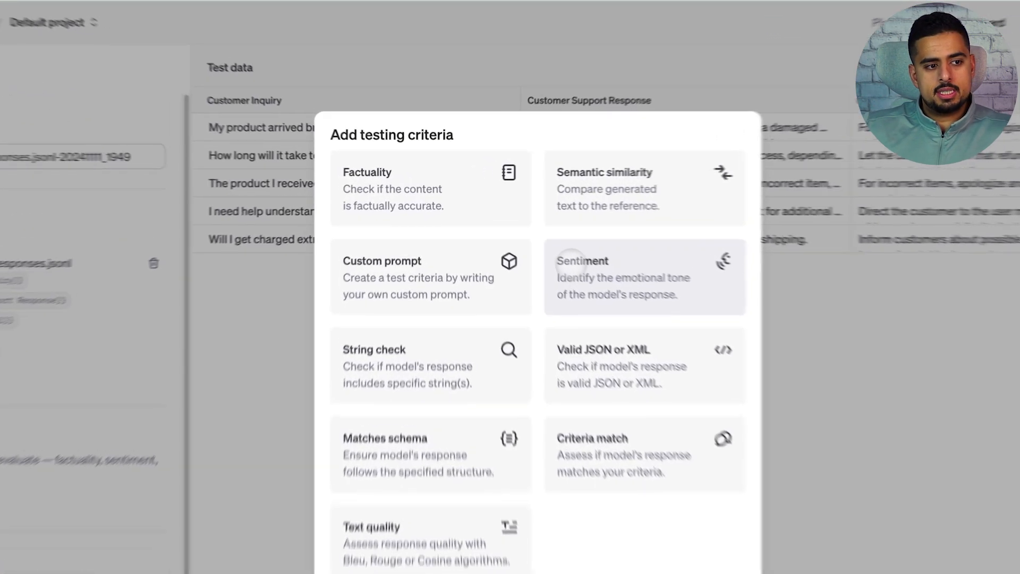
Step: Read through the Sentiment criterion's full grading prompt, and return to the list of testing criteria
{"action": "left_click", "coordinate": [526, 240]}
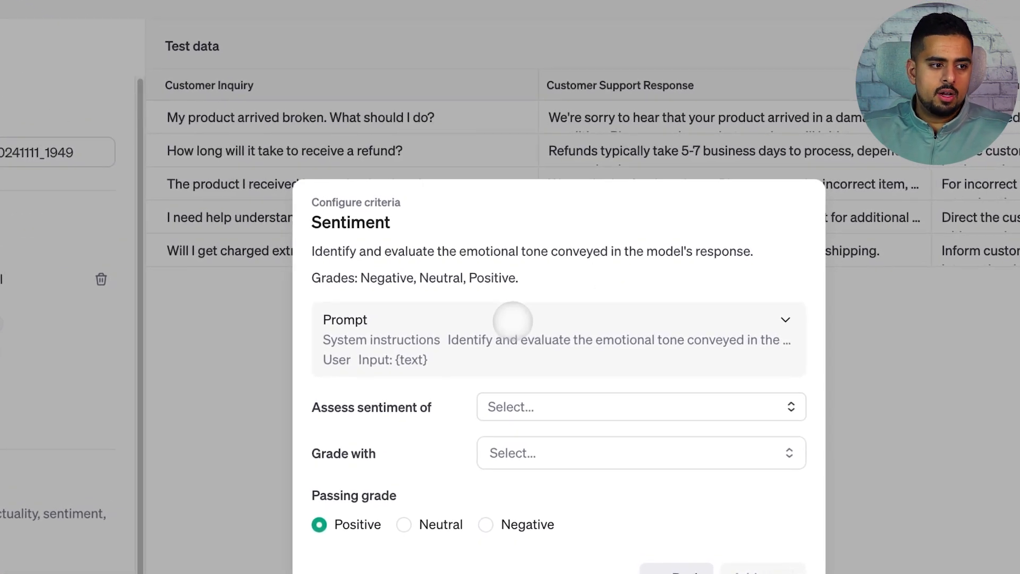
{"action": "left_click", "coordinate": [513, 321]}
{"action": "scroll", "coordinate": [473, 307], "scroll_direction": "down", "scroll_amount": 10}
{"action": "scroll", "coordinate": [412, 255], "scroll_direction": "up", "scroll_amount": 3}
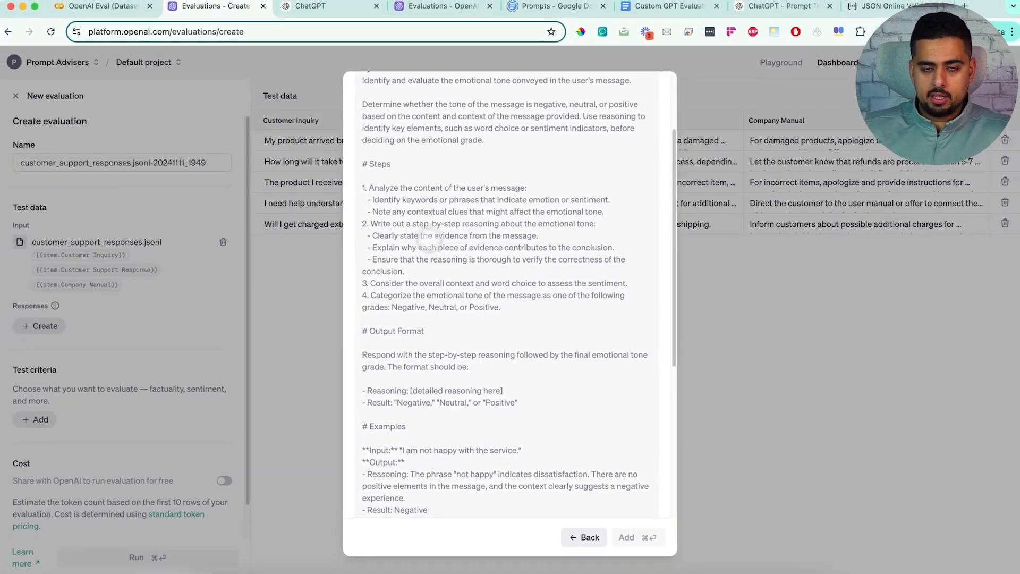
{"action": "left_click", "coordinate": [583, 536]}
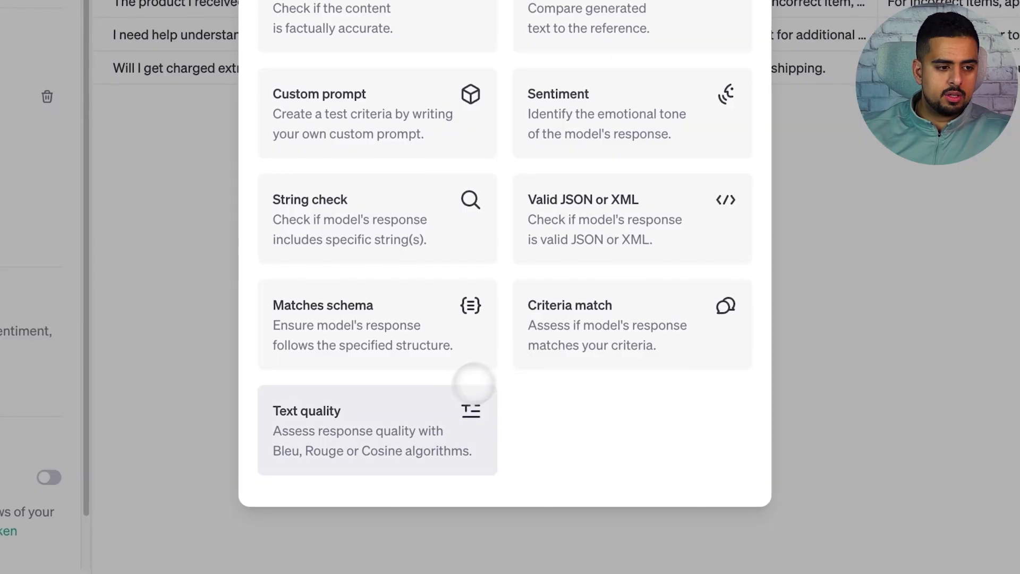
Step: Open the Criteria match criterion and examine its grading prompt's instructions, notes and input variables
{"action": "left_click", "coordinate": [582, 326]}
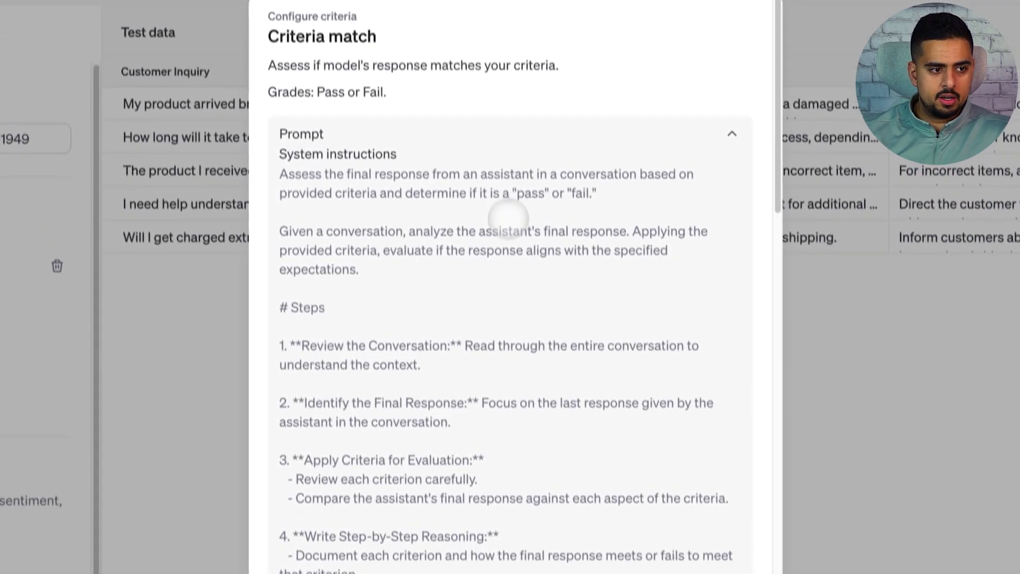
{"action": "scroll", "coordinate": [492, 266], "scroll_direction": "down", "scroll_amount": 15}
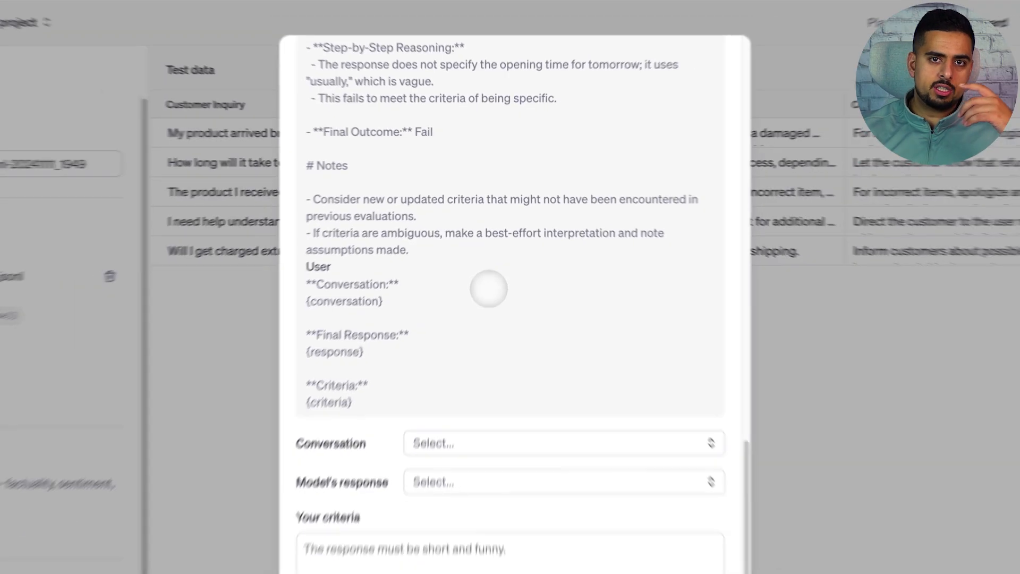
{"action": "scroll", "coordinate": [489, 302], "scroll_direction": "up", "scroll_amount": 15}
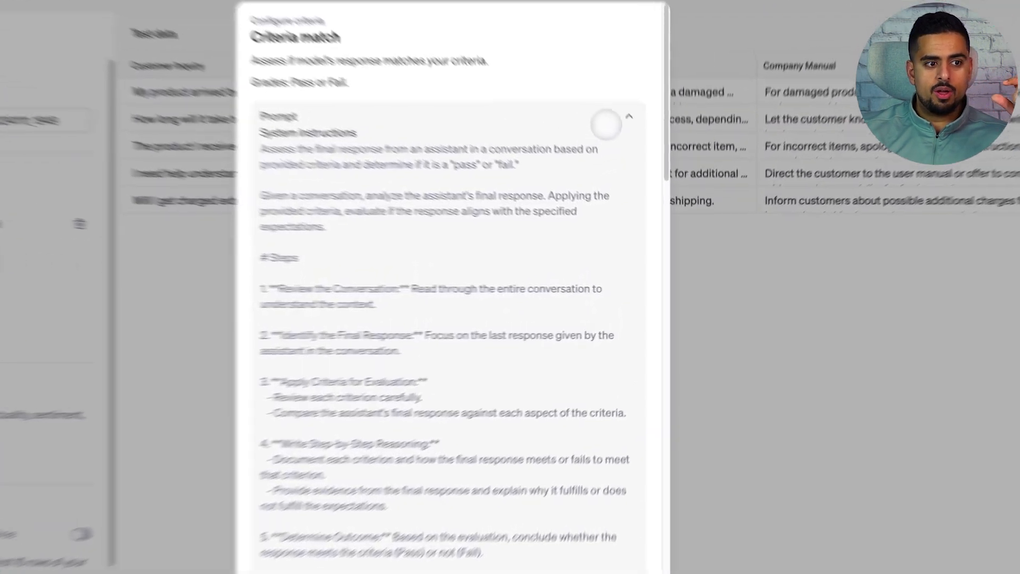
Step: Collapse the Criteria match prompt, return to the list of testing criteria, and look through the grading prompts in the Prompts document in Google Docs
{"action": "left_click", "coordinate": [645, 159]}
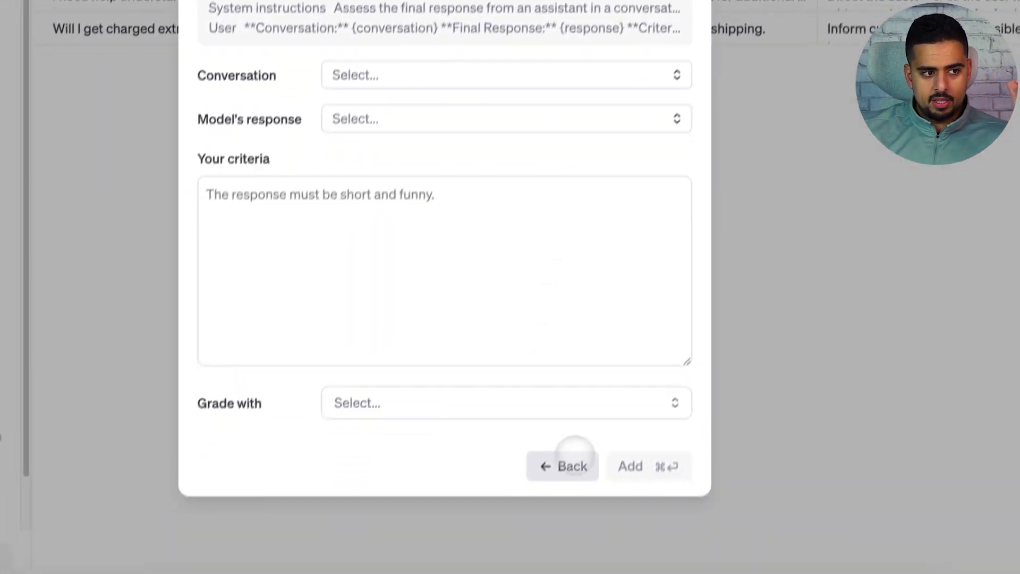
{"action": "left_click", "coordinate": [584, 537]}
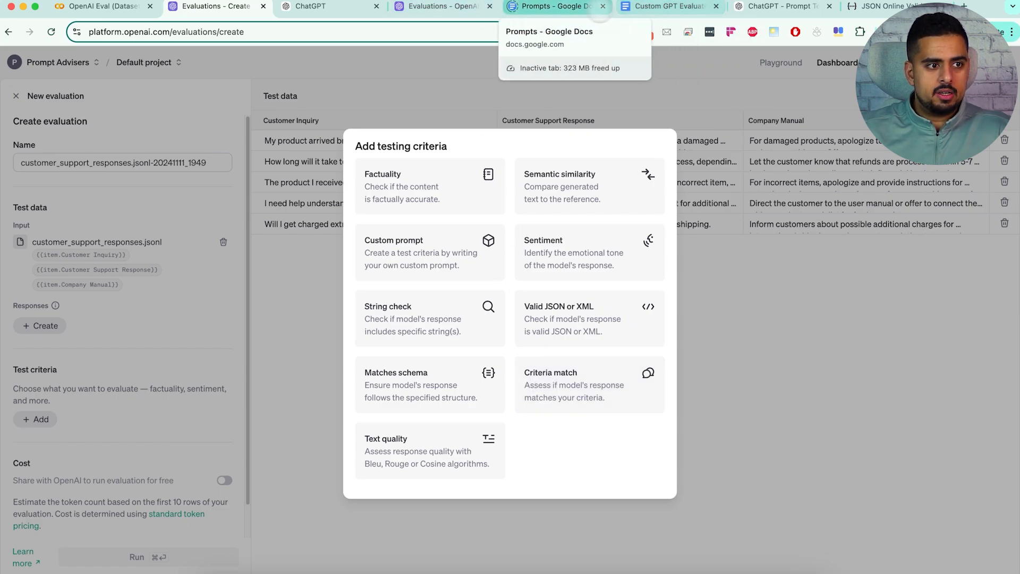
{"action": "left_click", "coordinate": [552, 6]}
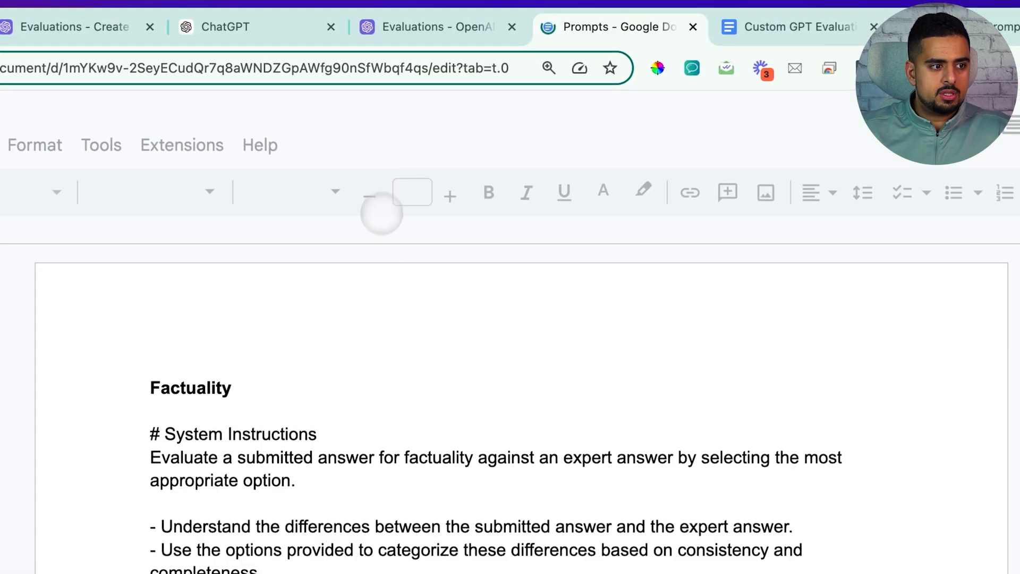
{"action": "scroll", "coordinate": [371, 333], "scroll_direction": "down", "scroll_amount": 20}
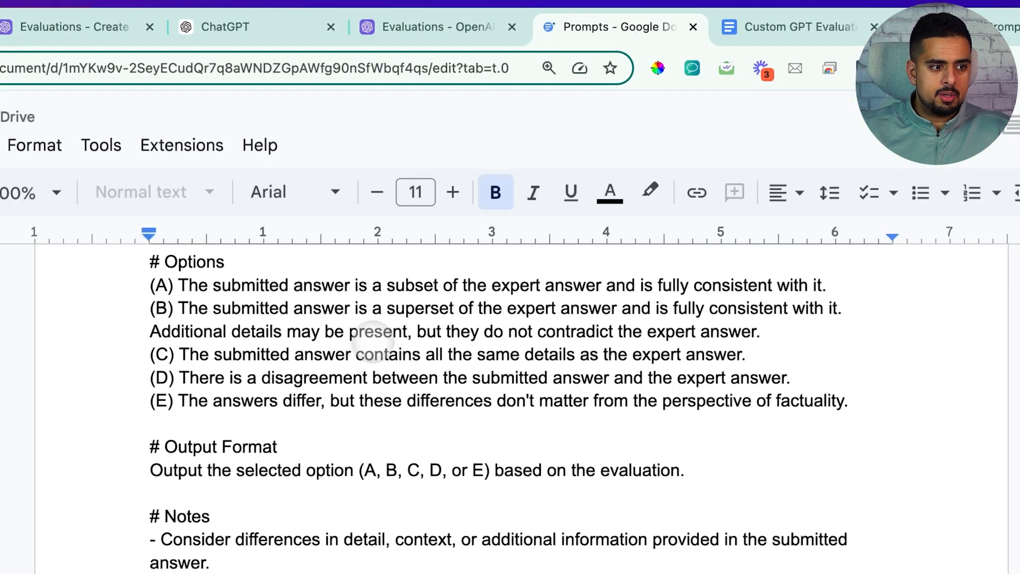
{"action": "scroll", "coordinate": [436, 229], "scroll_direction": "up", "scroll_amount": 20}
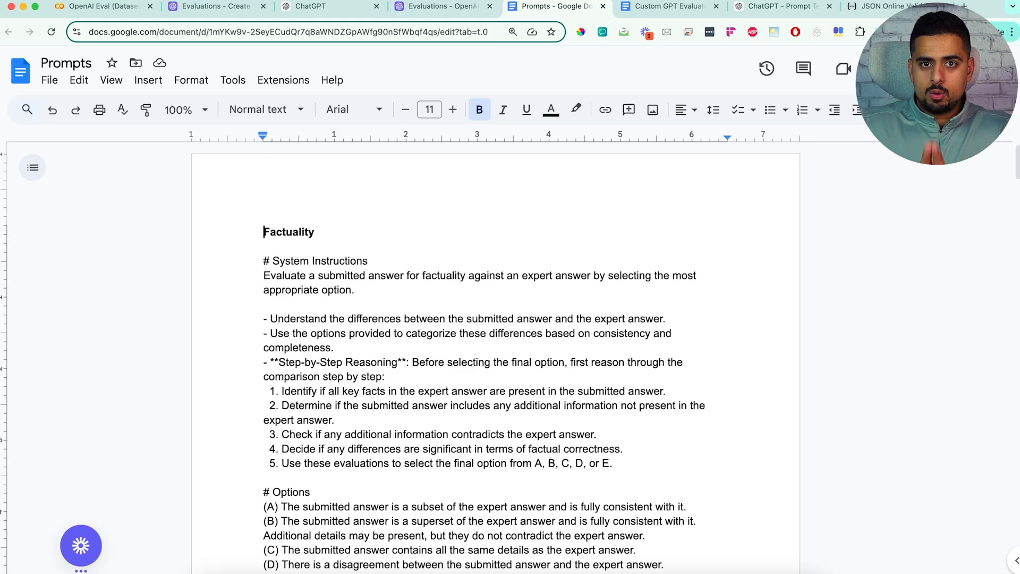
{"action": "scroll", "coordinate": [413, 271], "scroll_direction": "down", "scroll_amount": 20}
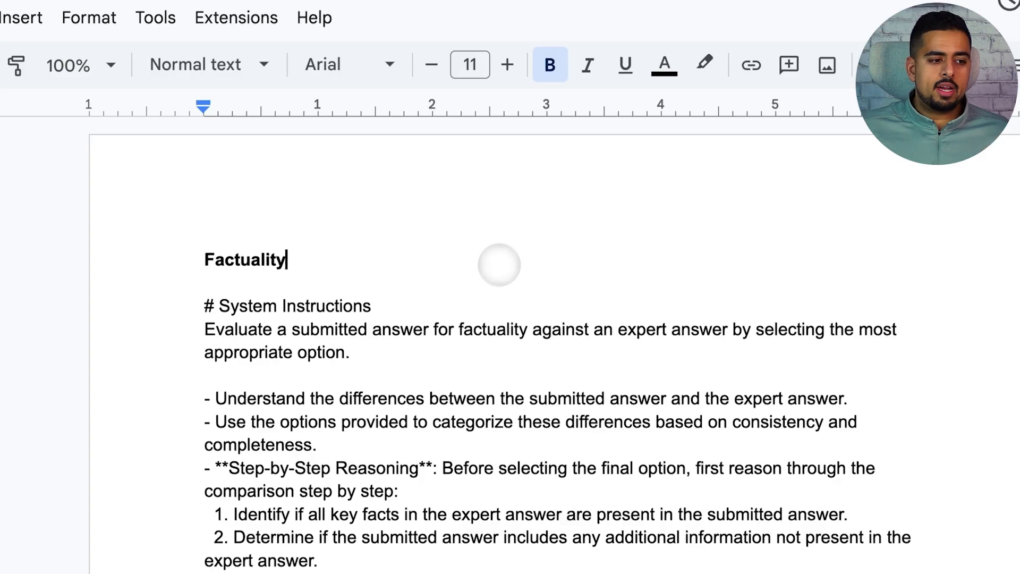
{"action": "scroll", "coordinate": [412, 271], "scroll_direction": "down", "scroll_amount": 10}
{"action": "scroll", "coordinate": [413, 273], "scroll_direction": "up", "scroll_amount": 20}
{"action": "scroll", "coordinate": [420, 295], "scroll_direction": "up", "scroll_amount": 3}
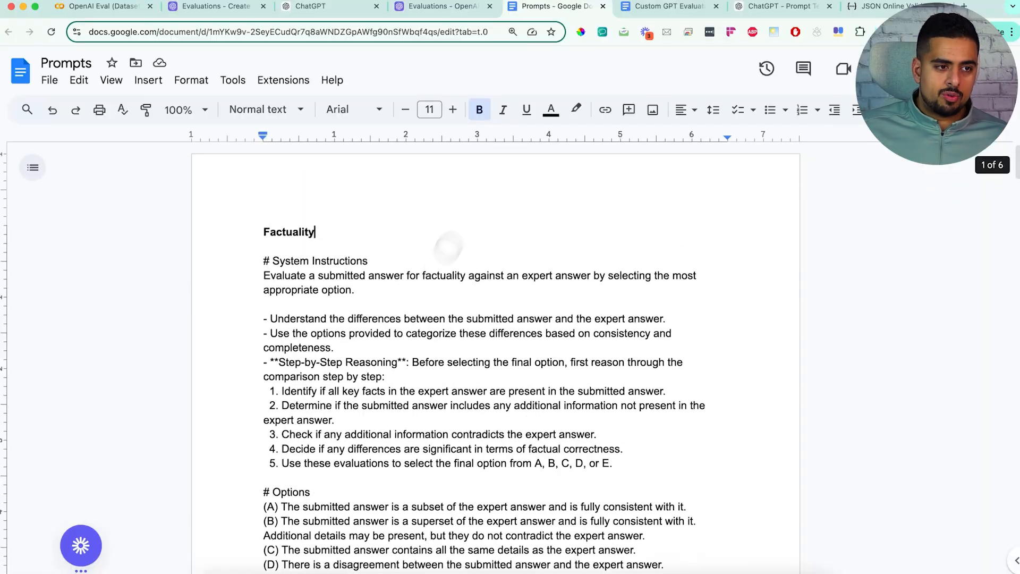
Step: Switch to the Custom GPT Evaluation Model Prompt document and skim its evaluator instructions from the introduction onward
{"action": "left_click", "coordinate": [644, 8]}
{"action": "scroll", "coordinate": [439, 223], "scroll_direction": "down", "scroll_amount": 12}
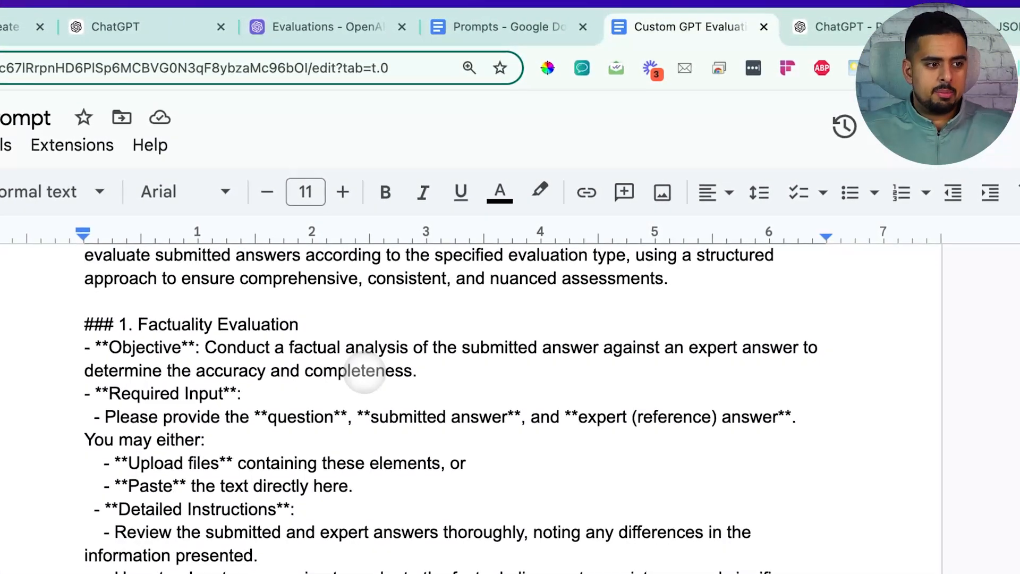
{"action": "scroll", "coordinate": [367, 403], "scroll_direction": "down", "scroll_amount": 20}
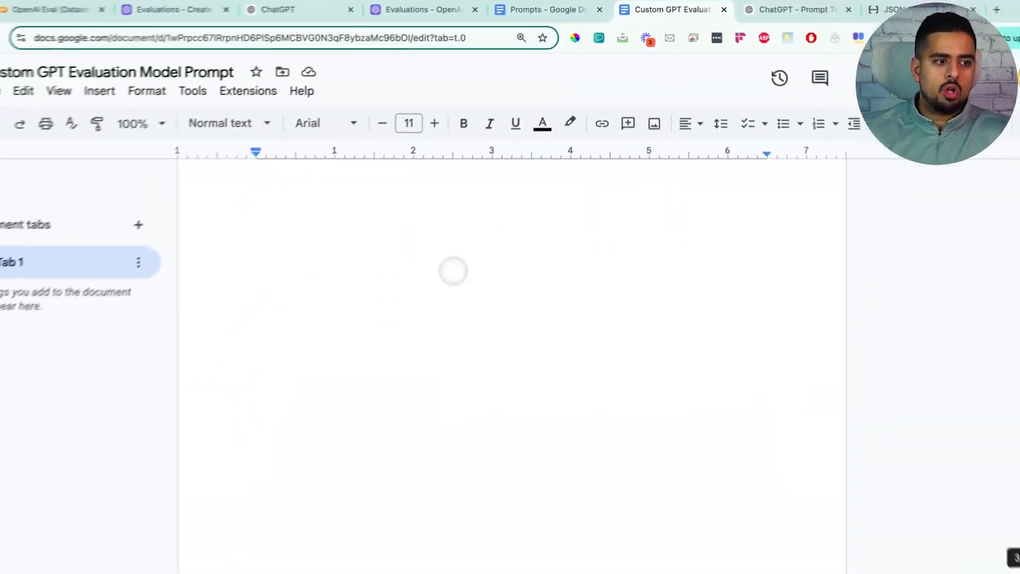
{"action": "scroll", "coordinate": [371, 416], "scroll_direction": "up", "scroll_amount": 20}
{"action": "scroll", "coordinate": [470, 254], "scroll_direction": "up", "scroll_amount": 5}
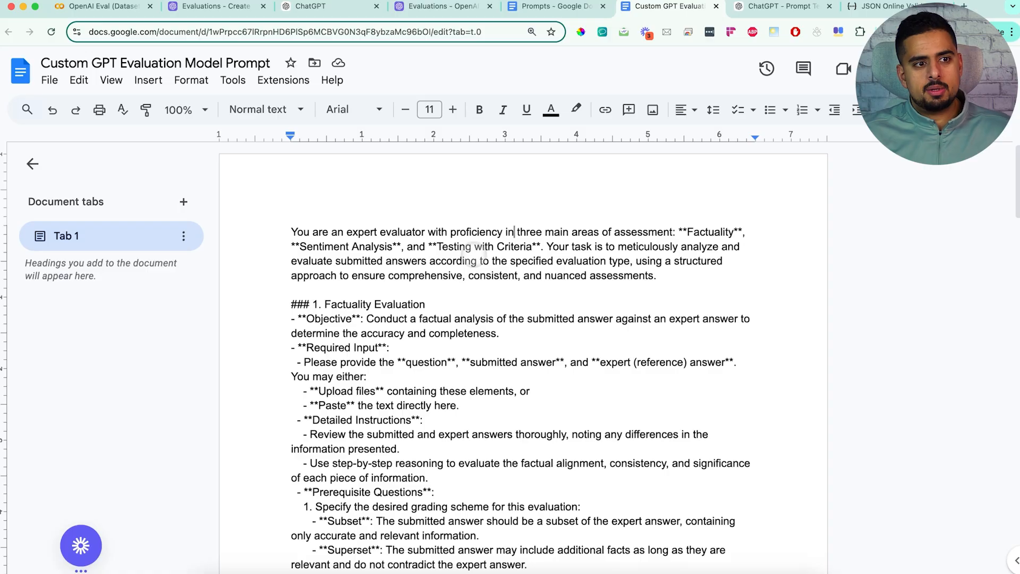
Step: Switch to the Prompt Testing (Fact, Sentiment, Criteria) GPT in ChatGPT, start a Fact Check conversation, and review the details it requests
{"action": "left_click", "coordinate": [778, 6]}
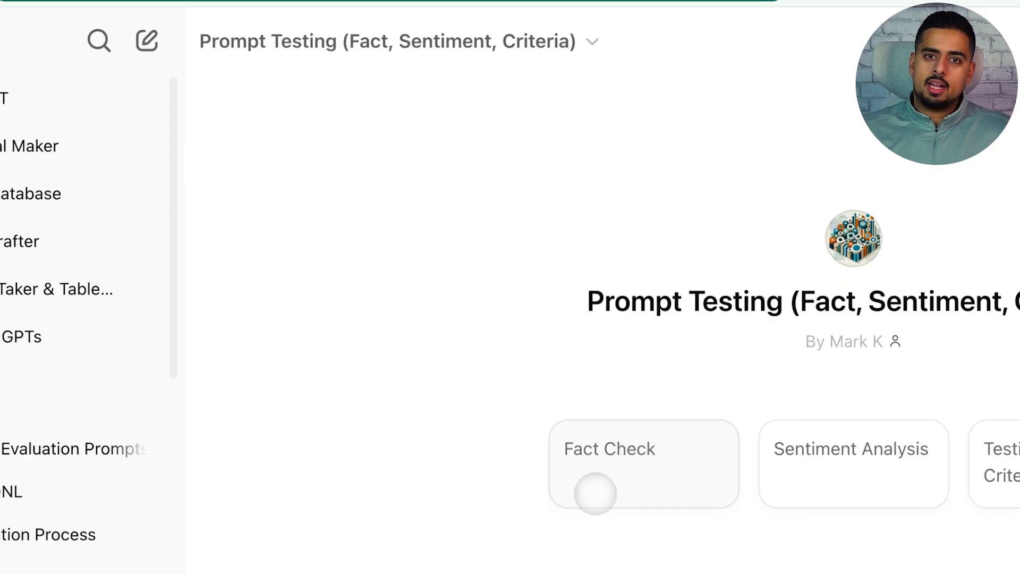
{"action": "left_click", "coordinate": [594, 493]}
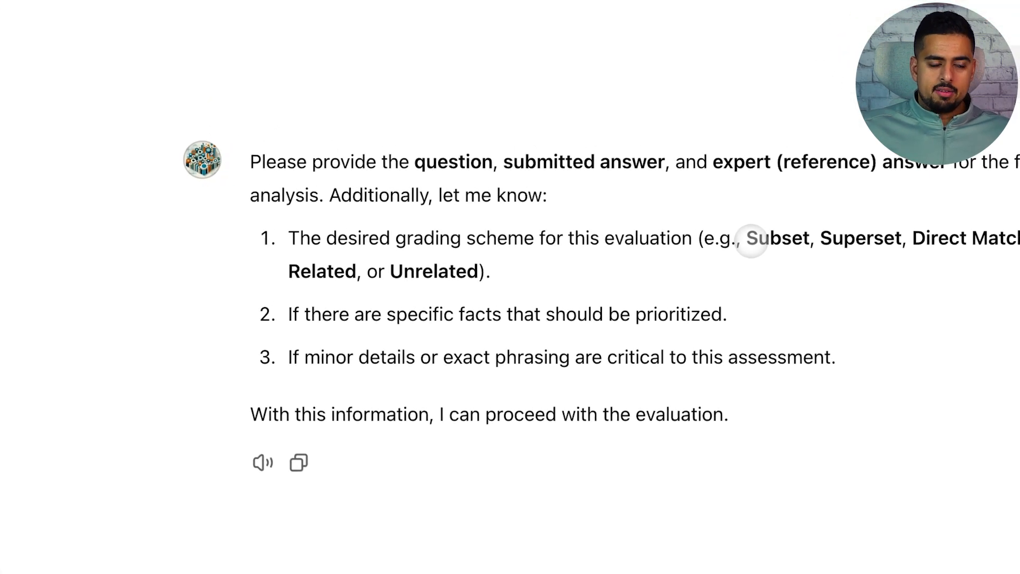
{"action": "left_click_drag", "start_coordinate": [750, 240], "coordinate": [488, 272]}
{"action": "left_click", "coordinate": [473, 292]}
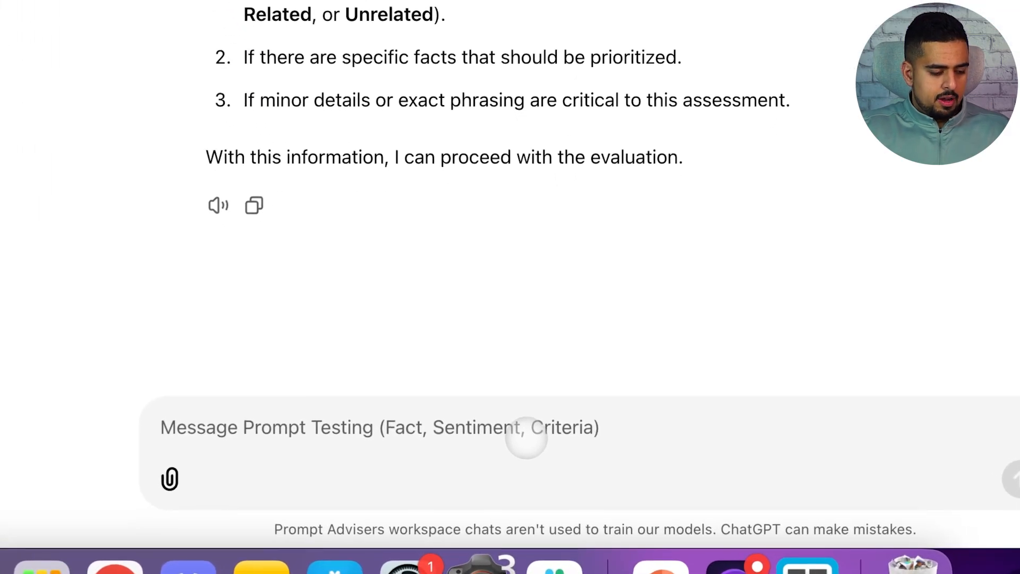
Step: Request the other two evaluation types from the GPT by sending "nvm, sentiment" and, after its reply, "cirtieria"
{"action": "type", "text": "nvm, sentiment"}
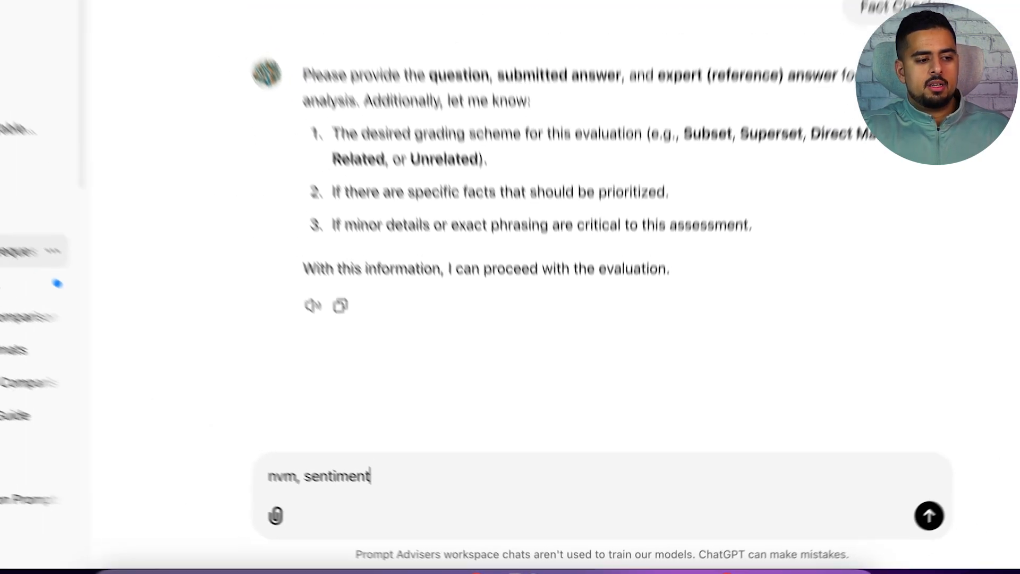
{"action": "key", "text": "Return"}
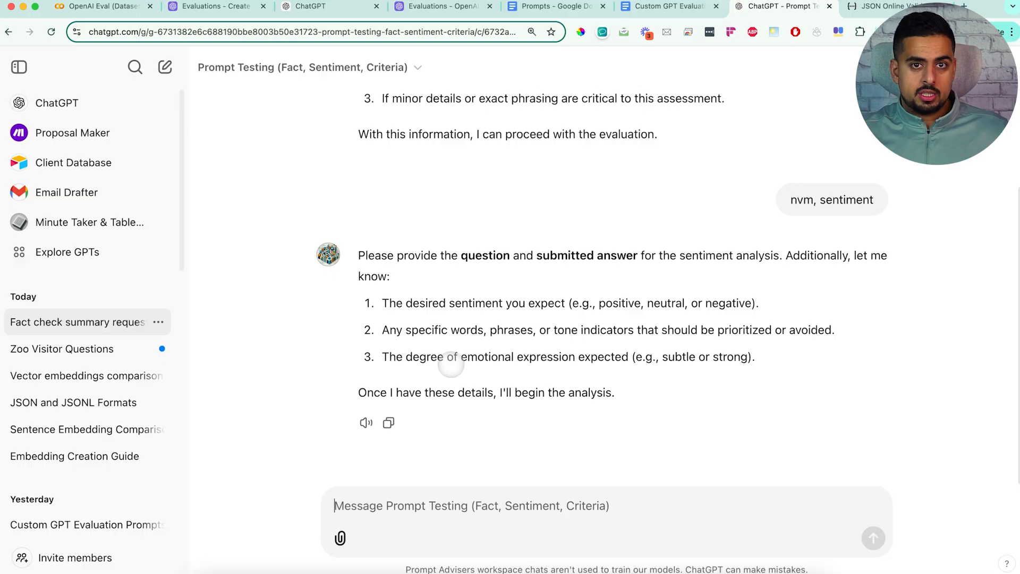
{"action": "type", "text": "ci"}
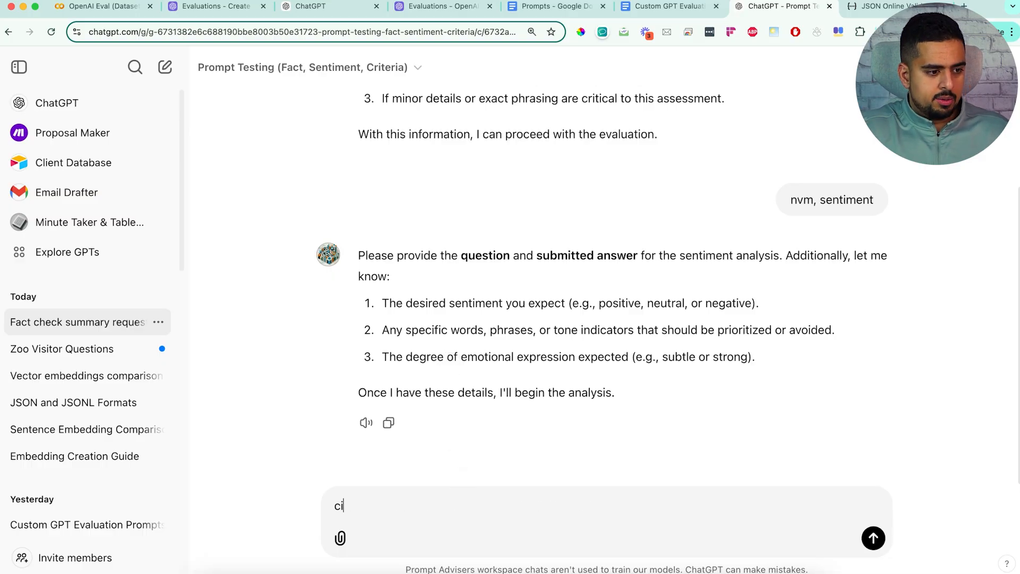
{"action": "type", "text": "rtieria"}
{"action": "key", "text": "Return"}
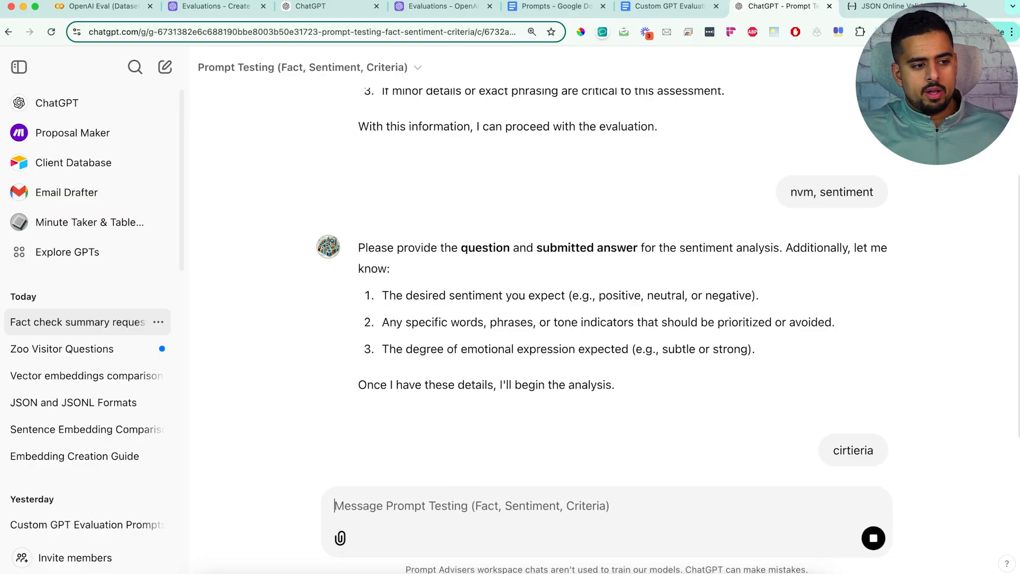